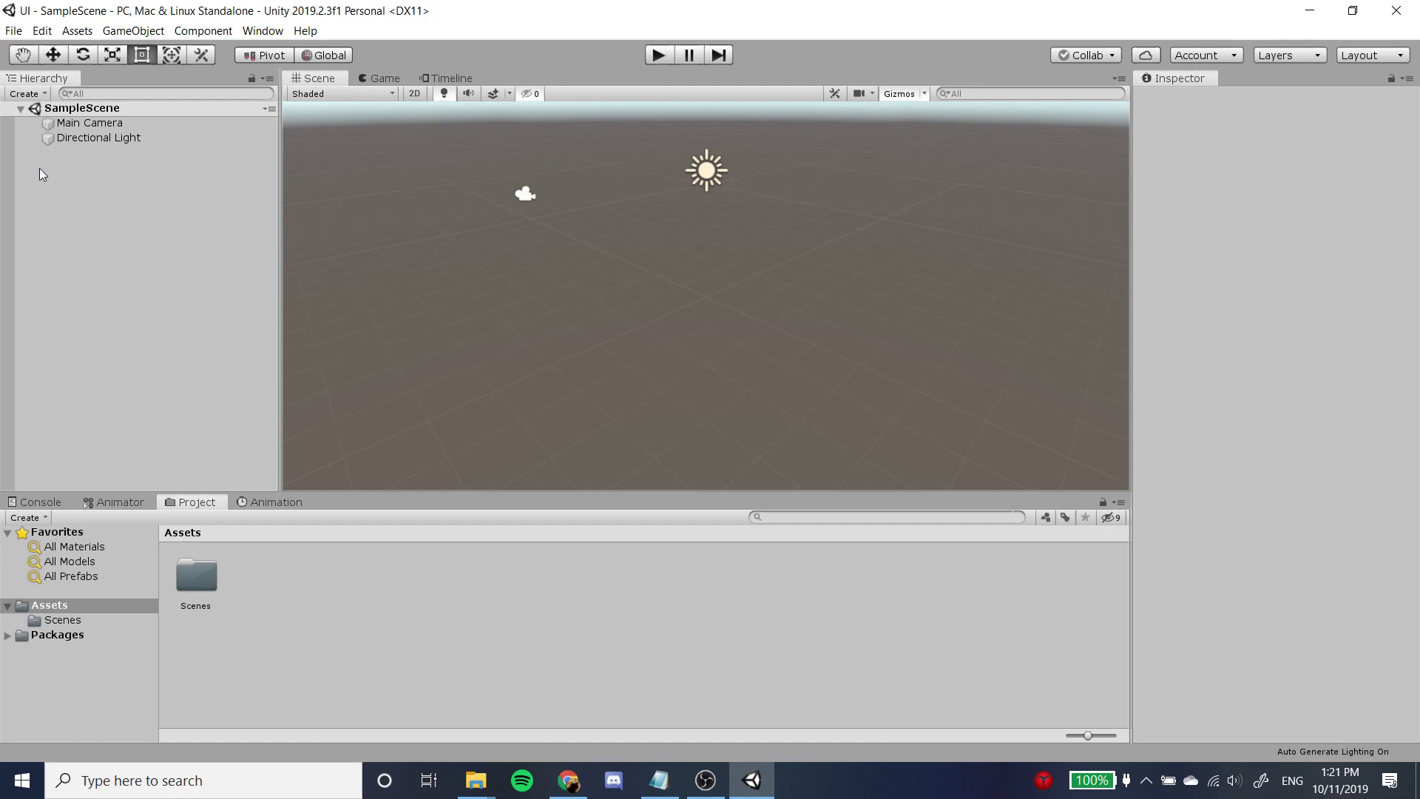
Add a UI Canvas to the SampleScene hierarchy.
right_click(117, 167)
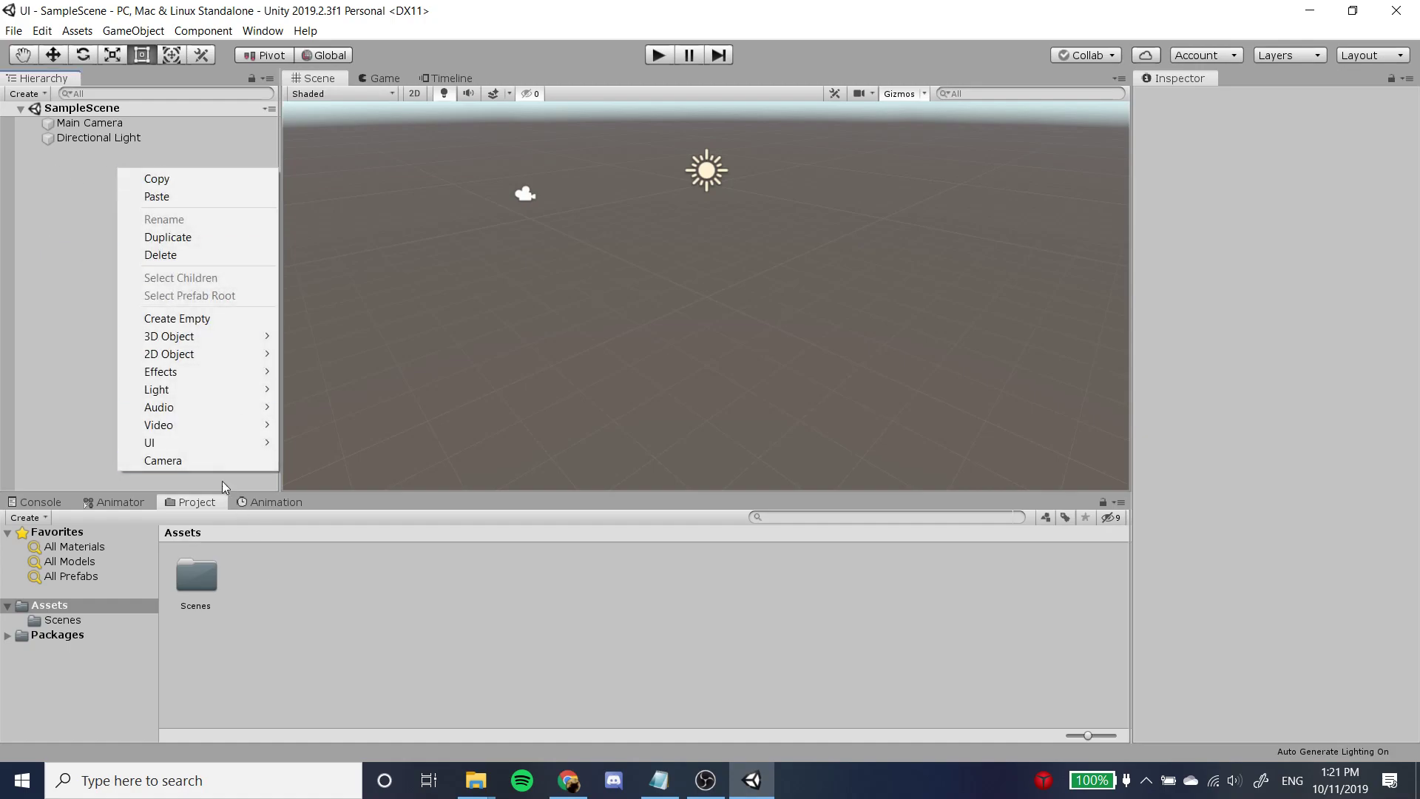
mouse_move(199, 448)
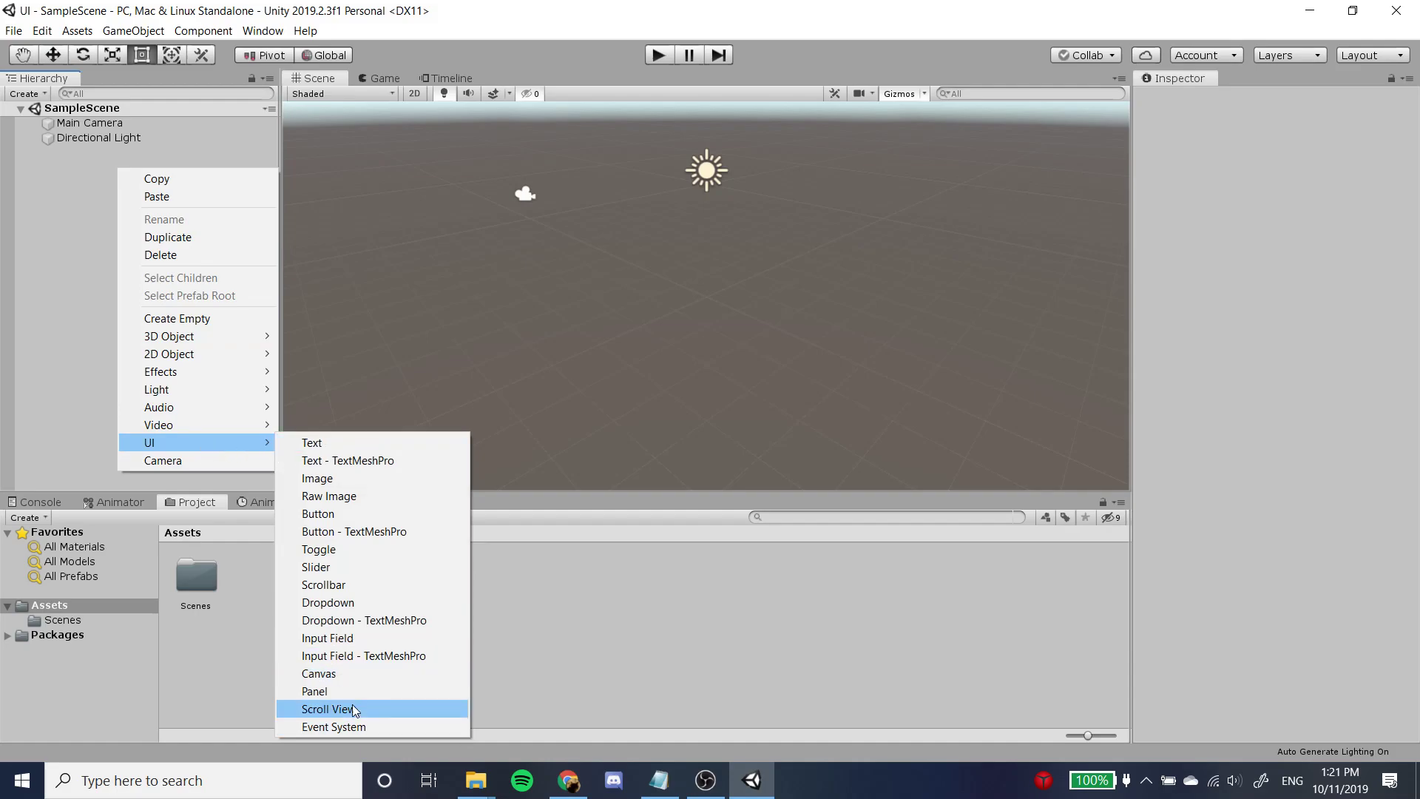
left_click(362, 670)
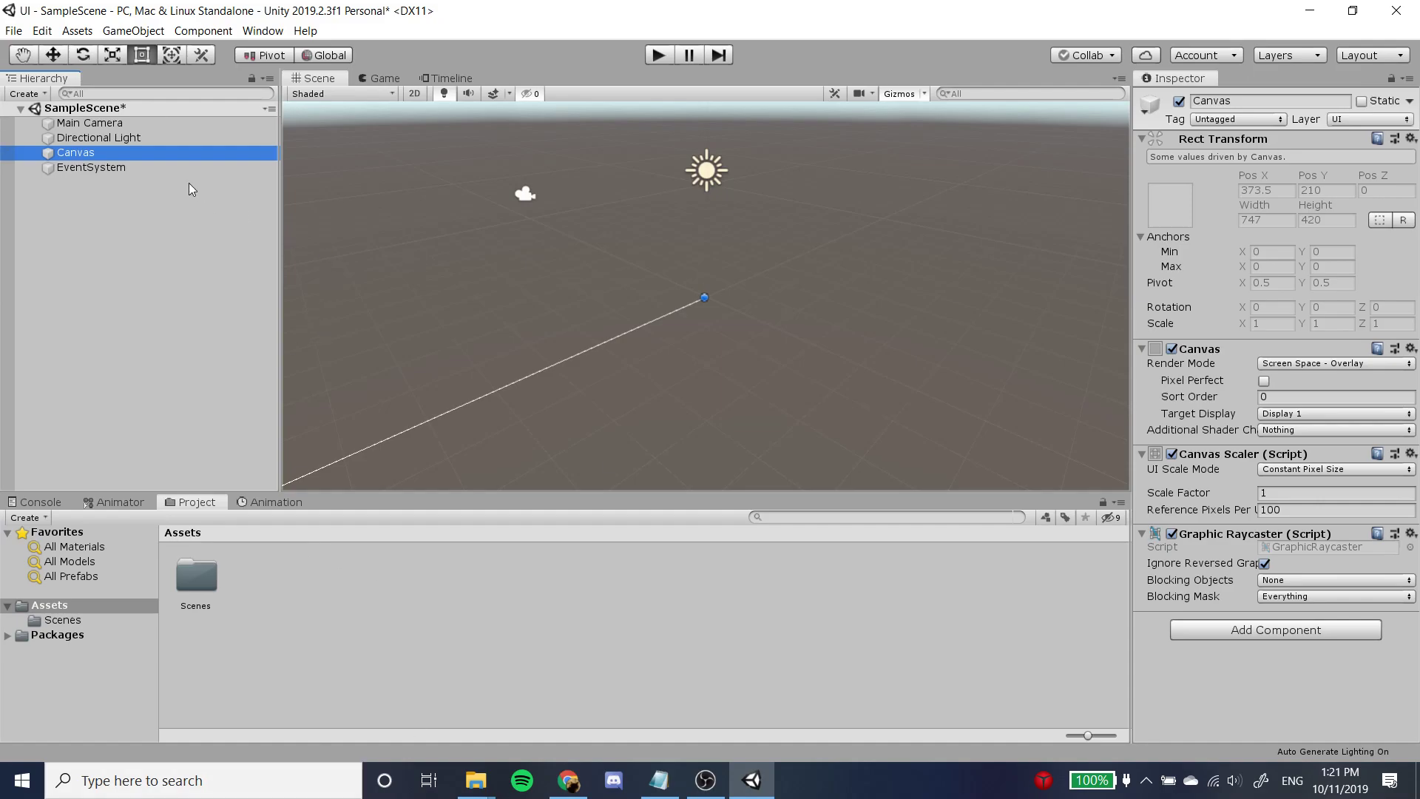
Switch the Scene view to 2D and frame the whole Canvas.
left_click(145, 169)
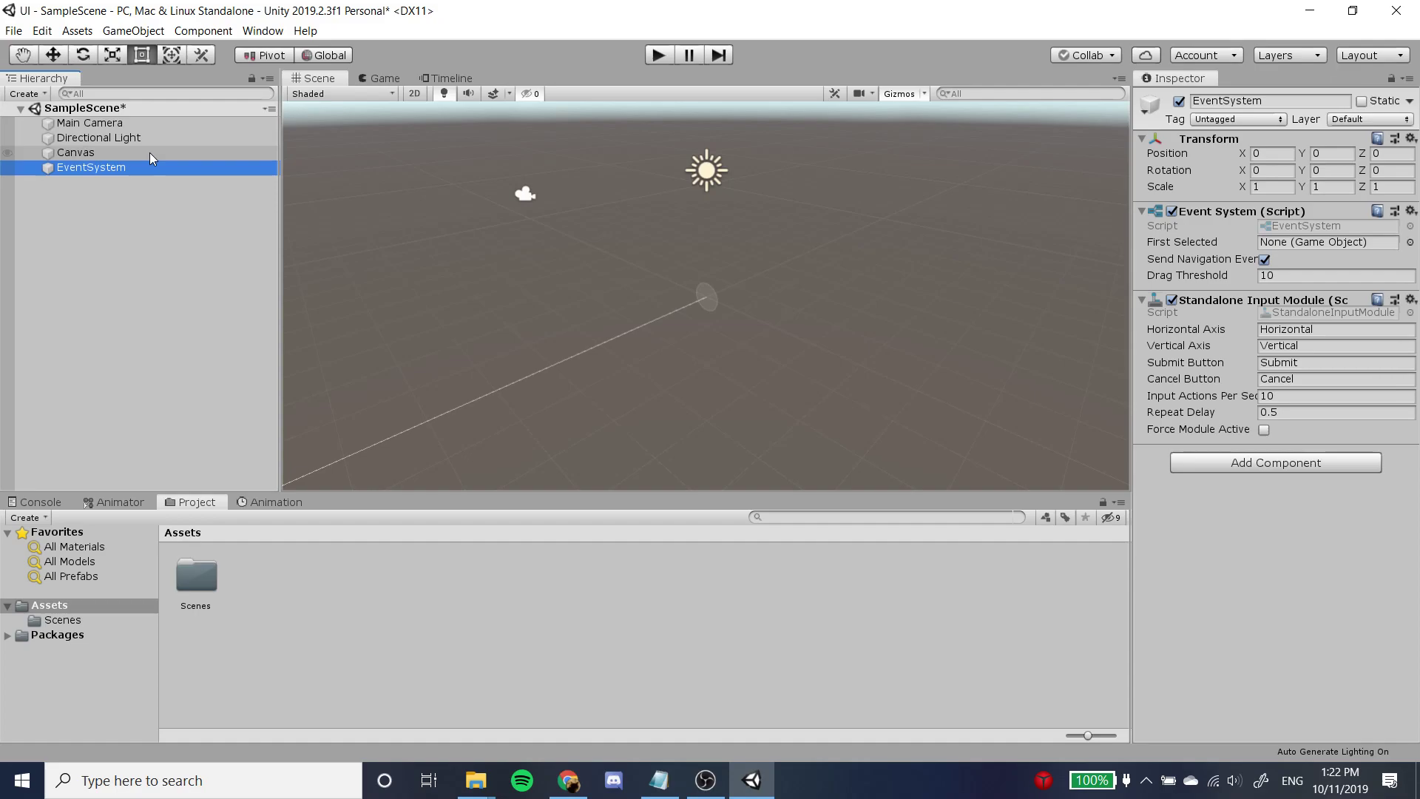
left_click(151, 154)
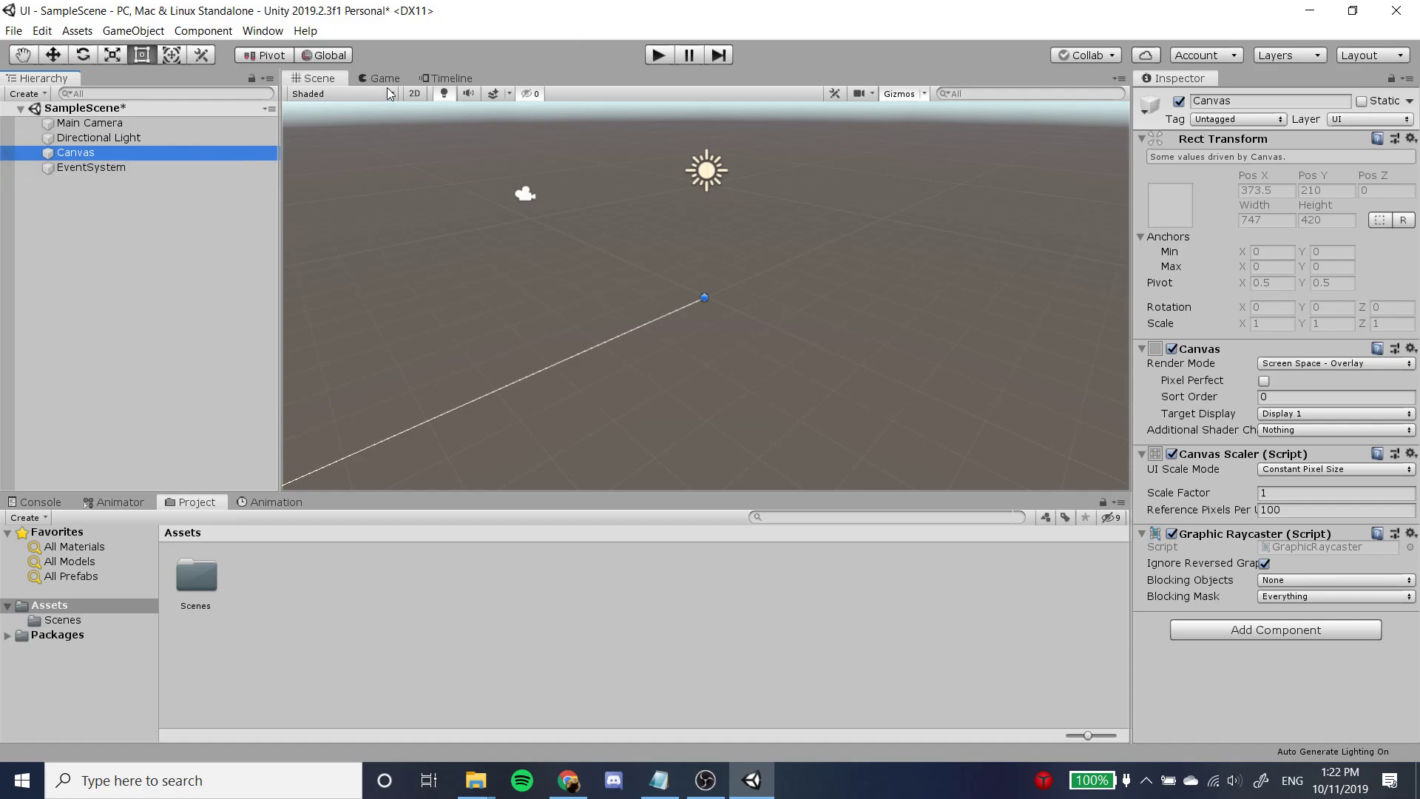
left_click(418, 95)
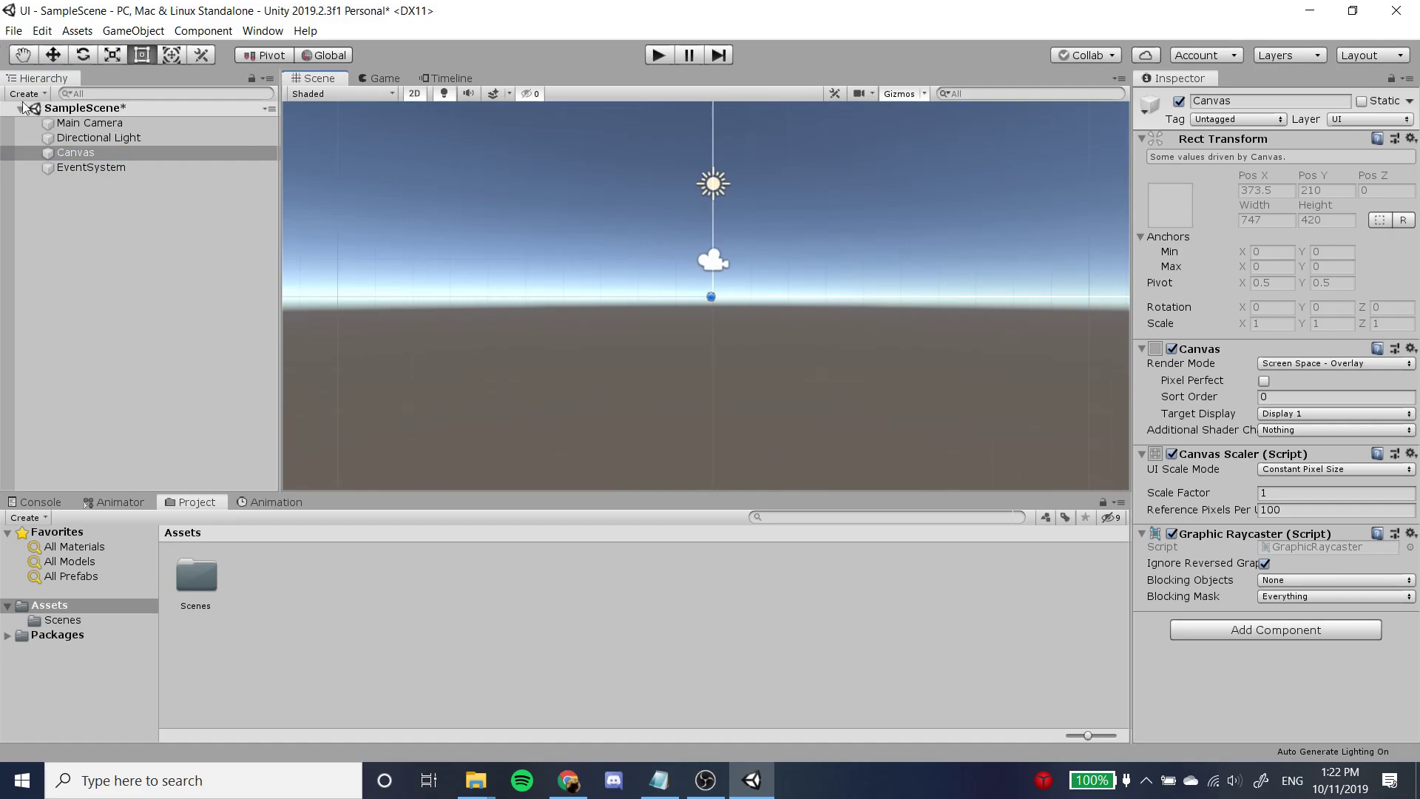
double_click(130, 153)
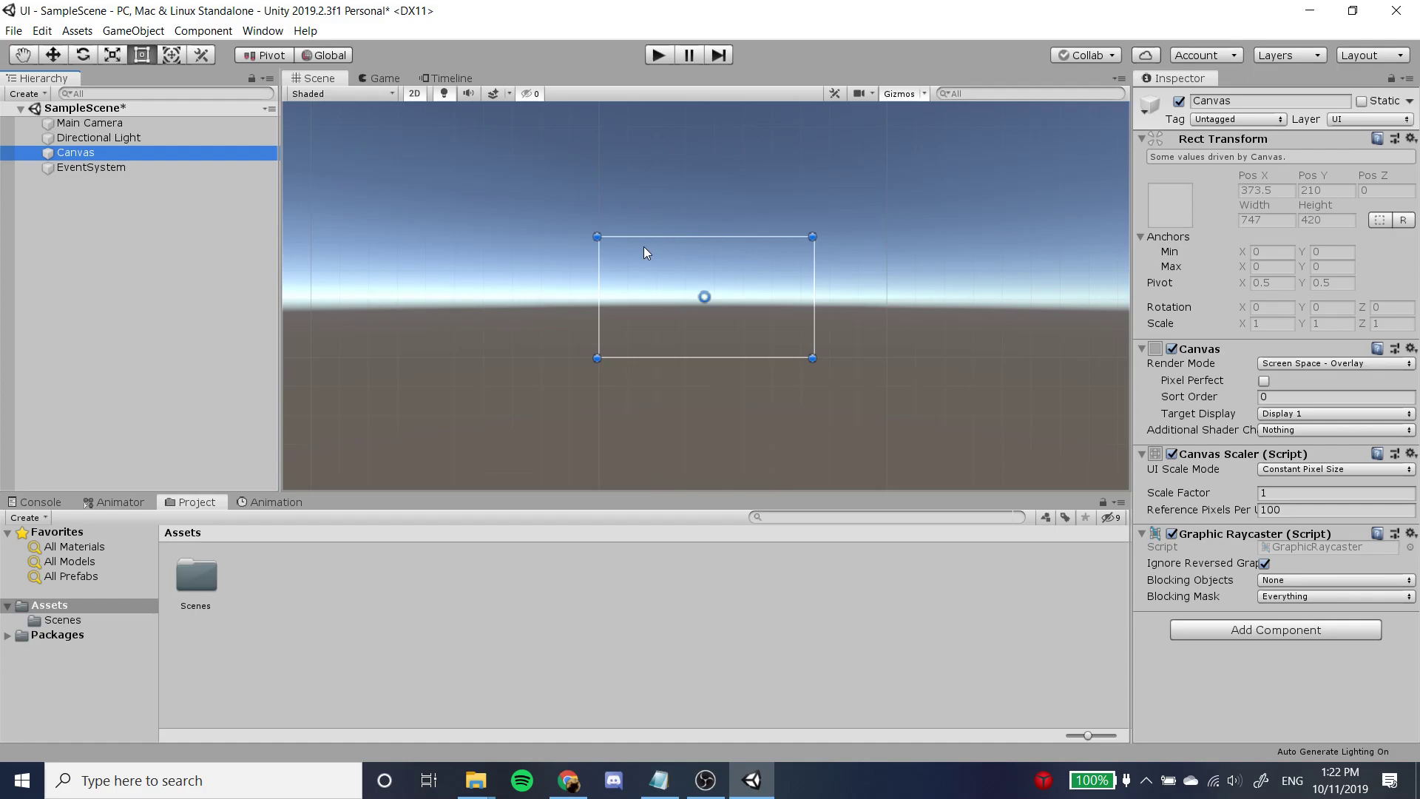
left_click(155, 155)
right_click(155, 155)
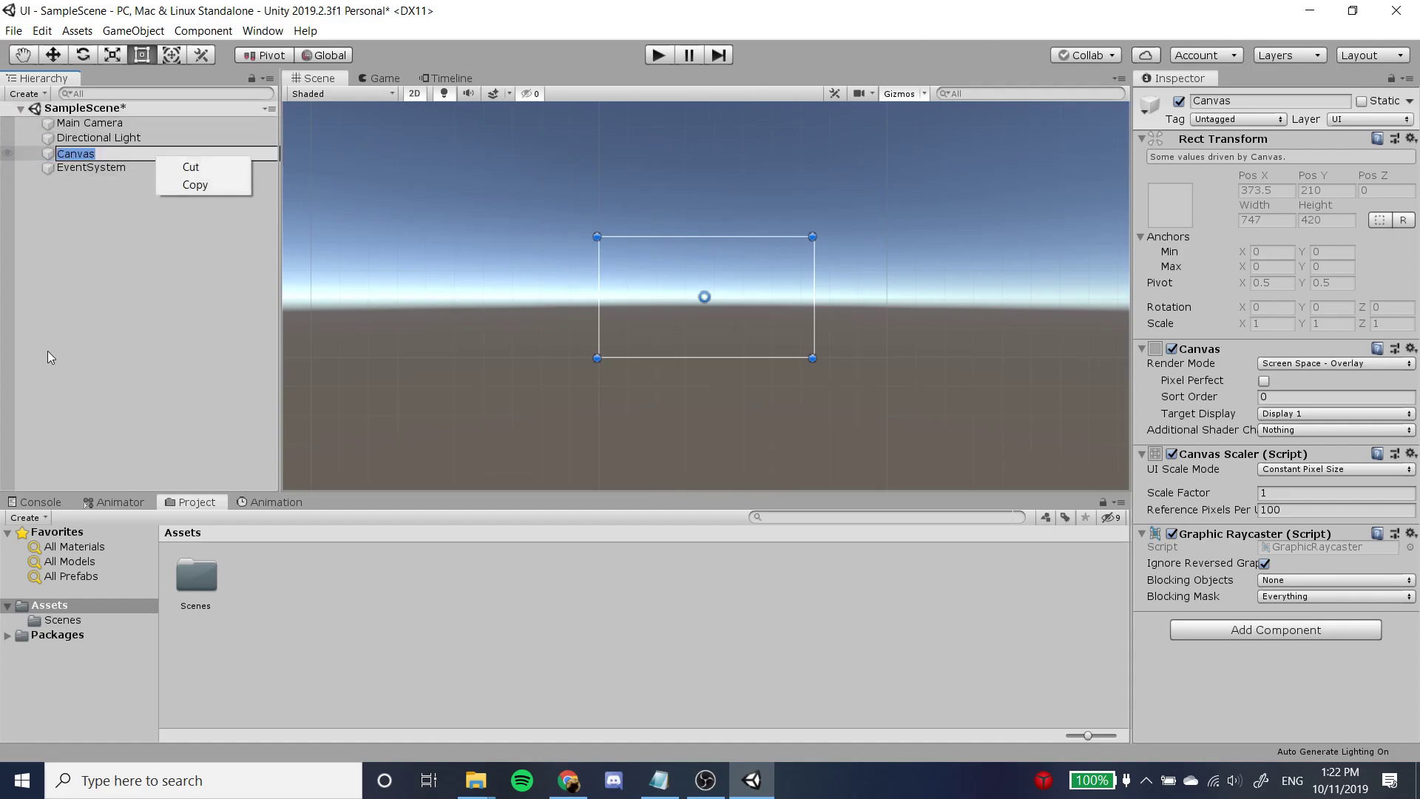
left_click(47, 350)
left_click(138, 182)
Add a UI Text element as a child of the Canvas.
left_click(130, 152)
right_click(130, 153)
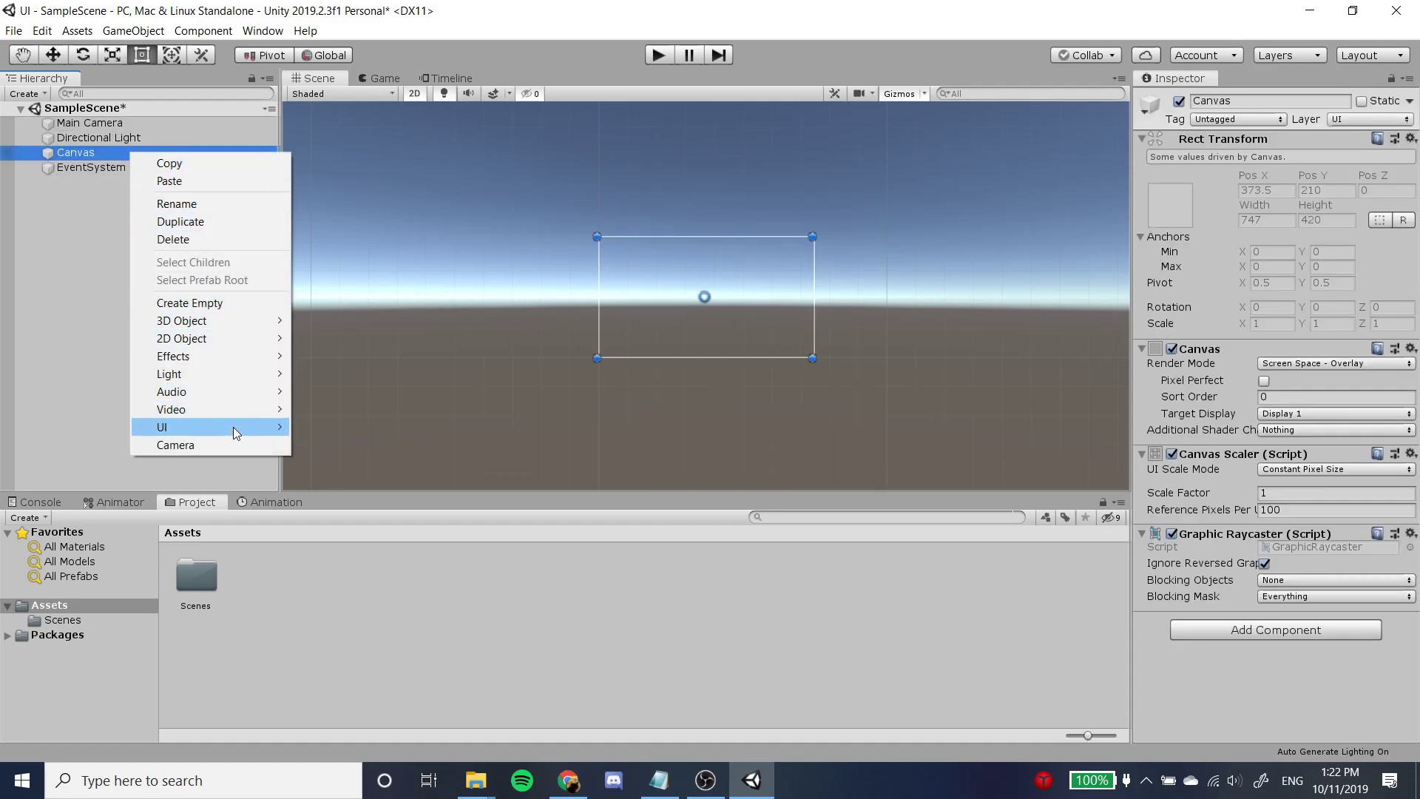
mouse_move(235, 429)
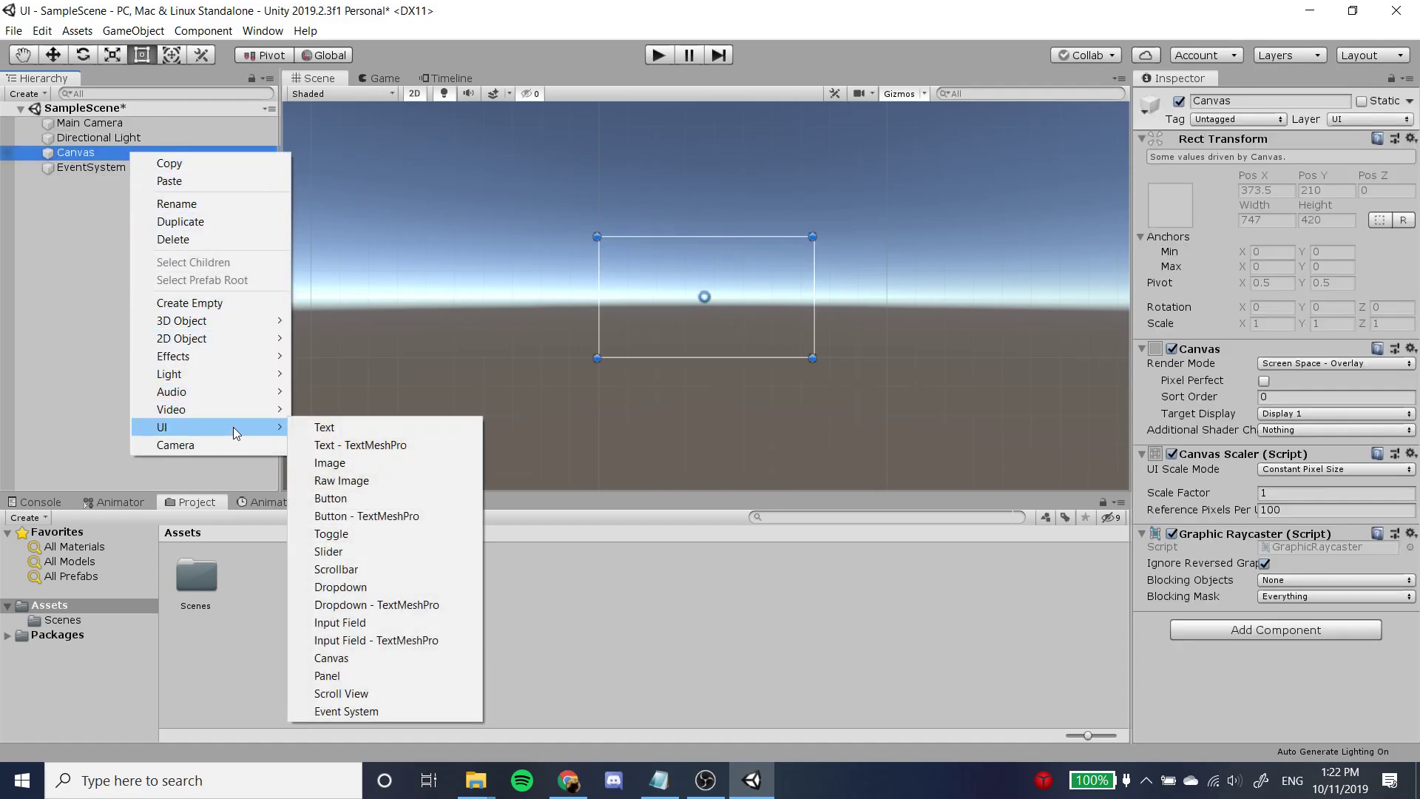
left_click(354, 429)
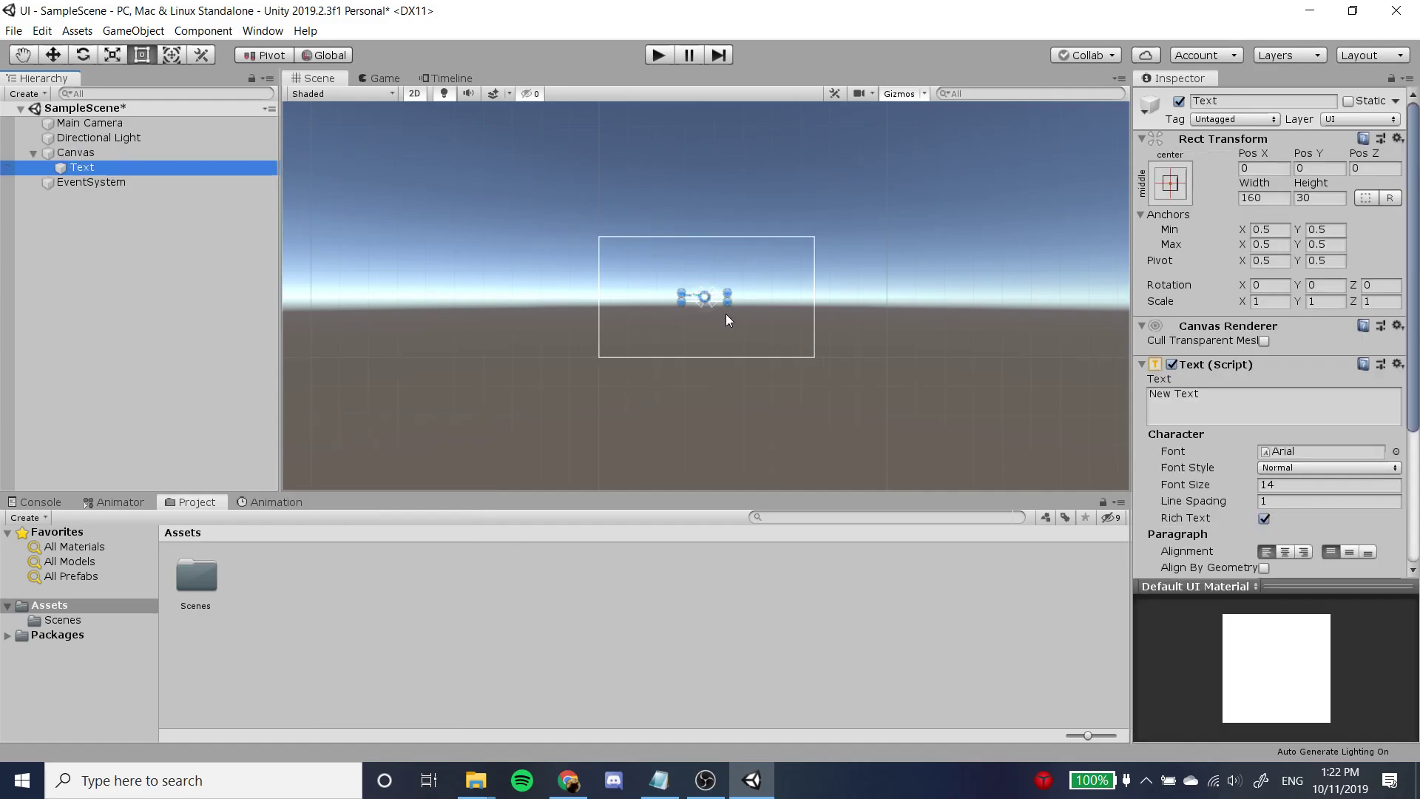
Inspect the new text element up close in the Scene view and preview it in the Game view.
scroll(674, 281, "up", 3)
scroll(676, 290, "up", 3)
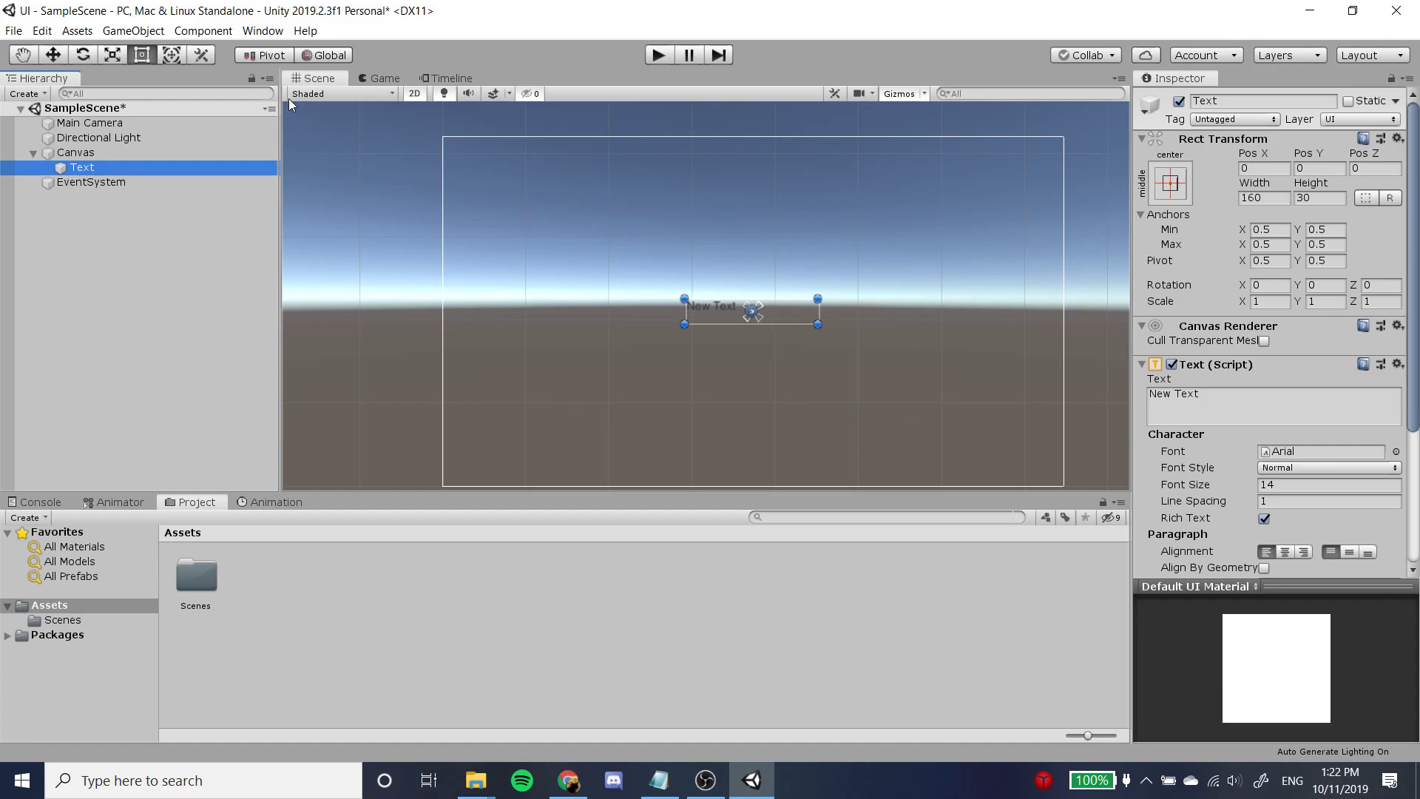
left_click(370, 79)
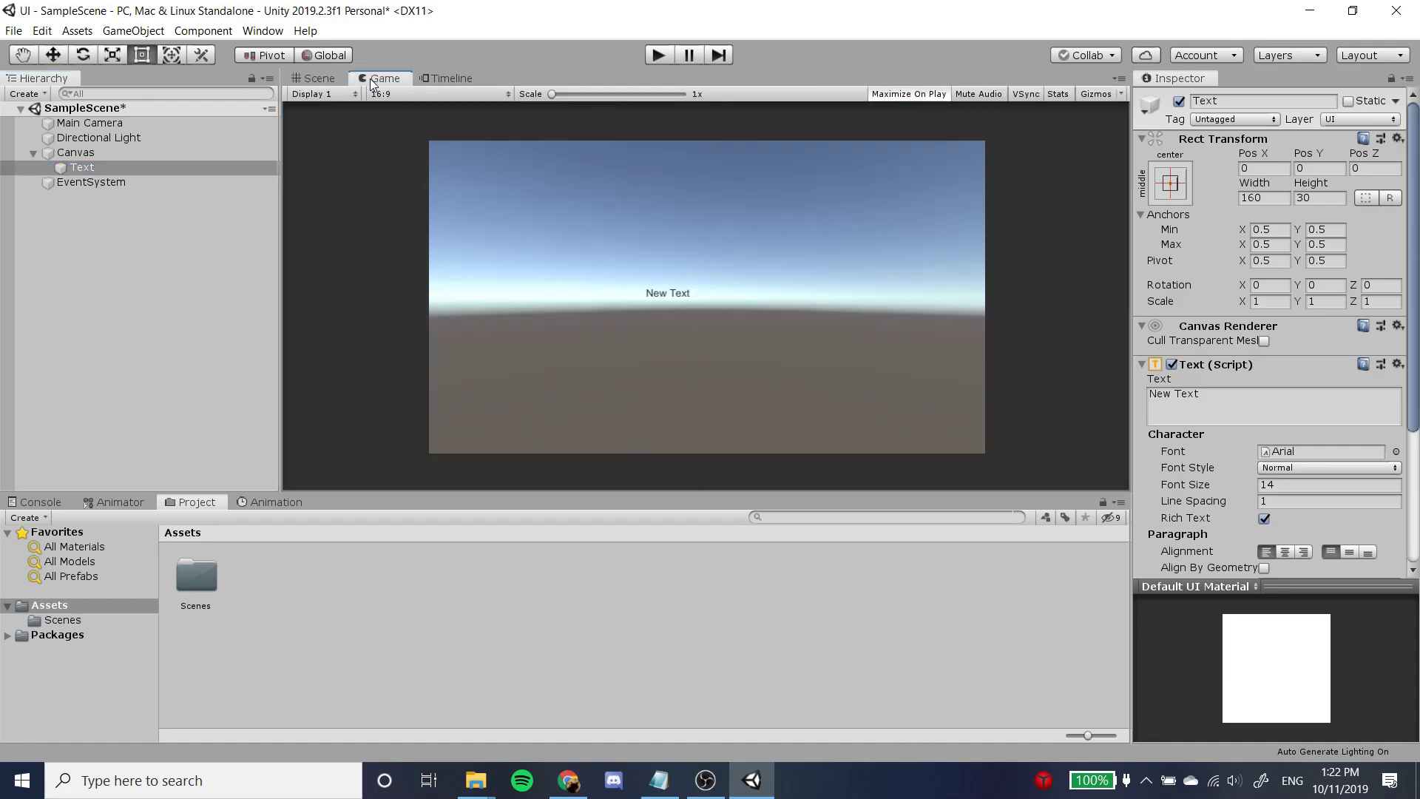
scroll(713, 329, "up", 2)
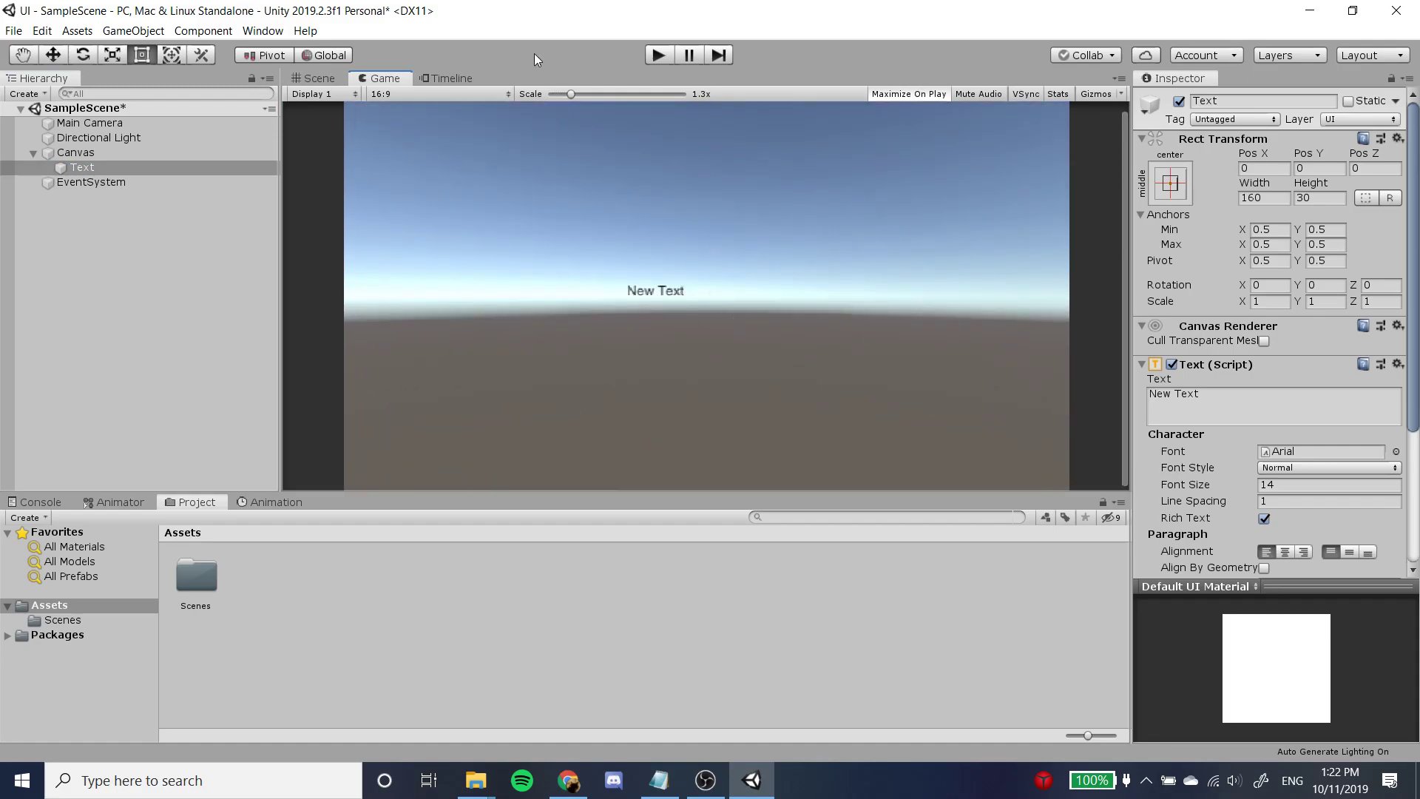
left_click(316, 78)
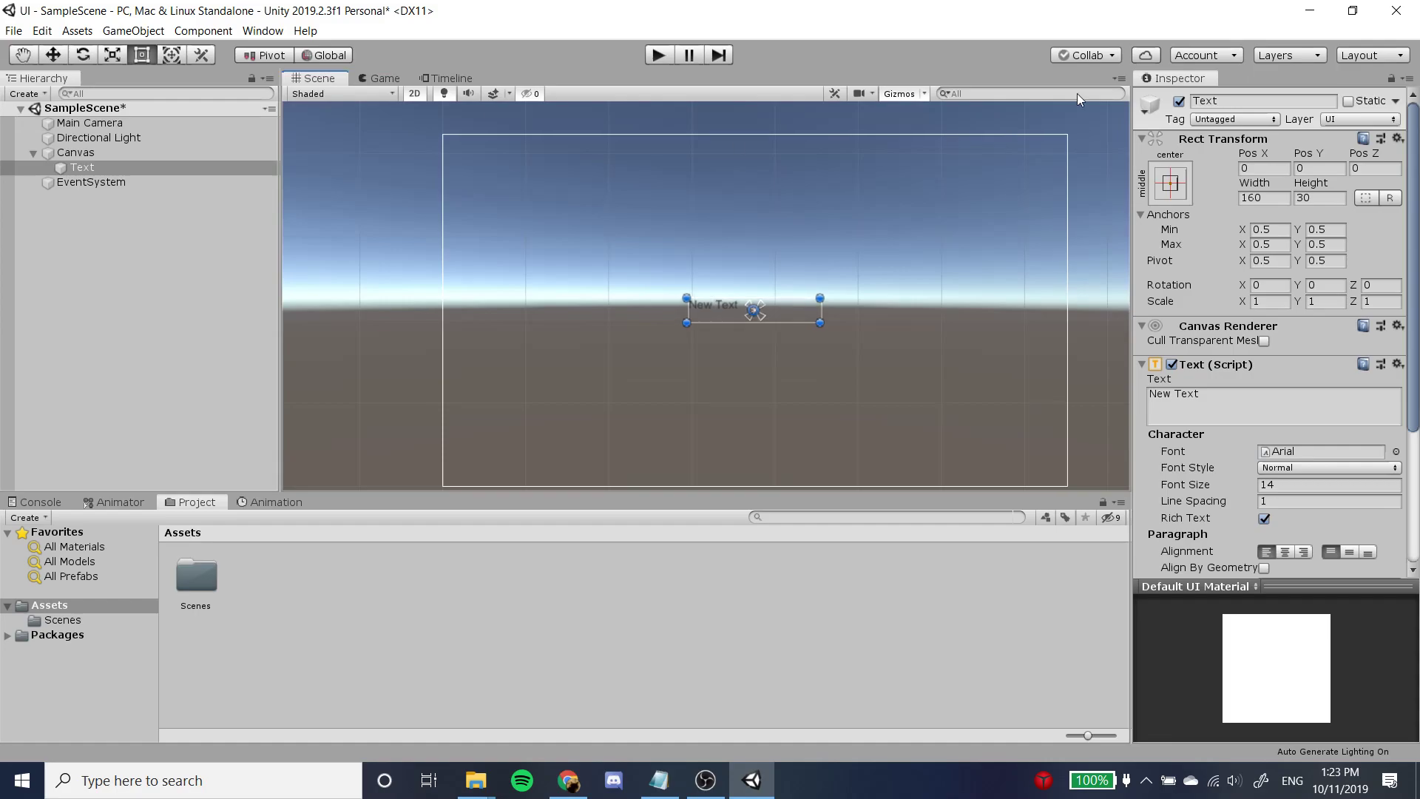
Change the content of the Canvas's Text element to "Hello".
left_click(127, 178)
left_click(131, 171)
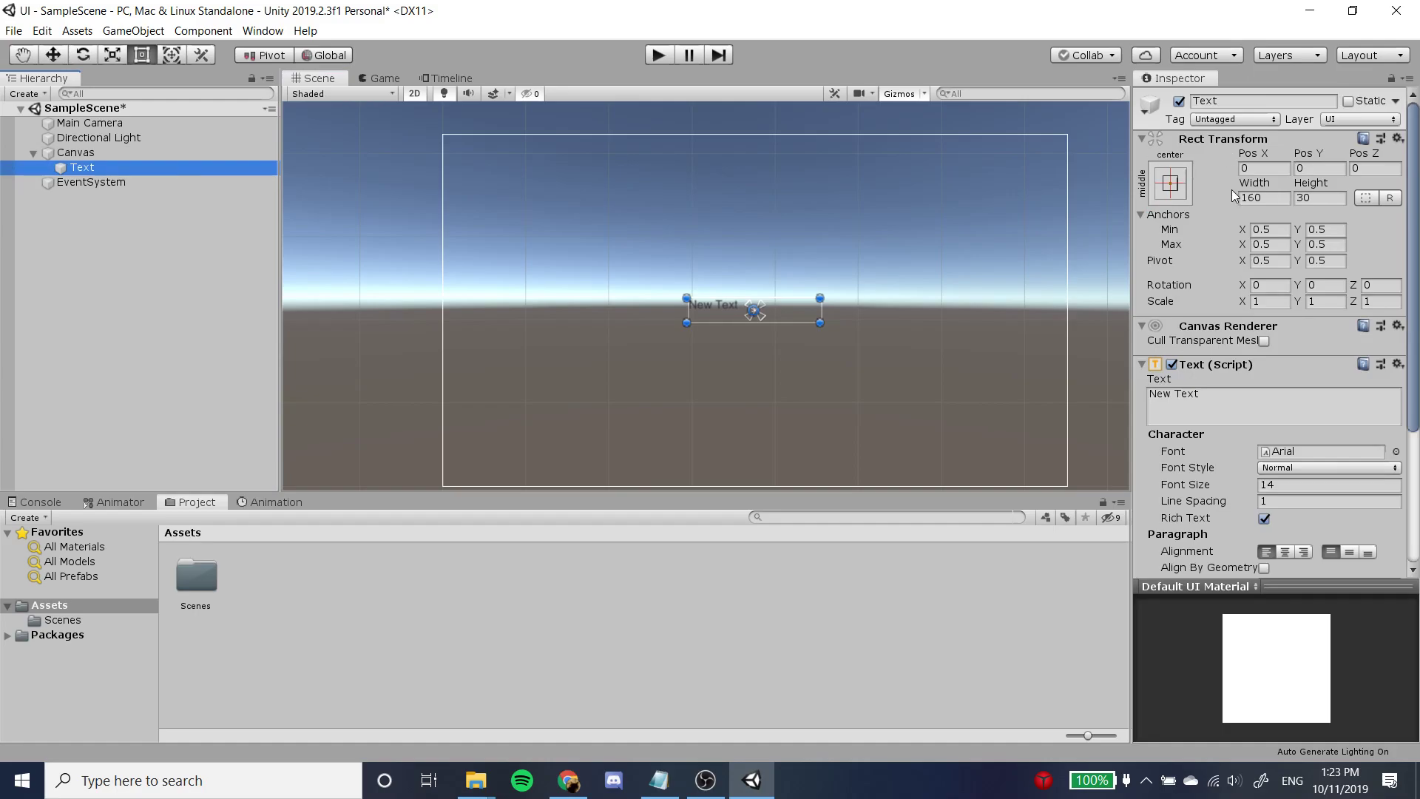
left_click(1241, 404)
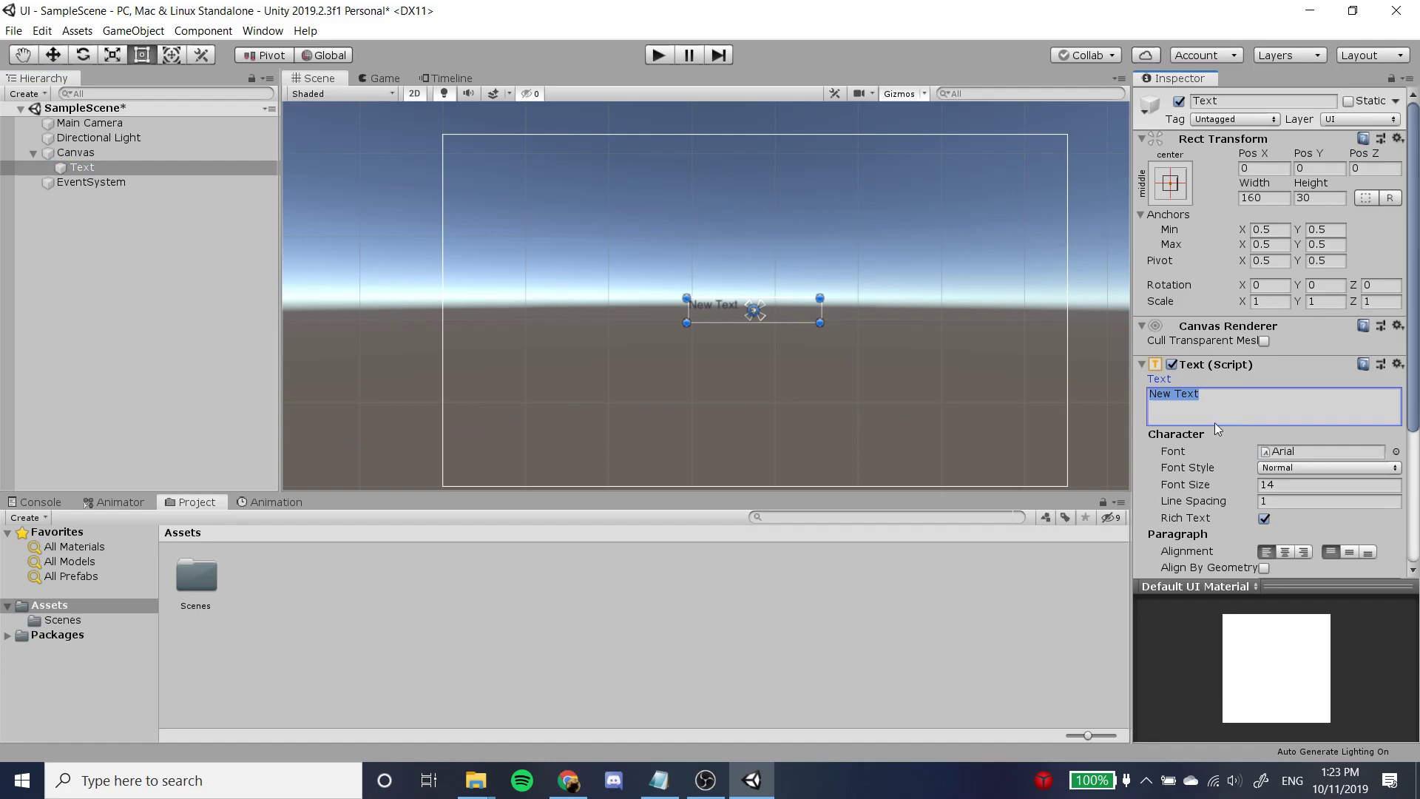
type("Hello")
Align the text to the horizontal center and vertical middle of its box, checking the result in the Game view.
scroll(1215, 405, "down", 5)
scroll(1216, 405, "up", 5)
scroll(1214, 405, "down", 5)
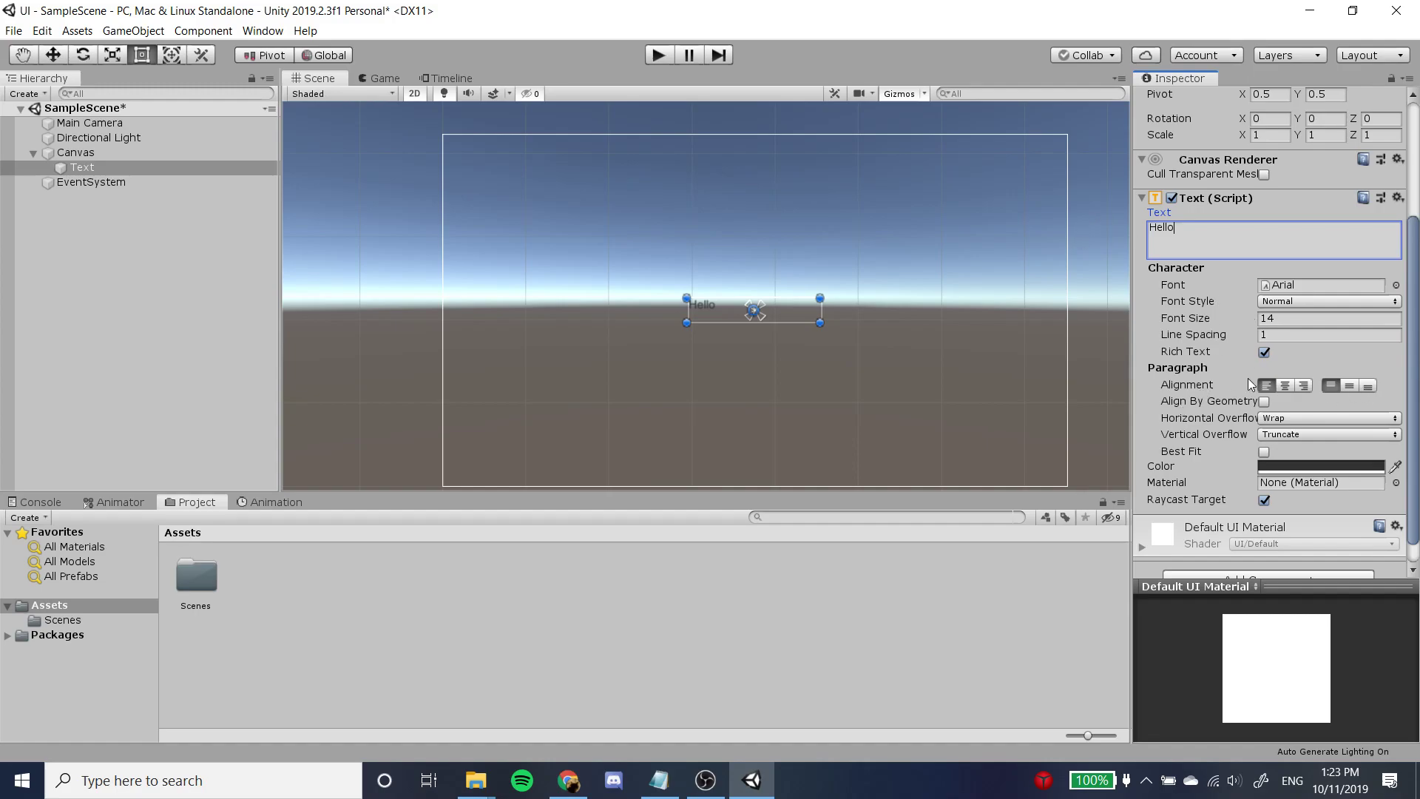
left_click(1285, 385)
left_click(392, 78)
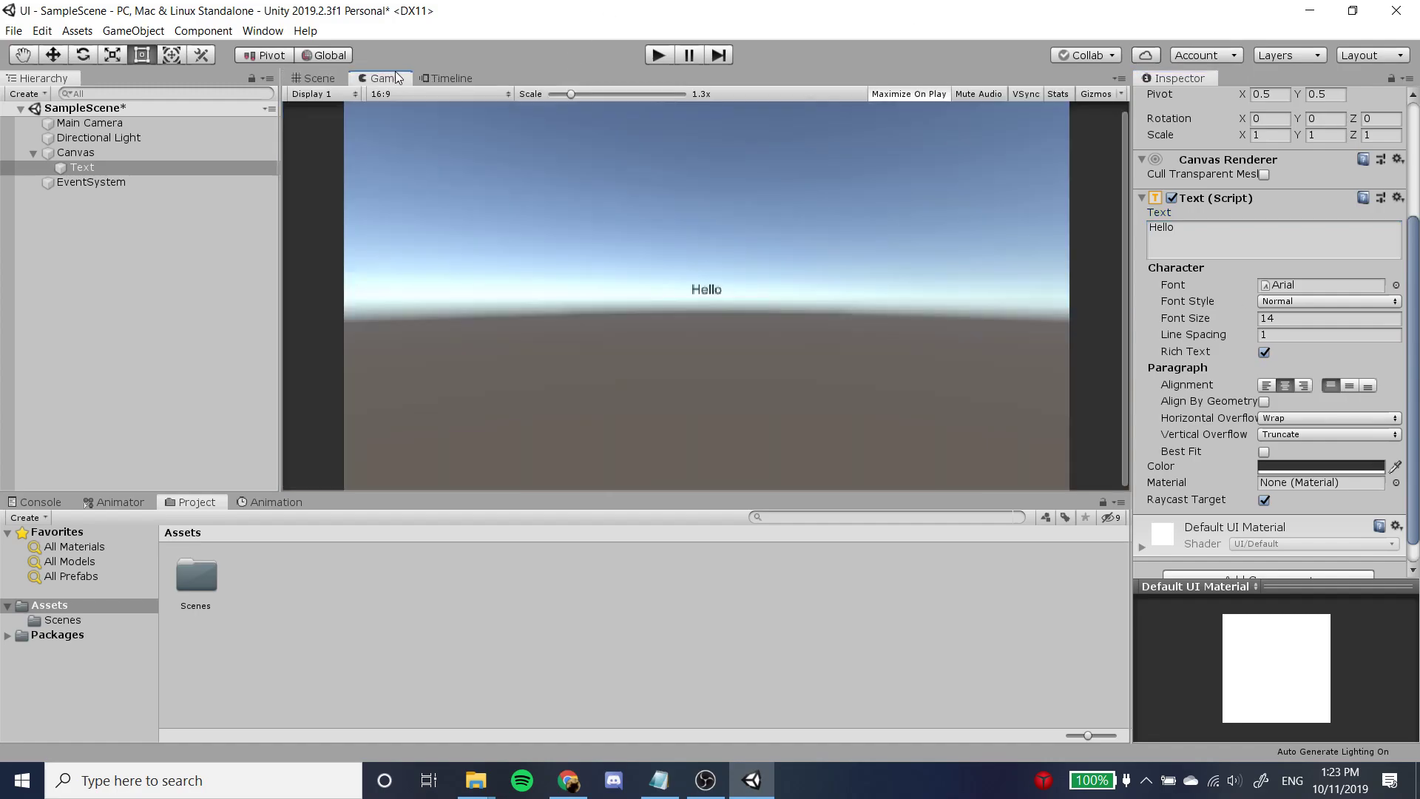
left_click(1349, 383)
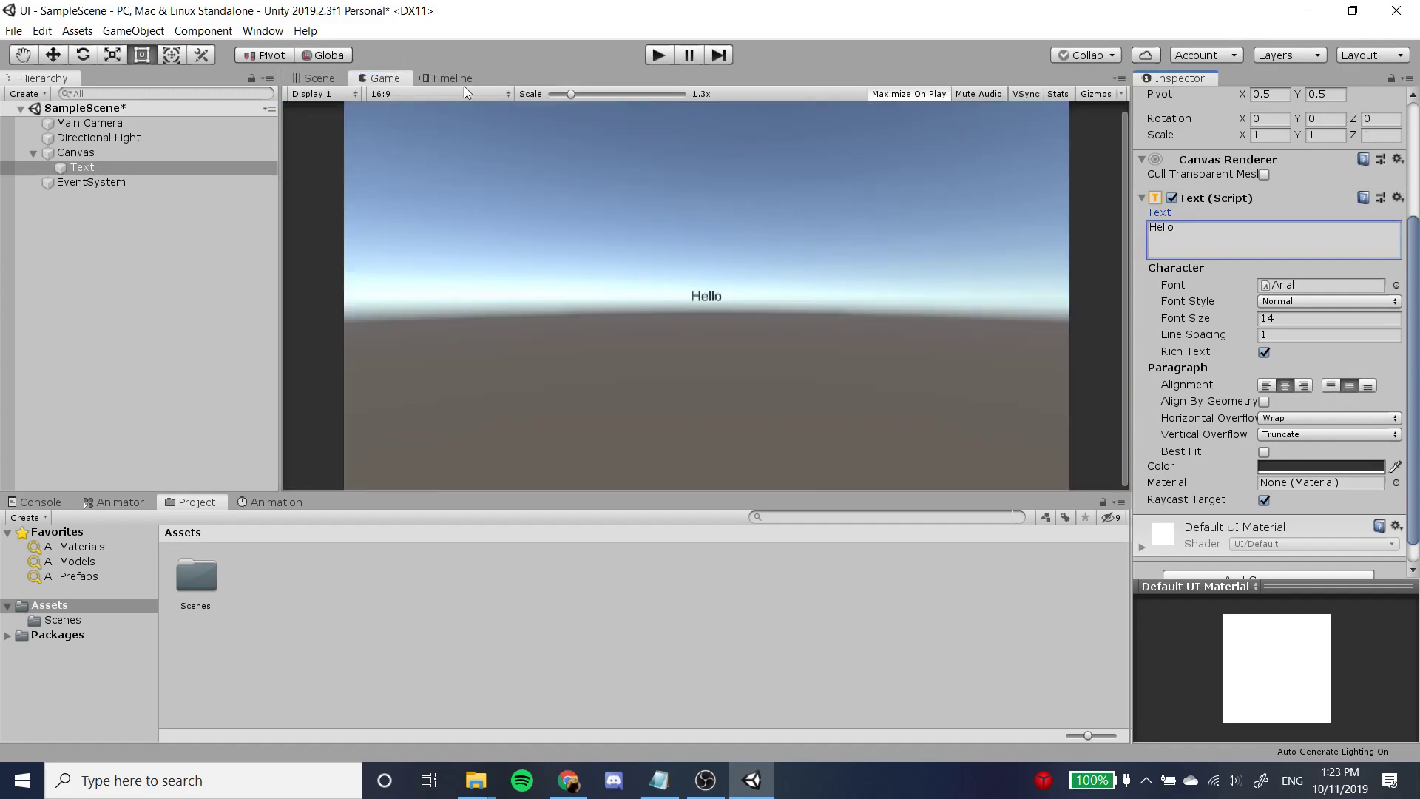
left_click(332, 78)
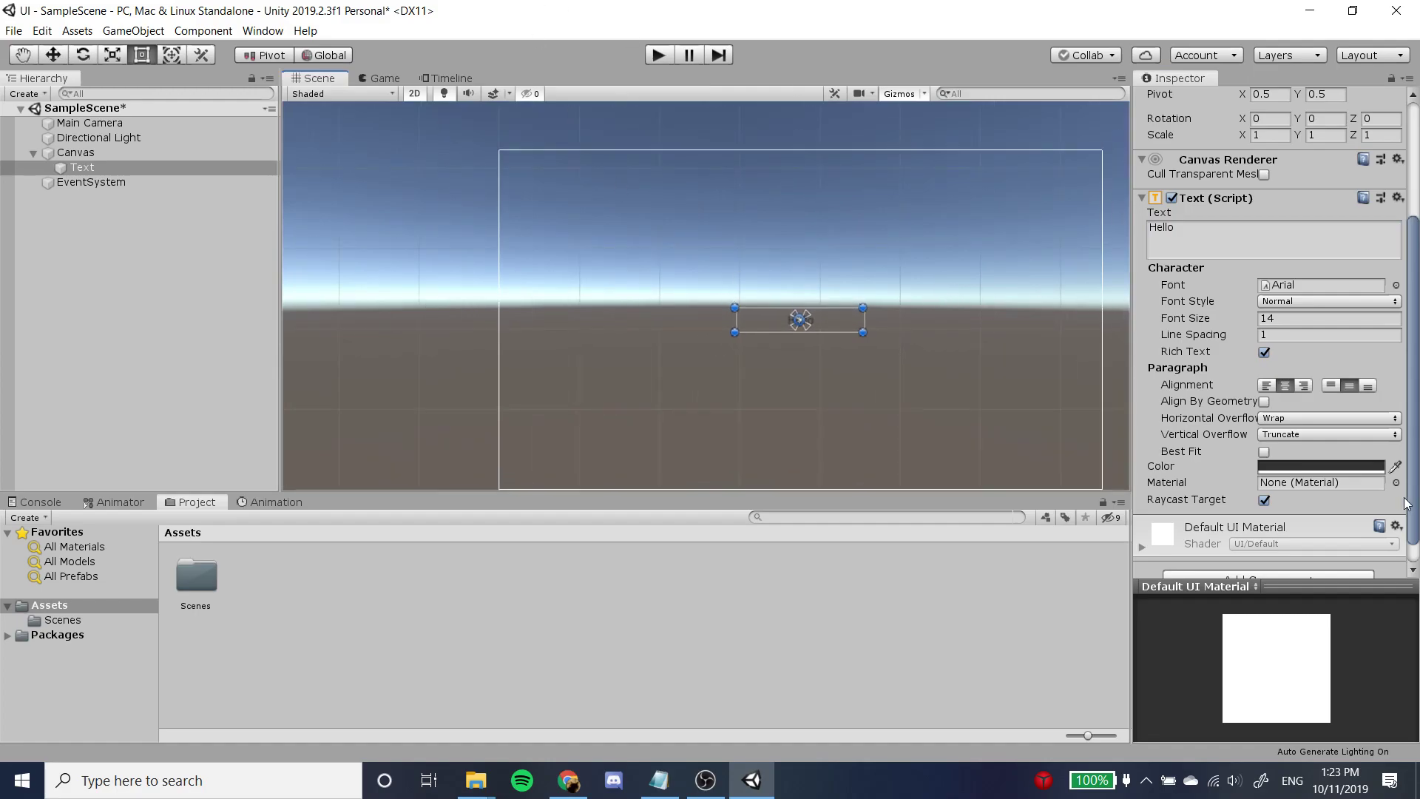
Set the text color to pure red.
left_click(1375, 467)
left_click_drag(1042, 322, 1150, 255)
left_click(1200, 145)
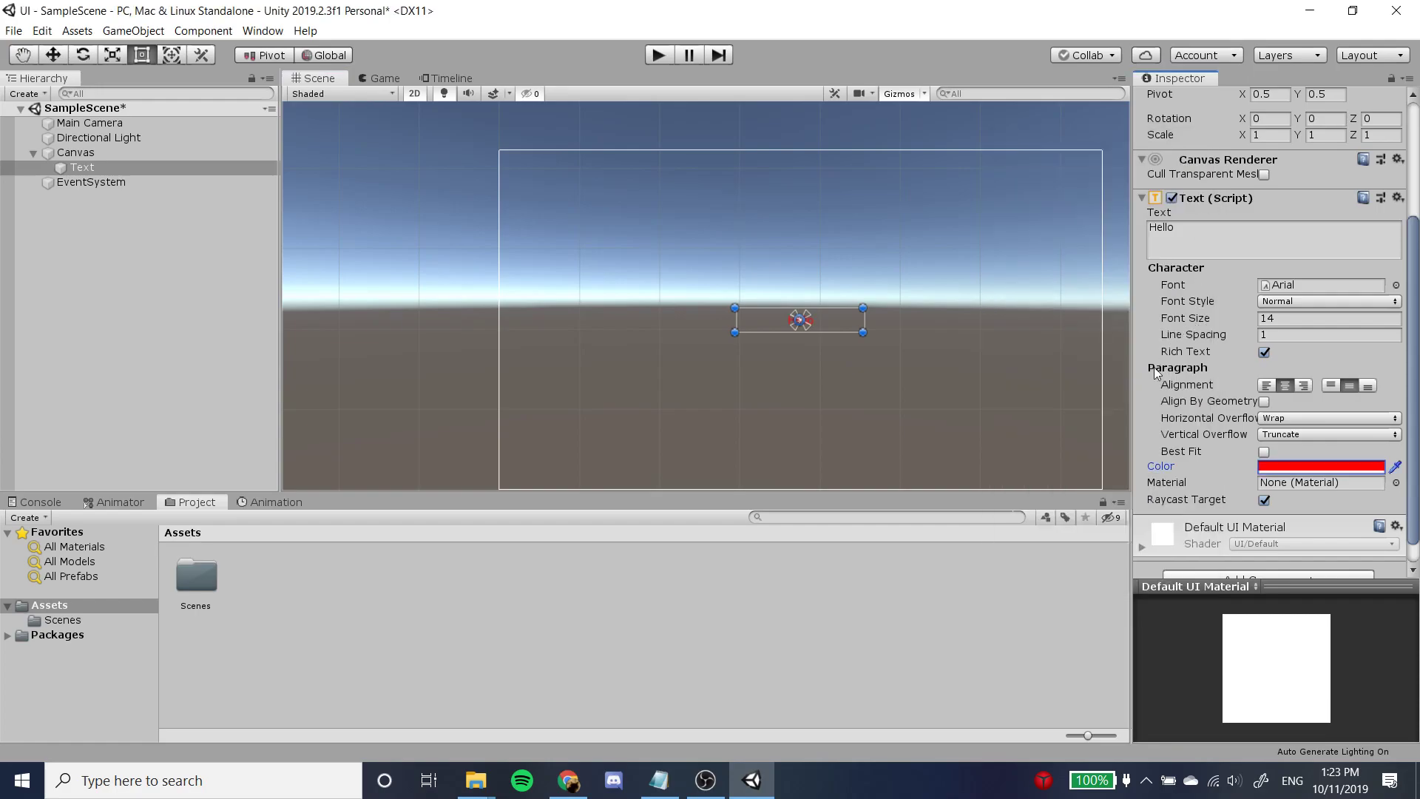
Set the text's font size to 40, keeping the Arial font.
left_click(1328, 287)
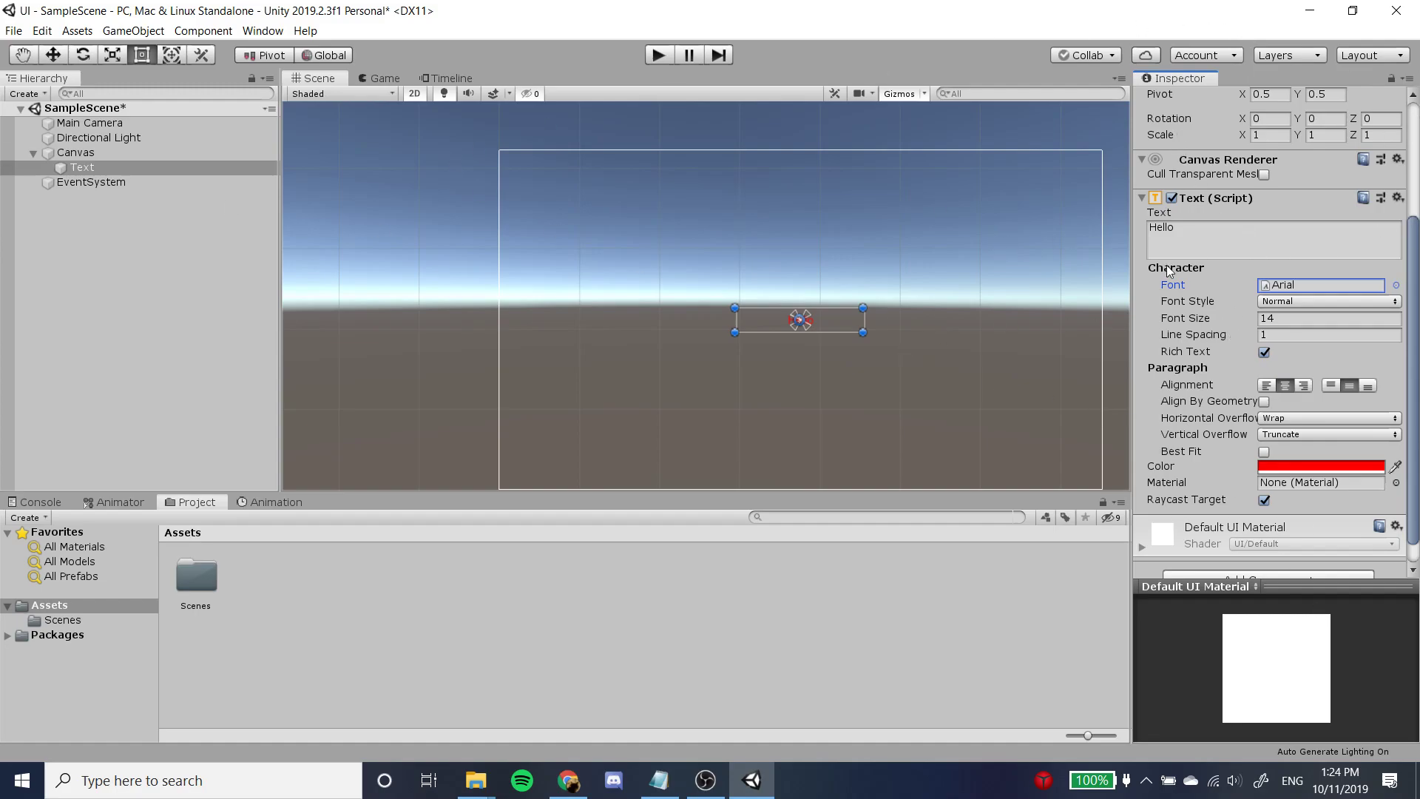
left_click(1289, 318)
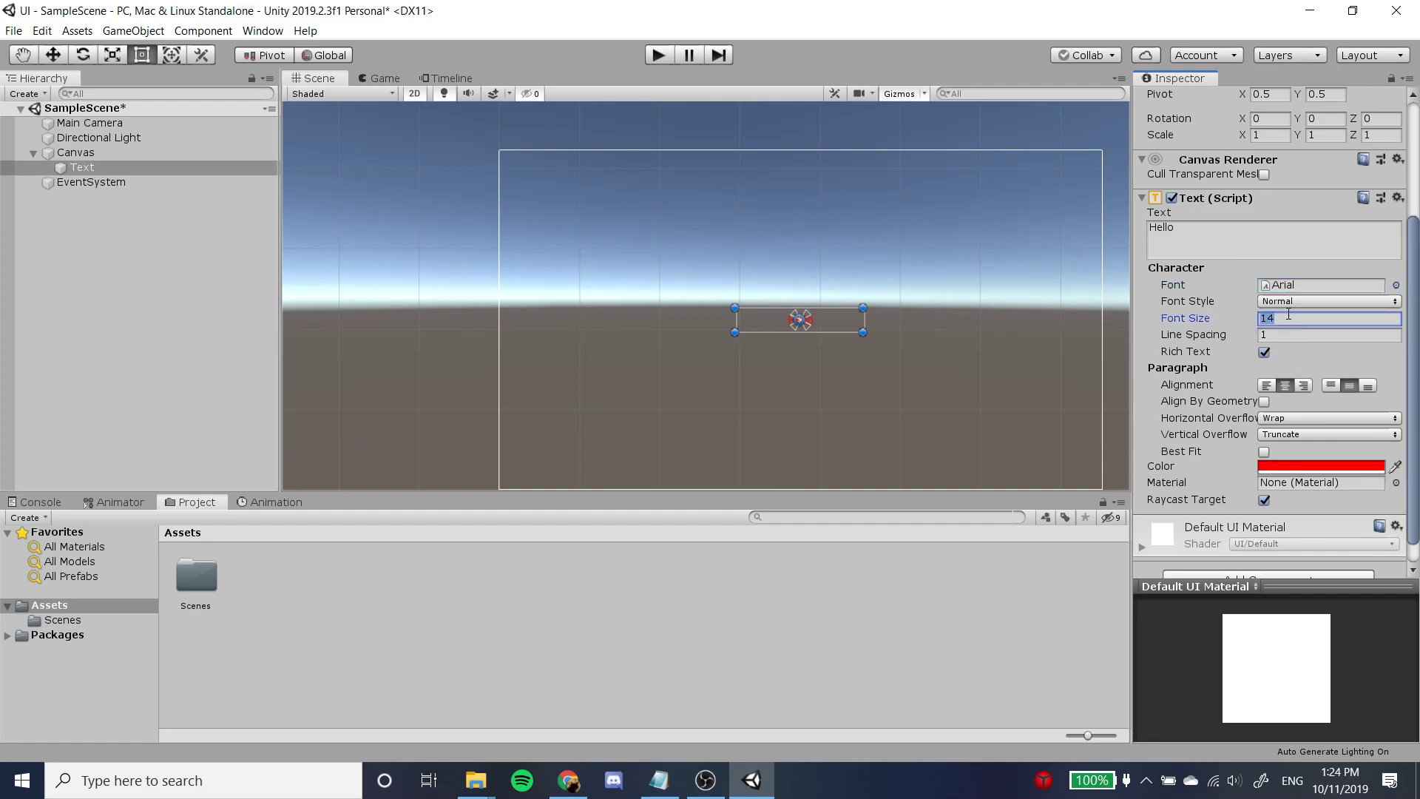
type("40")
Set the text box's width to 500 and height to 100, and check the text in the Game view.
scroll(1269, 474, "up", 3)
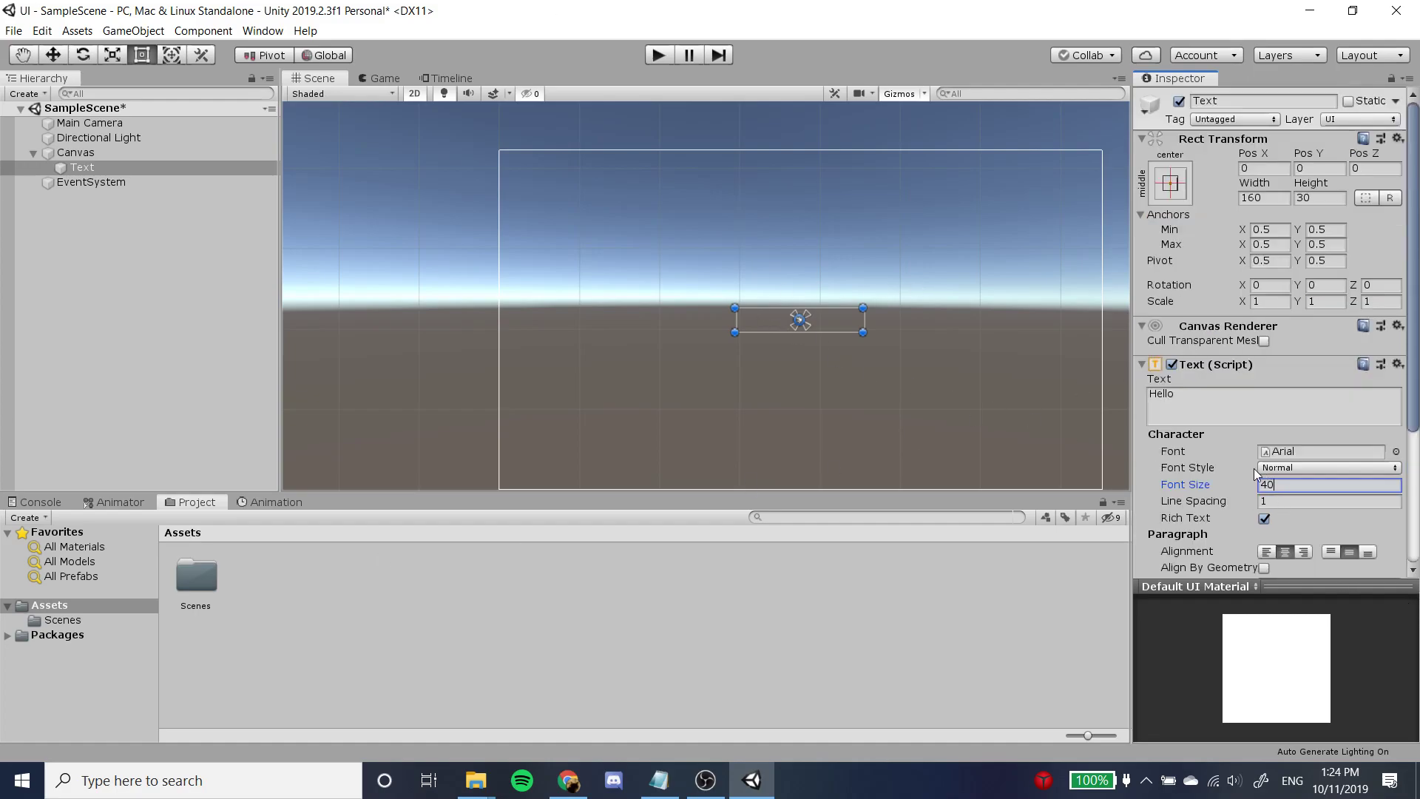
left_click(1260, 198)
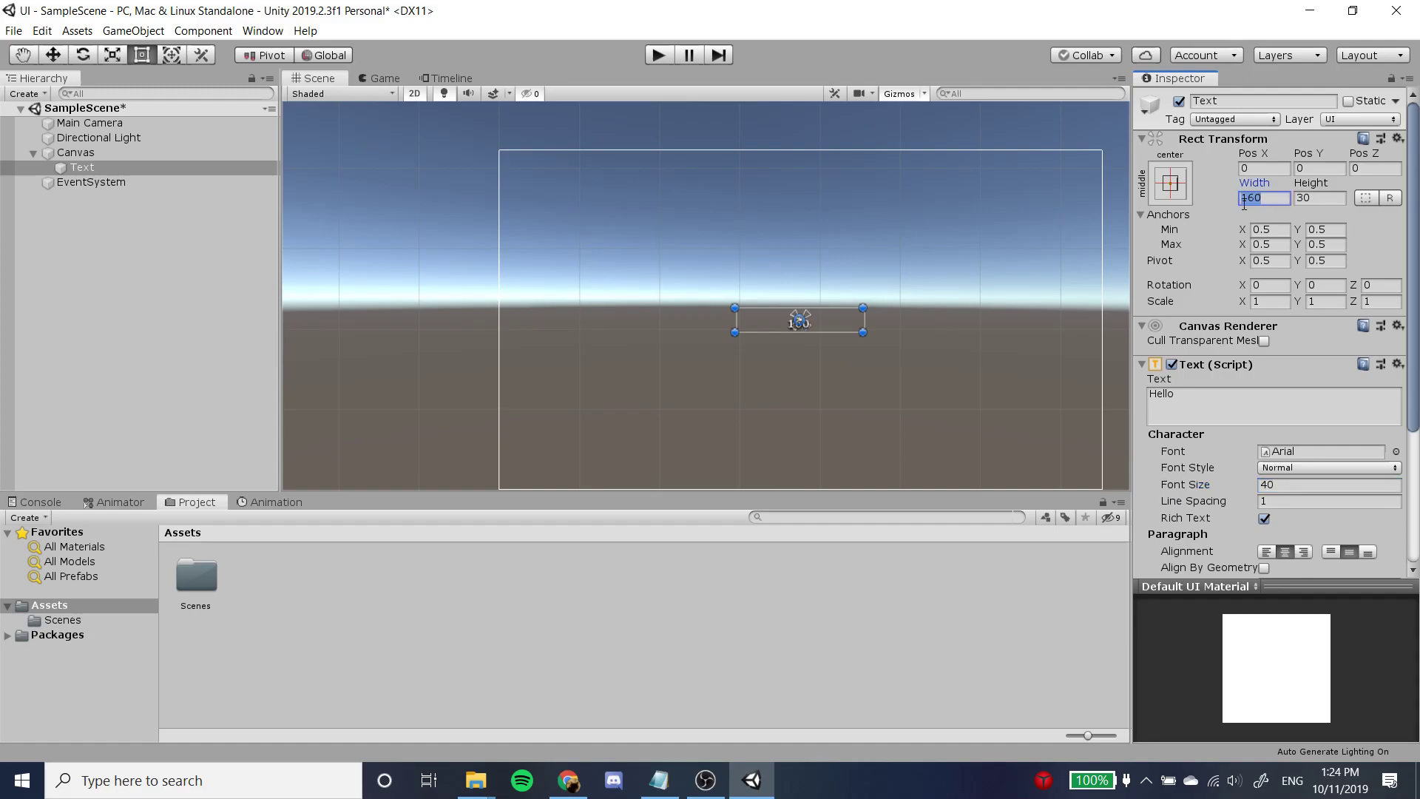
type("500")
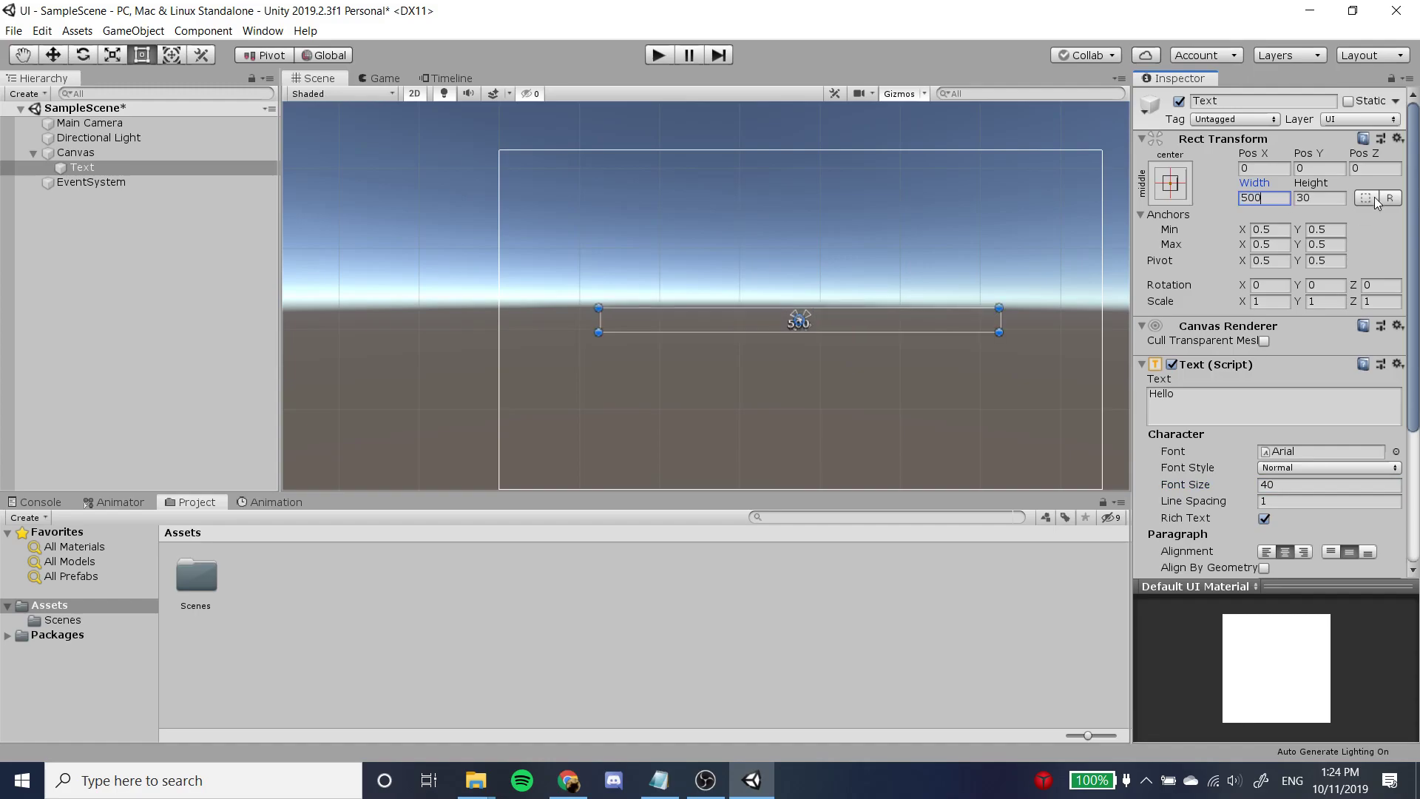
left_click(1315, 195)
type("100")
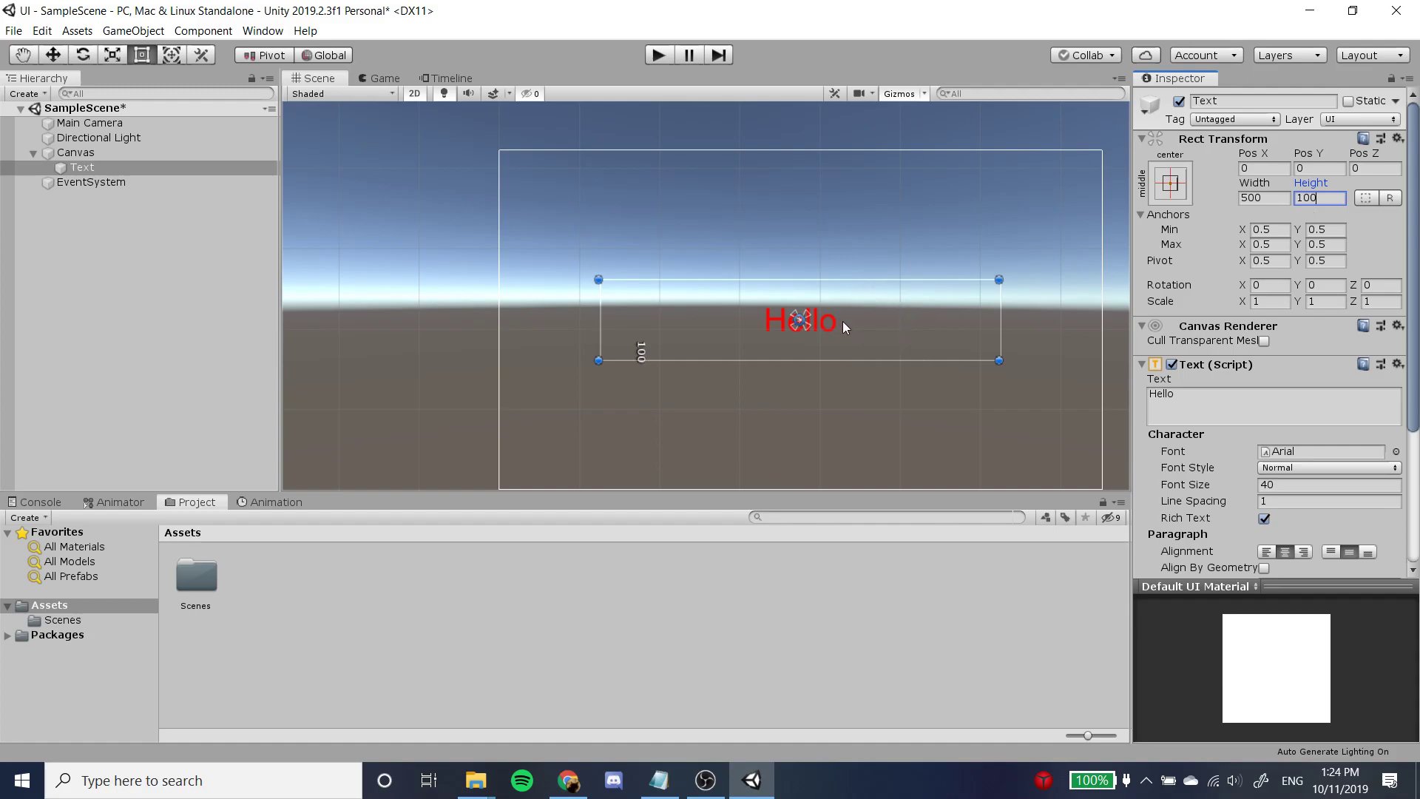
left_click(380, 79)
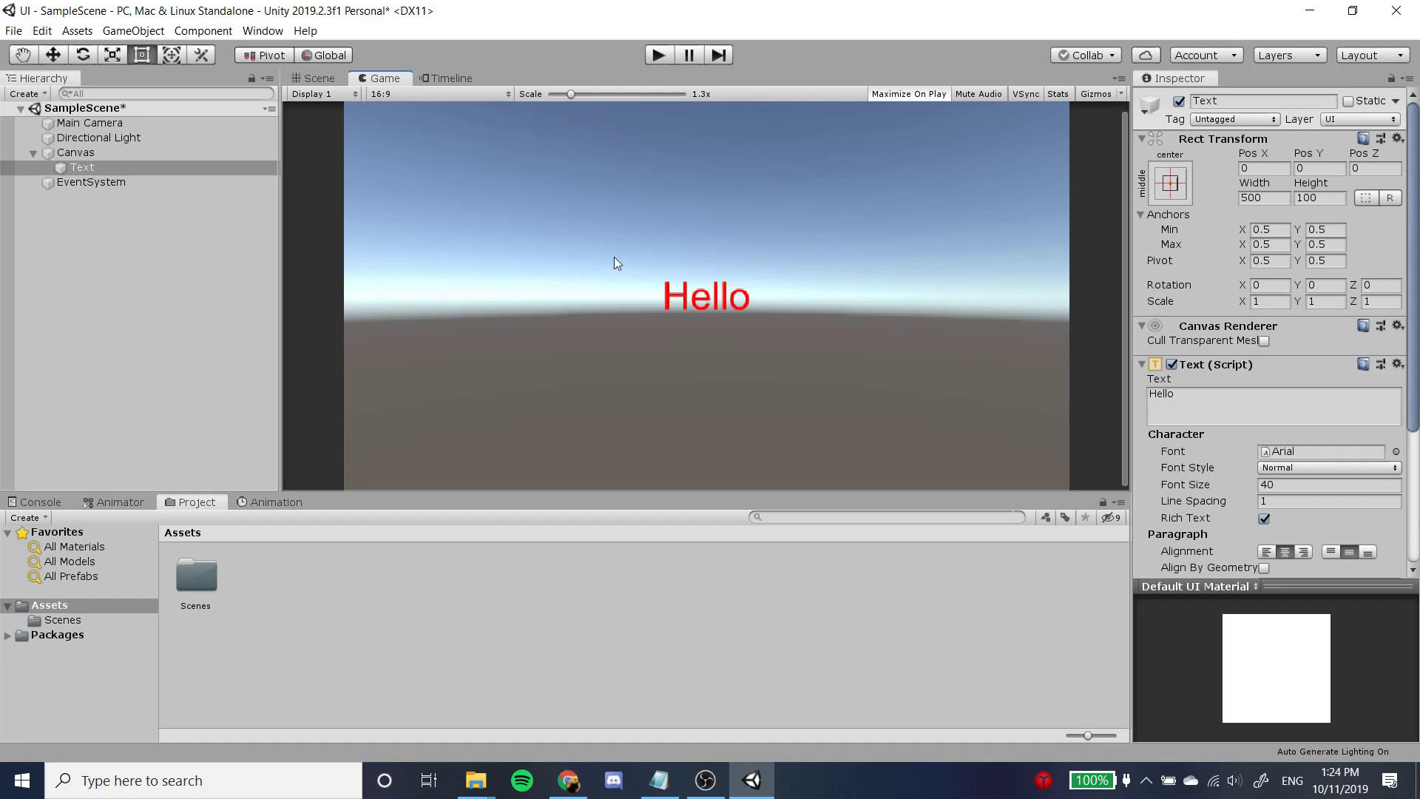
left_click(320, 78)
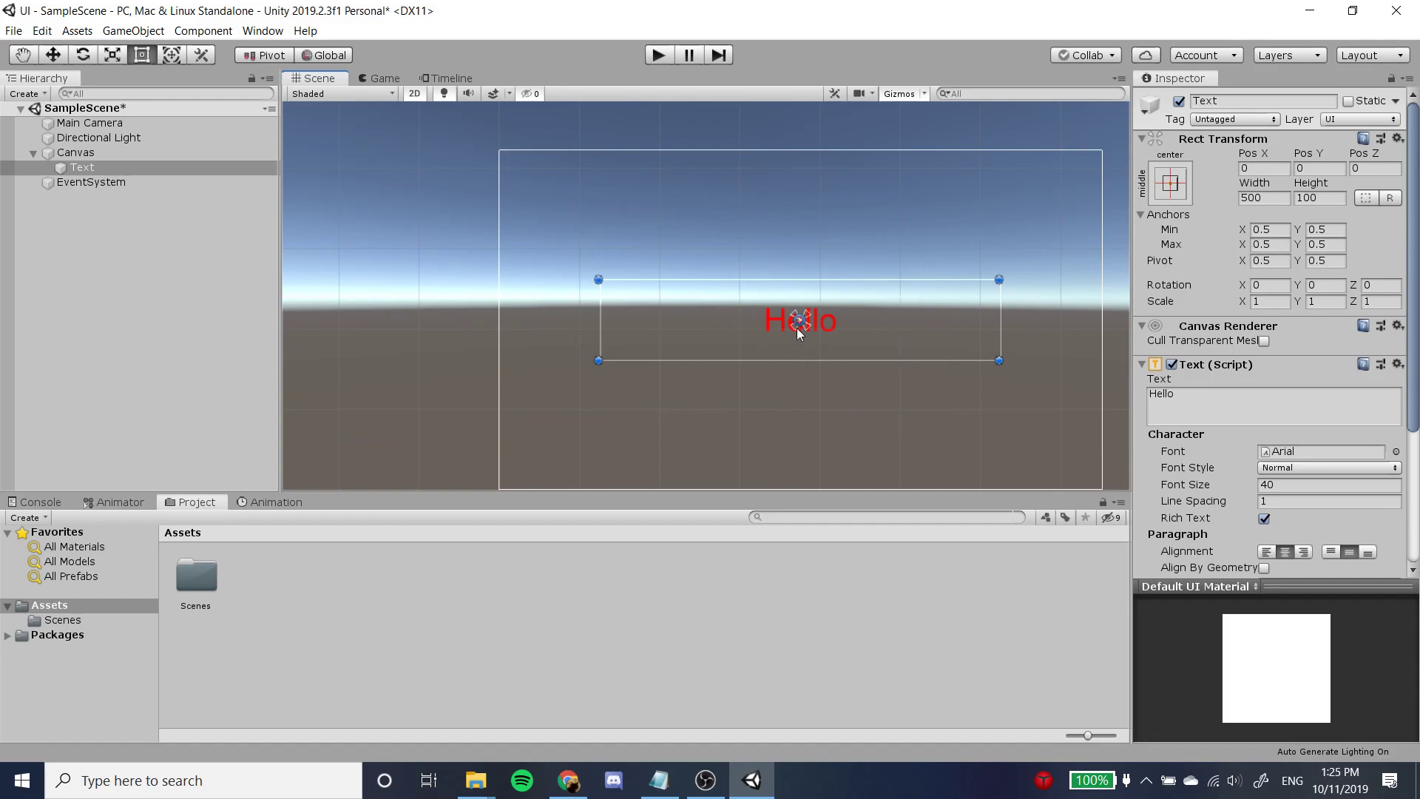
Move the text box to the Canvas's top-left corner and resize it to about 142 by 76.
left_click_drag(800, 292, 698, 158)
left_click_drag(896, 234, 843, 260)
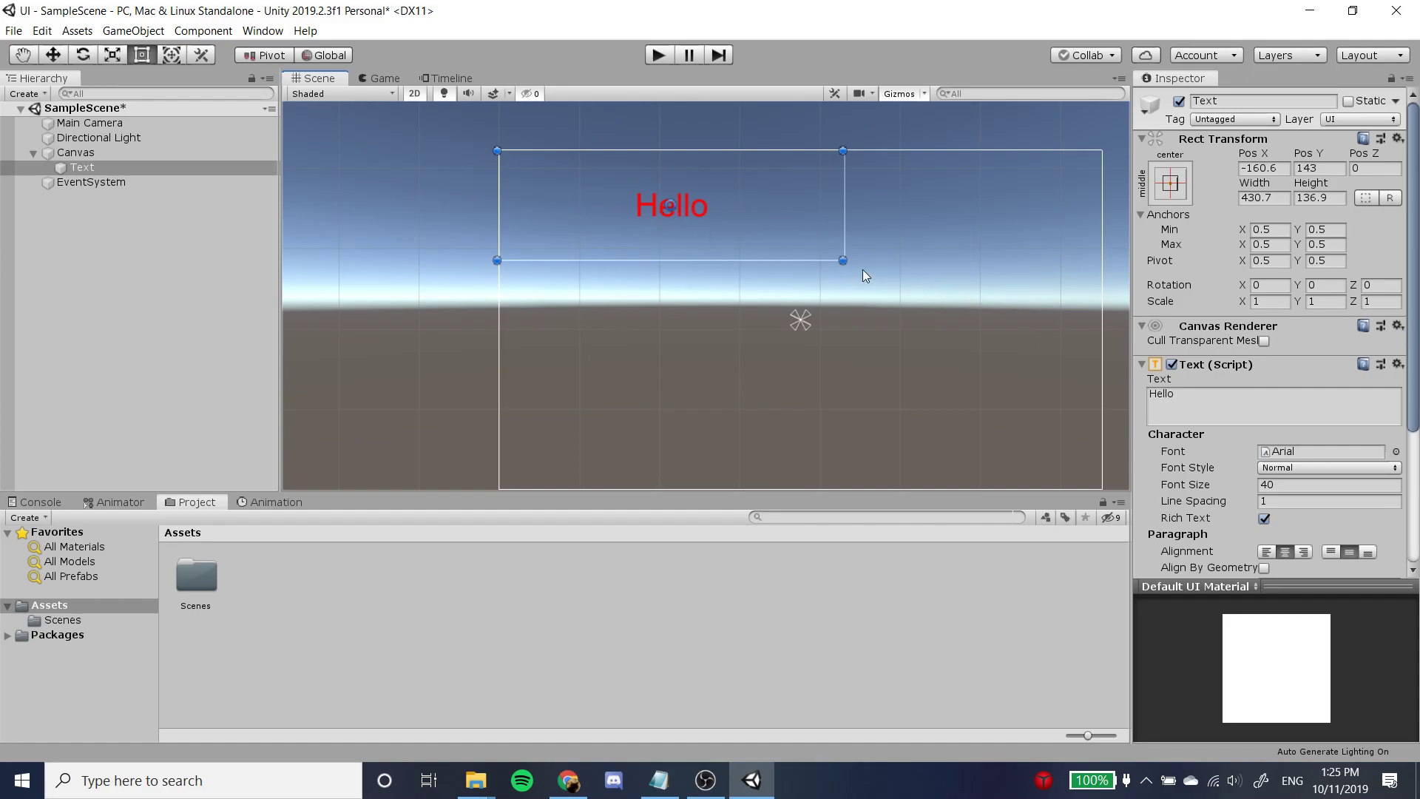
left_click_drag(843, 262, 611, 213)
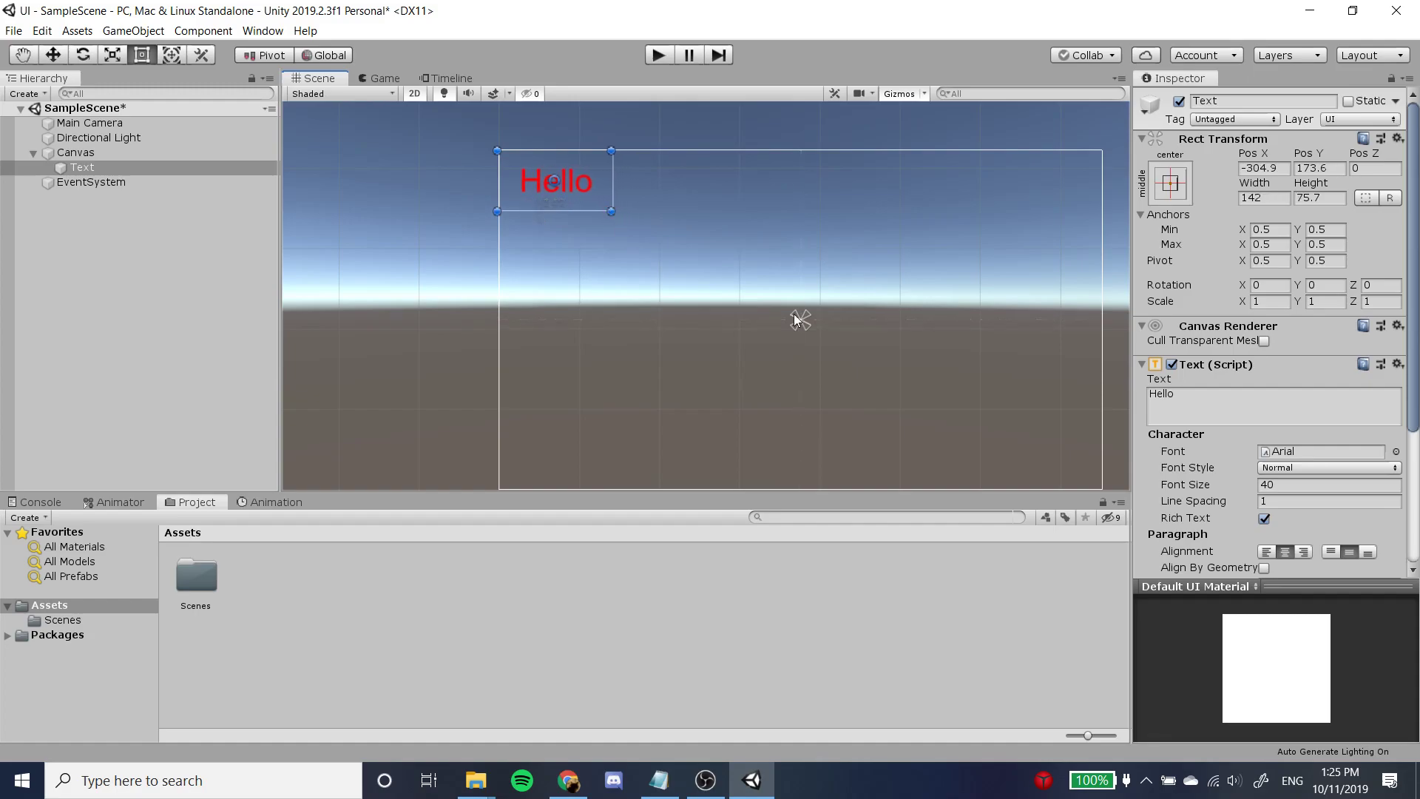
Run the game and check the text's placement at the 16:10 and 5:4 aspect ratios.
left_click(377, 79)
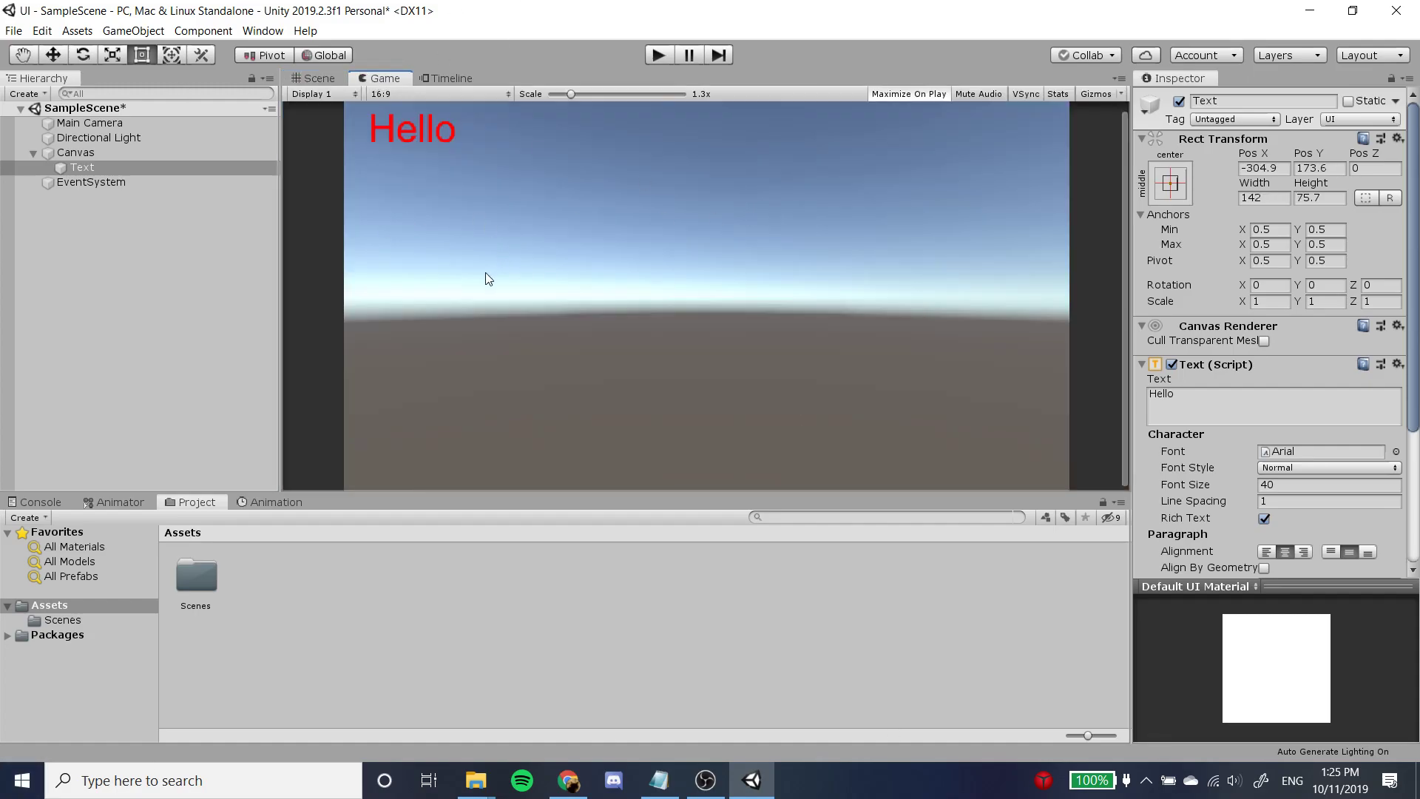
left_click(660, 56)
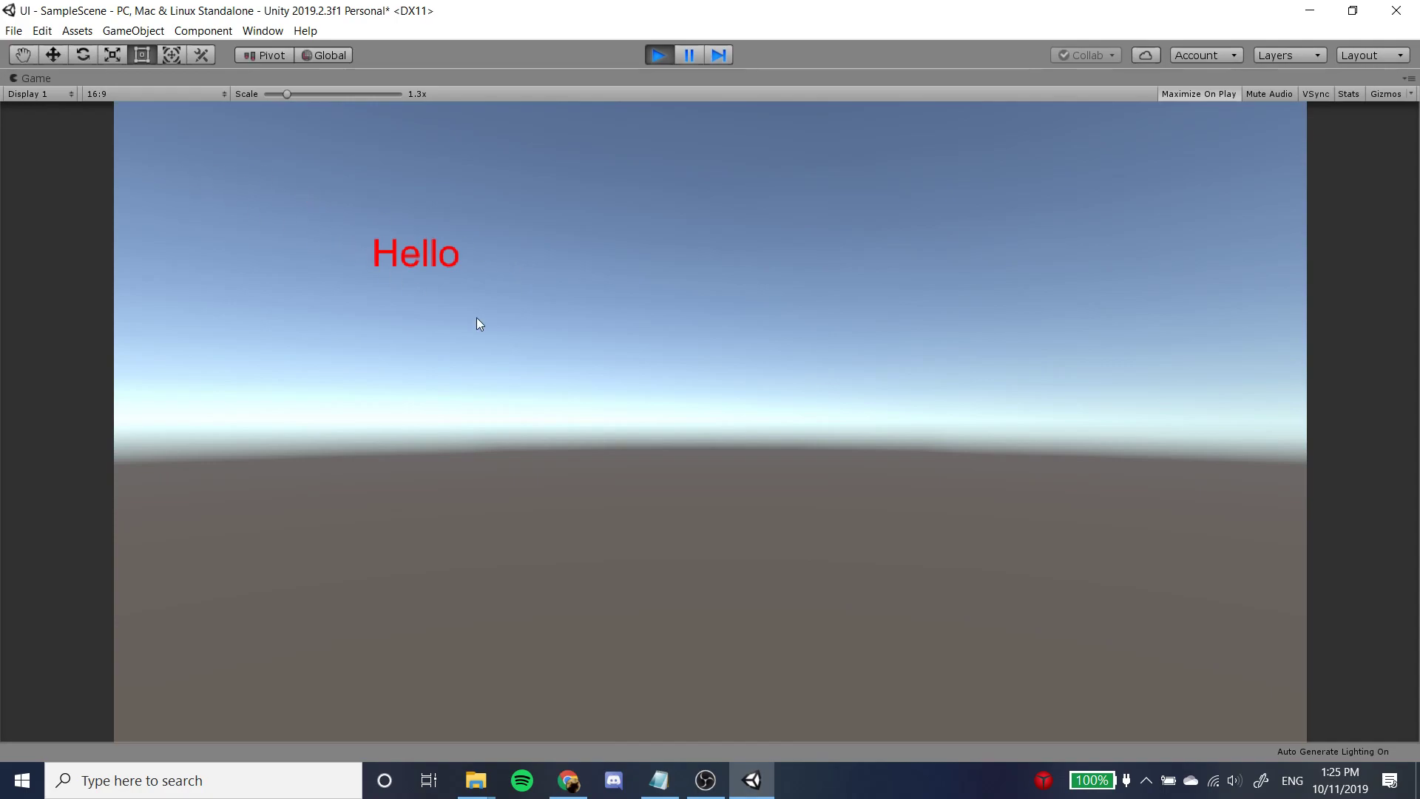
left_click(125, 93)
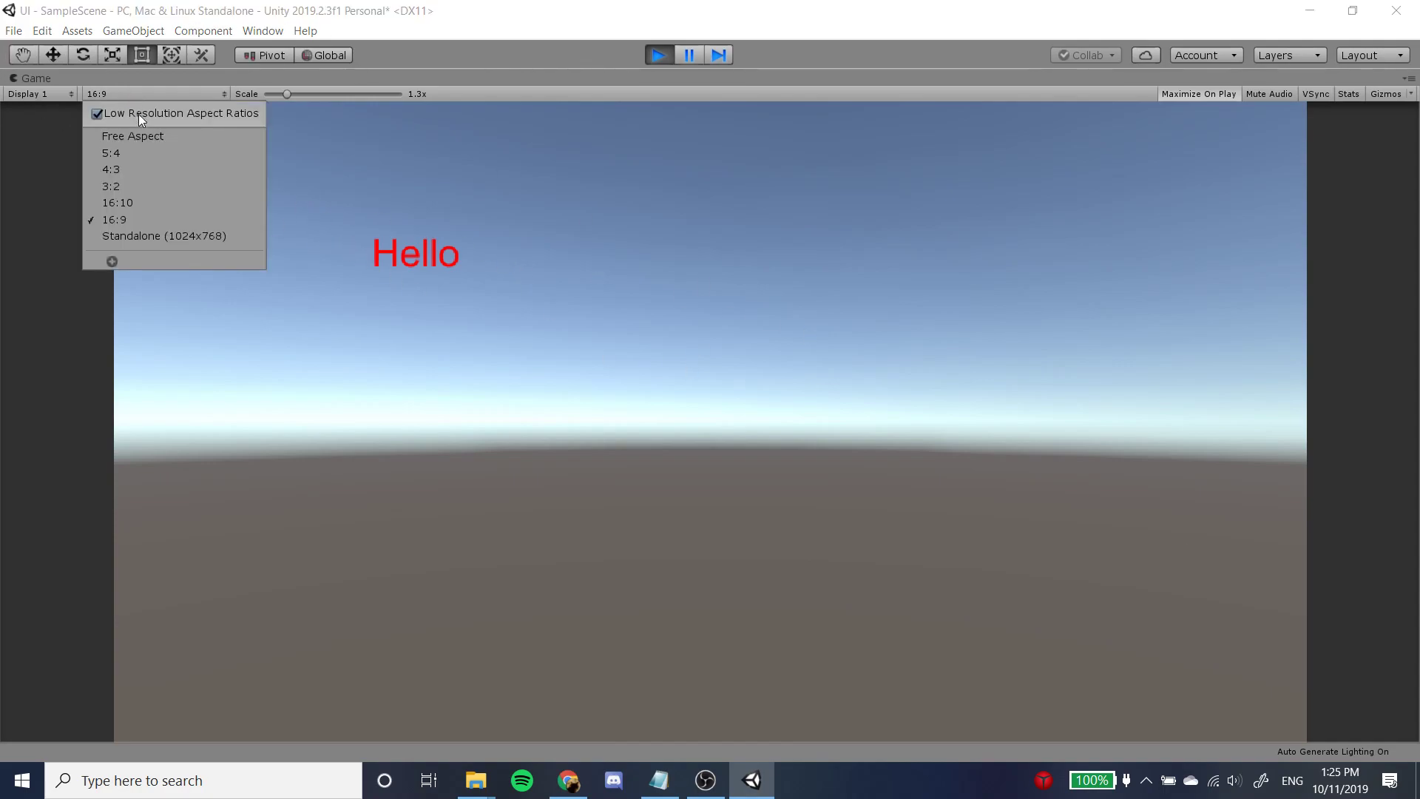
left_click(152, 207)
left_click(174, 95)
left_click(160, 160)
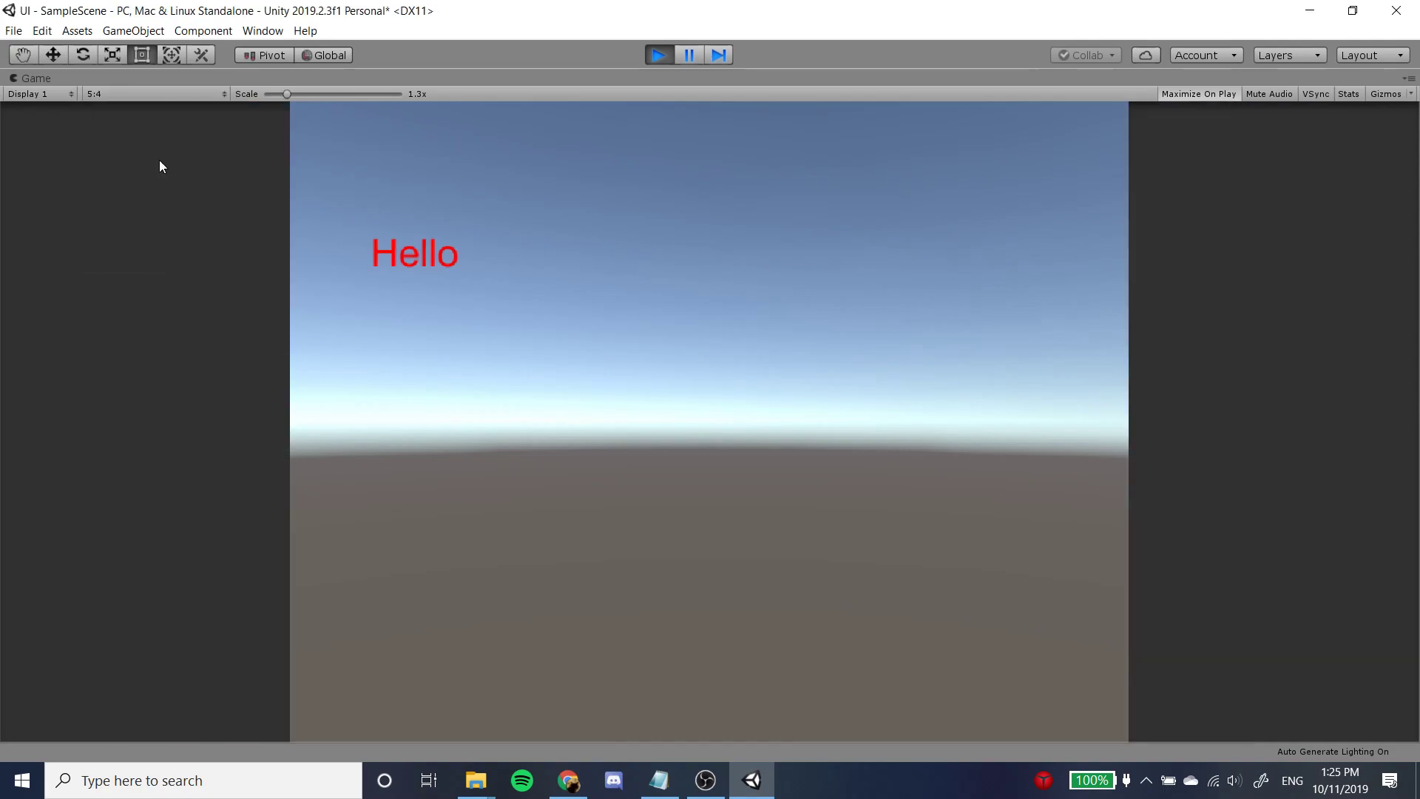
left_click(171, 94)
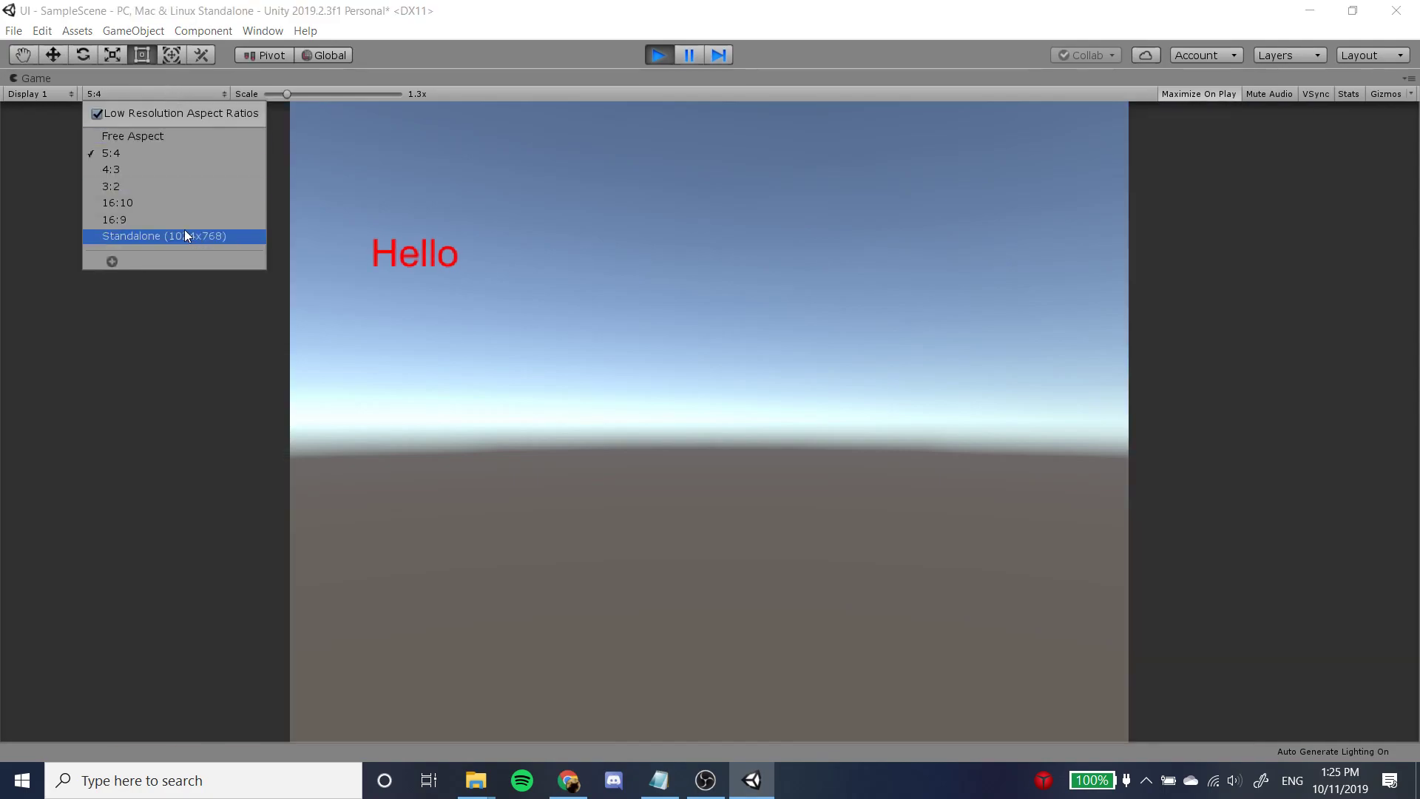
left_click(121, 152)
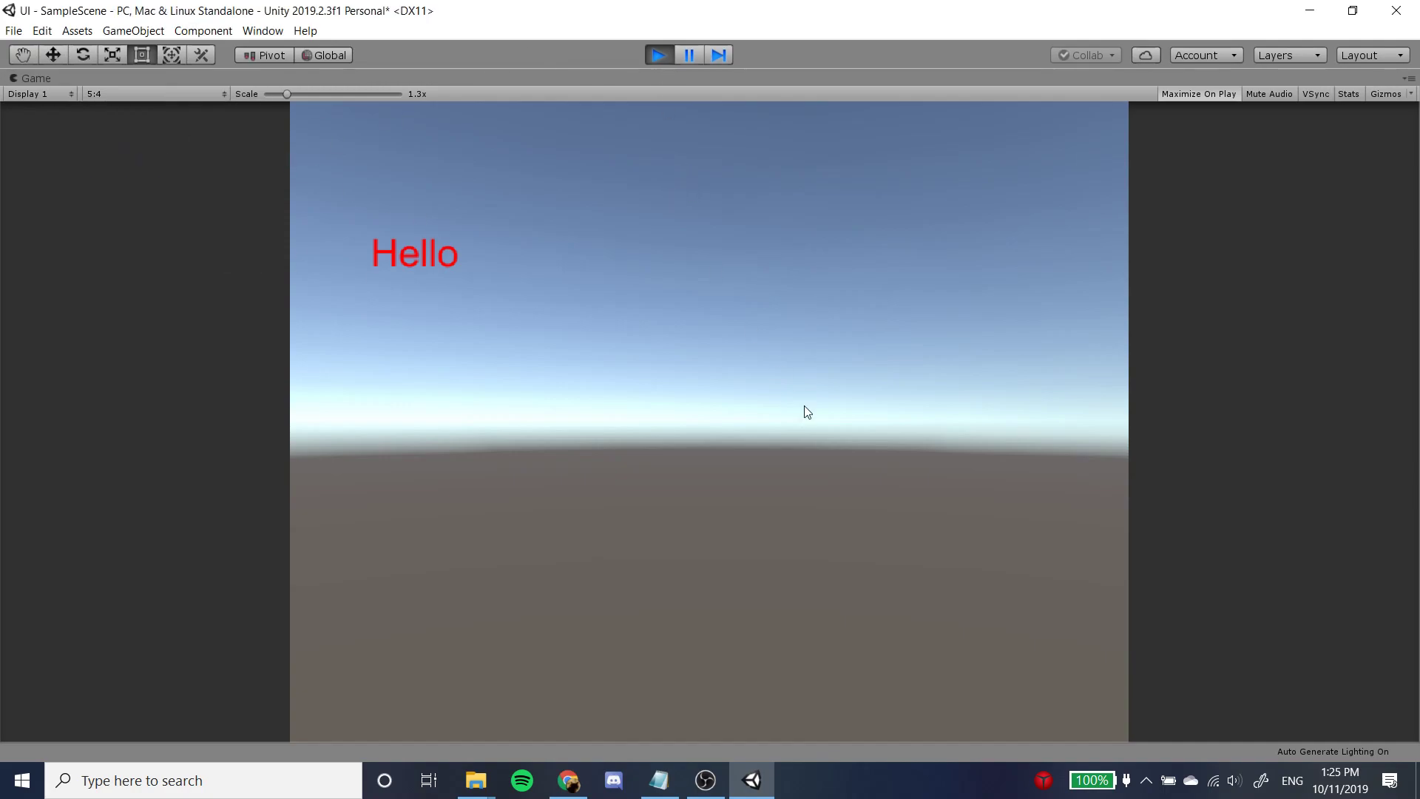
Stop the running game and set the Game view's aspect ratio back to 16:9.
left_click(656, 55)
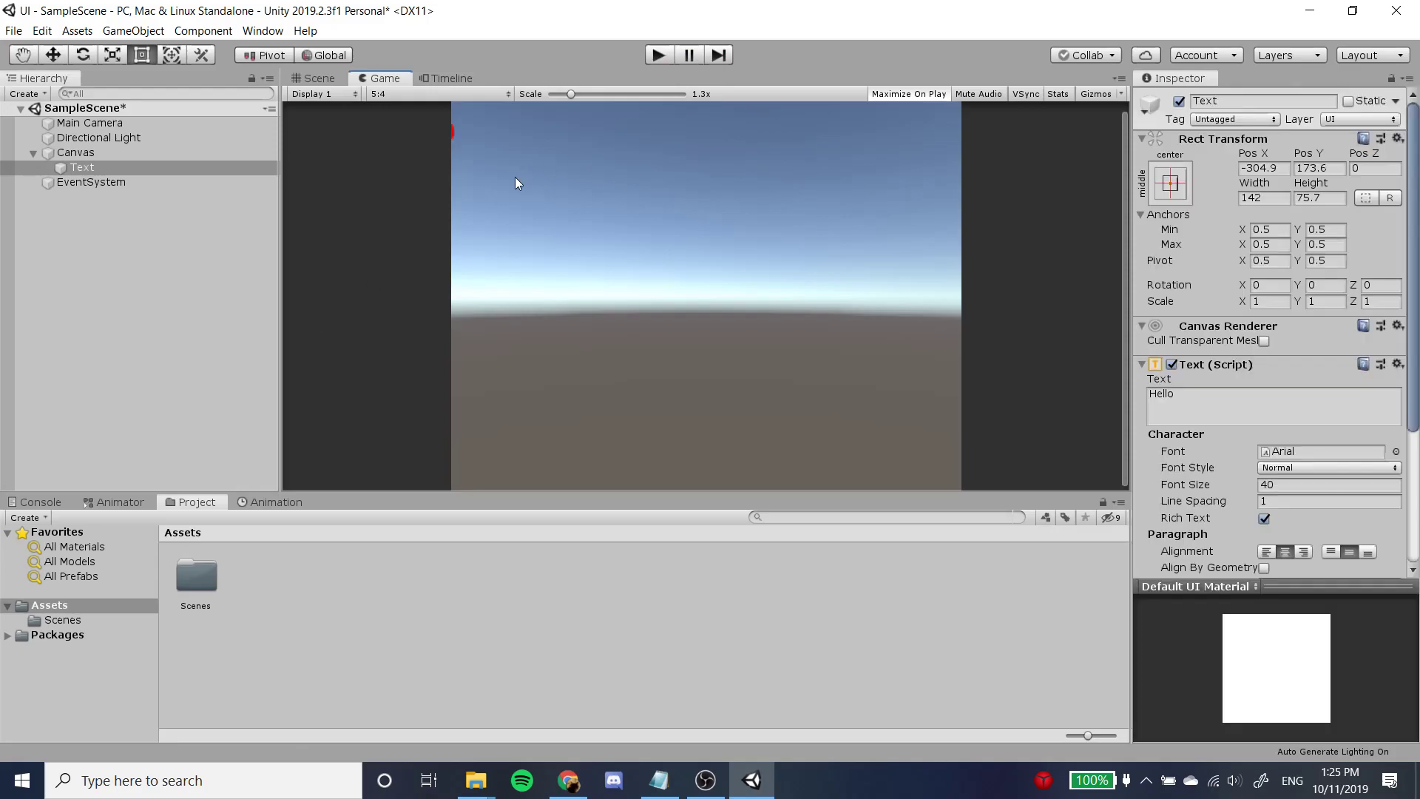
left_click(394, 93)
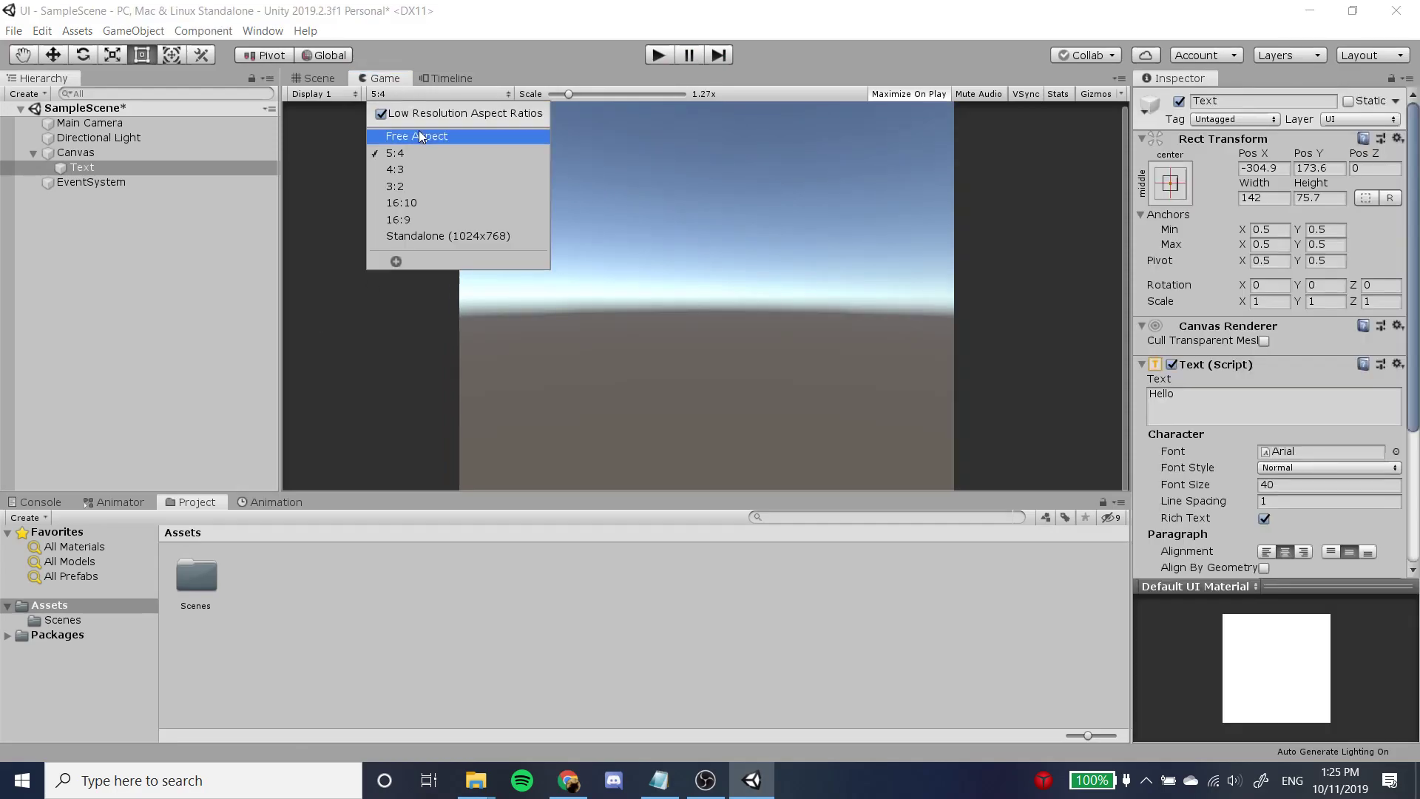
left_click(424, 217)
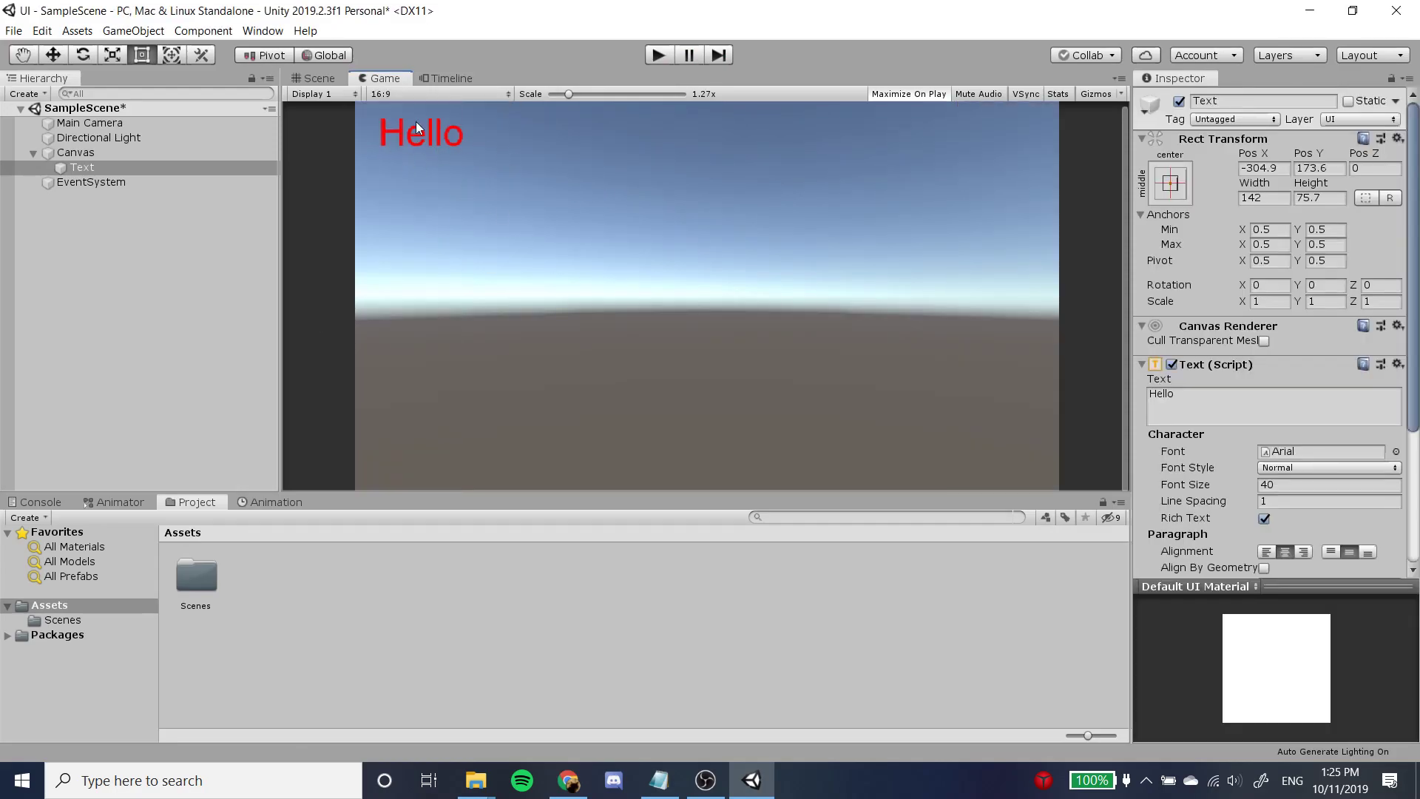
Anchor the Text element to the Canvas's top-left corner using the anchor presets.
left_click(1178, 215)
left_click(1144, 214)
left_click(1143, 214)
left_click(1175, 191)
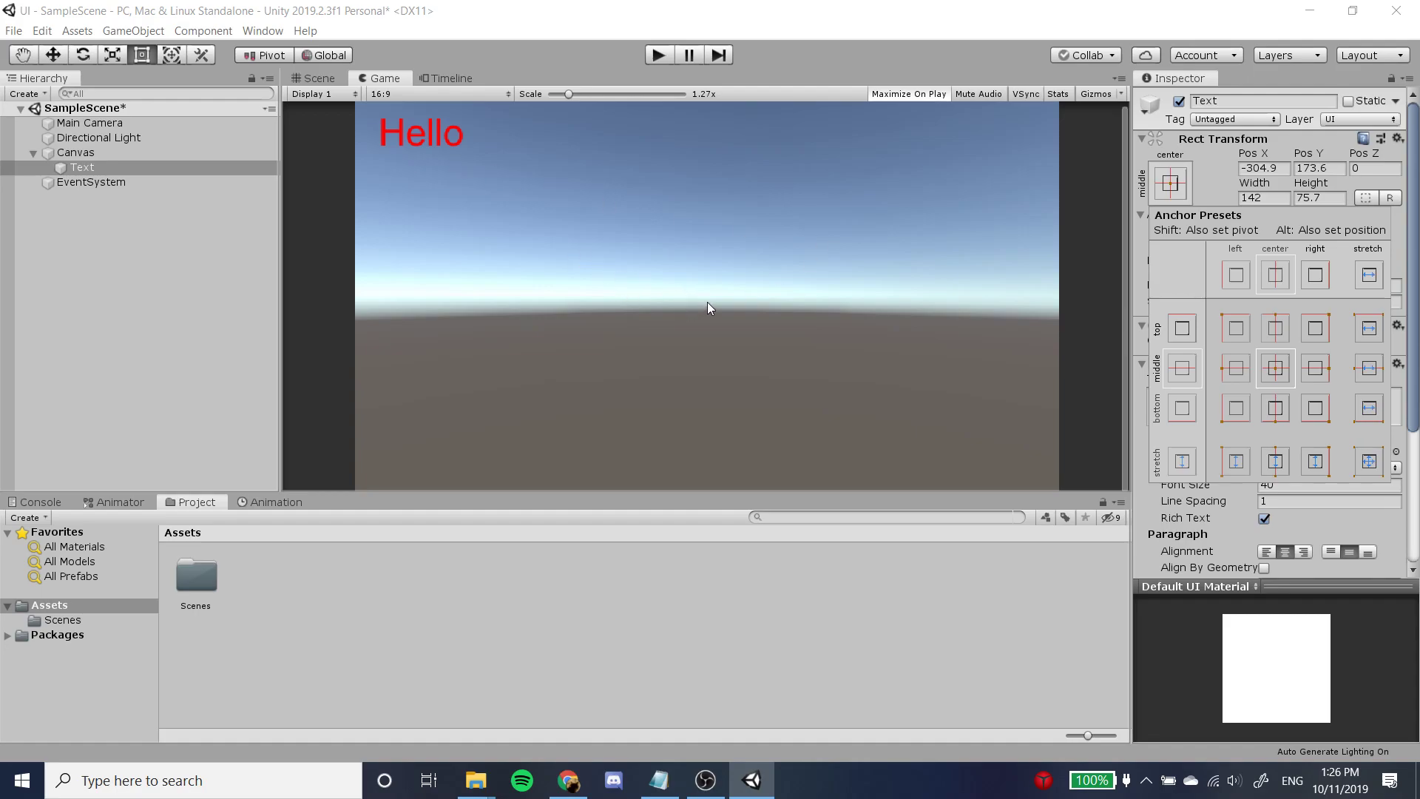
left_click(1238, 329)
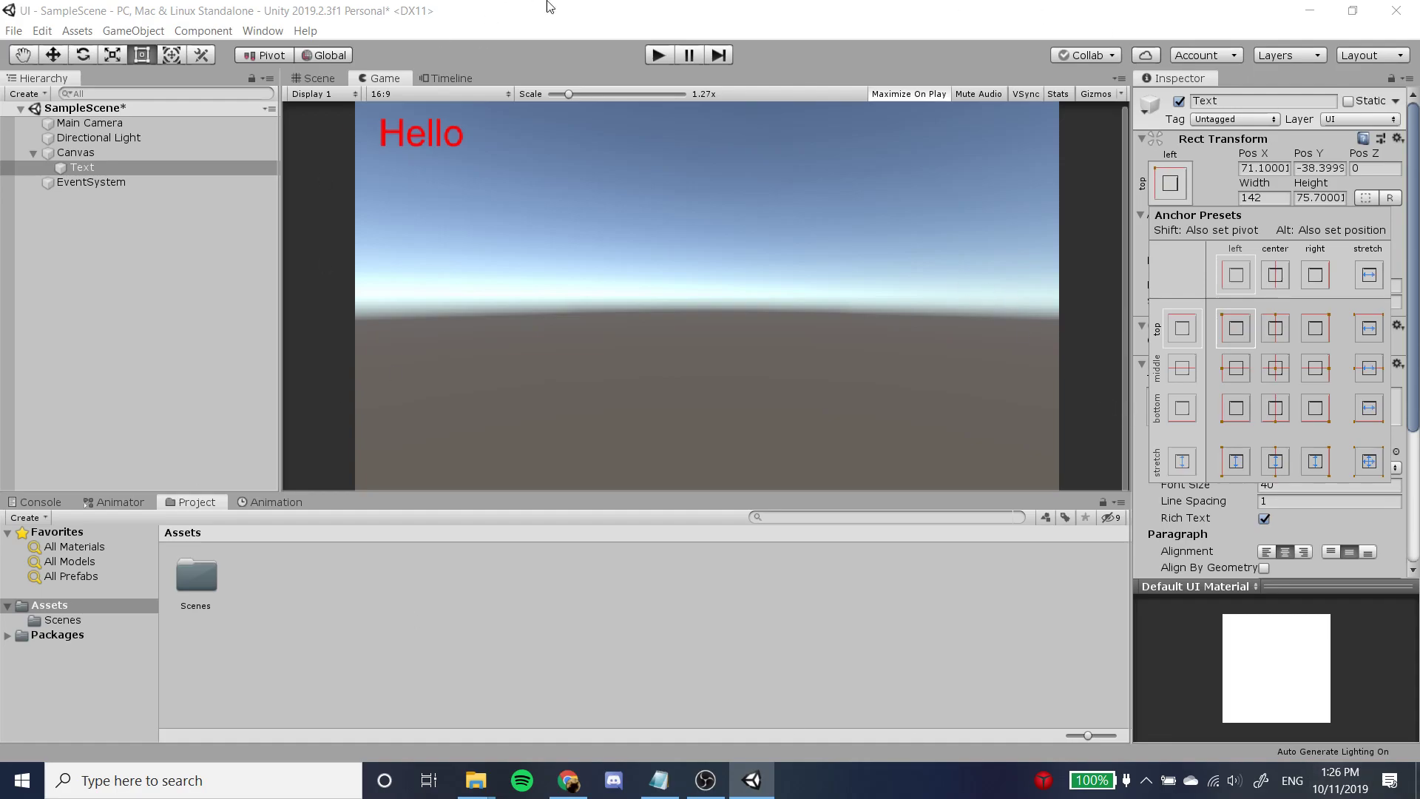
Run the game, check the anchored text at the 16:10, 5:4 and 16:9 aspect ratios, and stop it.
left_click(663, 54)
left_click(661, 55)
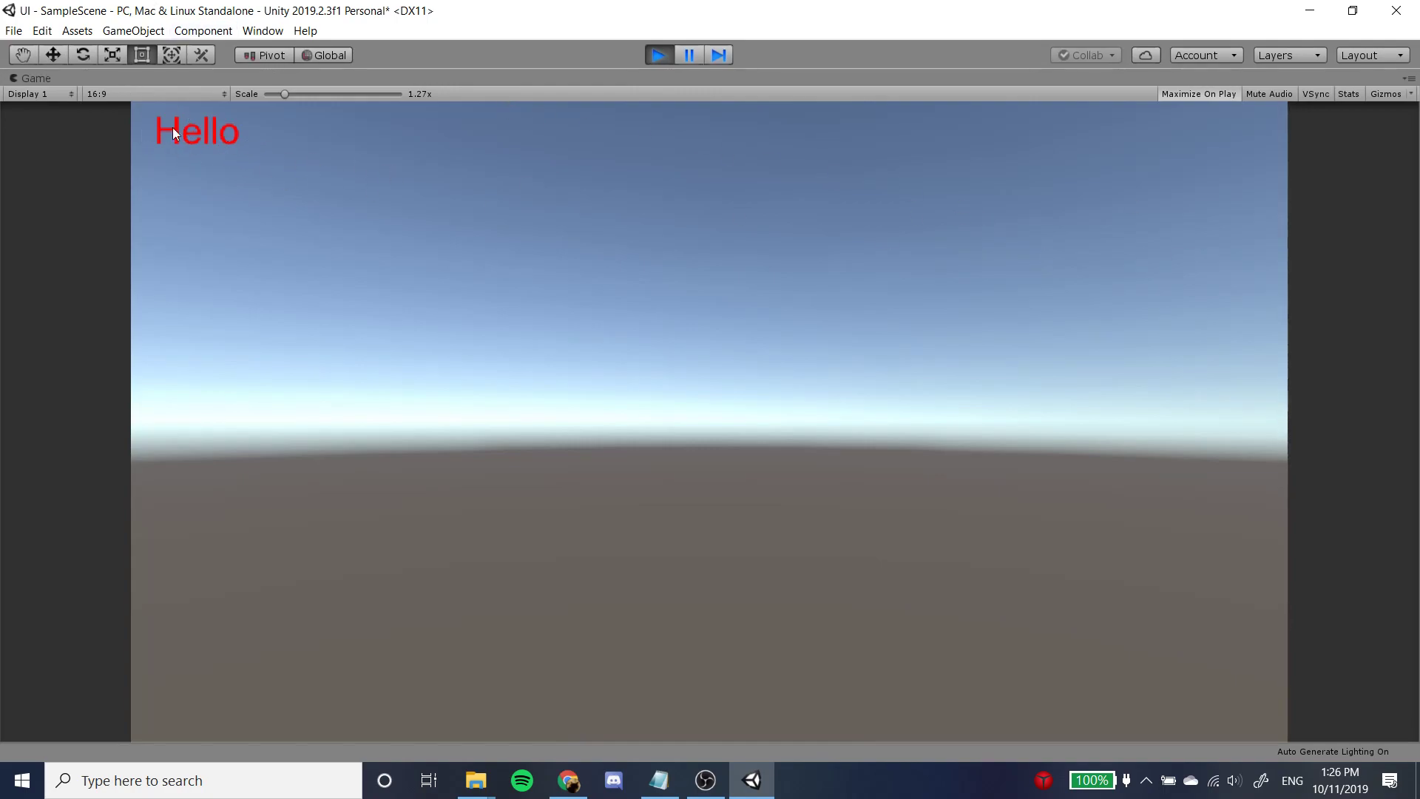
left_click(128, 94)
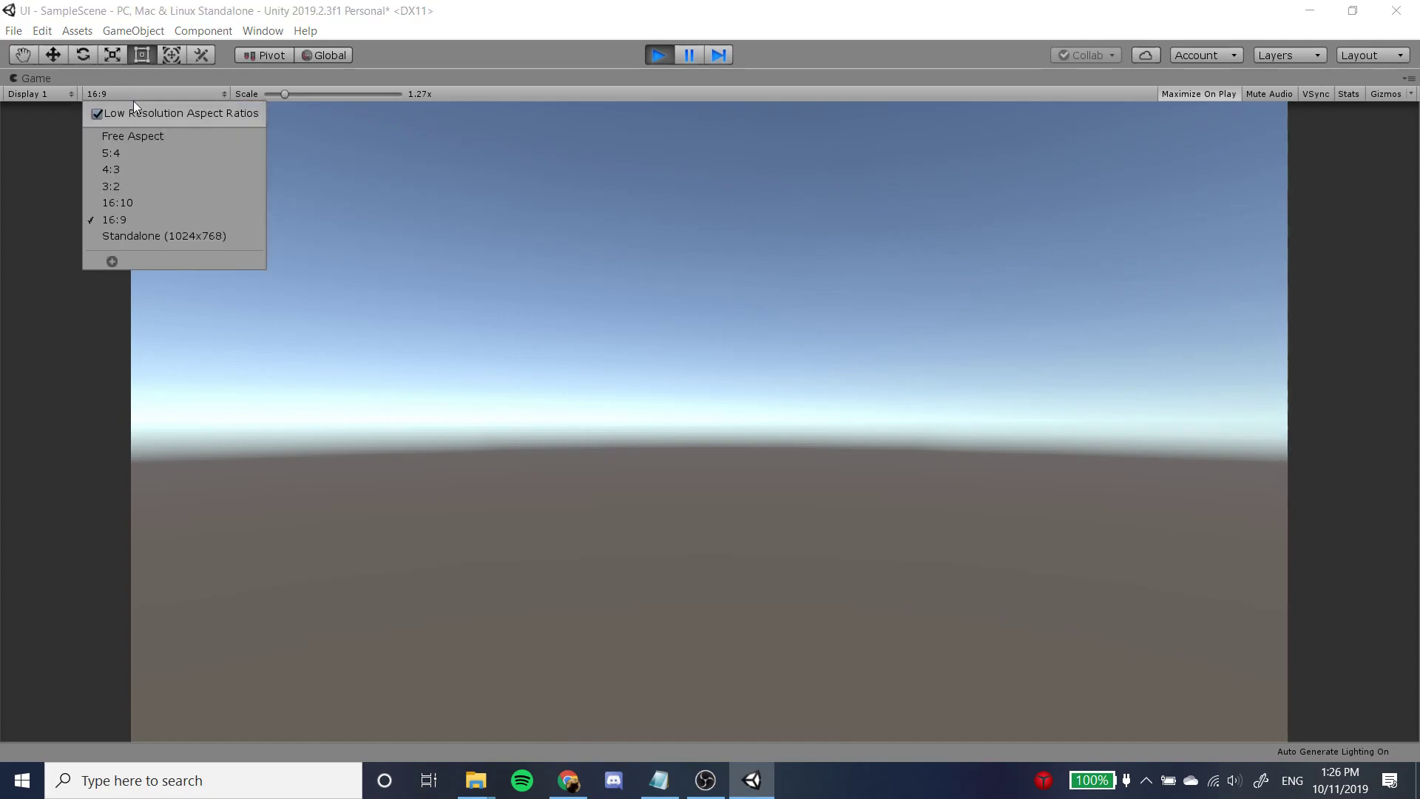
left_click(180, 197)
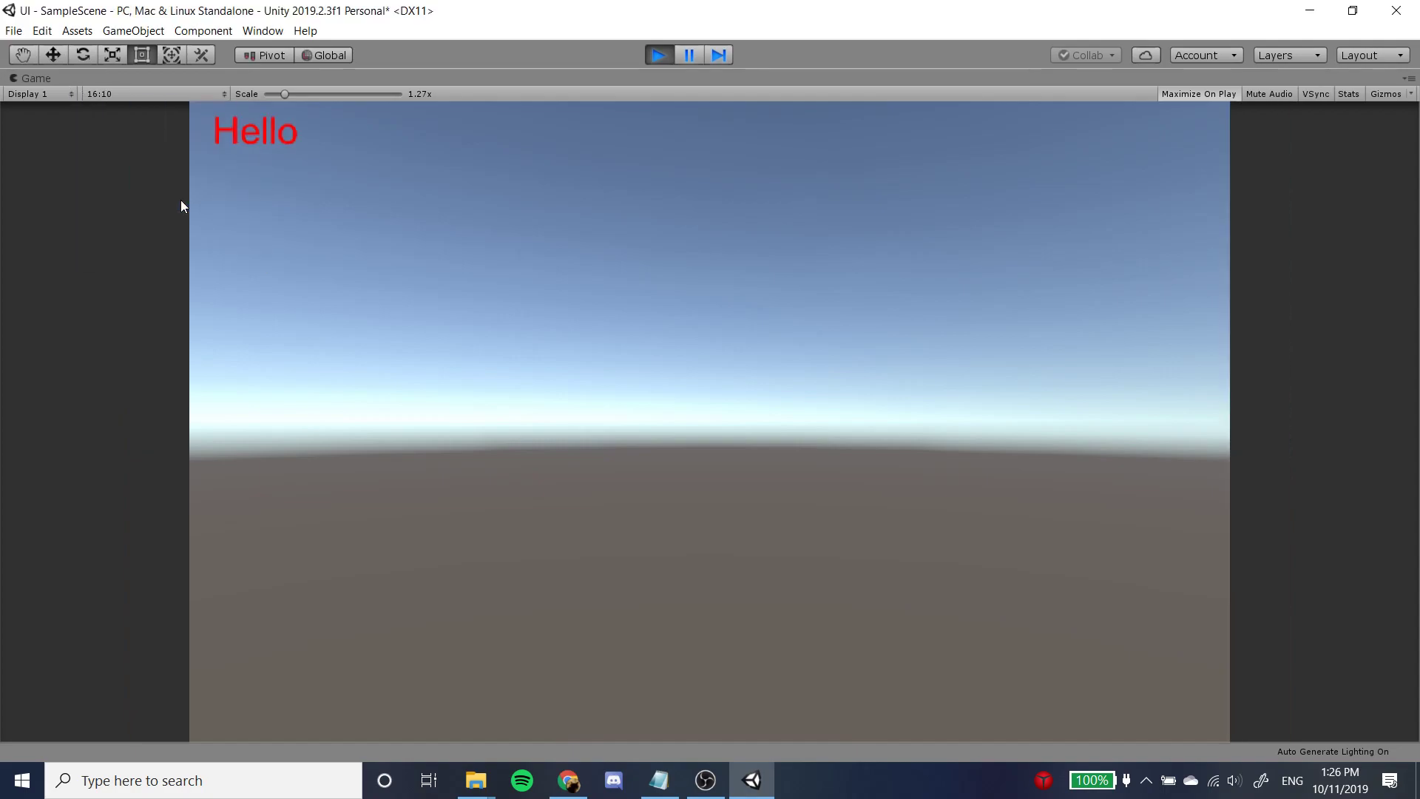
left_click(153, 90)
left_click(176, 155)
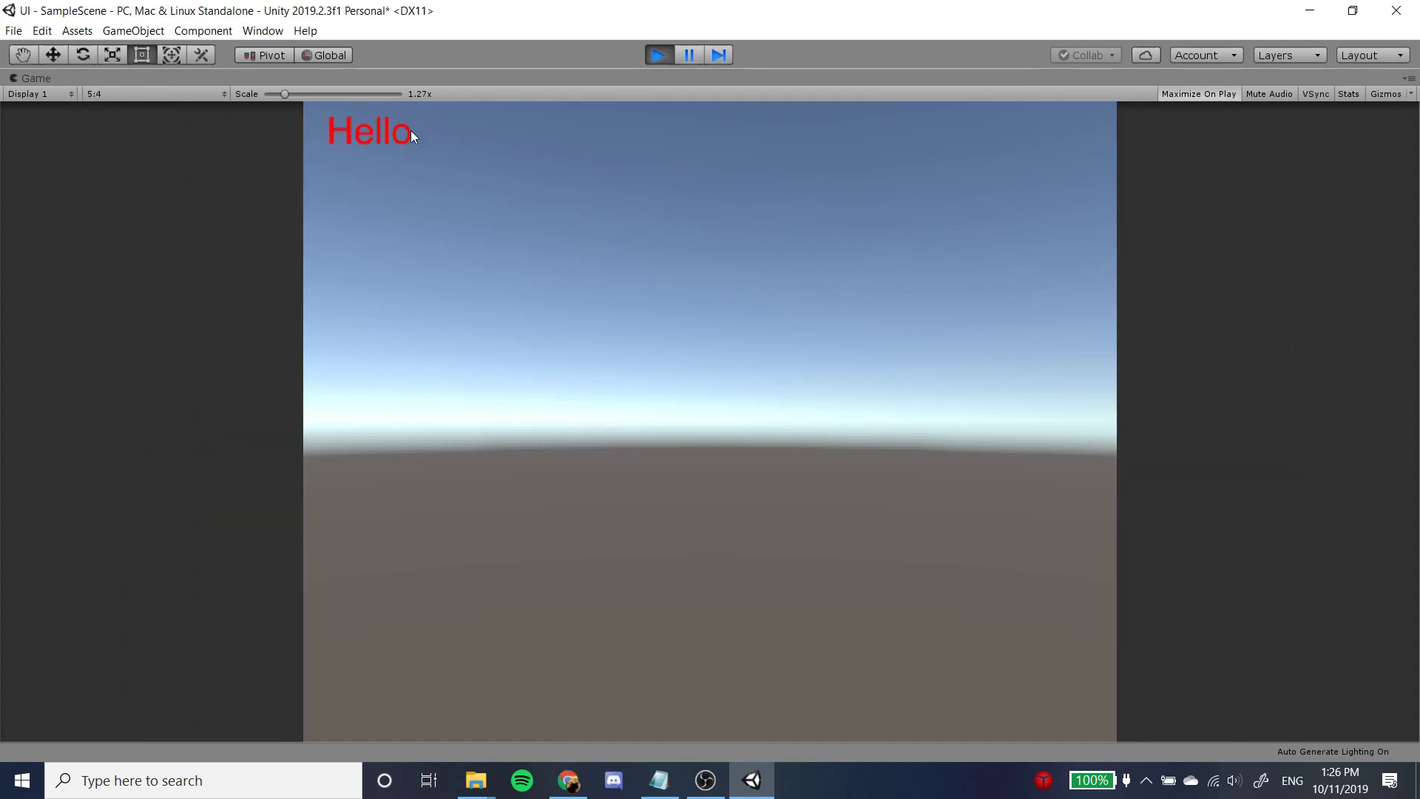
left_click(175, 96)
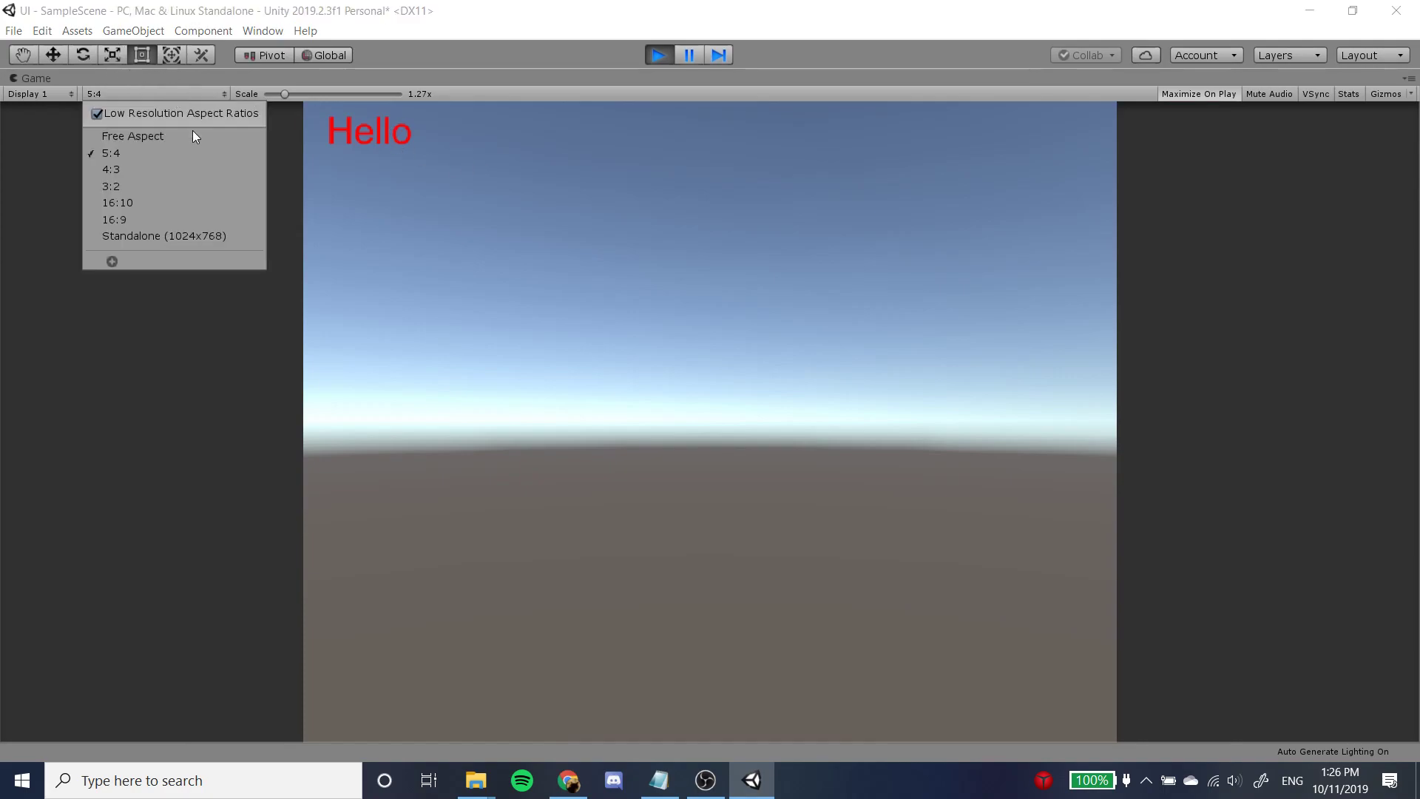
left_click(176, 220)
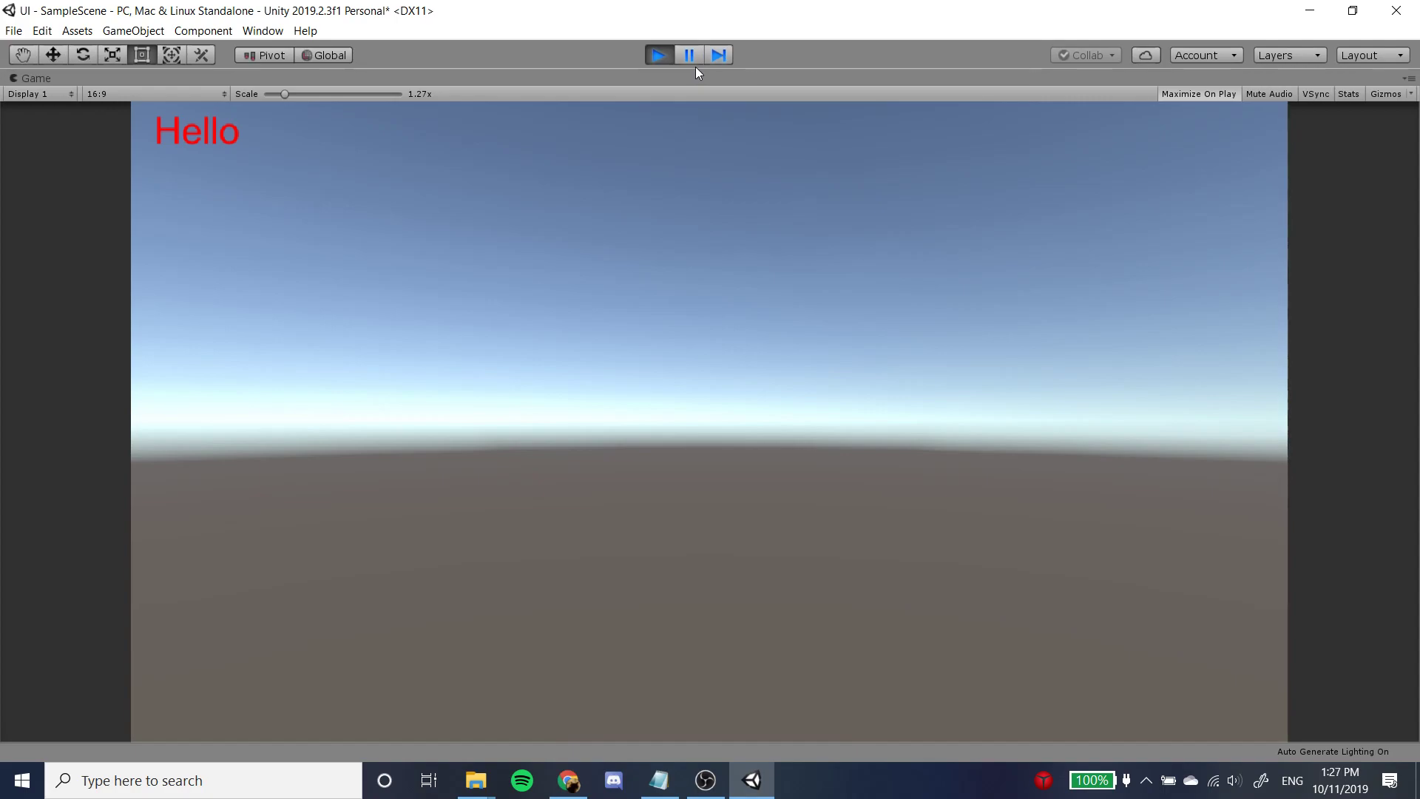
left_click(660, 53)
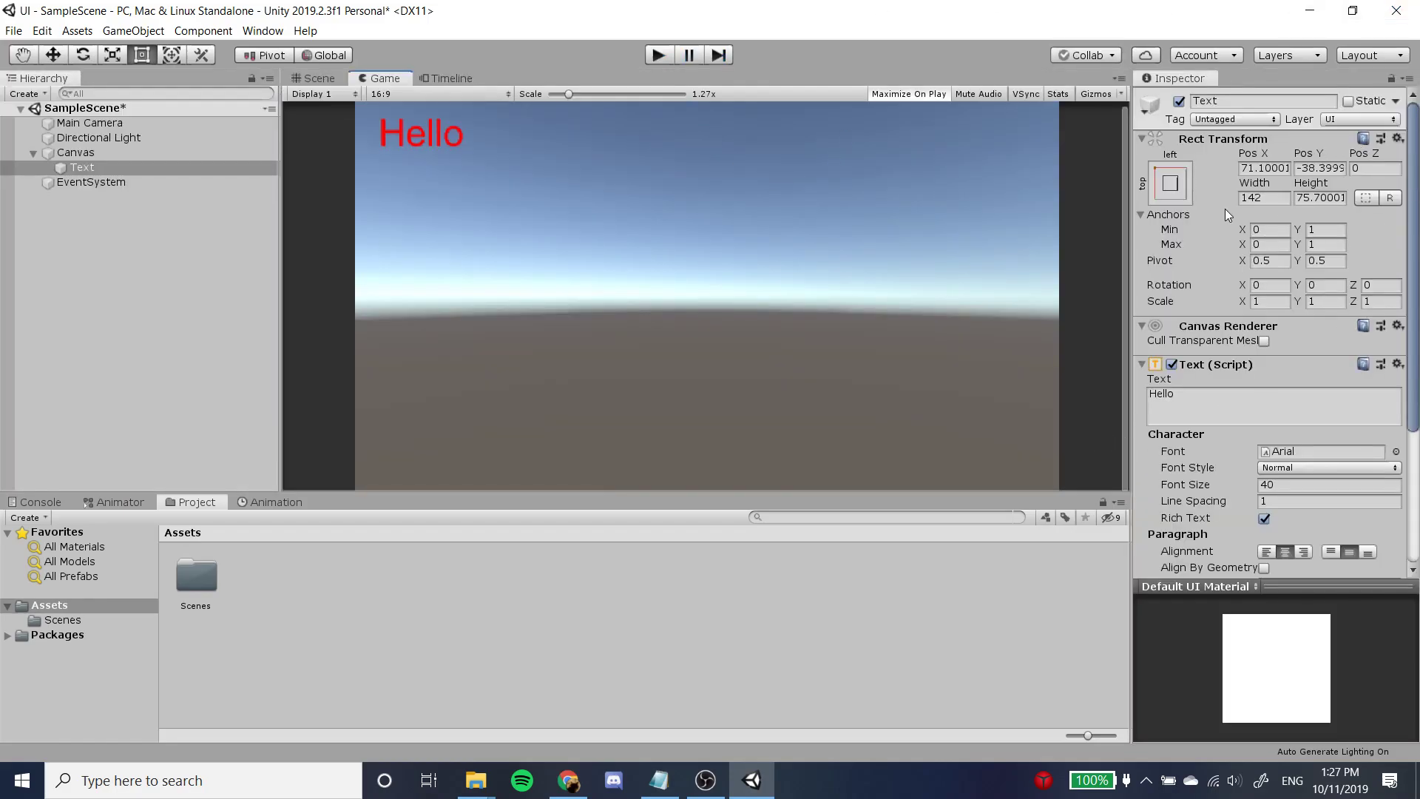
Examine the Text element's scale, pivot, paragraph and color properties and its anchor position in the Scene view.
left_click(1267, 302)
left_click(1338, 299)
scroll(1231, 331, "down", 3)
scroll(1230, 332, "up", 3)
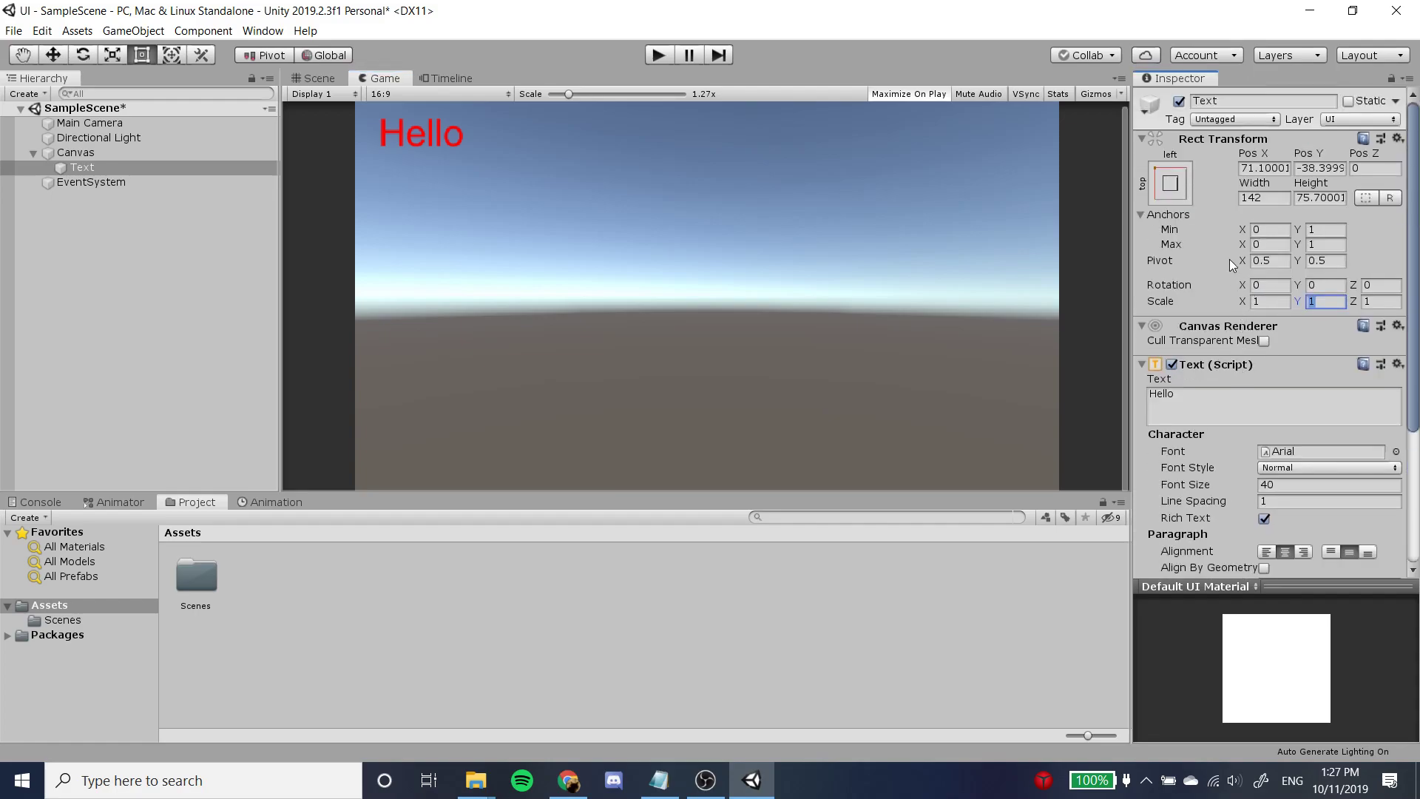
left_click(1278, 258)
left_click(330, 78)
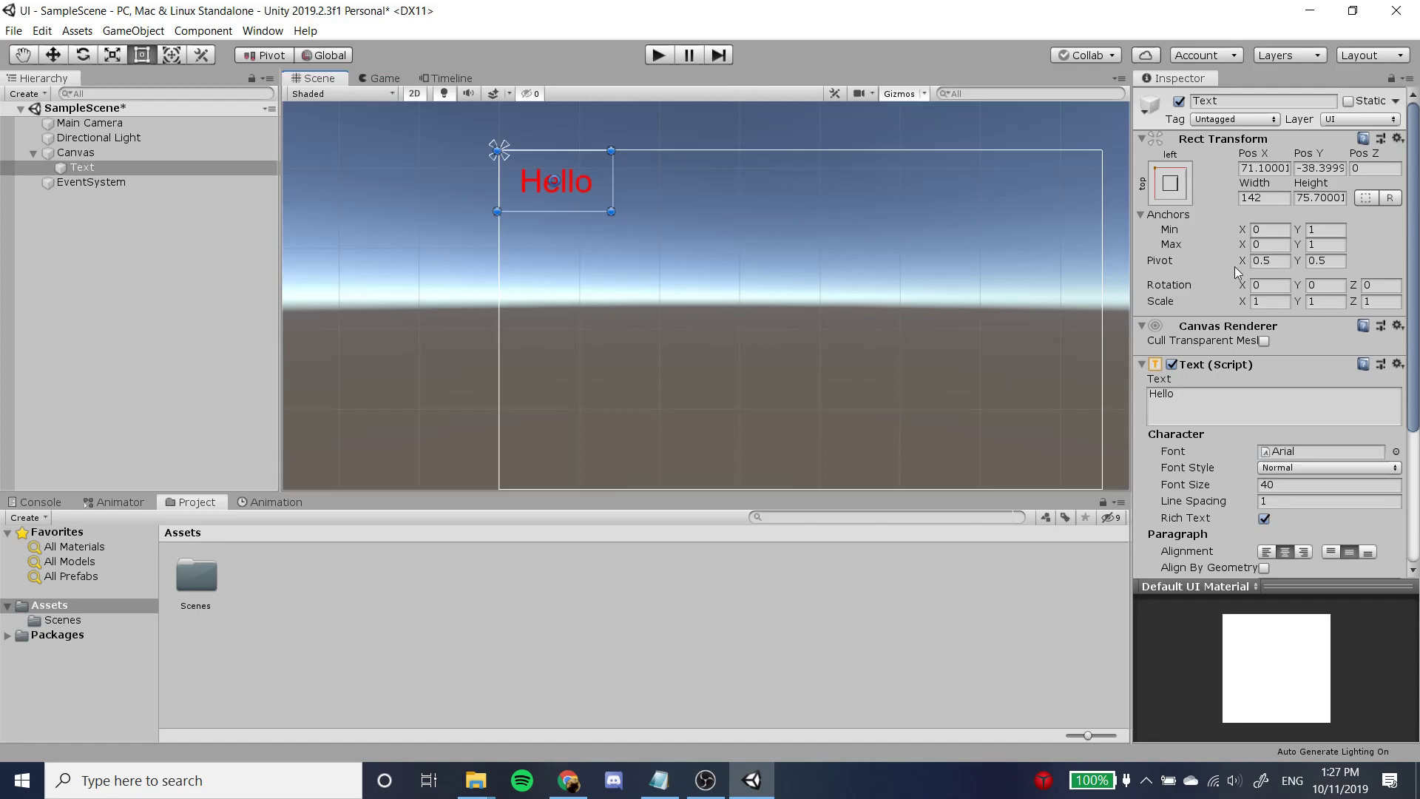
scroll(1279, 267, "down", 5)
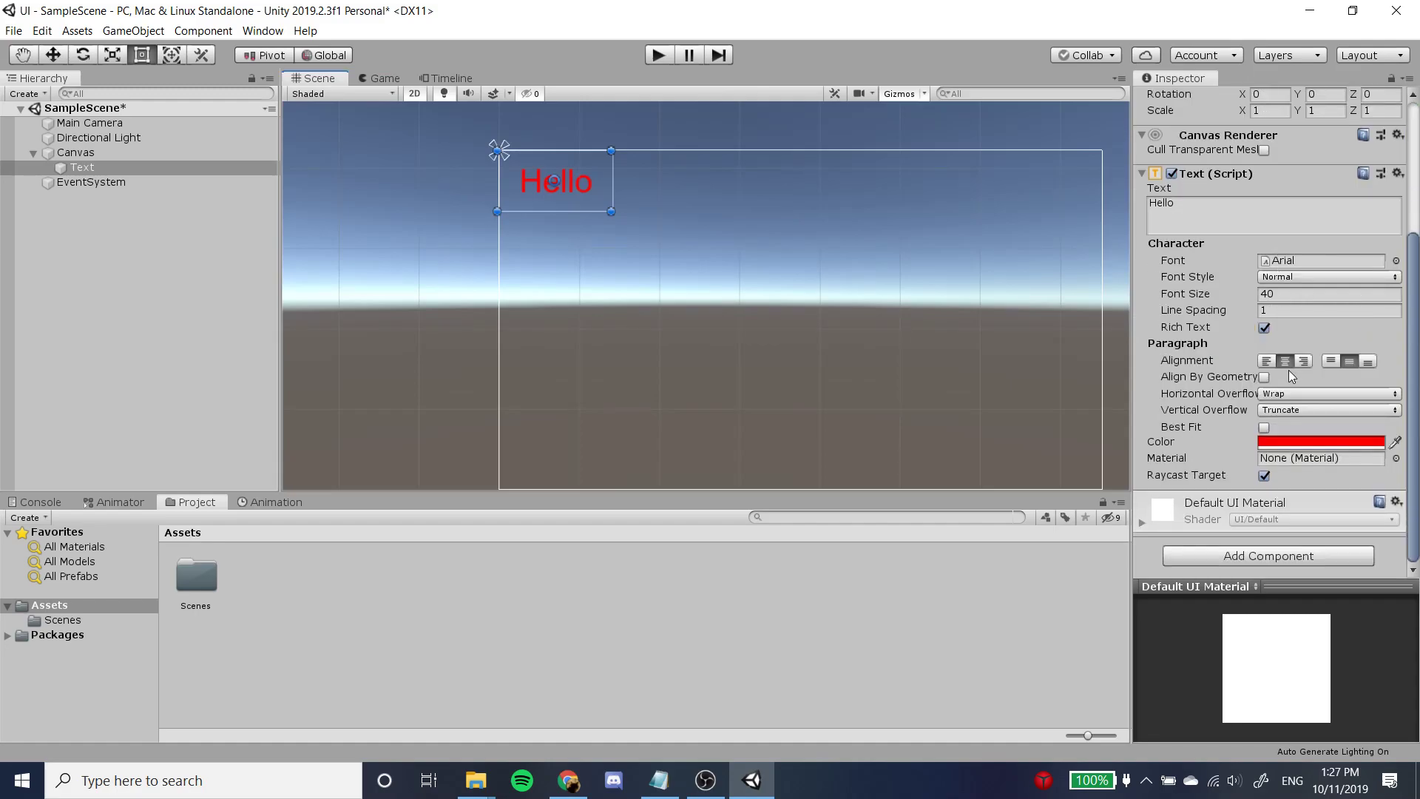
scroll(1276, 322, "up", 5)
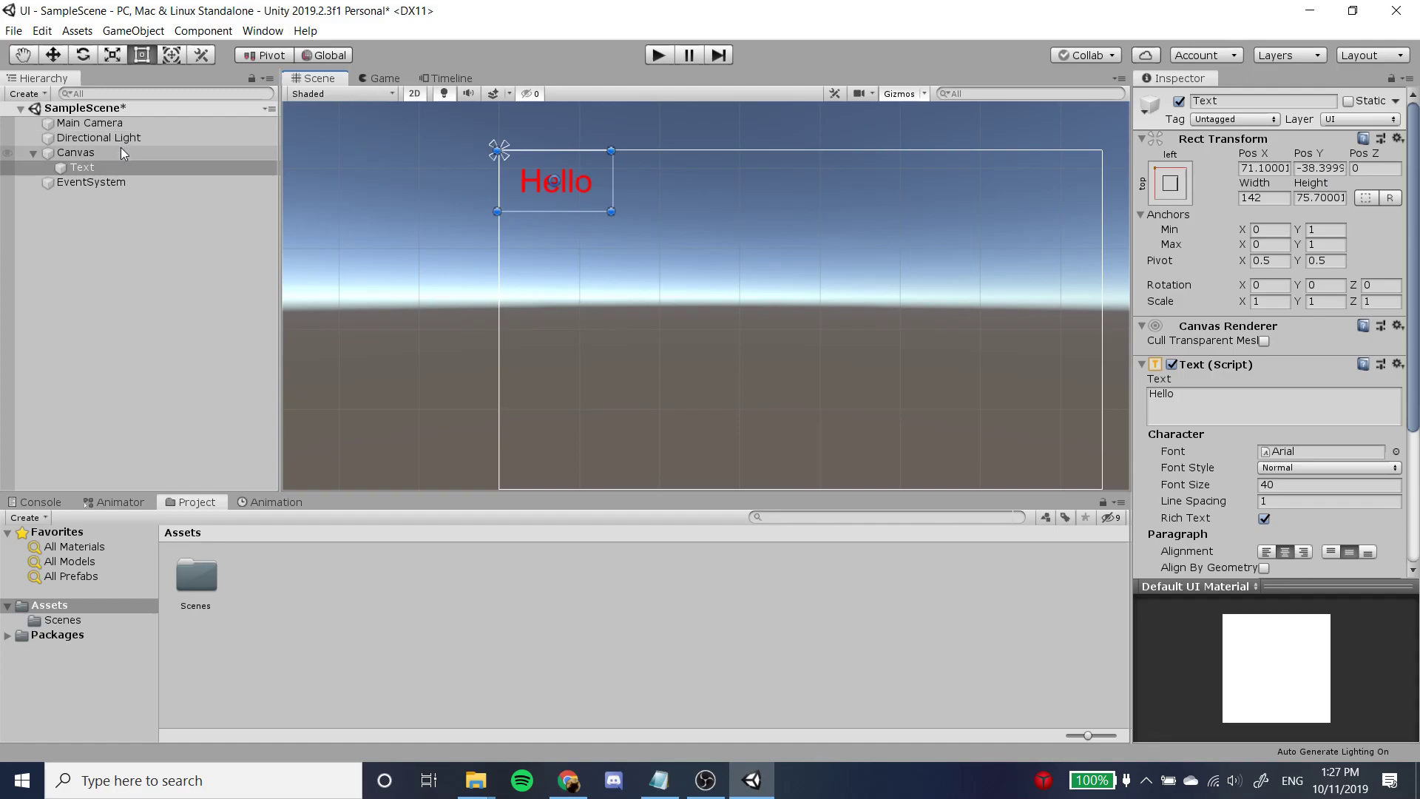
Add a UI Image element as a child of the Canvas.
left_click(148, 158)
right_click(148, 157)
mouse_move(225, 430)
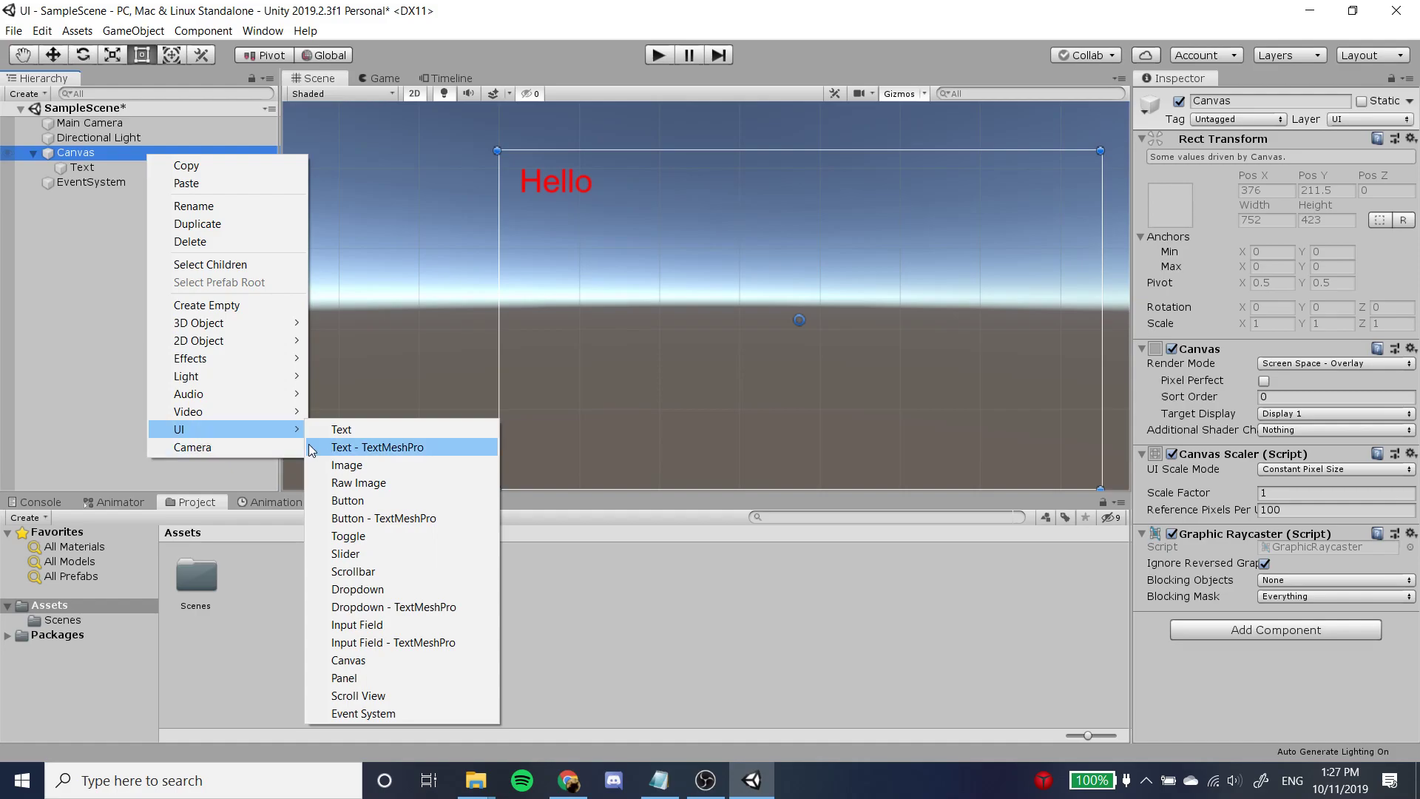
left_click(373, 463)
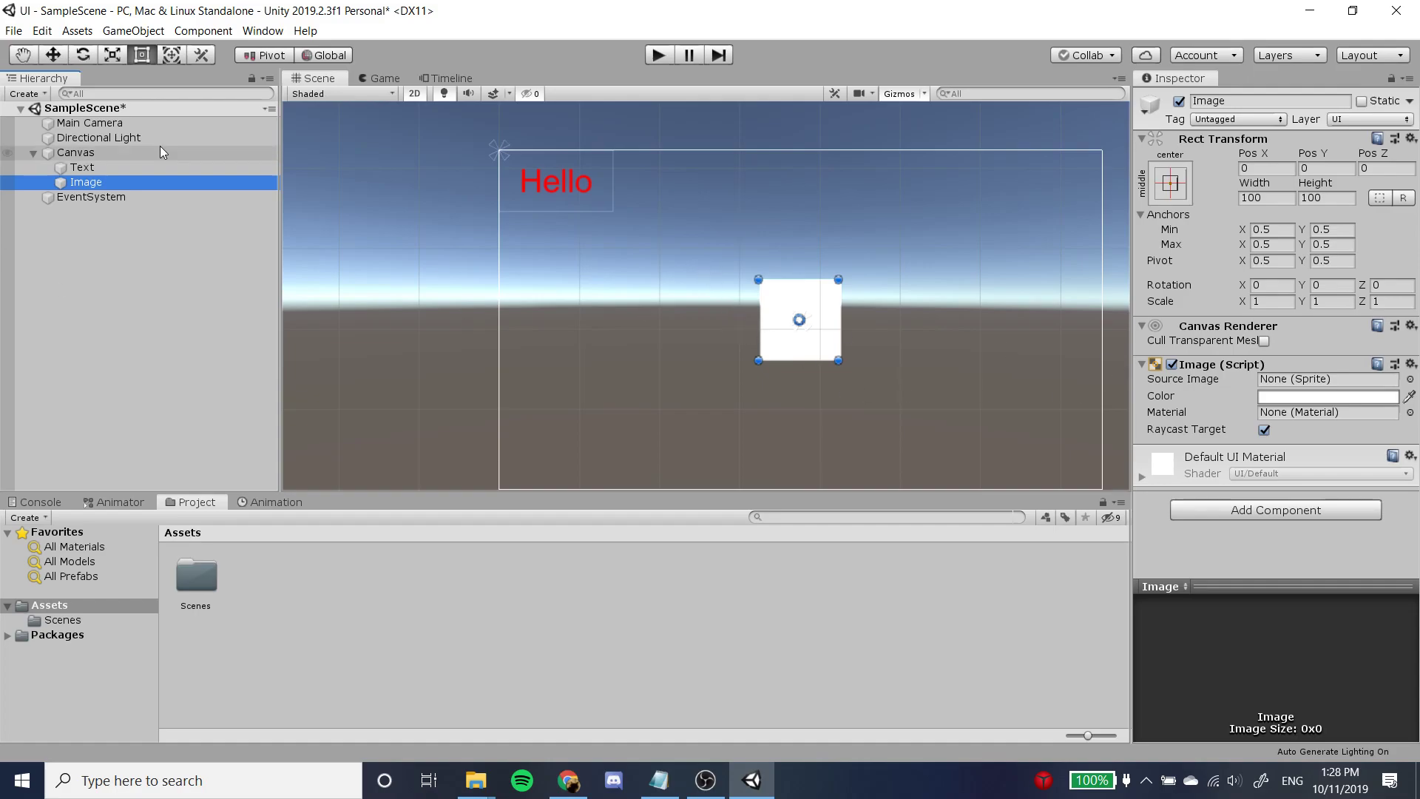
Add a 3D Text object outside the Canvas and inspect it in the Scene and Game views.
left_click(183, 235)
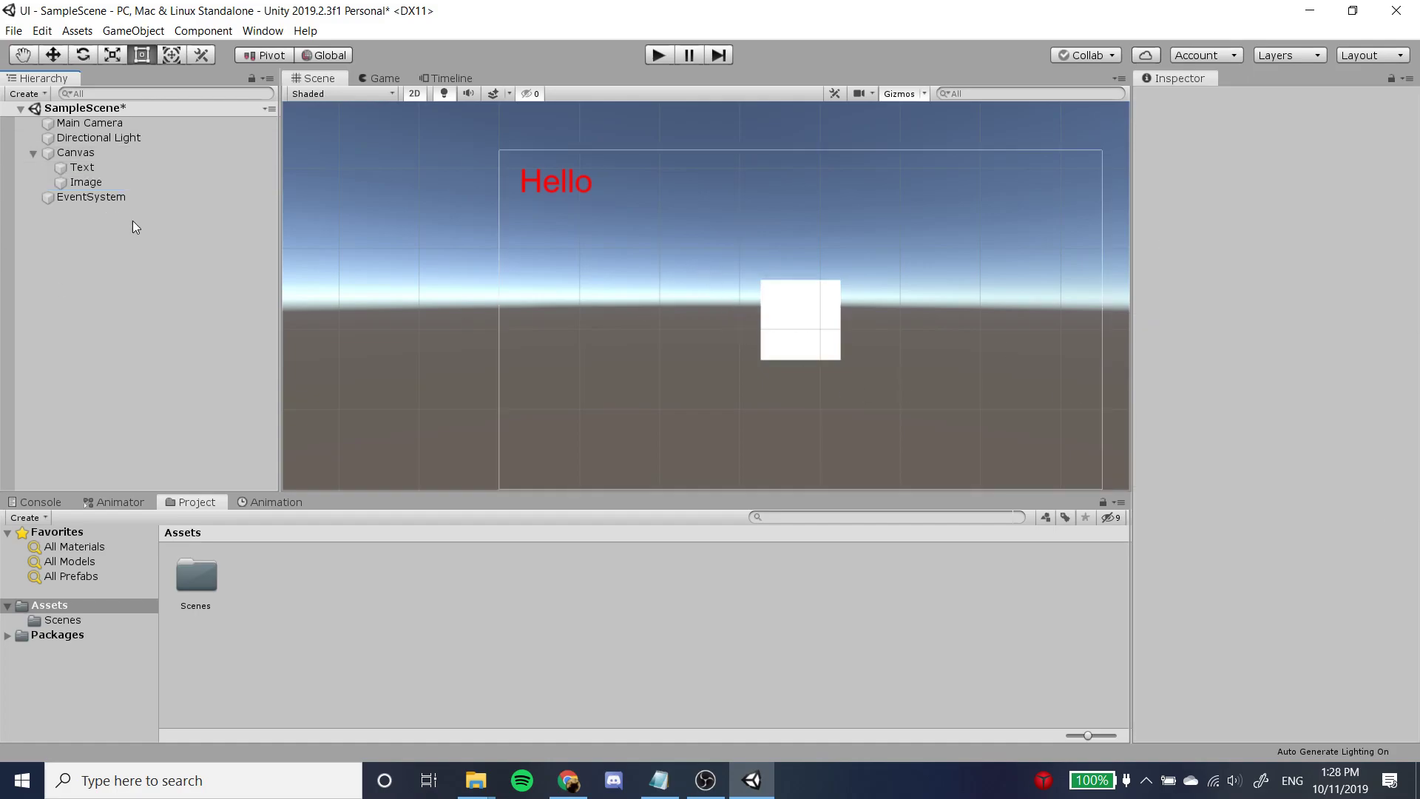
right_click(132, 260)
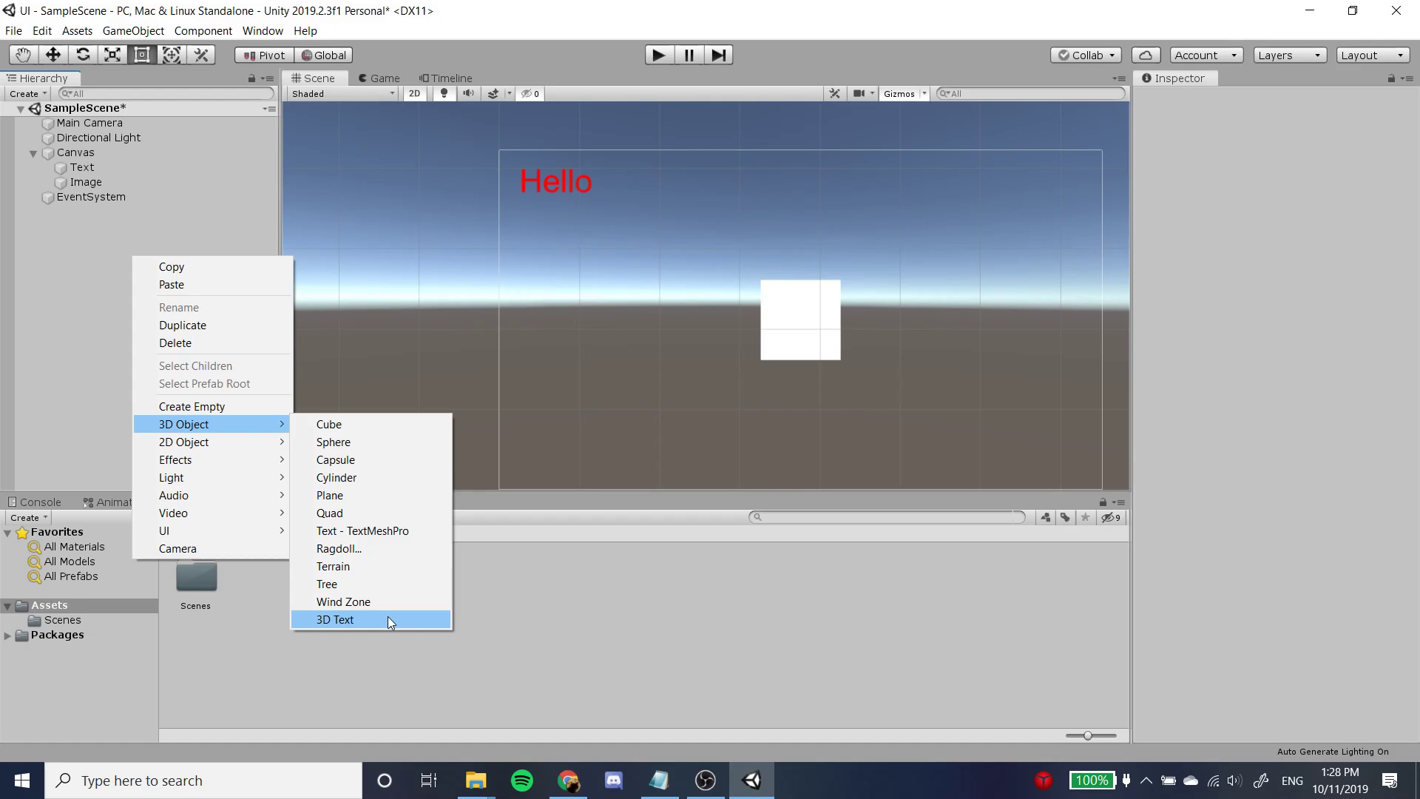
left_click(389, 621)
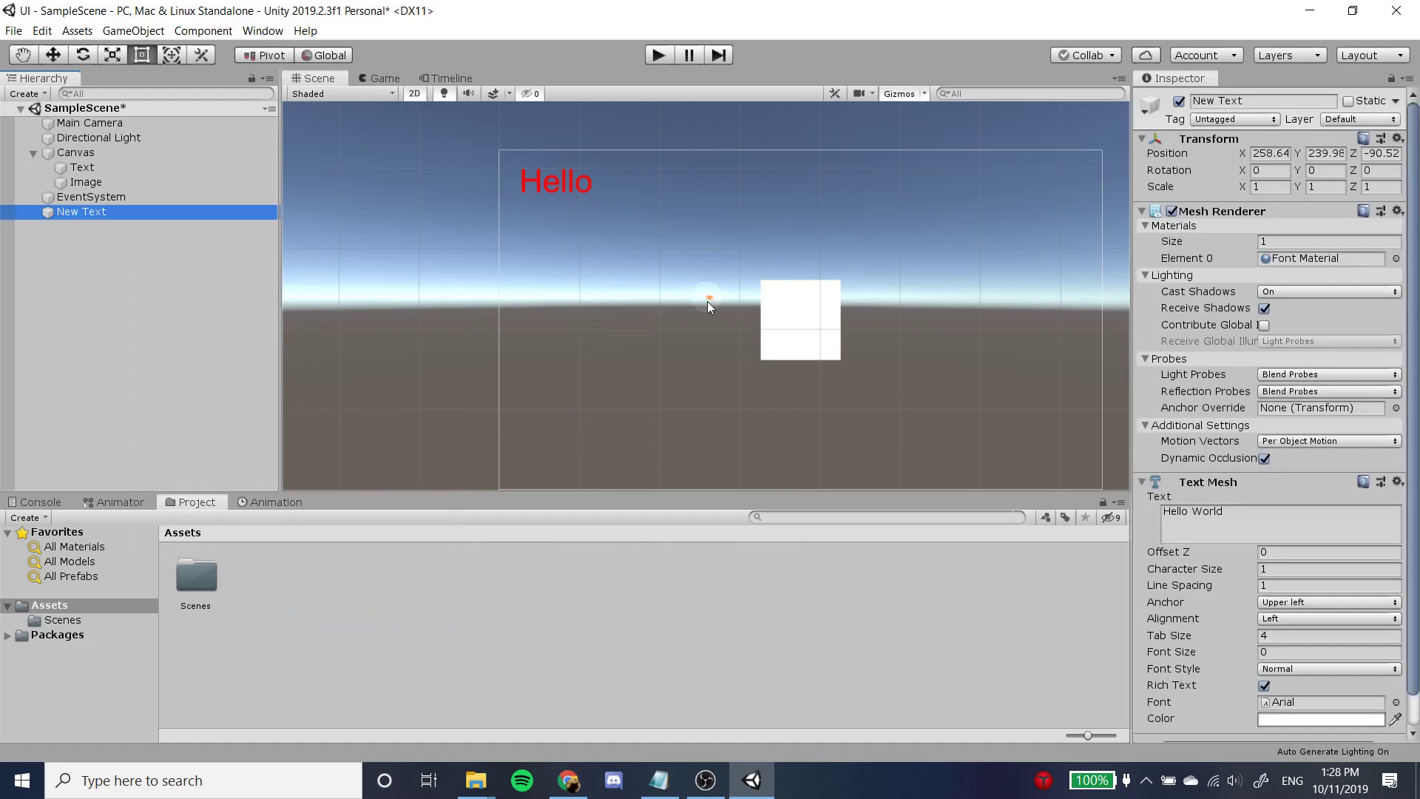
scroll(707, 301, "up", 6)
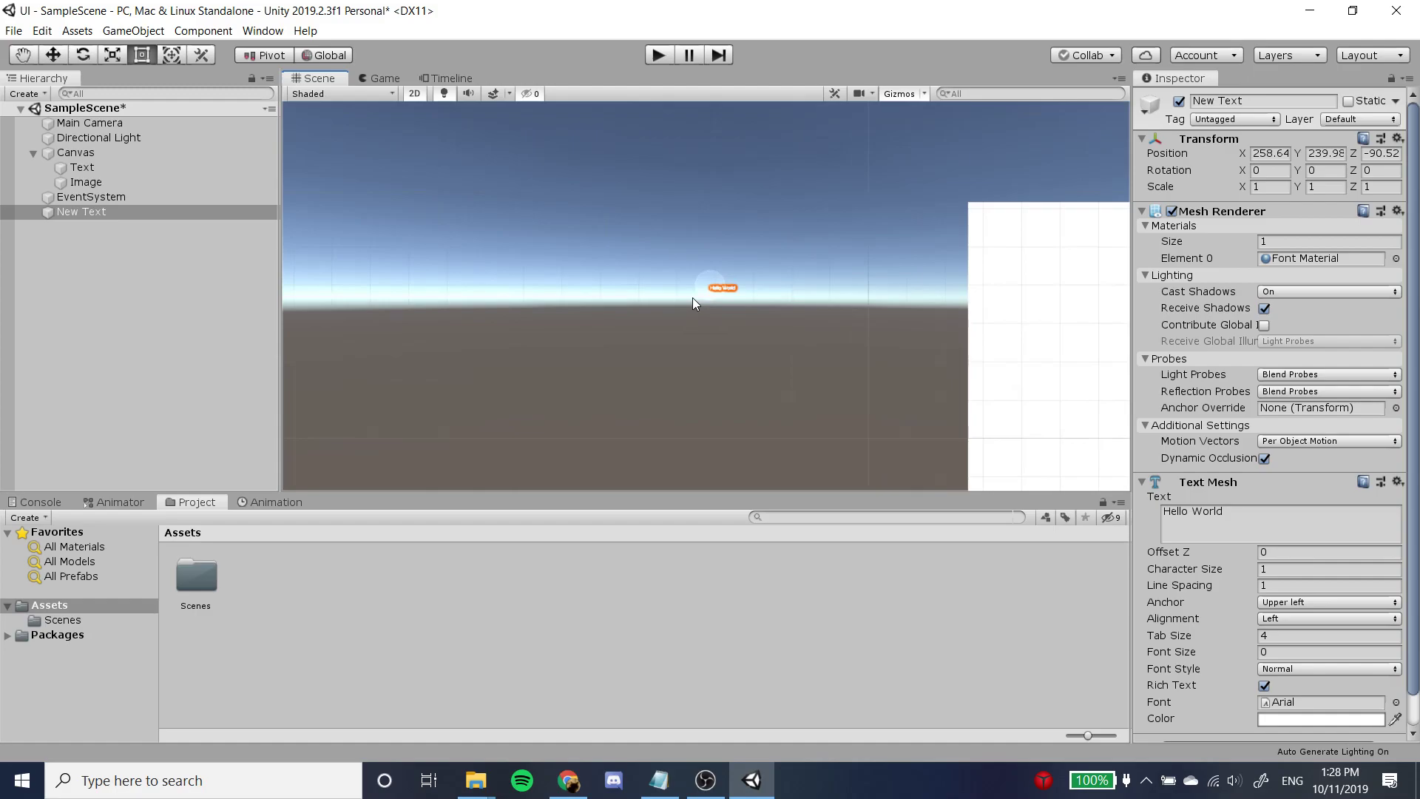
scroll(694, 303, "up", 5)
scroll(695, 303, "up", 5)
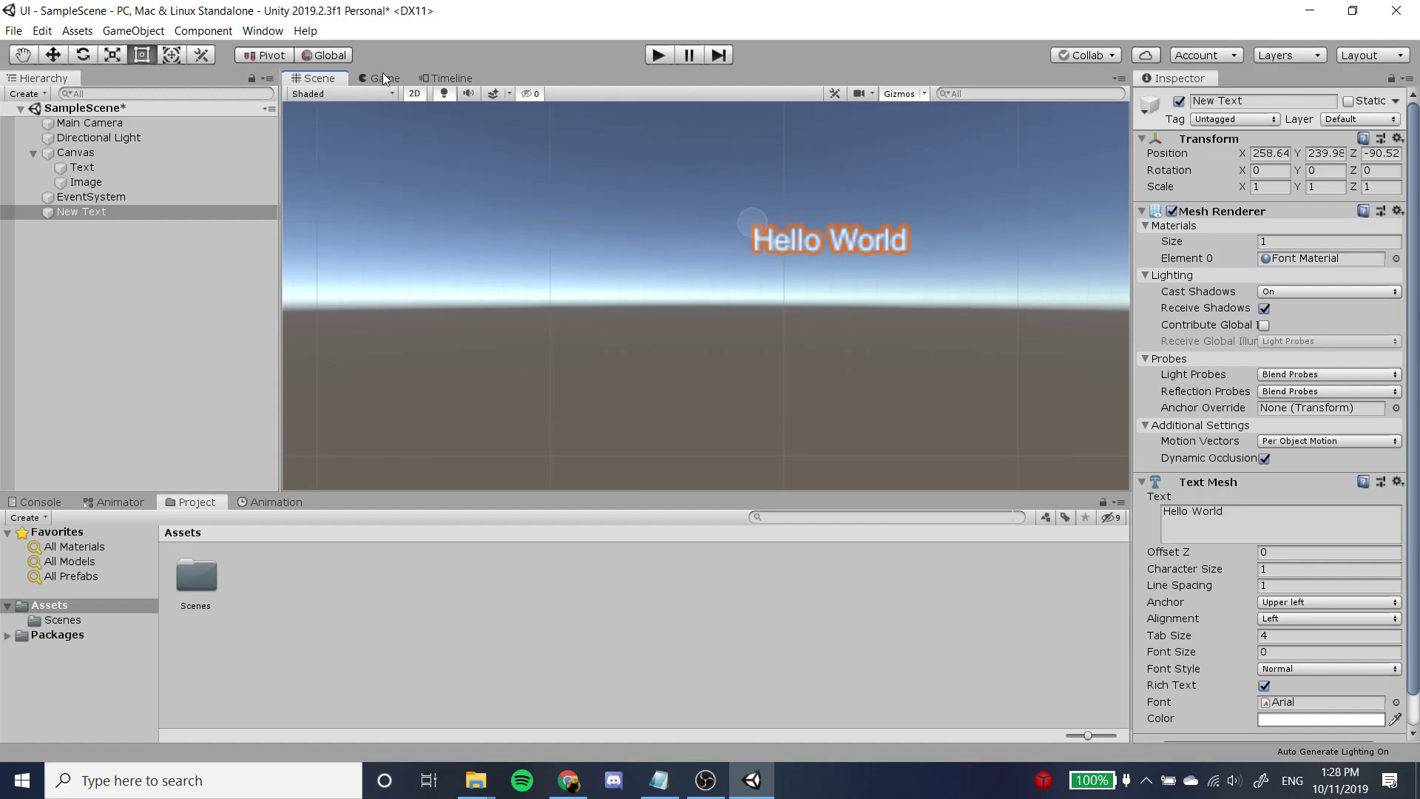
left_click(361, 79)
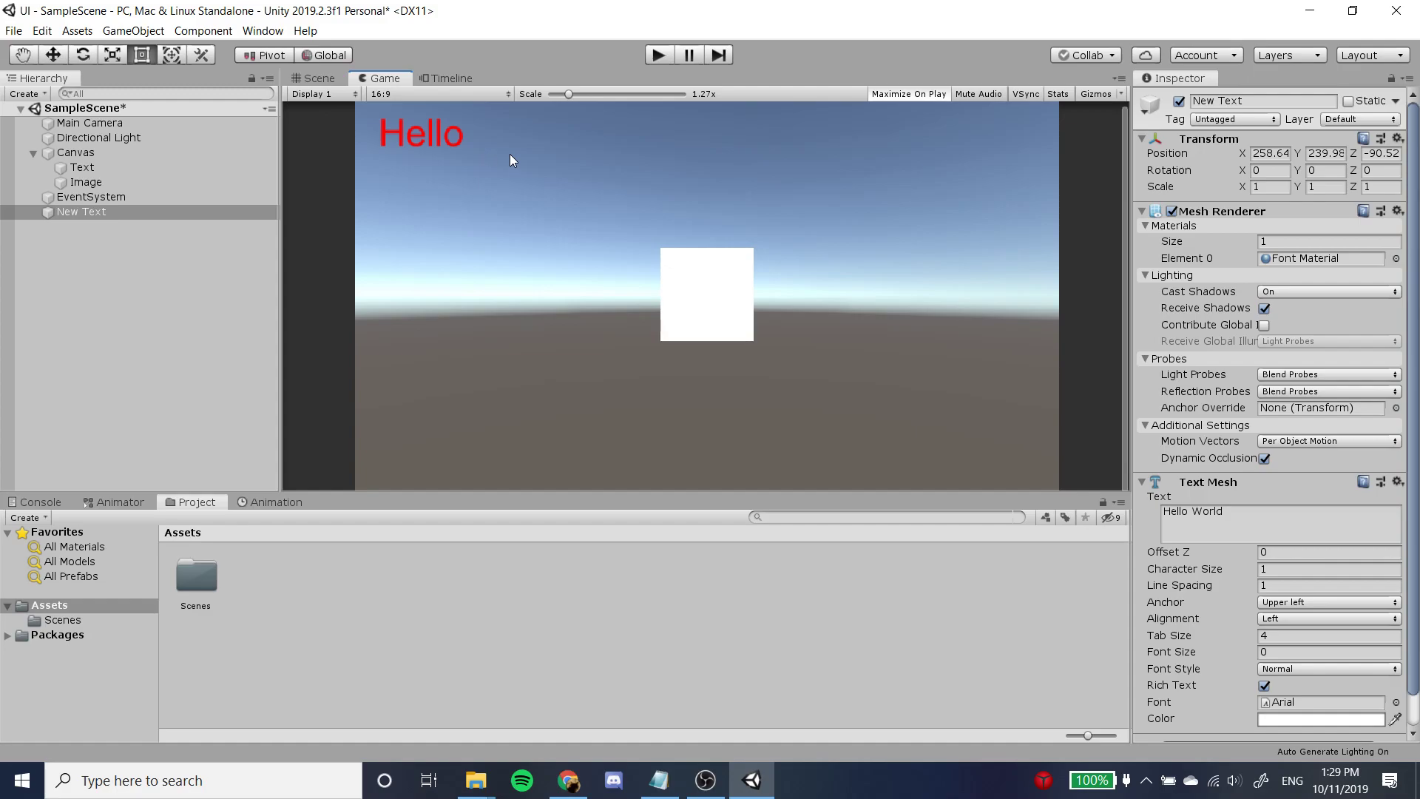
Delete the 3D Text object from the scene hierarchy.
left_click(205, 212)
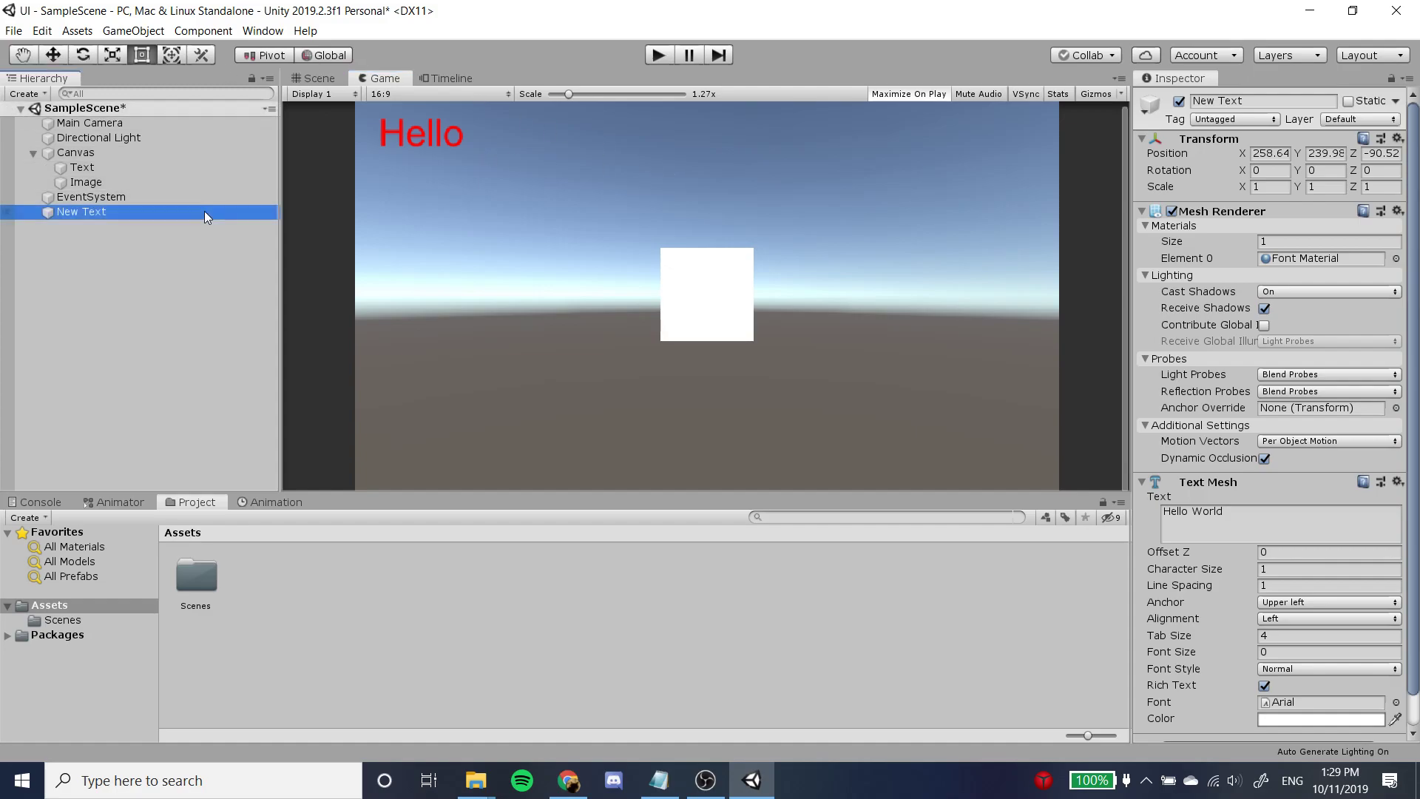
right_click(139, 215)
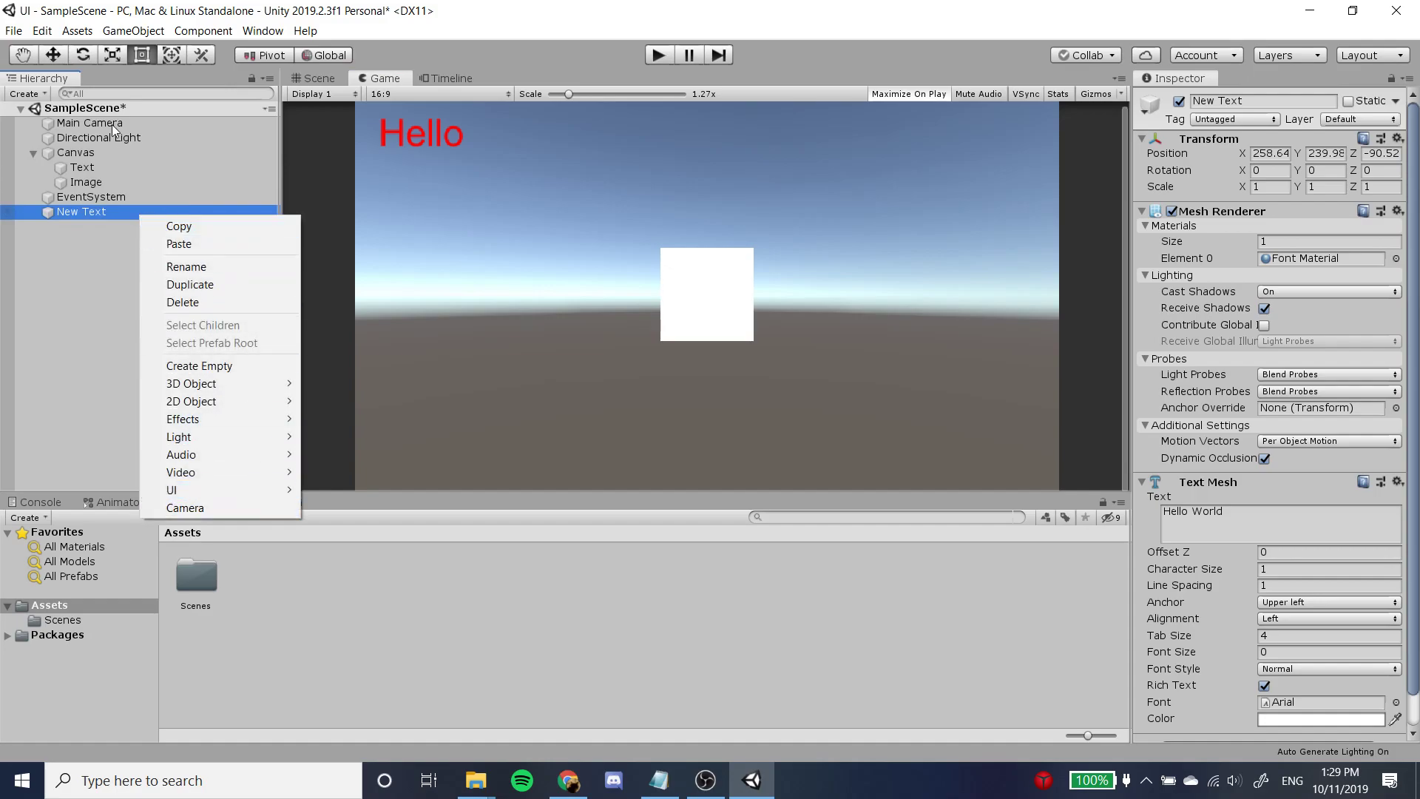
left_click(220, 303)
Set the Canvas Image's Pos X to 100.
left_click(117, 182)
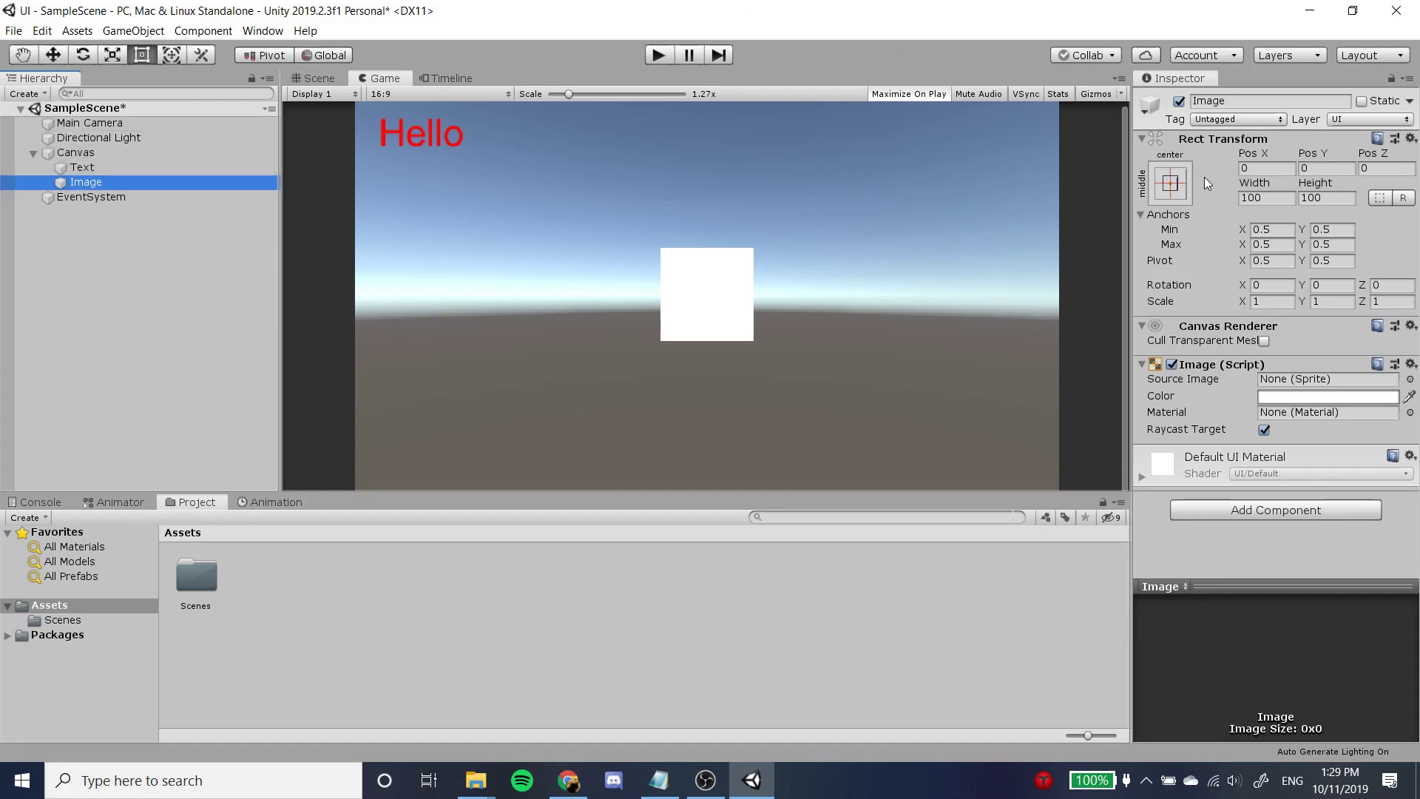
left_click(1268, 169)
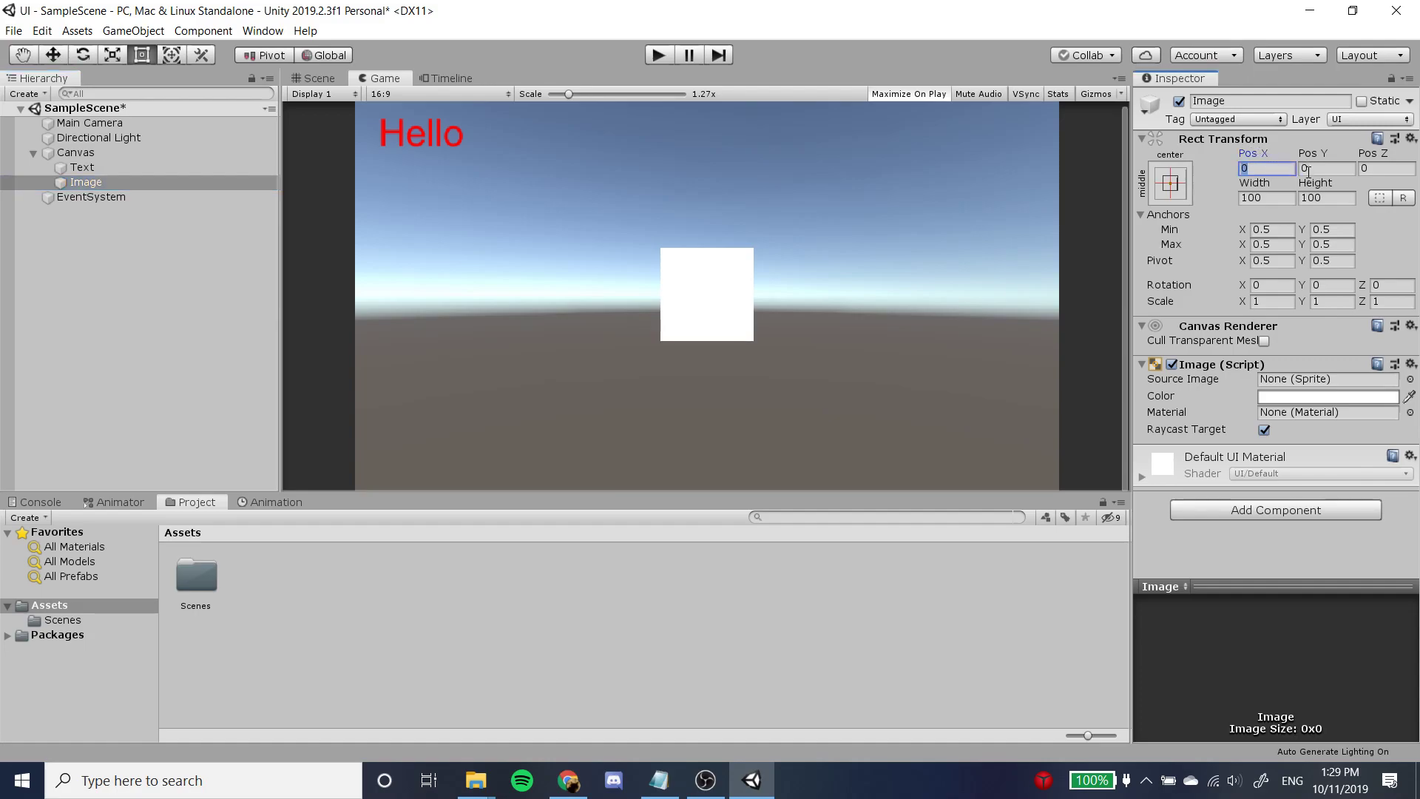
type("100")
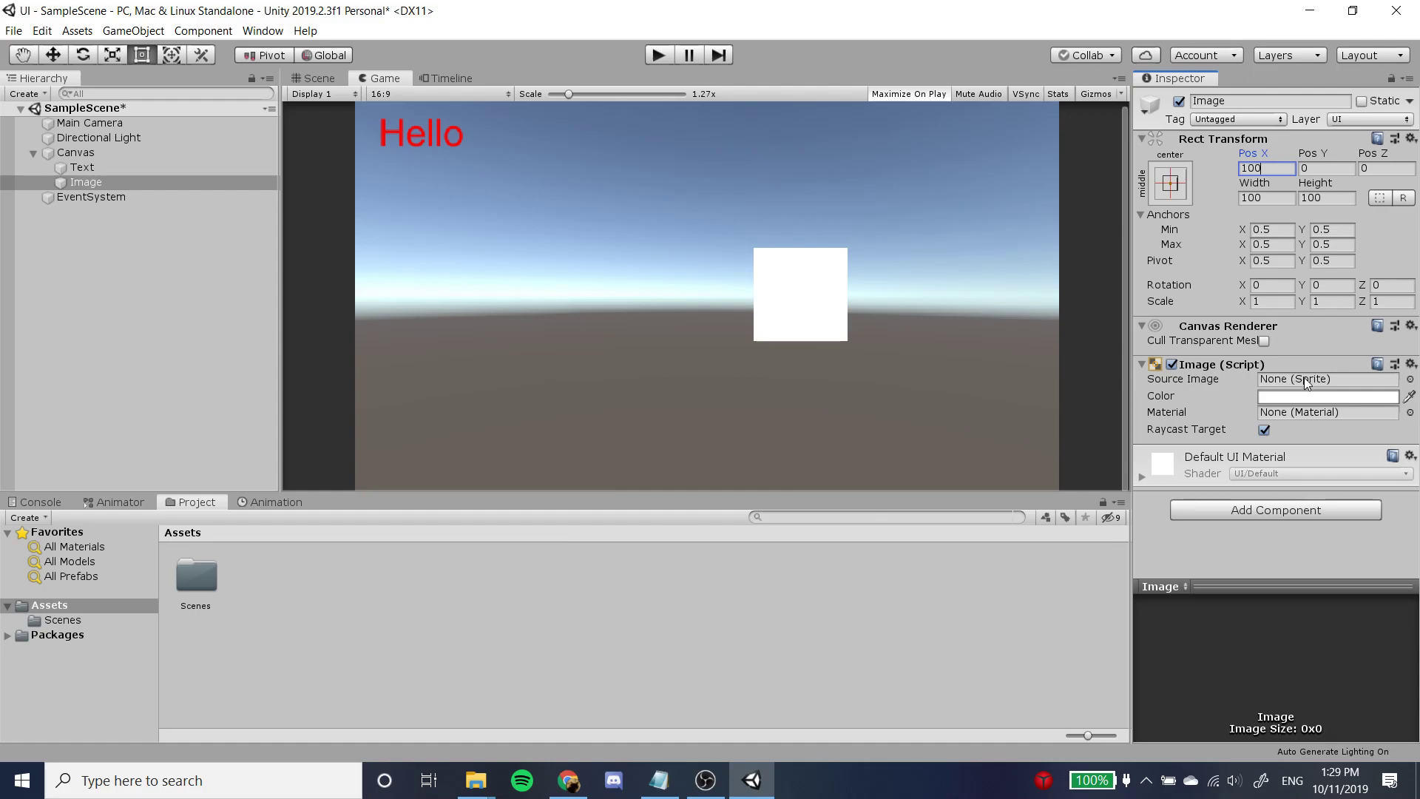
Examine the Canvas Image's Color, Material and Raycast Target settings.
left_click(1321, 389)
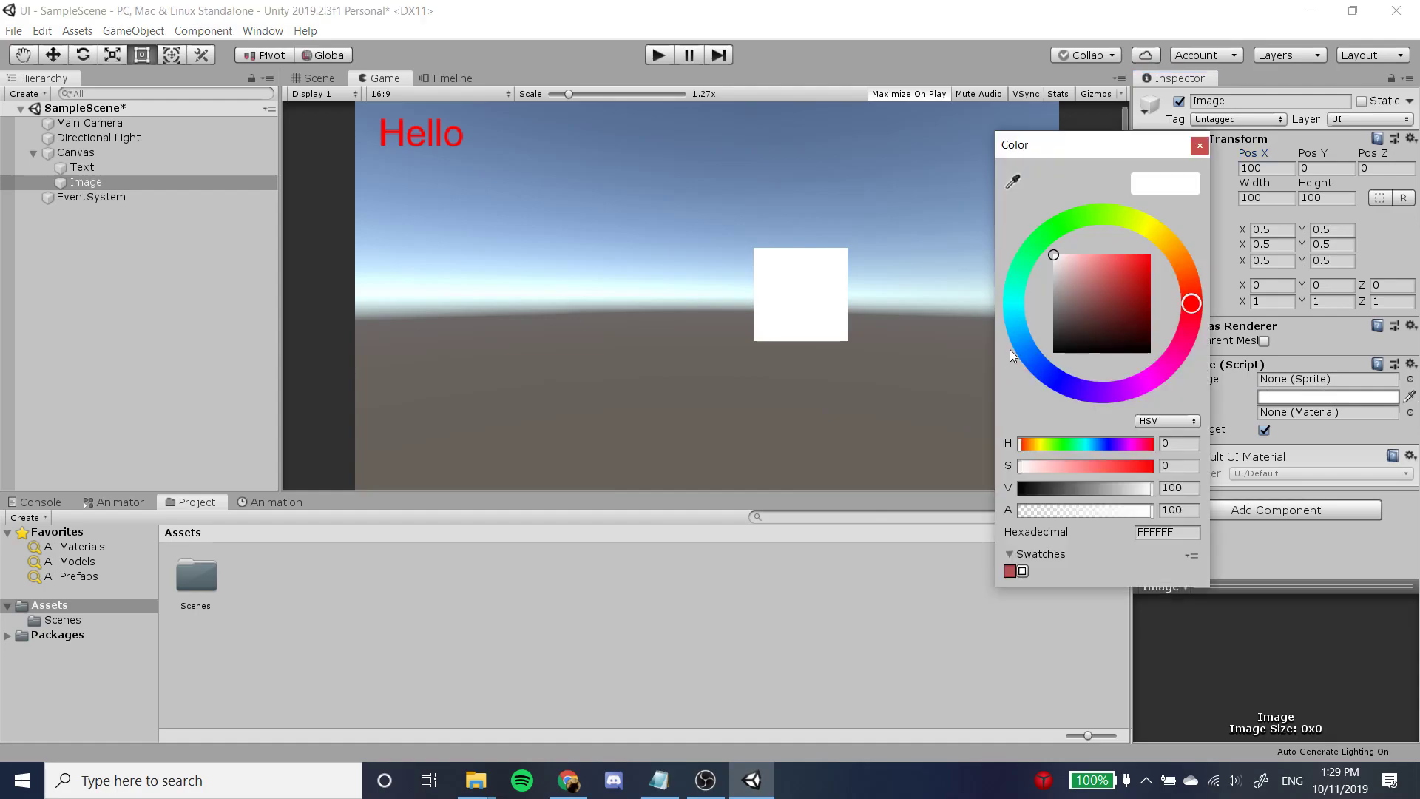
left_click(1301, 427)
left_click(1311, 411)
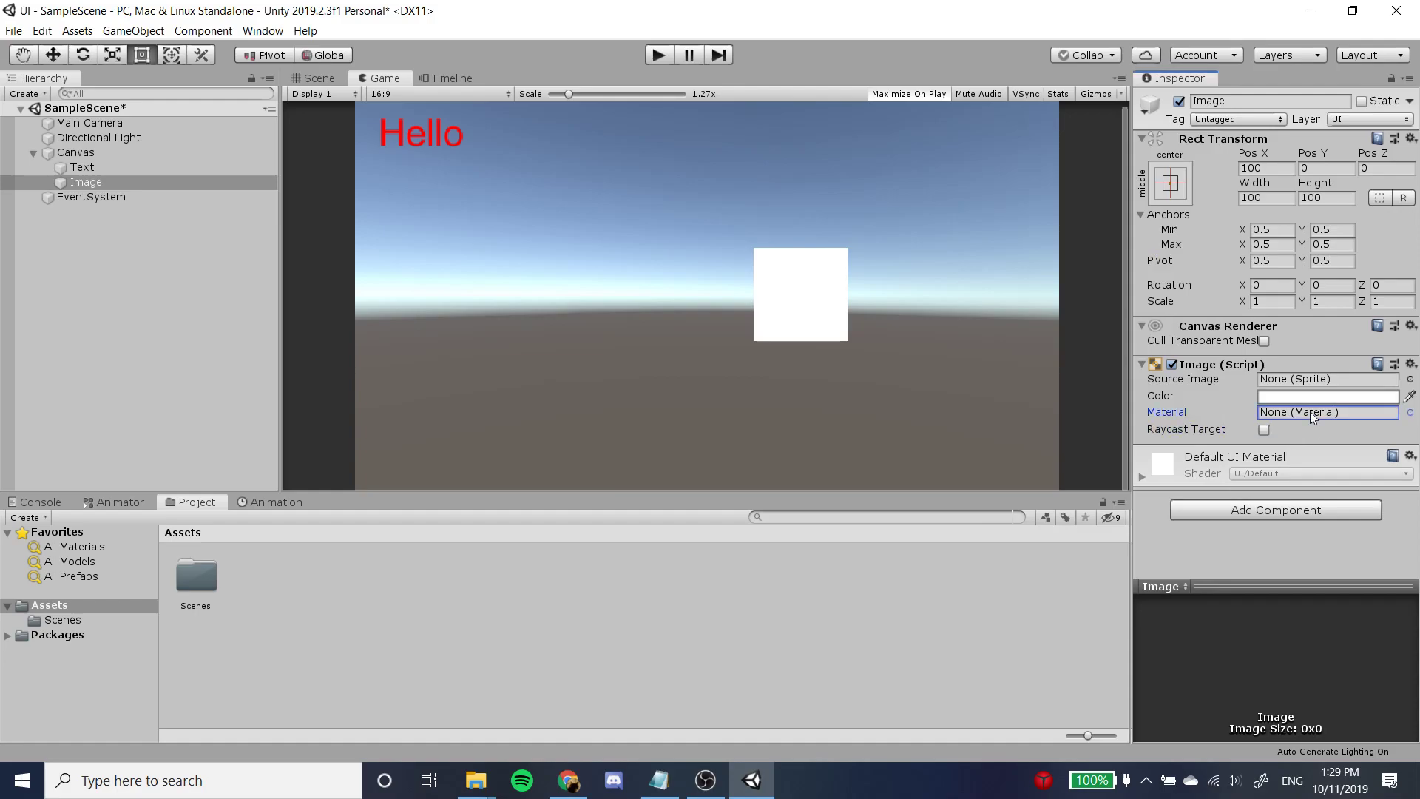
left_click(1264, 429)
Add a UI Button element as a child of the Canvas.
left_click(80, 154)
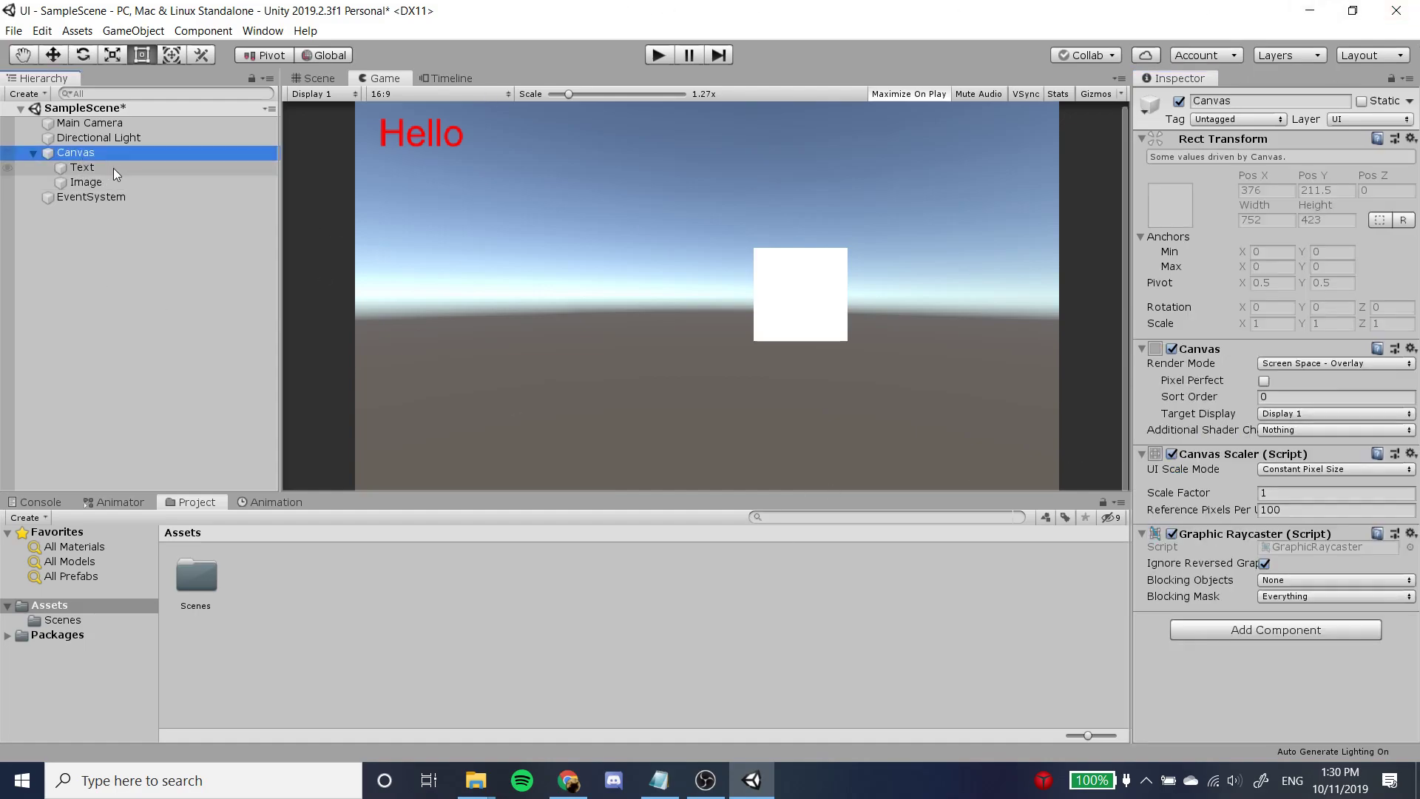
right_click(113, 150)
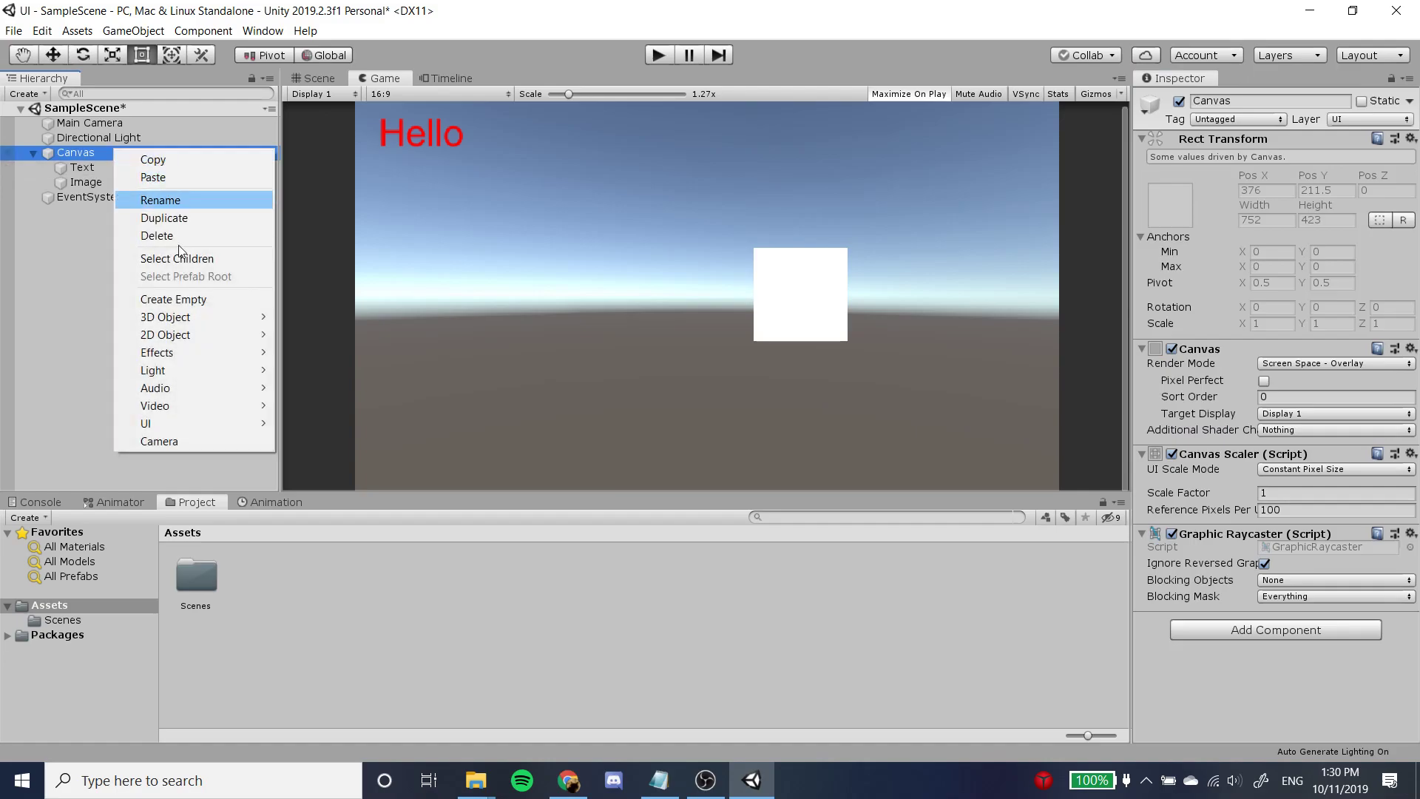
mouse_move(207, 423)
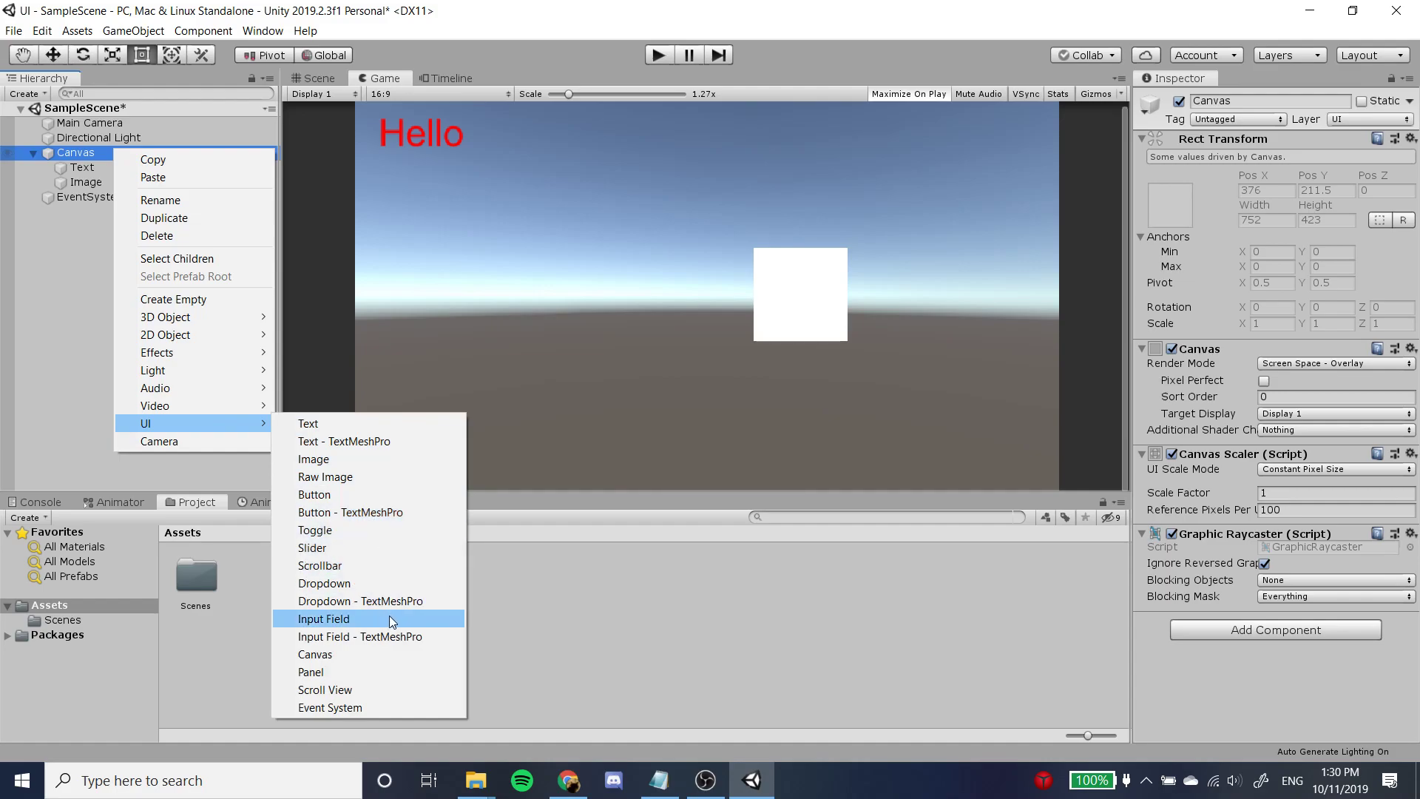
left_click(382, 494)
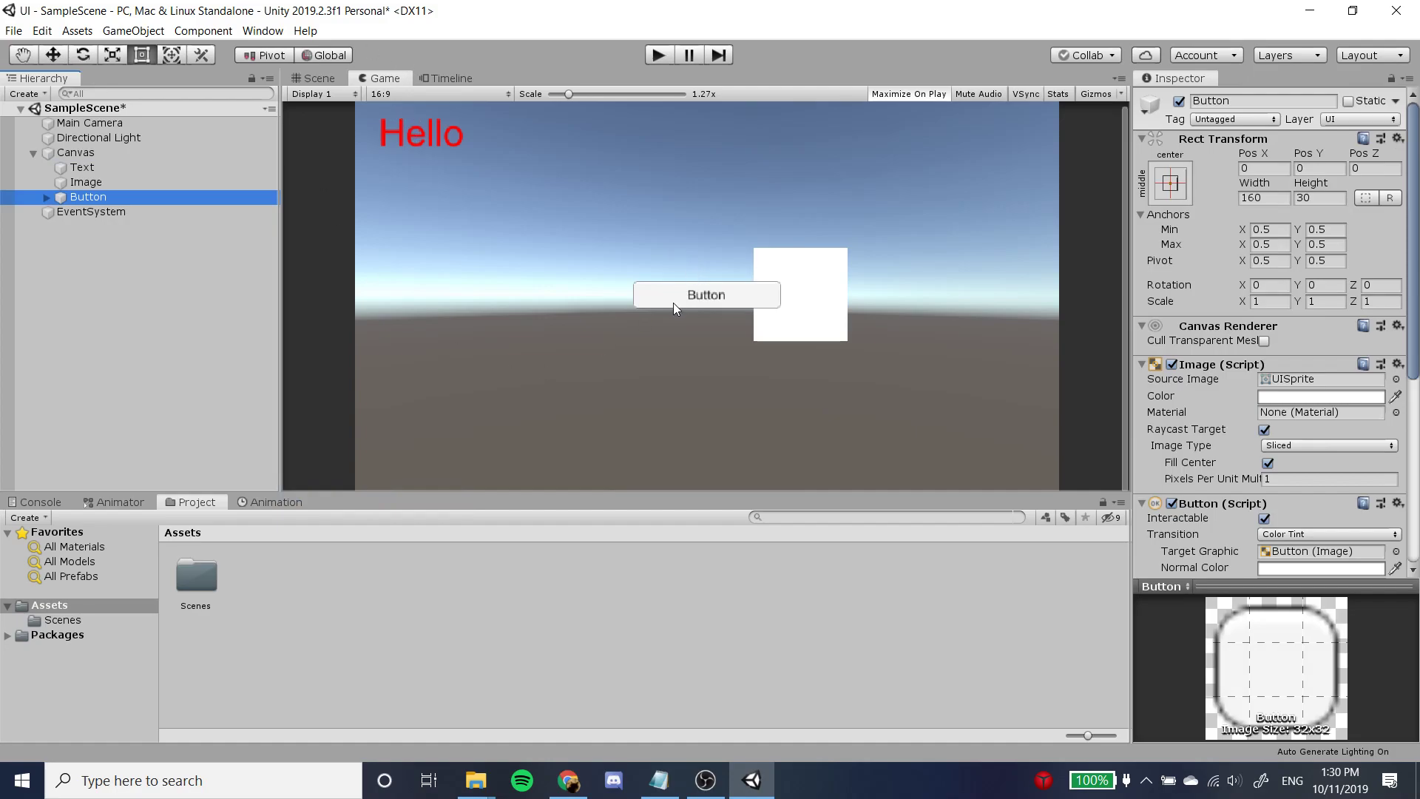
Create a new scene asset named New in the Scenes folder.
left_click(68, 621)
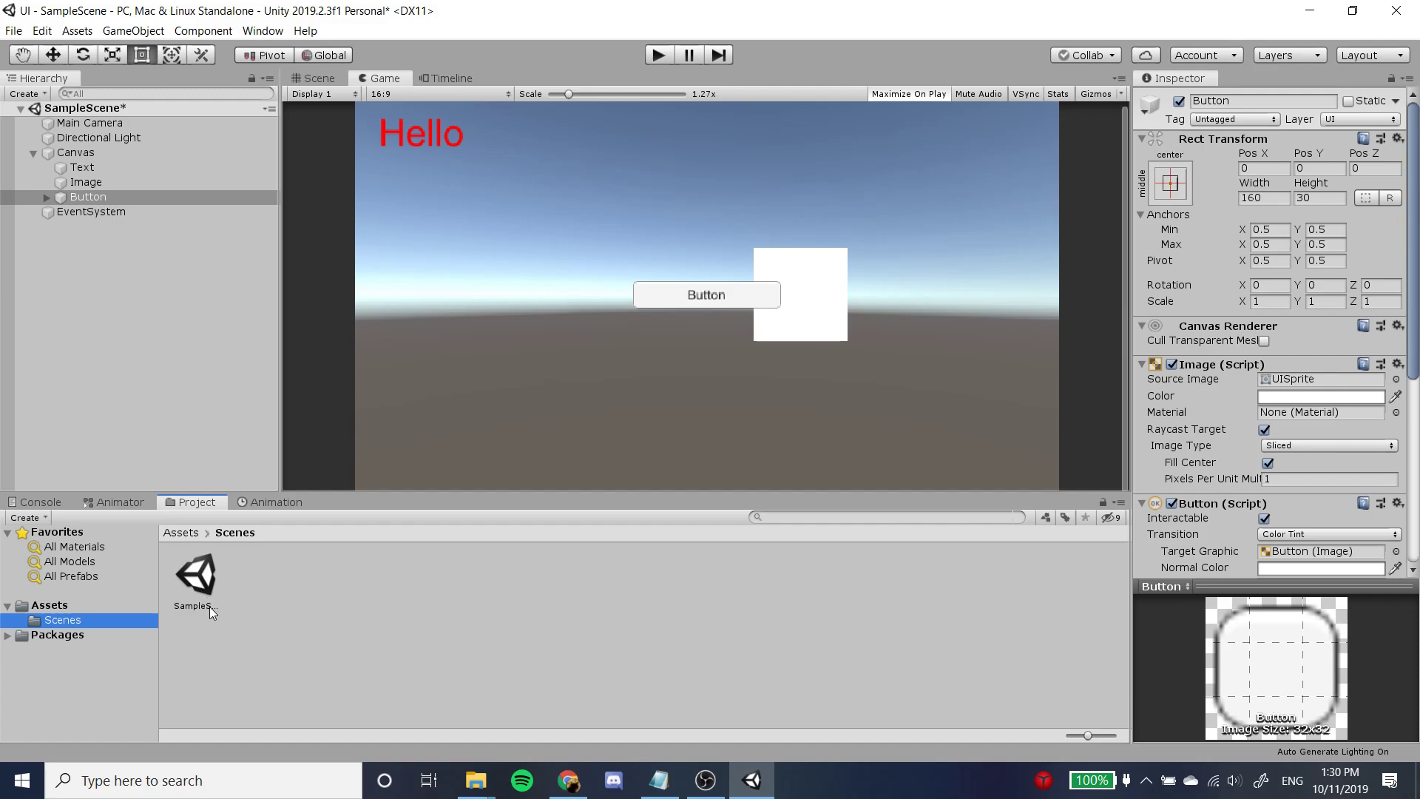
right_click(255, 580)
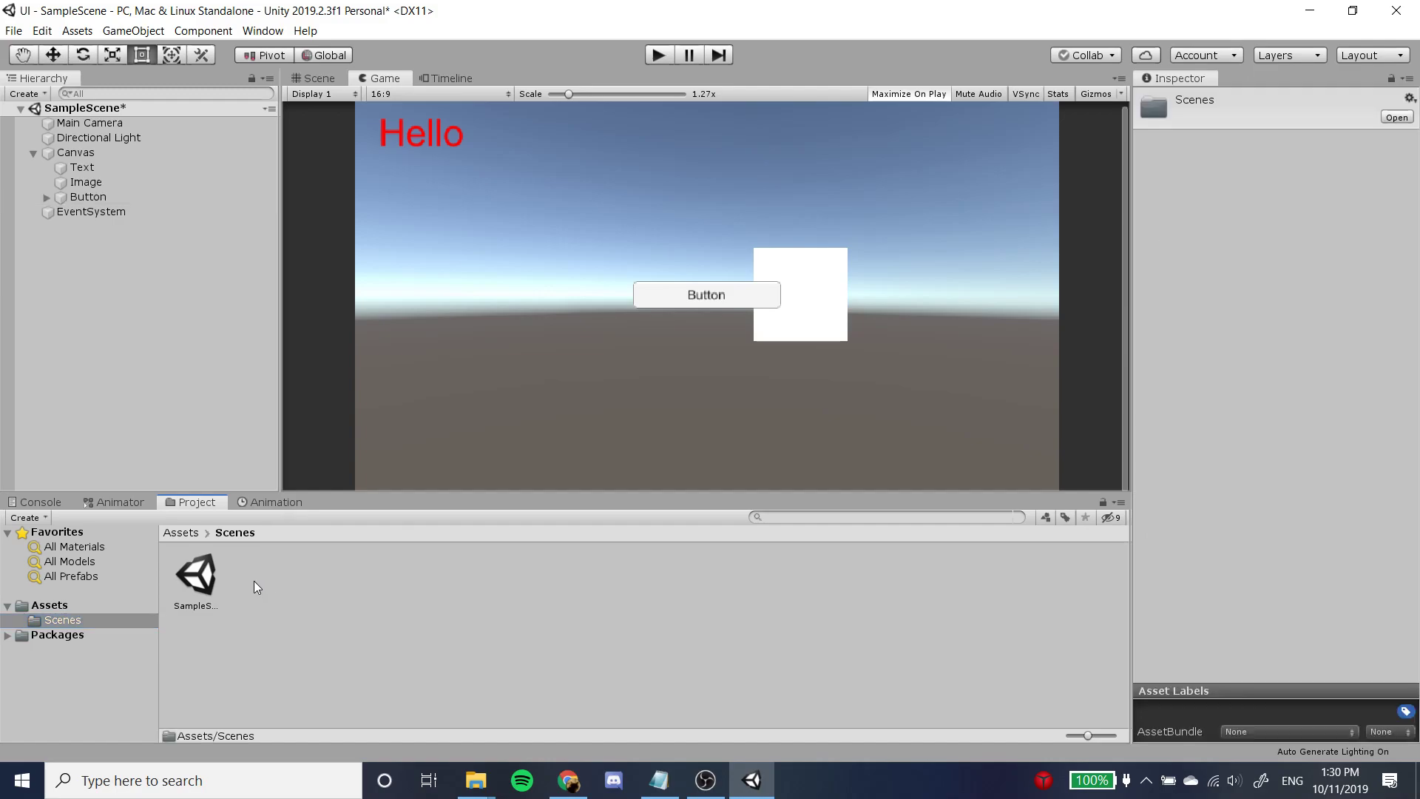
mouse_move(401, 204)
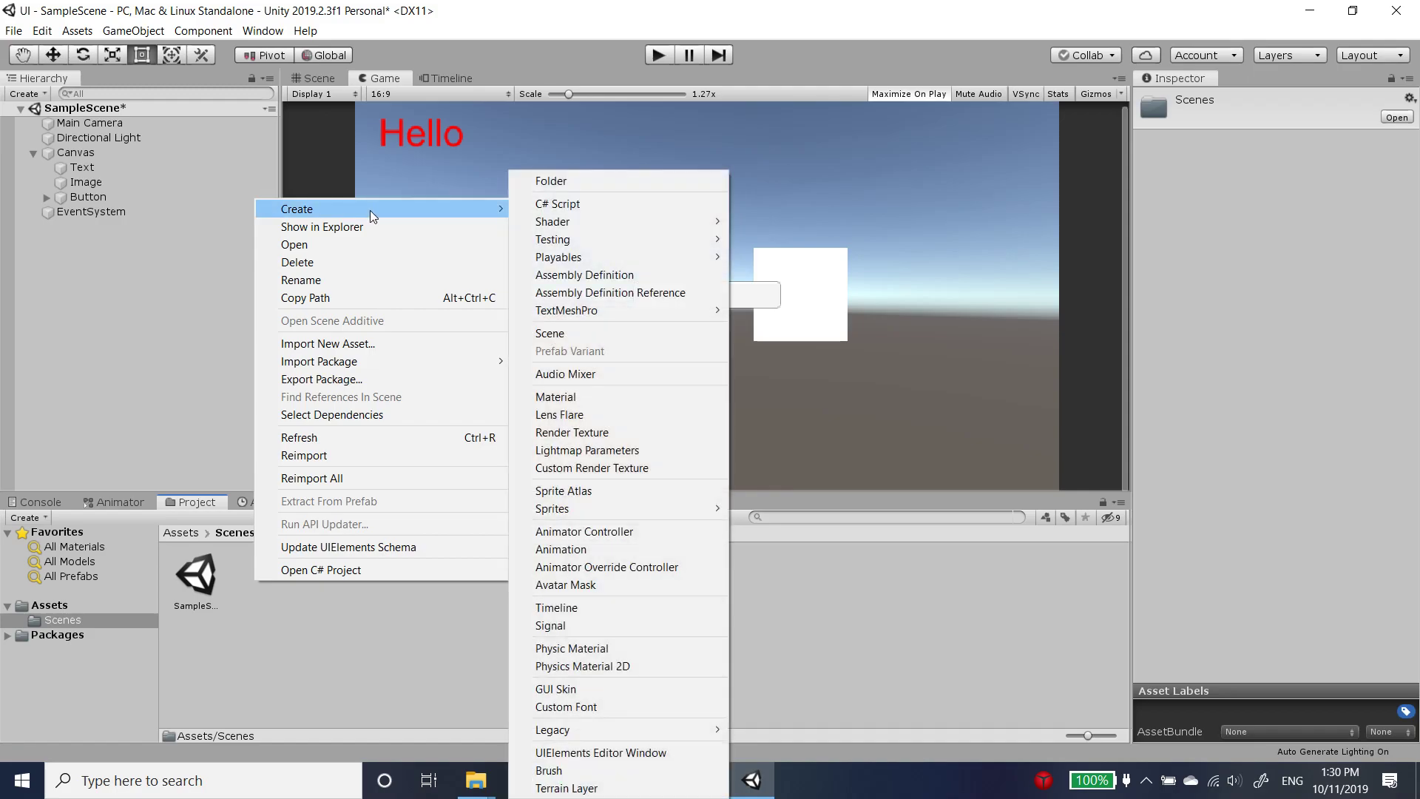
left_click(582, 335)
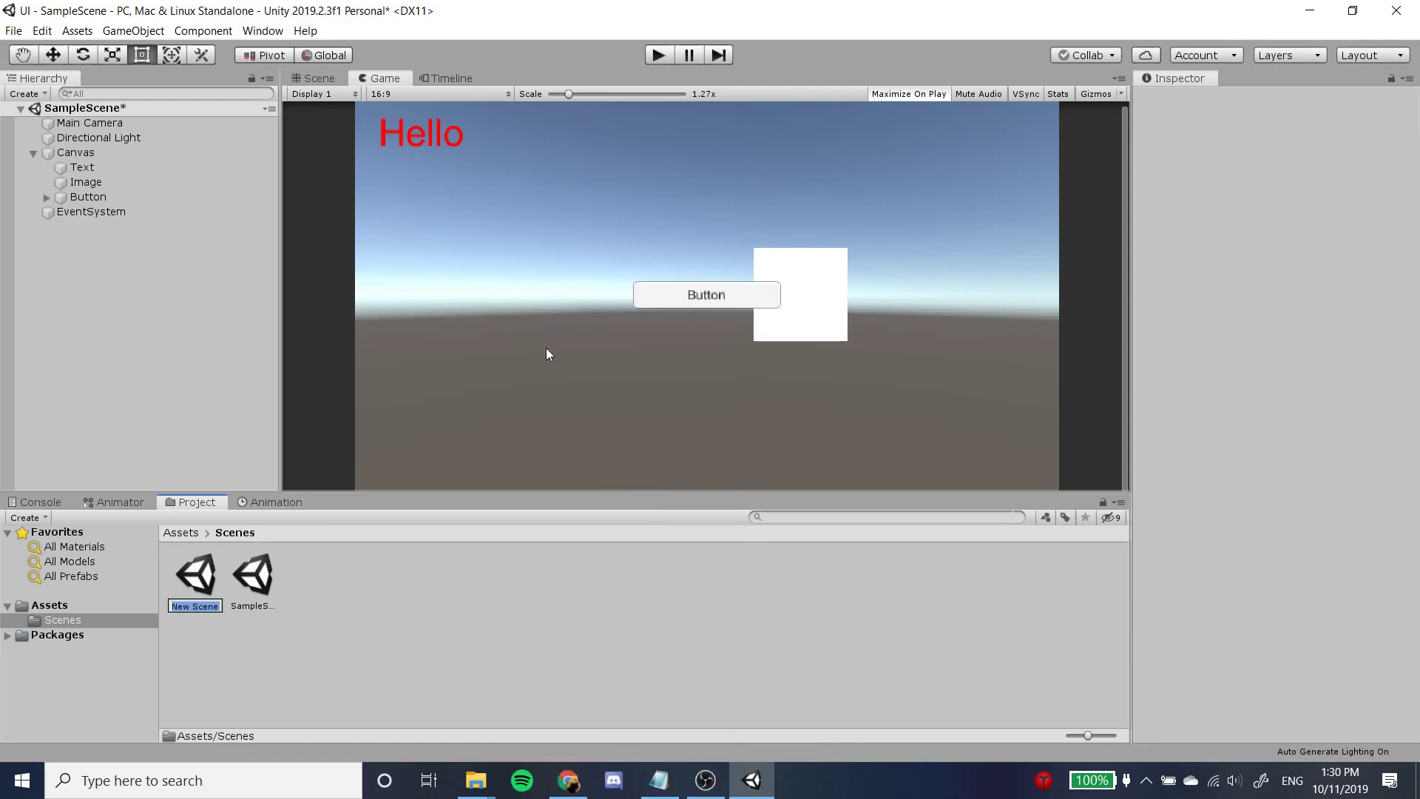
type("New")
key("Return")
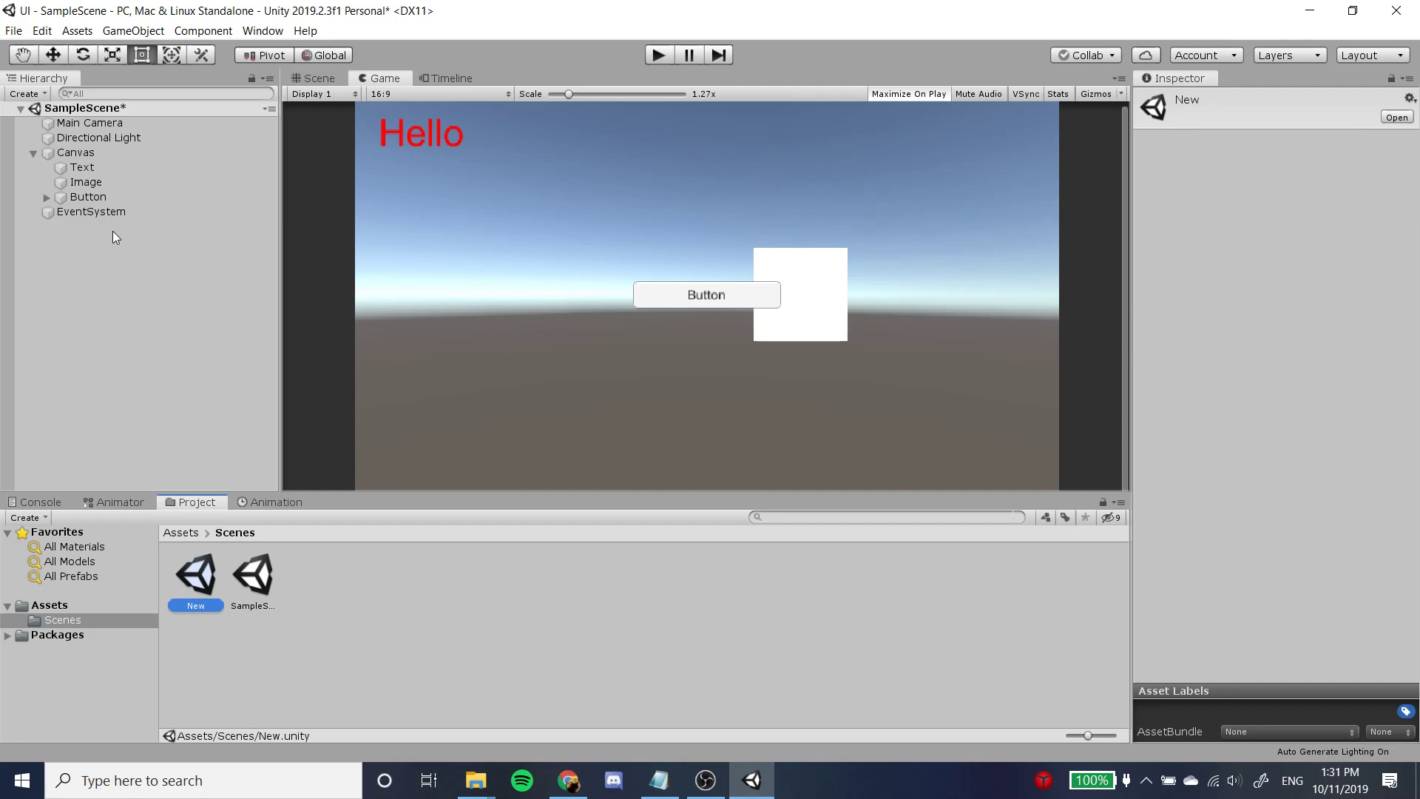
Save SampleScene and open the New scene.
left_click(168, 277)
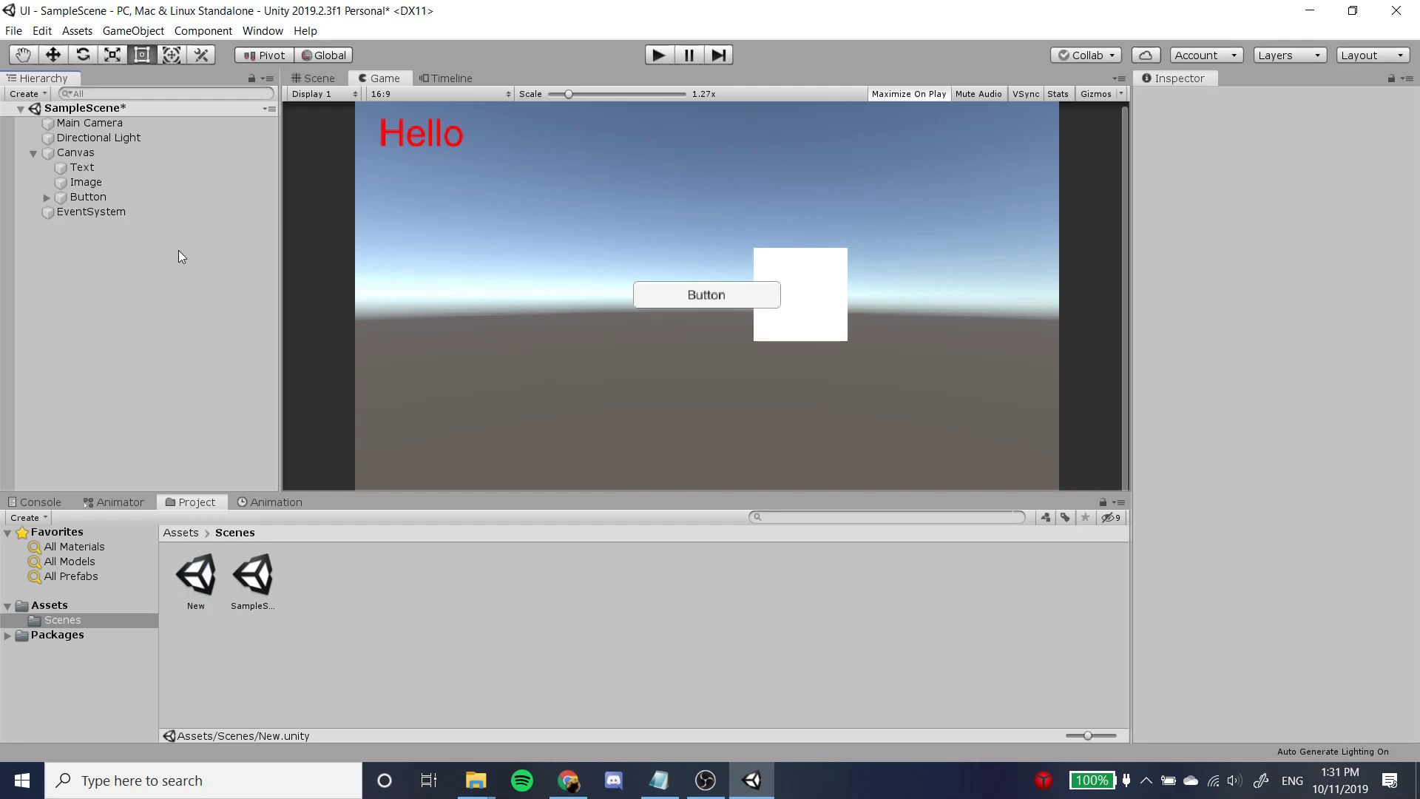
key("ctrl+s")
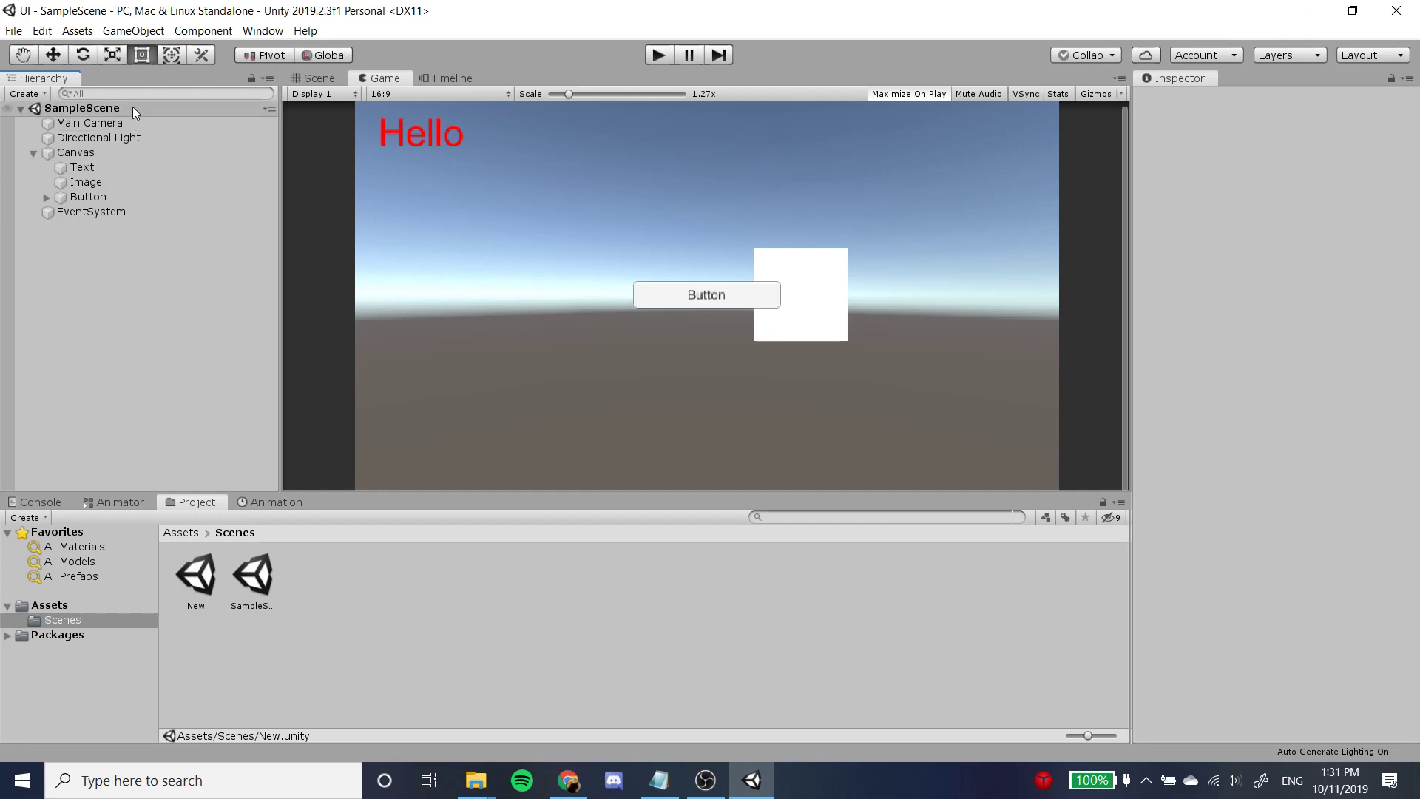
left_click(201, 579)
double_click(201, 579)
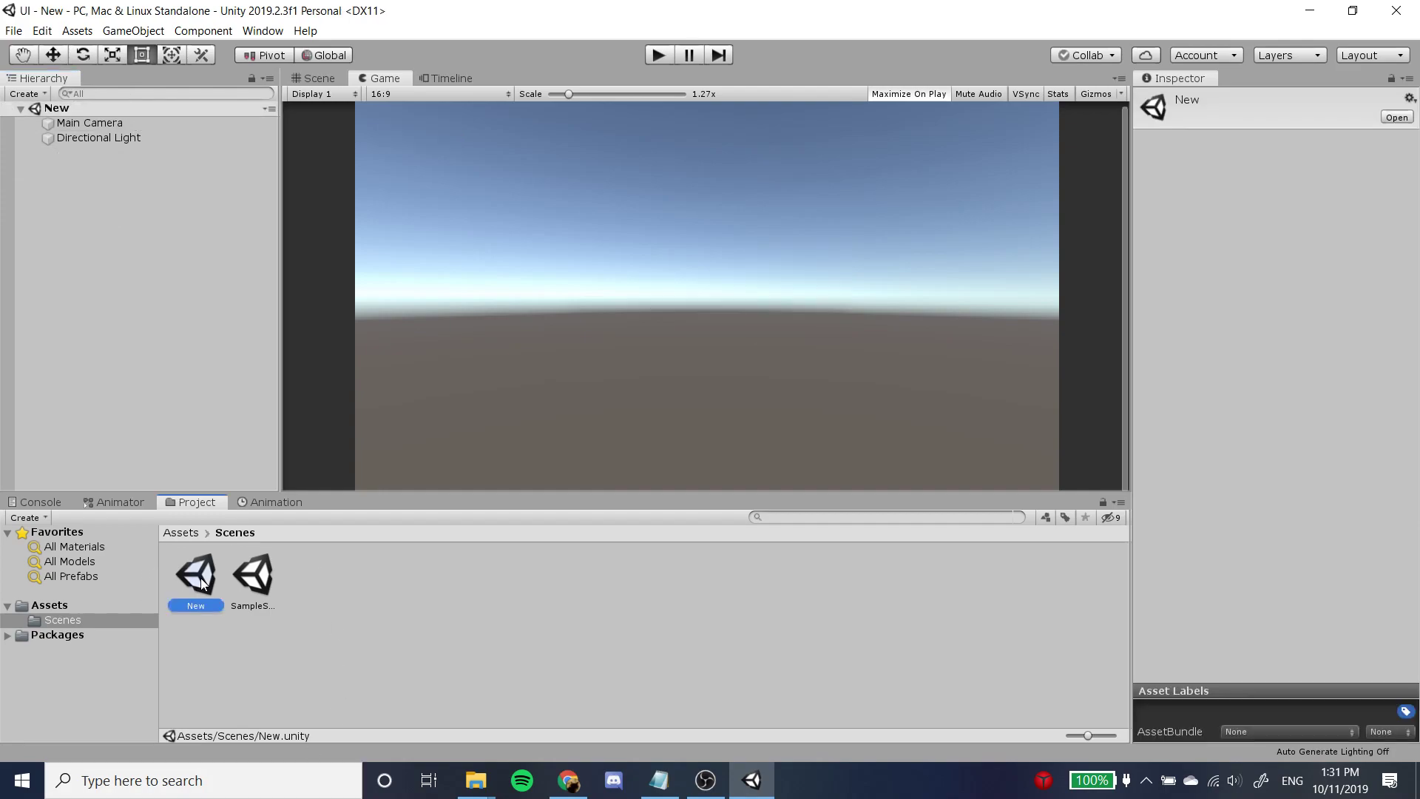
Reopen SampleScene and review the component settings of the Canvas Button.
double_click(256, 600)
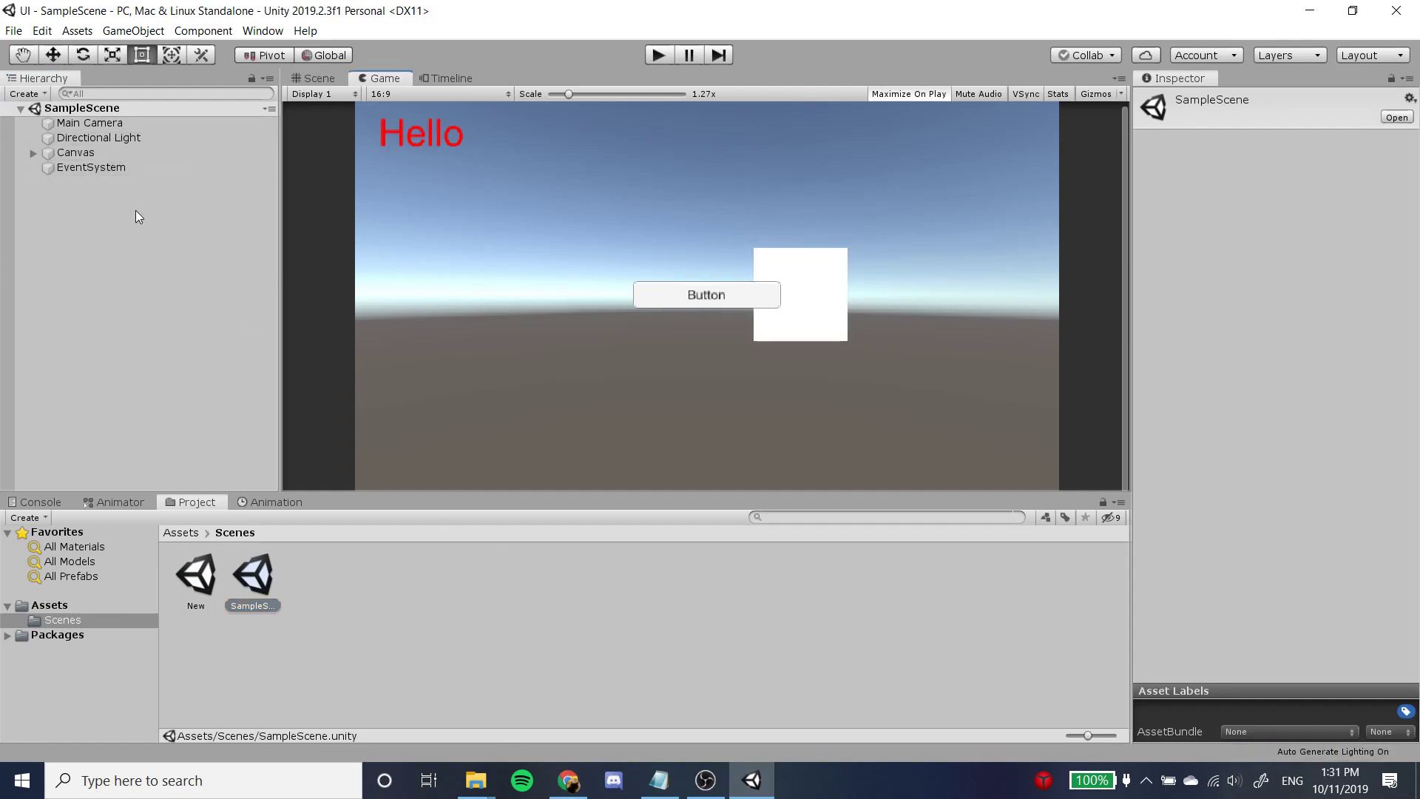
left_click(34, 153)
left_click(82, 200)
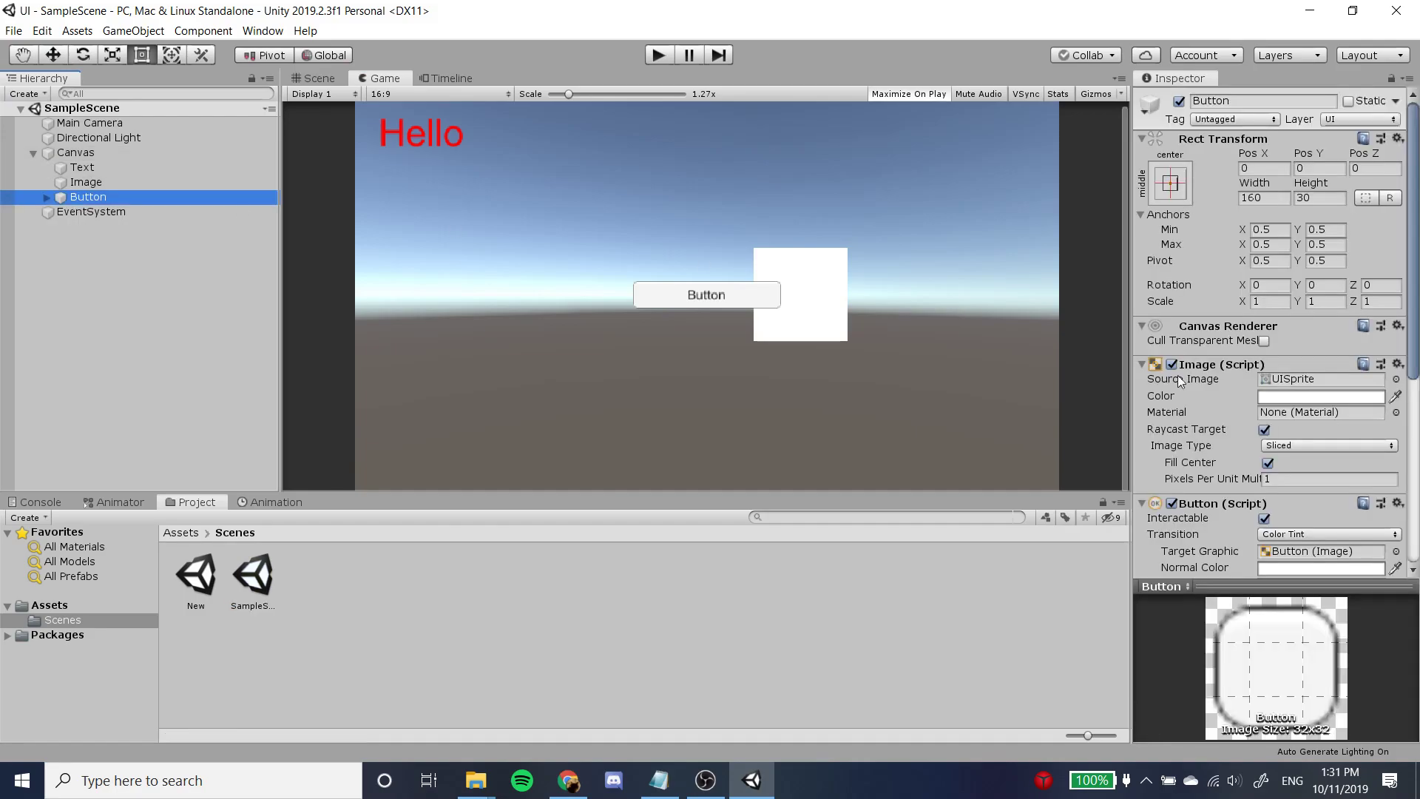
scroll(1318, 375, "down", 8)
scroll(1313, 375, "up", 8)
scroll(1219, 405, "down", 5)
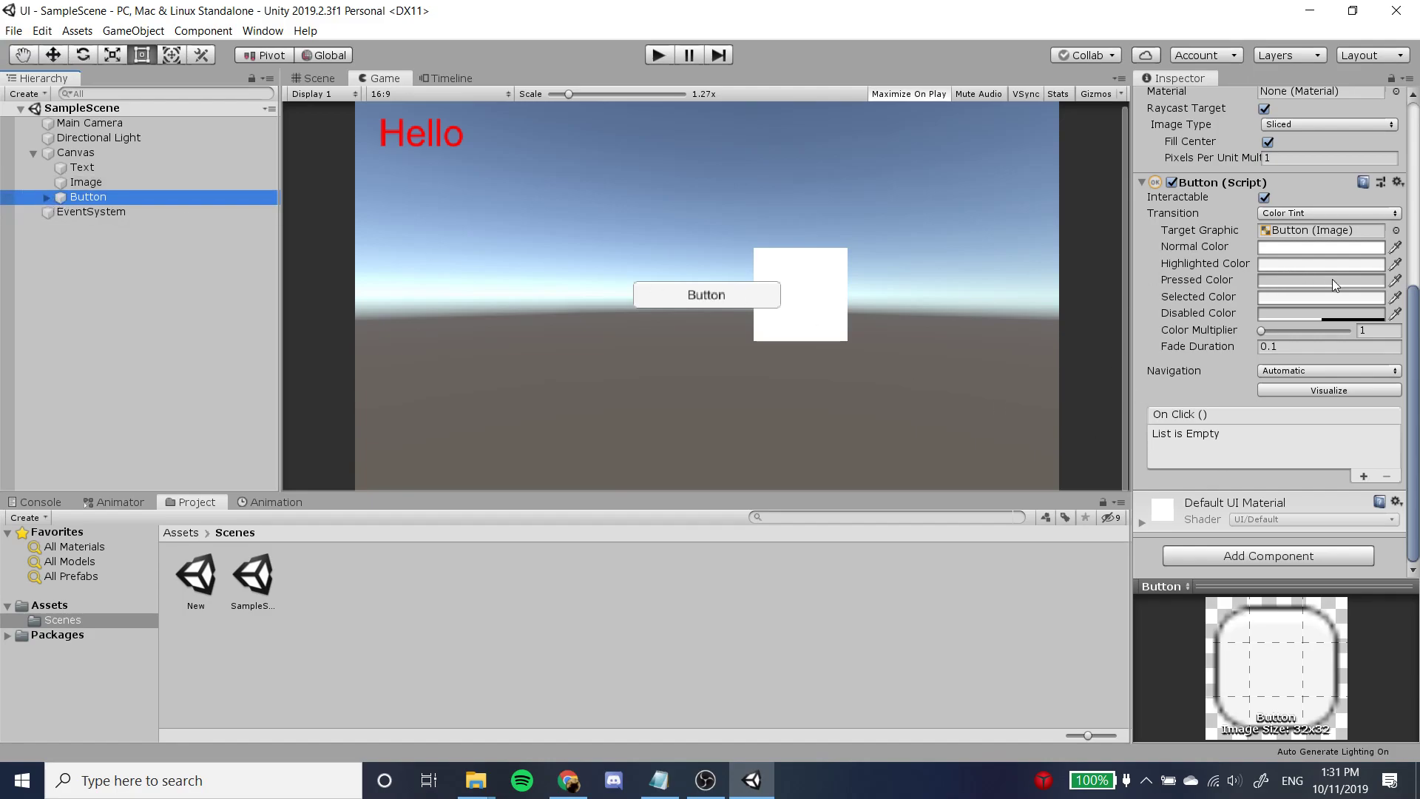
Change the label text of the Button's child Text object to "Change Scene".
left_click(47, 197)
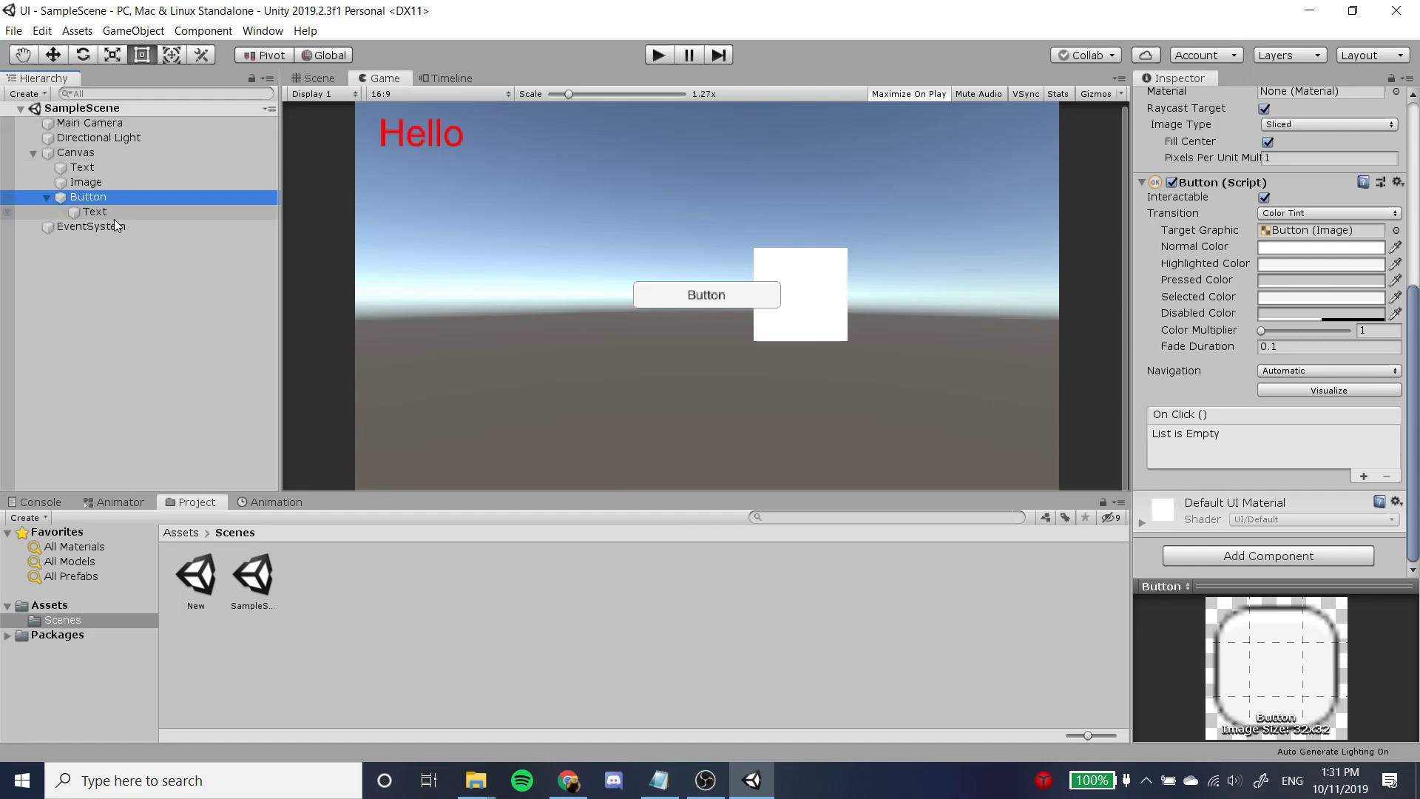
left_click(114, 216)
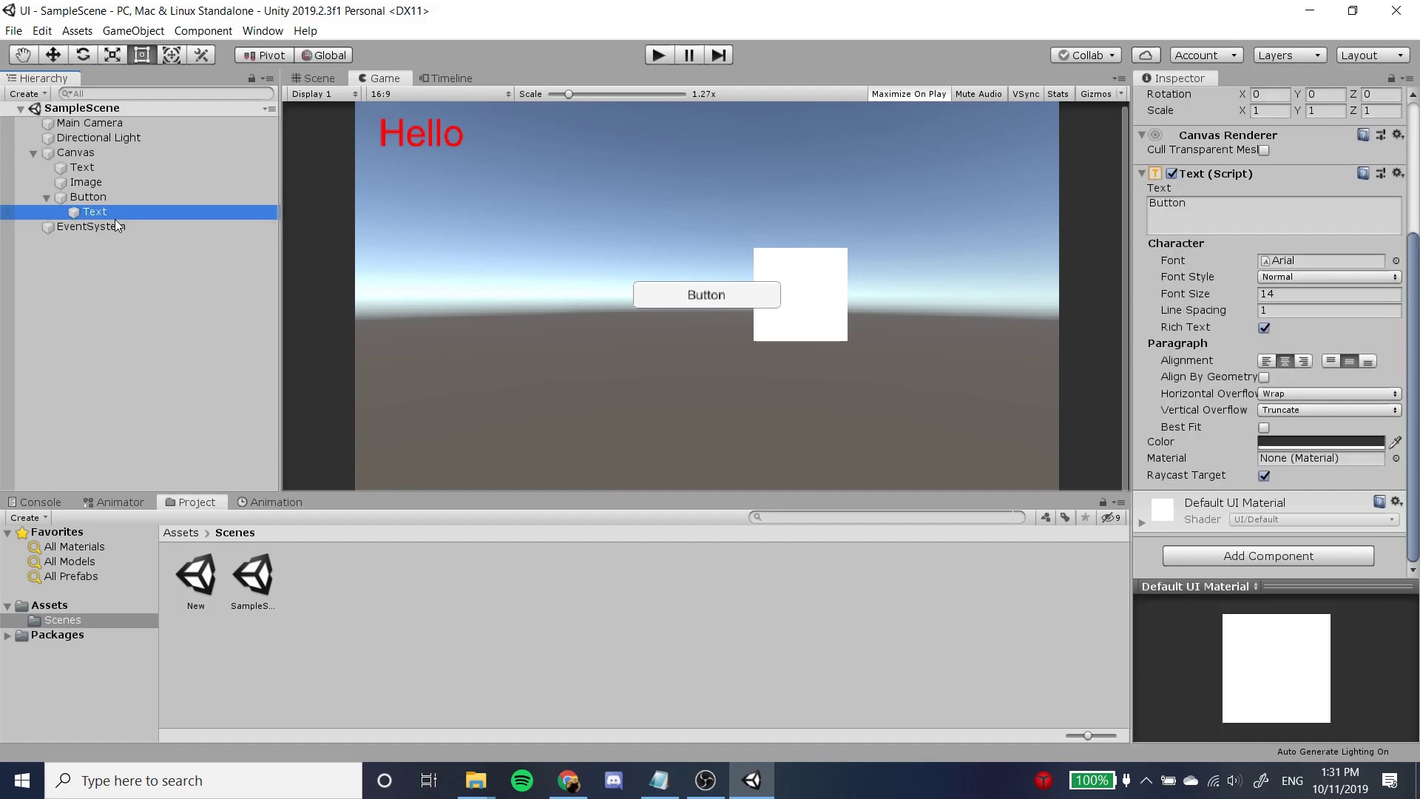
scroll(1258, 214, "up", 5)
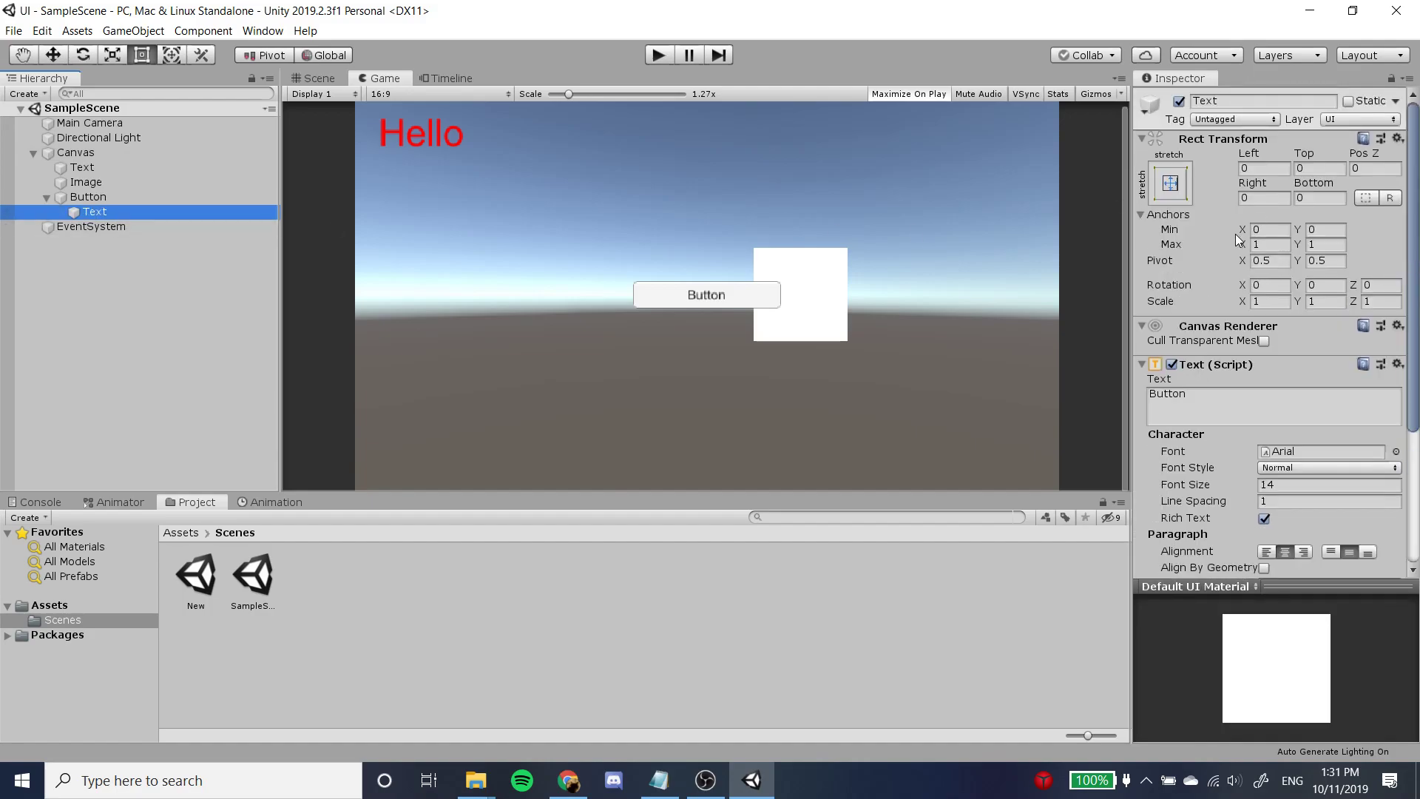
left_click(1215, 392)
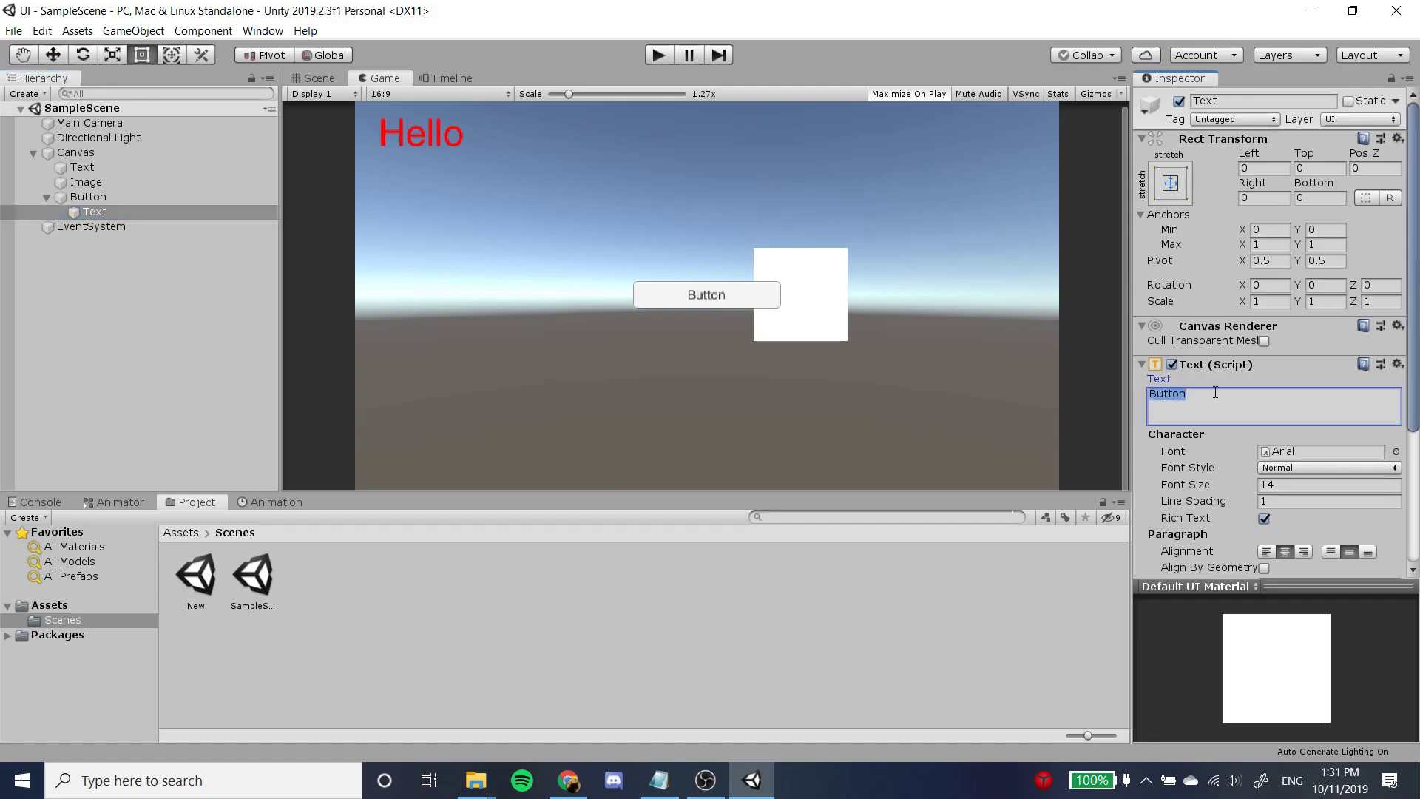
type("FC")
key("BackSpace")
key("BackSpace")
type("Chec")
key("BackSpace")
key("BackSpace")
key("BackSpace")
type("hange Scene")
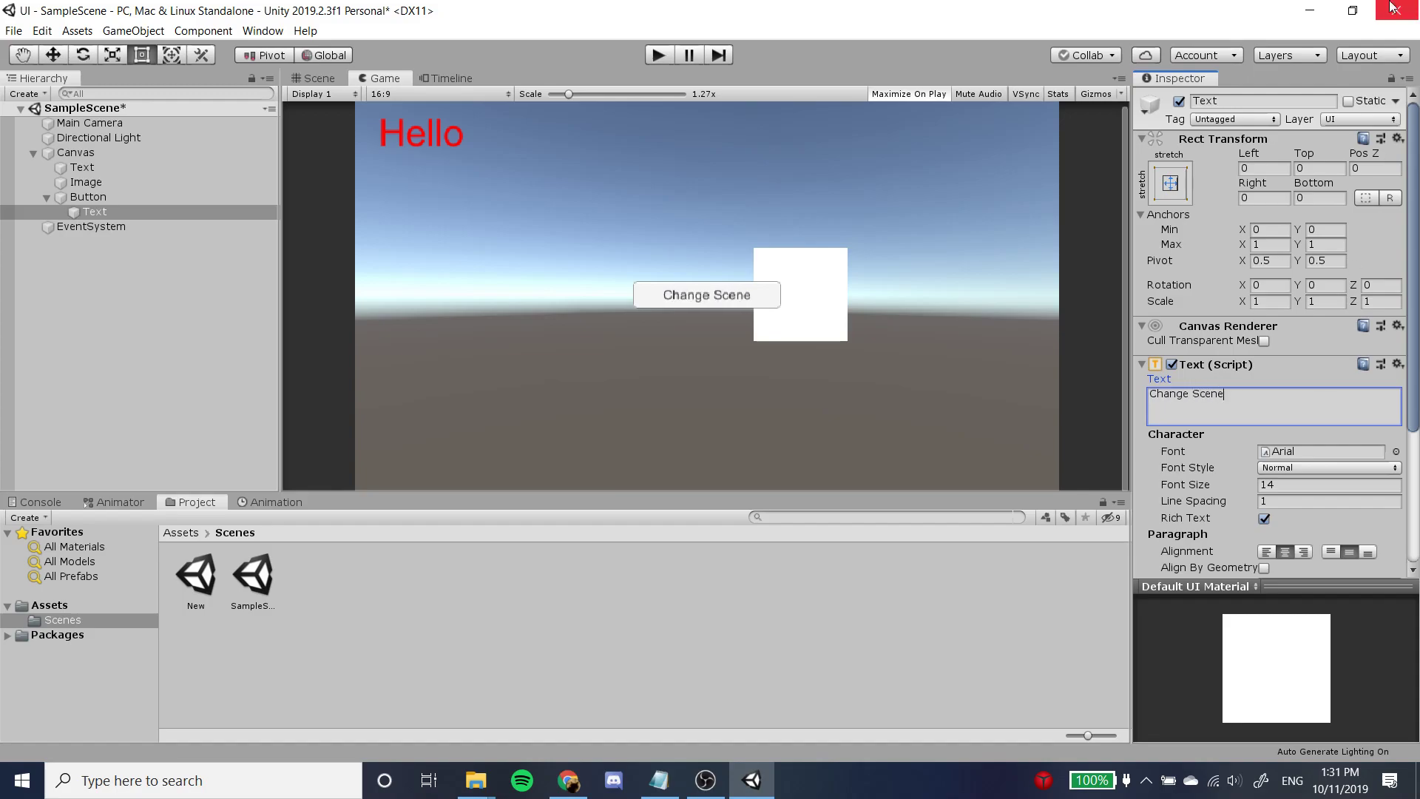
Set the Normal Color of the Button component to pure red (FF0000).
left_click(95, 201)
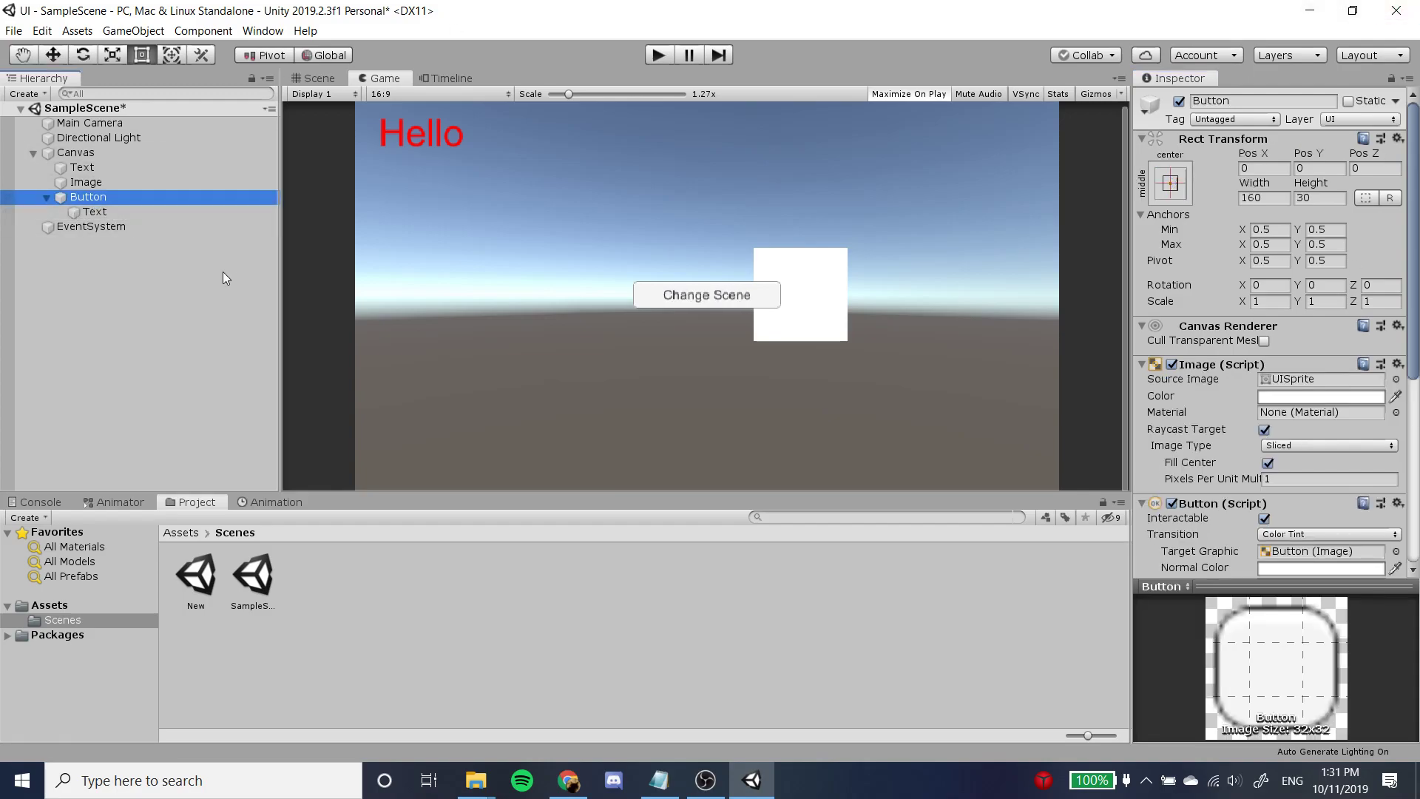
scroll(1255, 471, "down", 5)
scroll(1253, 465, "up", 5)
scroll(1254, 464, "down", 5)
scroll(1253, 464, "up", 2)
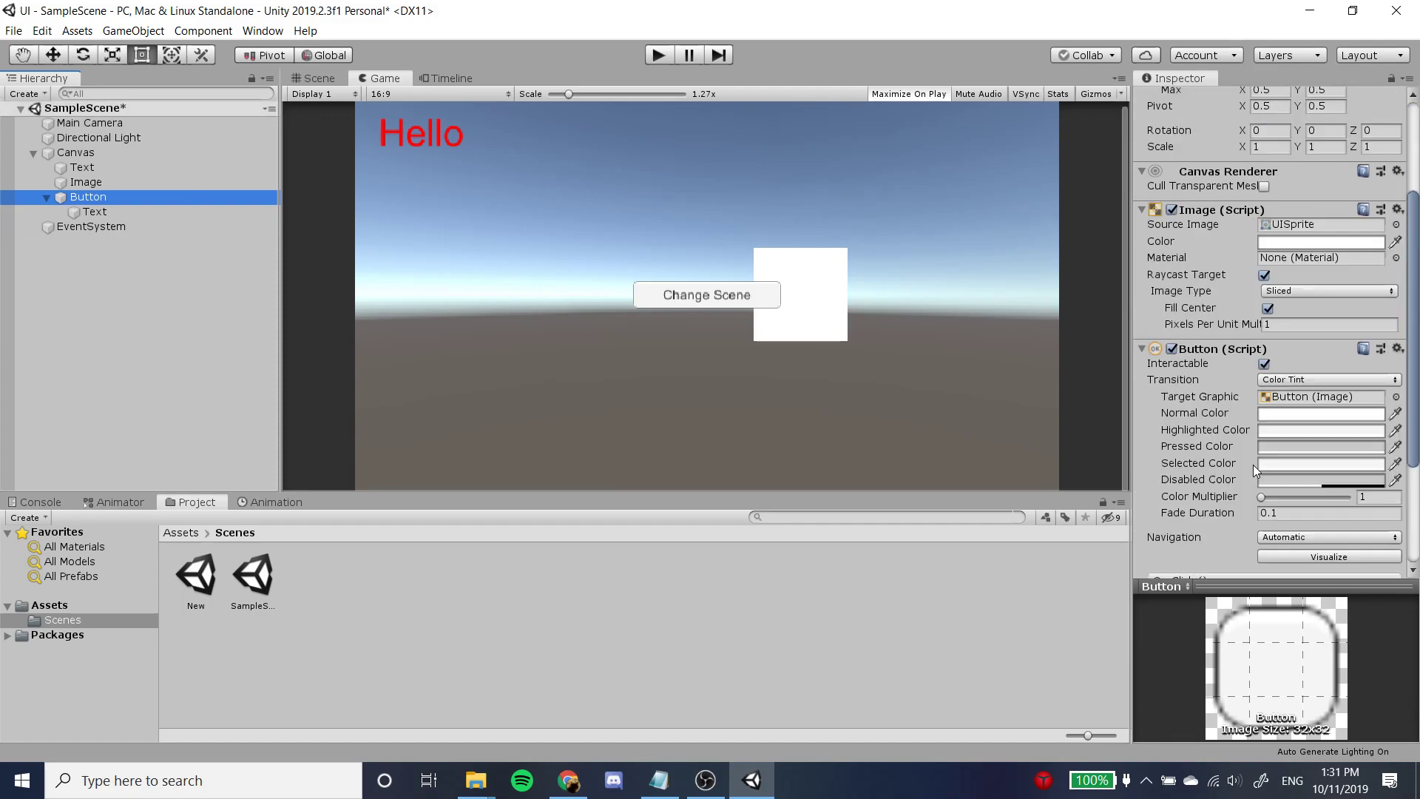
scroll(1192, 428, "down", 3)
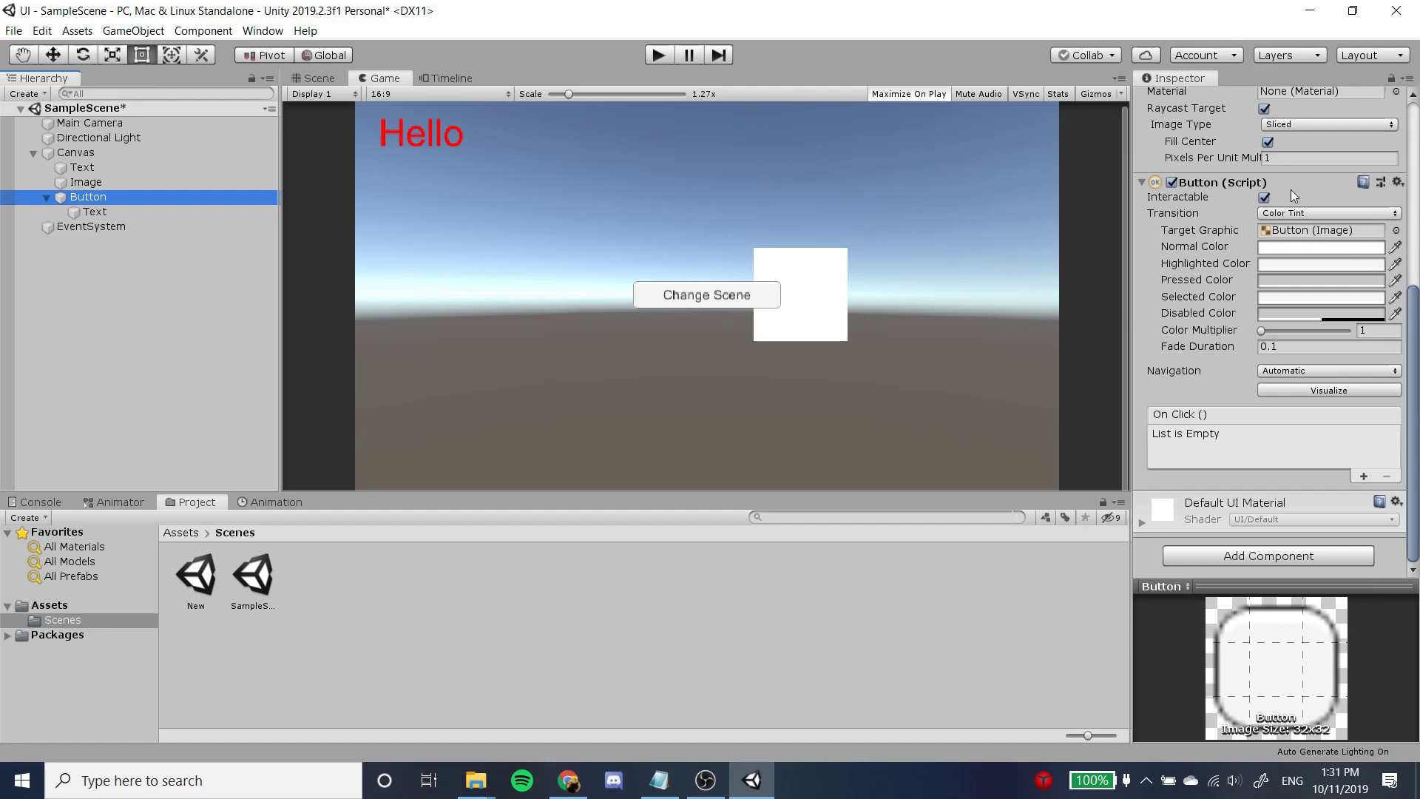
left_click(1286, 248)
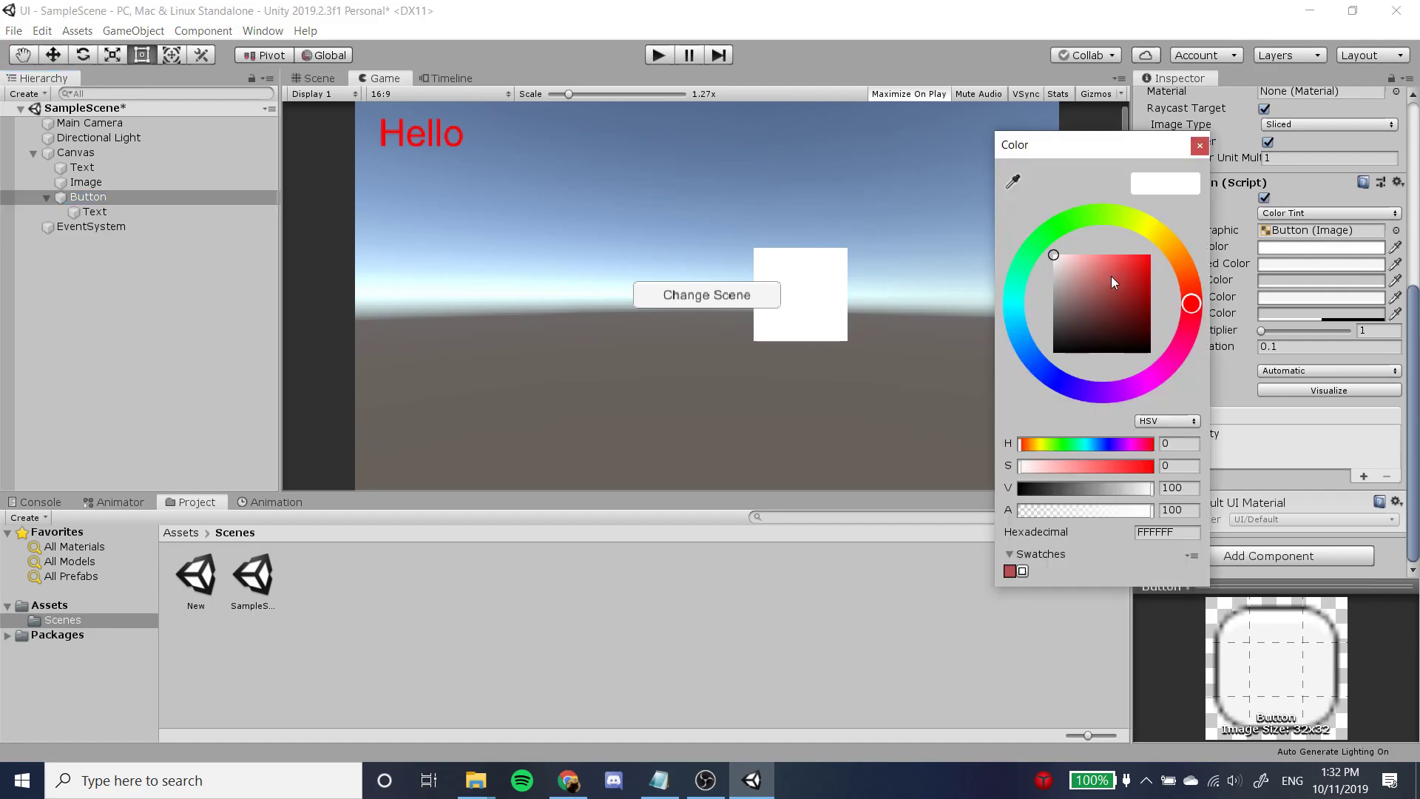
left_click(1102, 281)
left_click_drag(1102, 281, 1187, 245)
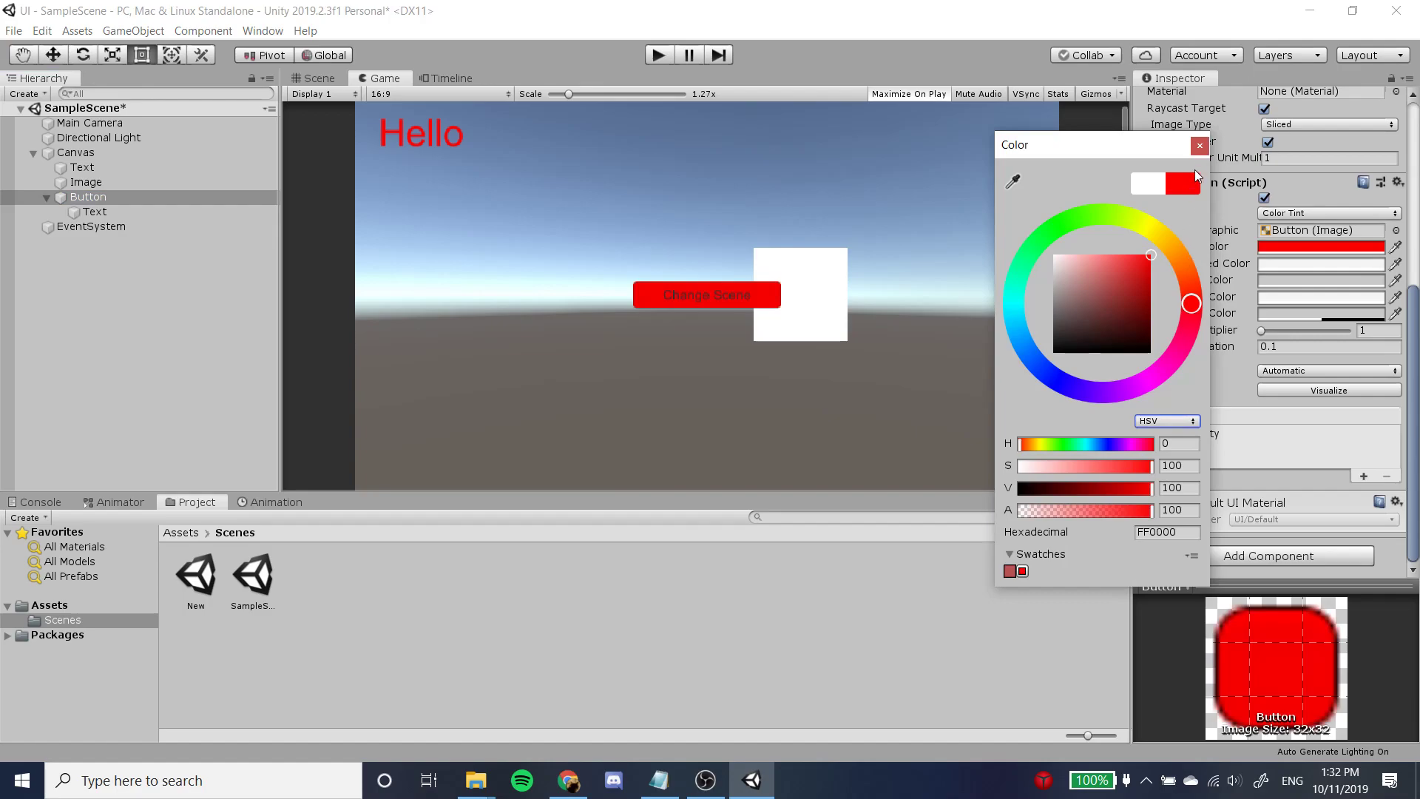
left_click(1200, 146)
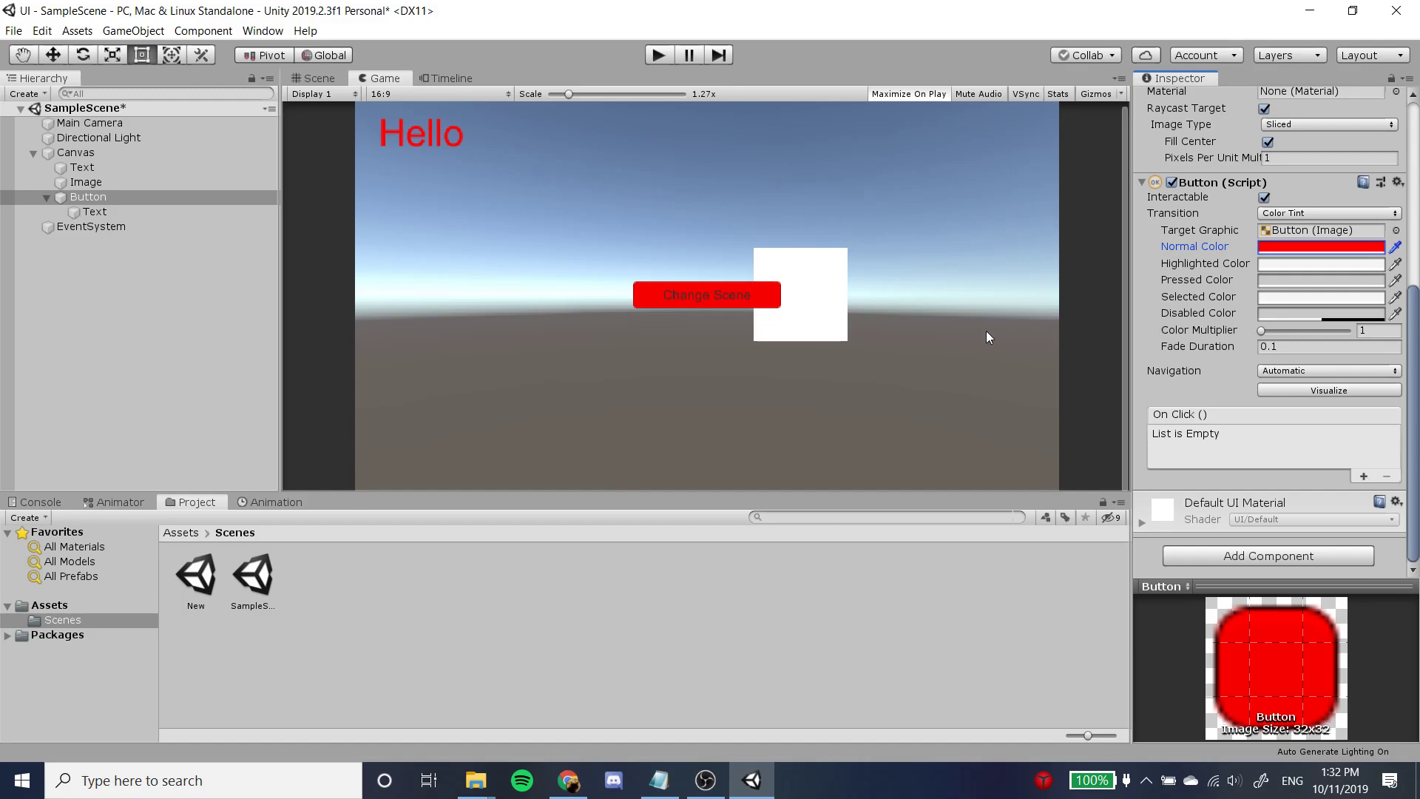
Create a C# script named ButtonClick in the Scenes folder.
right_click(390, 588)
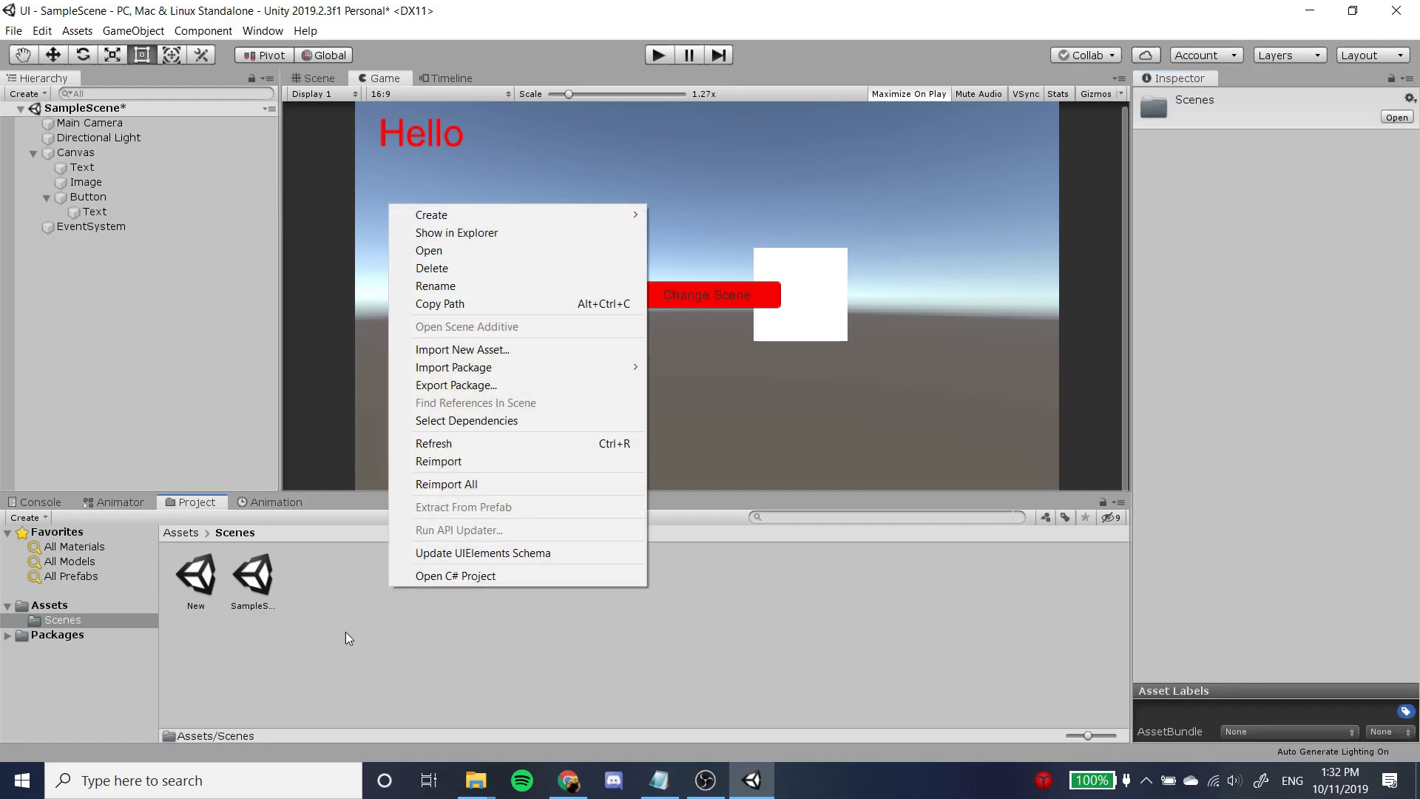
mouse_move(605, 216)
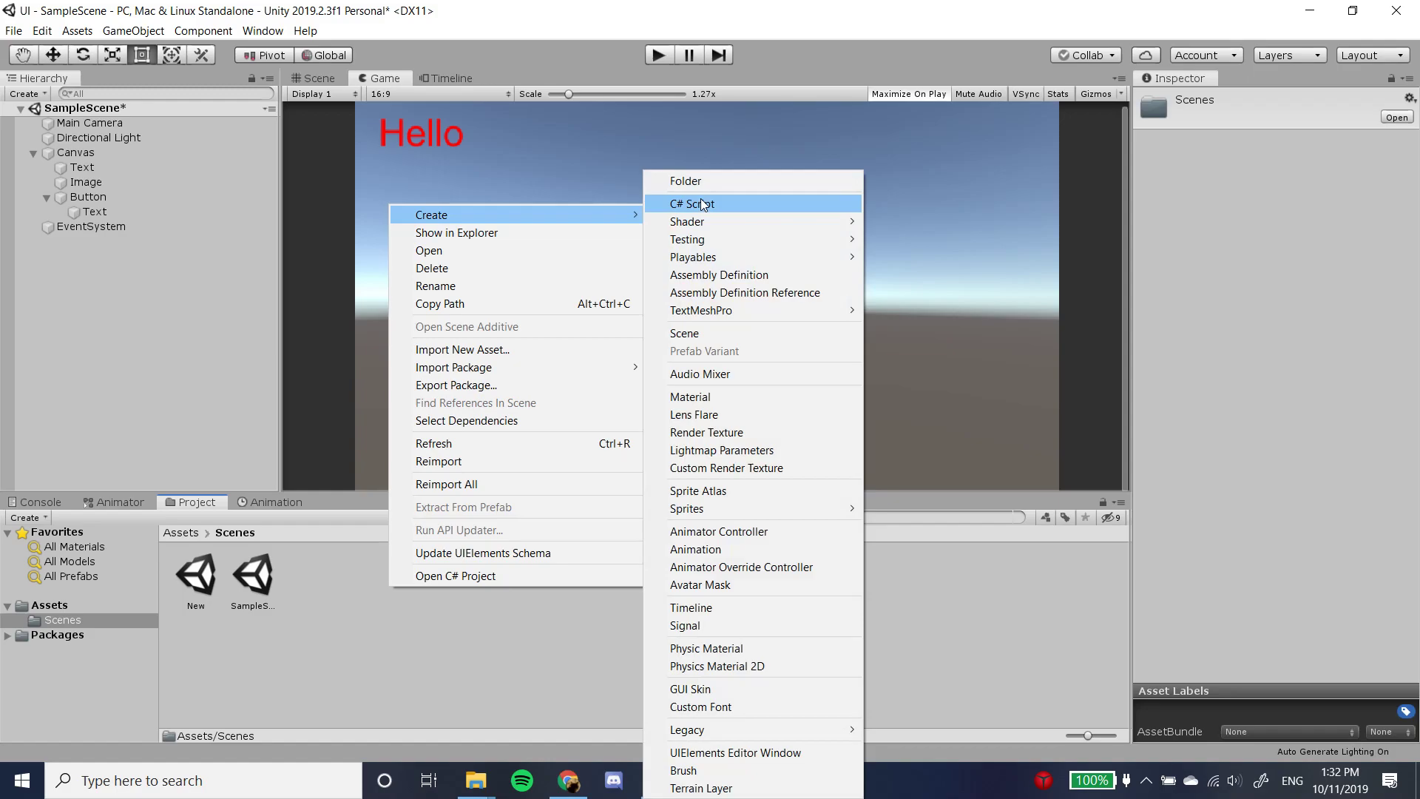
left_click(723, 207)
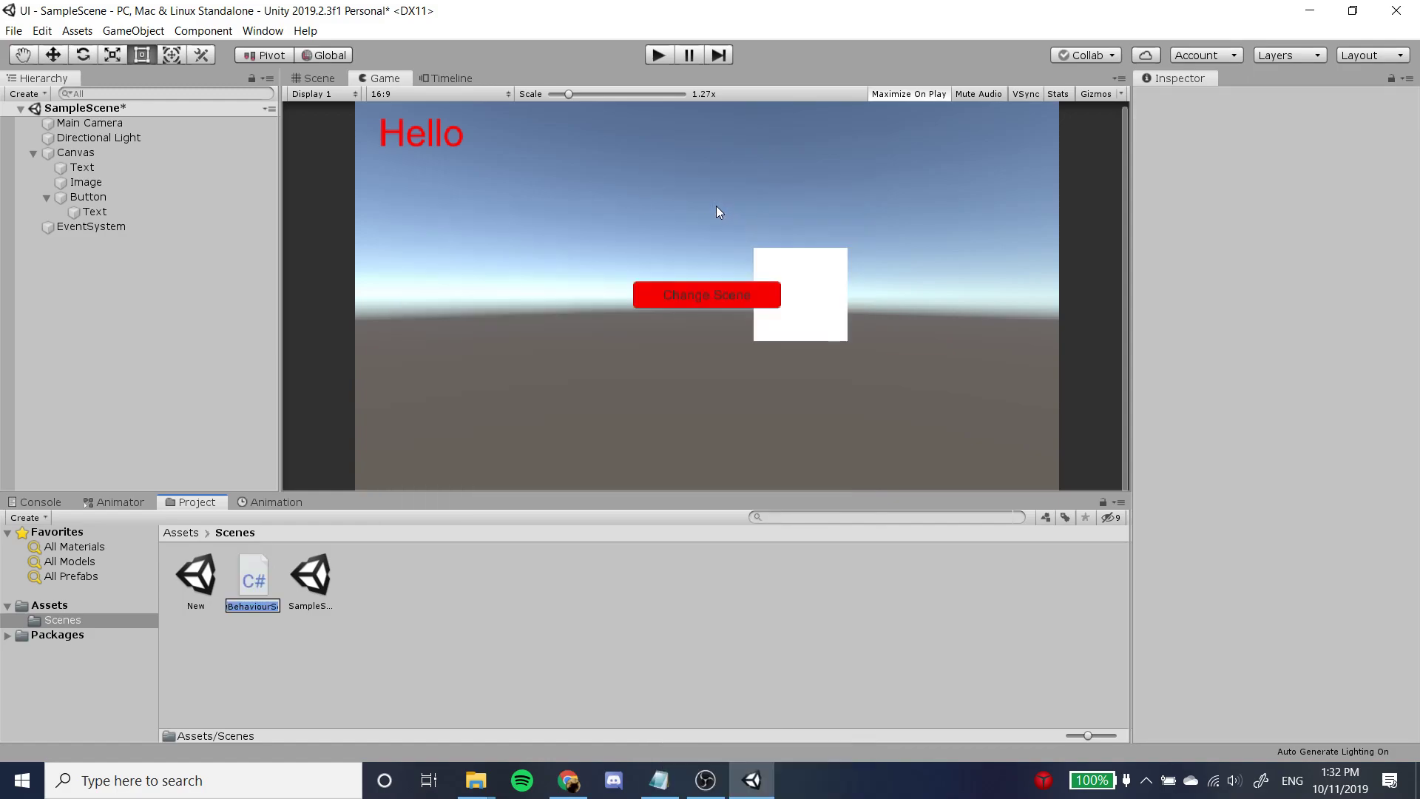
type("ButtonClick")
key("Return")
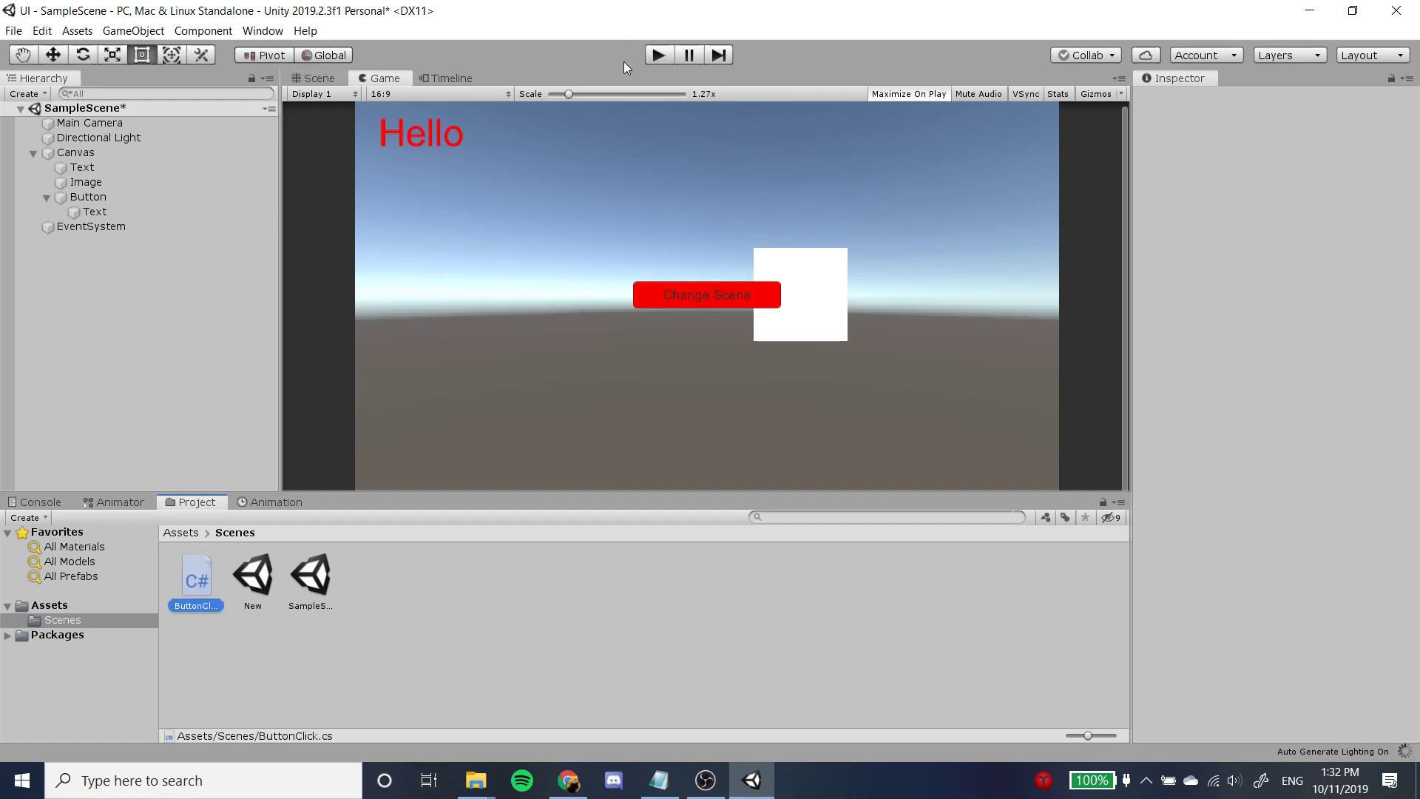
Open the ButtonClick script in Visual Studio and add the directive "using UnityEngine.UI;" below "using UnityEngine;".
double_click(210, 570)
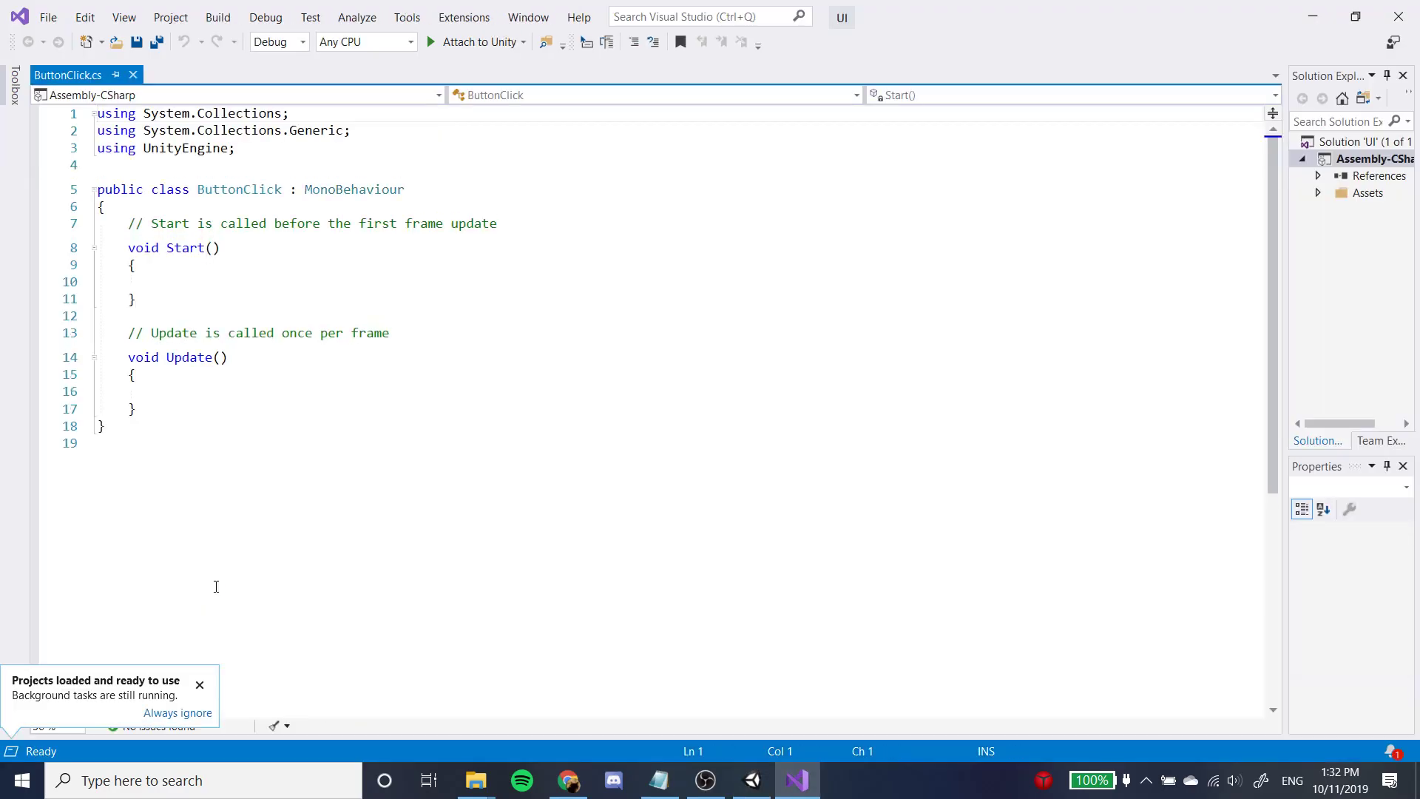
left_click(317, 160)
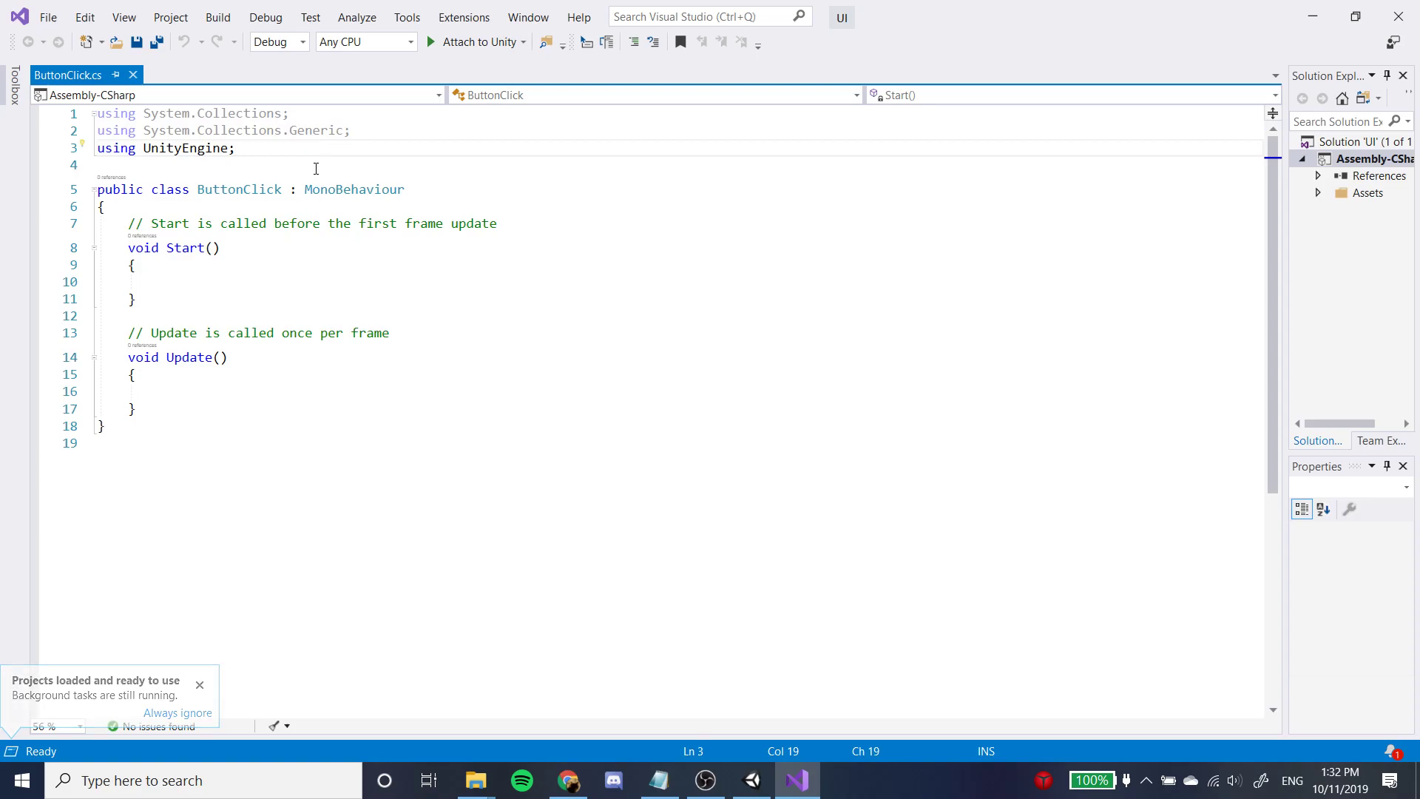
key("Return")
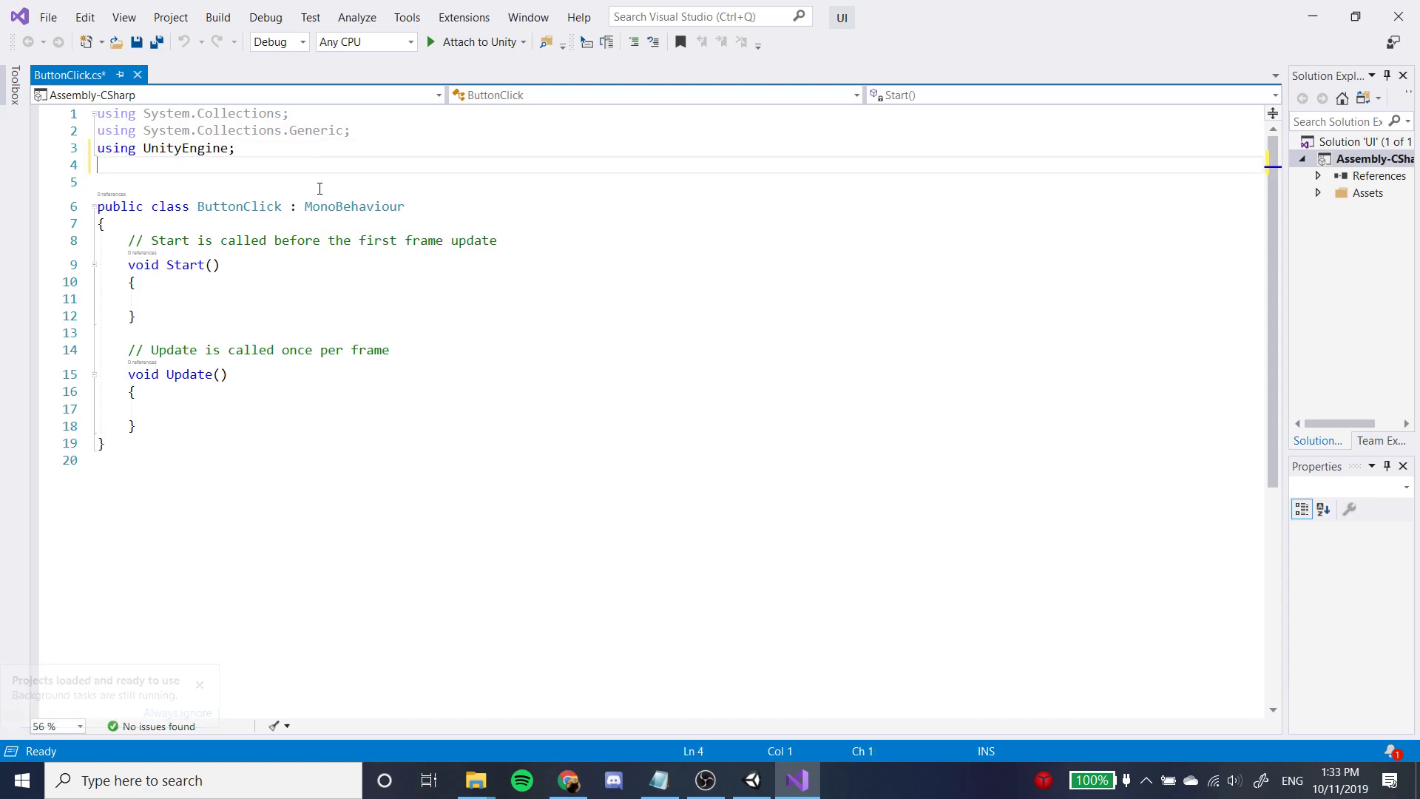
type("using")
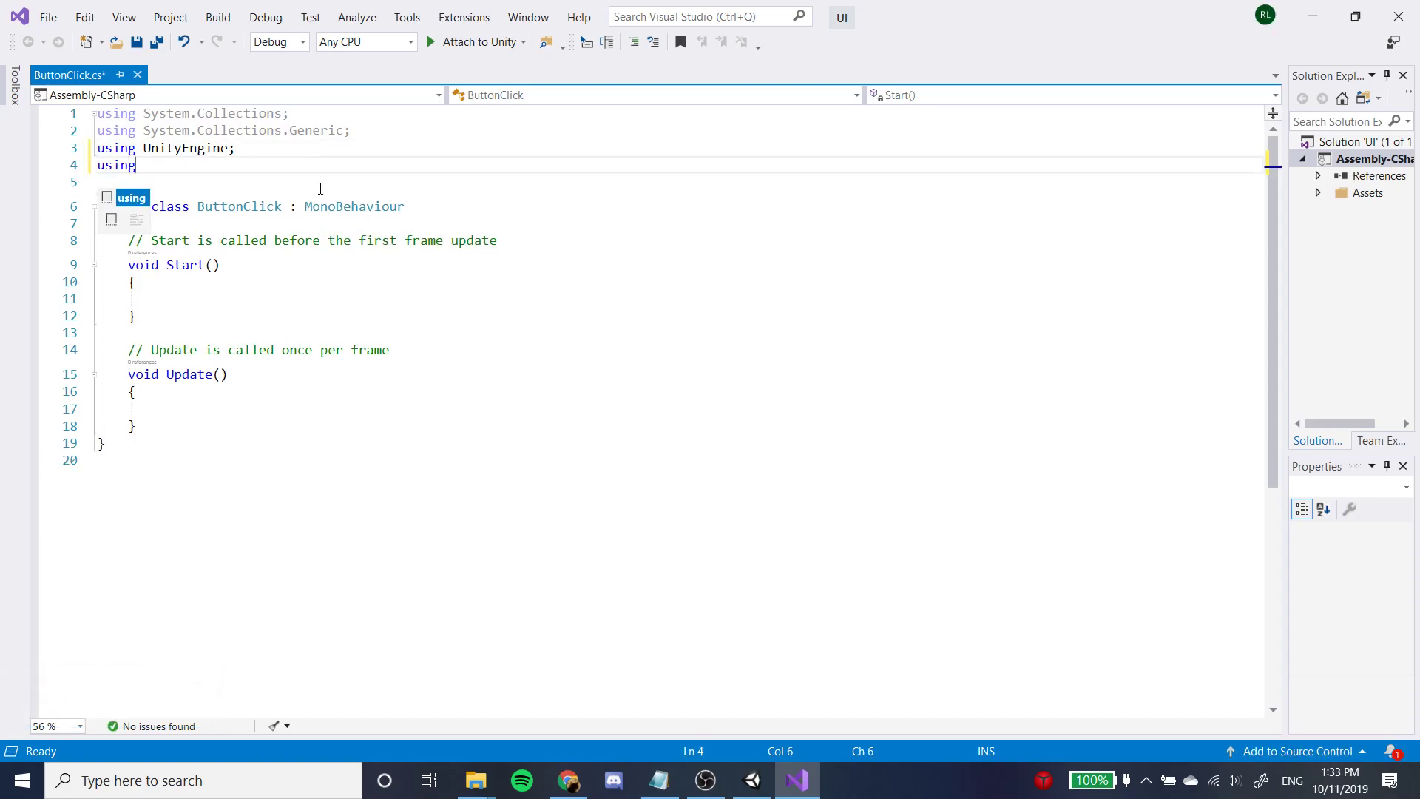
type(" U")
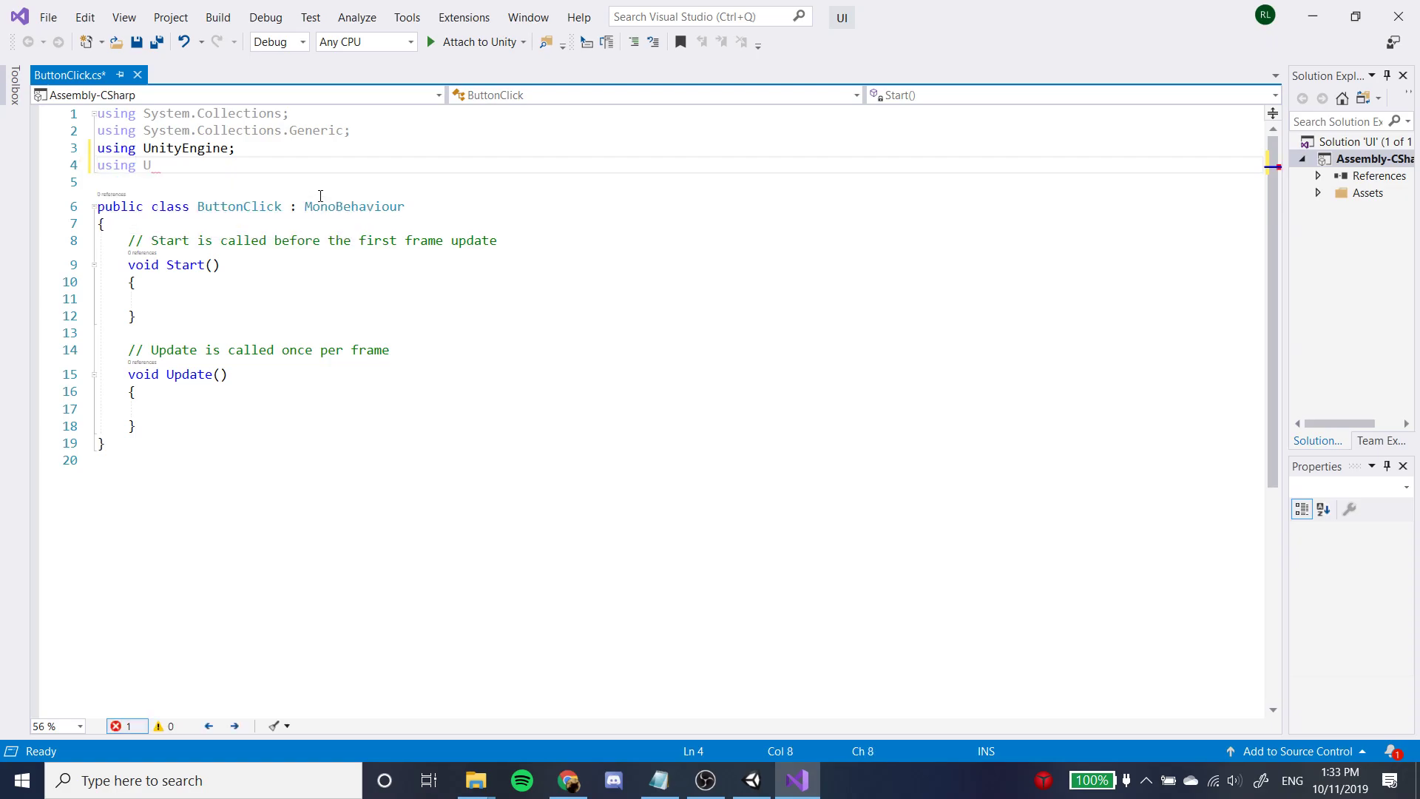
type("nityEngin")
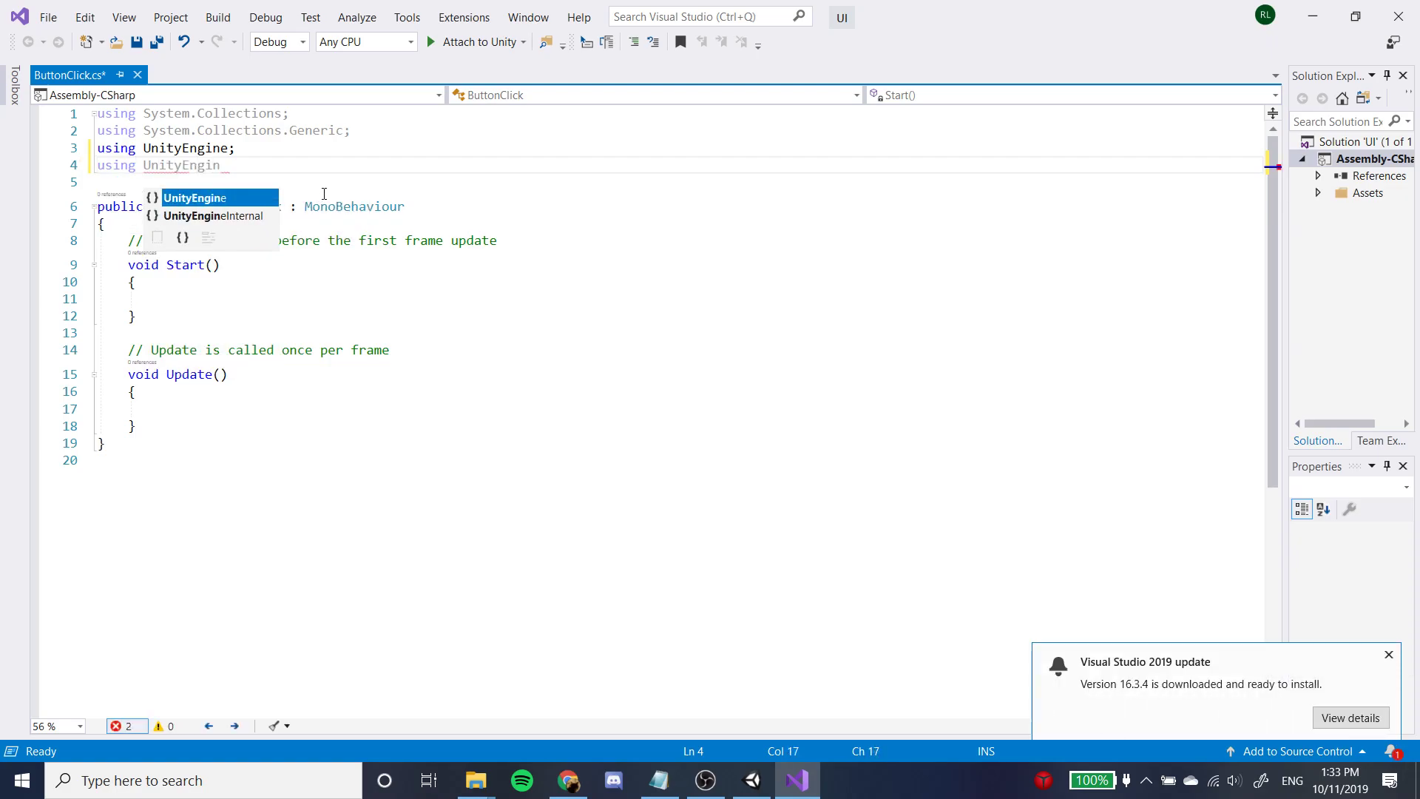
type("e.UI.")
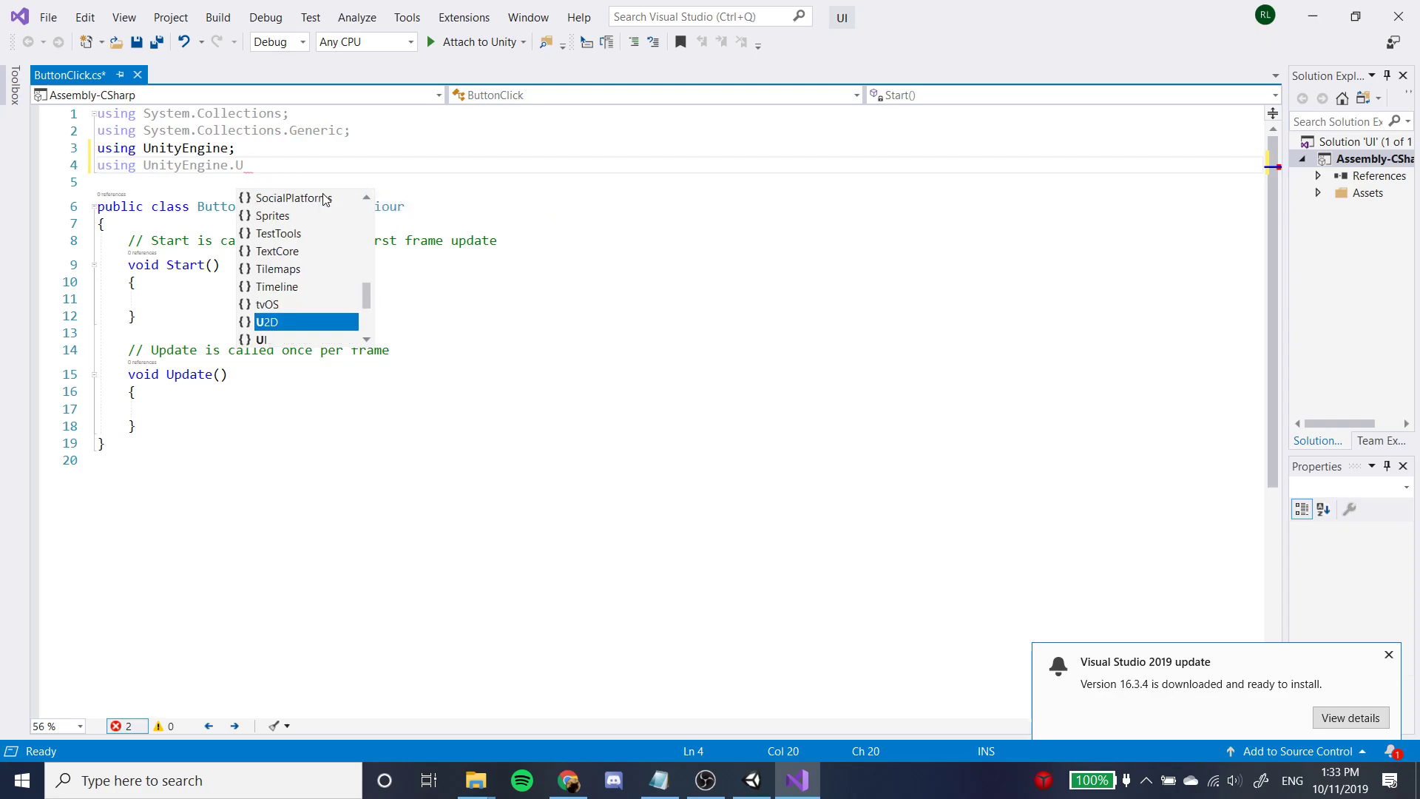
key("Escape")
key("BackSpace")
type(";")
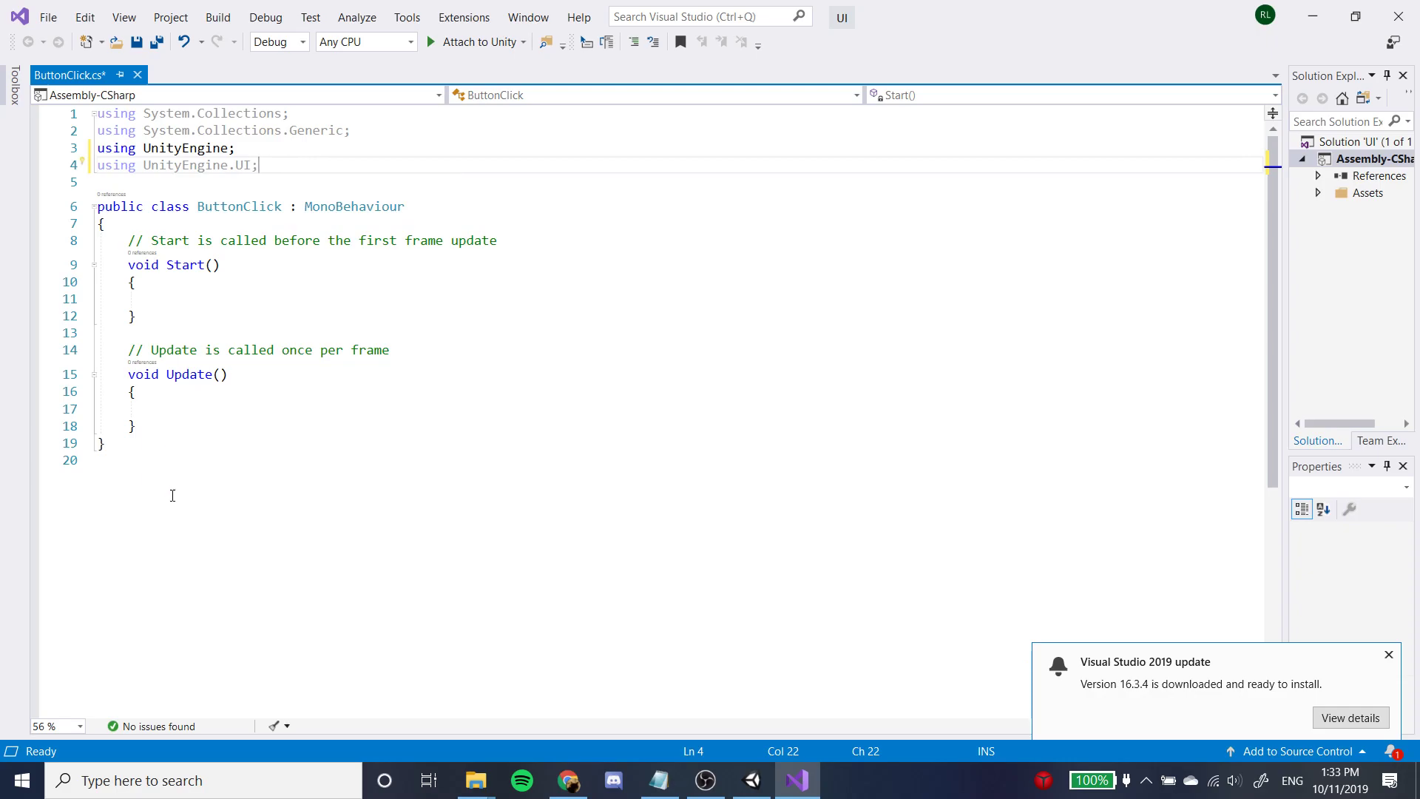
Delete the default Start and Update methods with their comments from the ButtonClick class.
left_click_drag(138, 426, 131, 238)
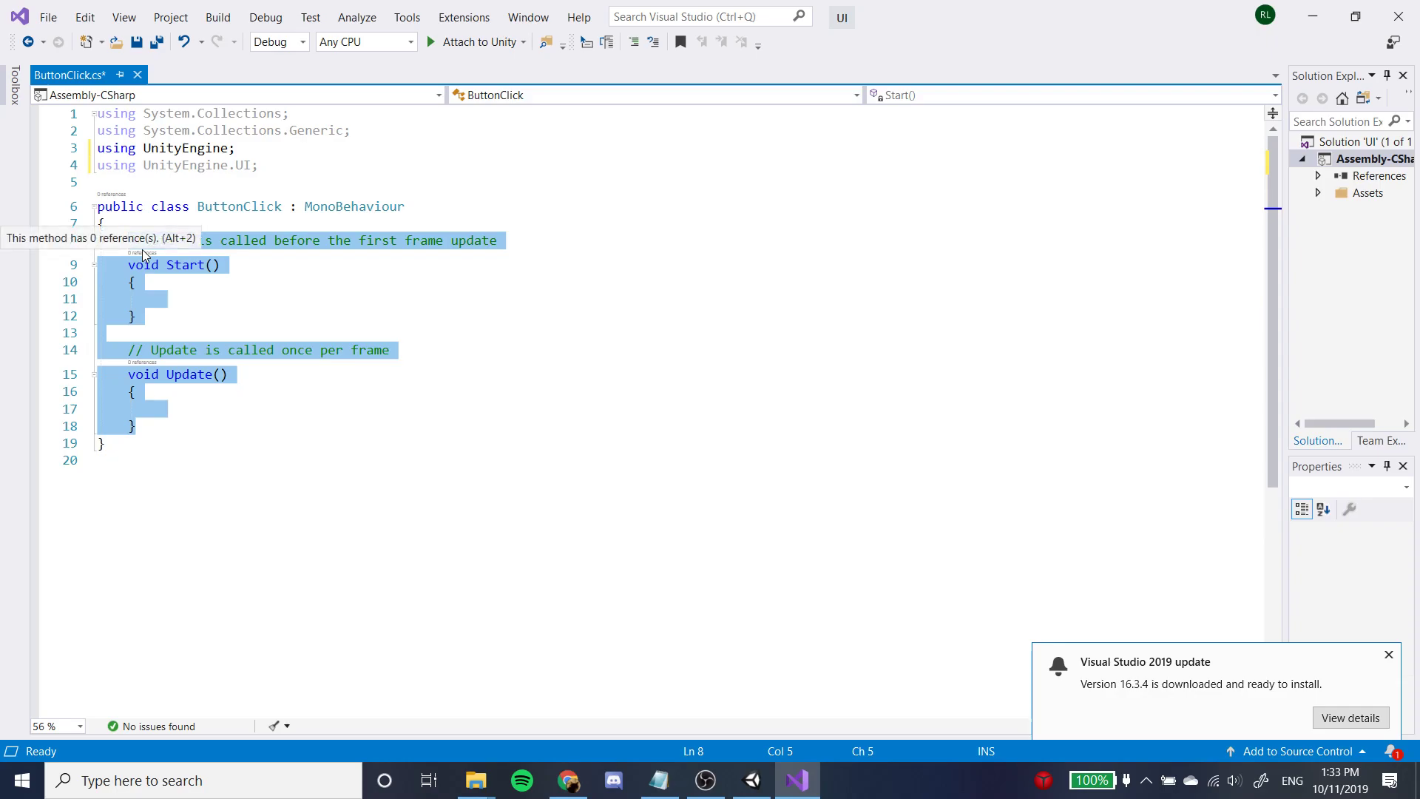
key("Delete")
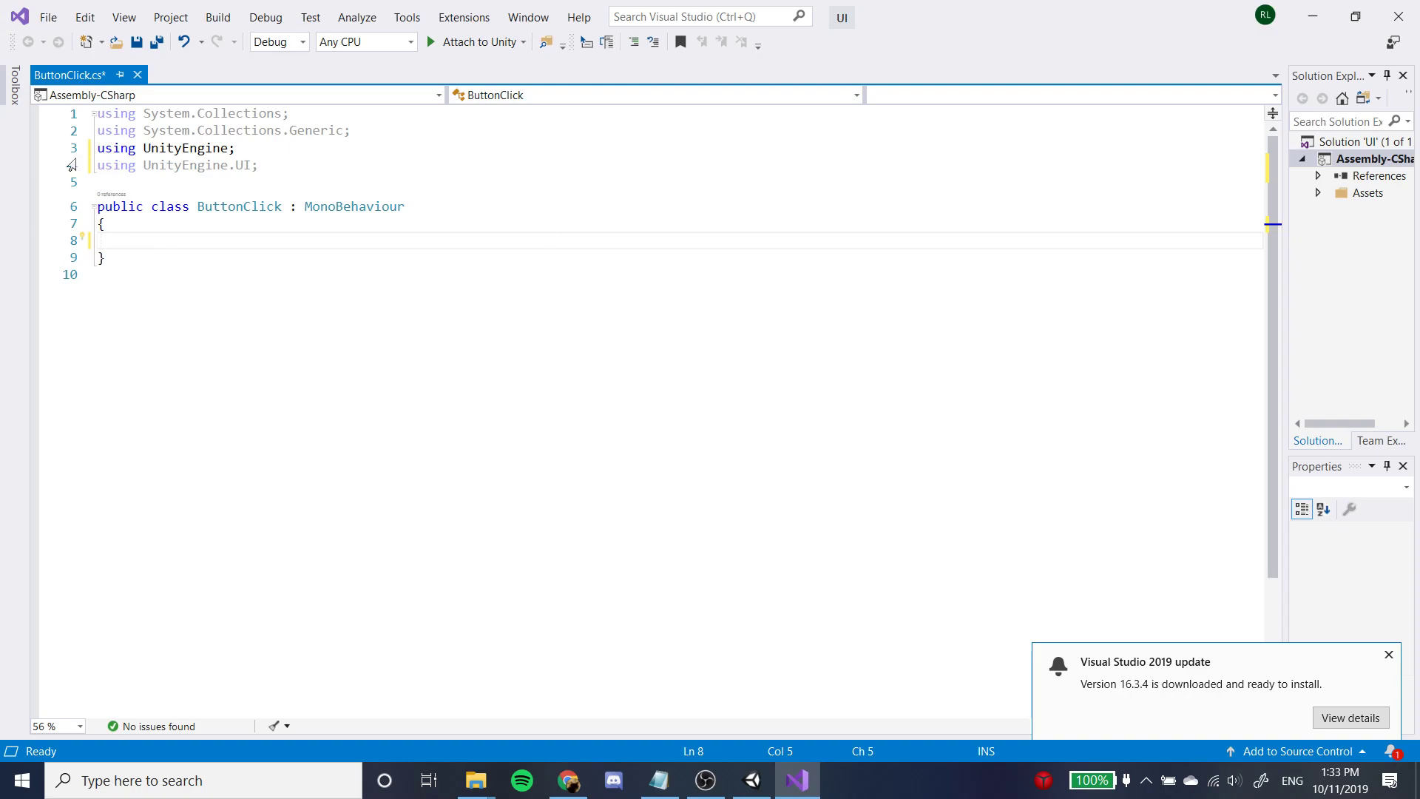
mouse_move(88, 167)
left_click(260, 167)
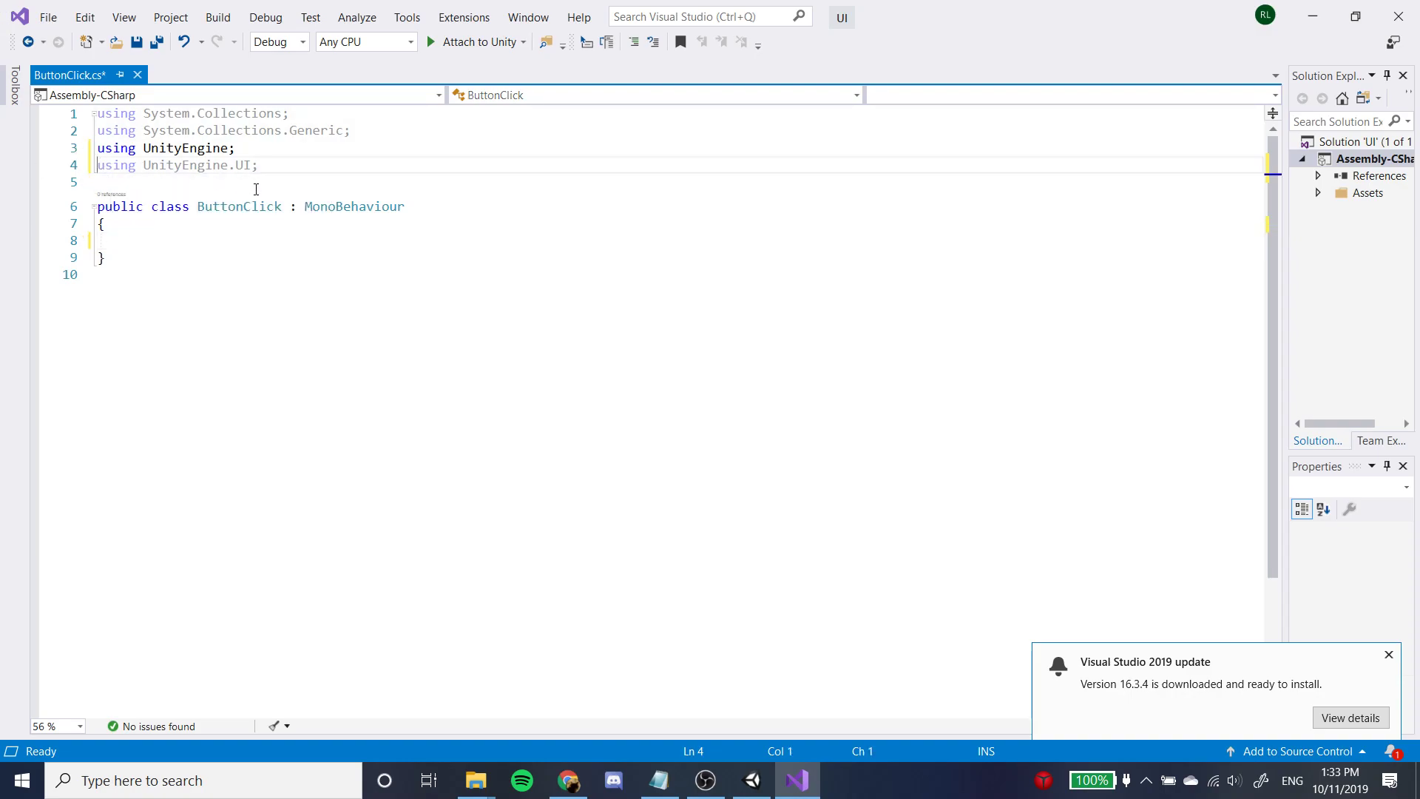
left_click_drag(264, 169, 90, 175)
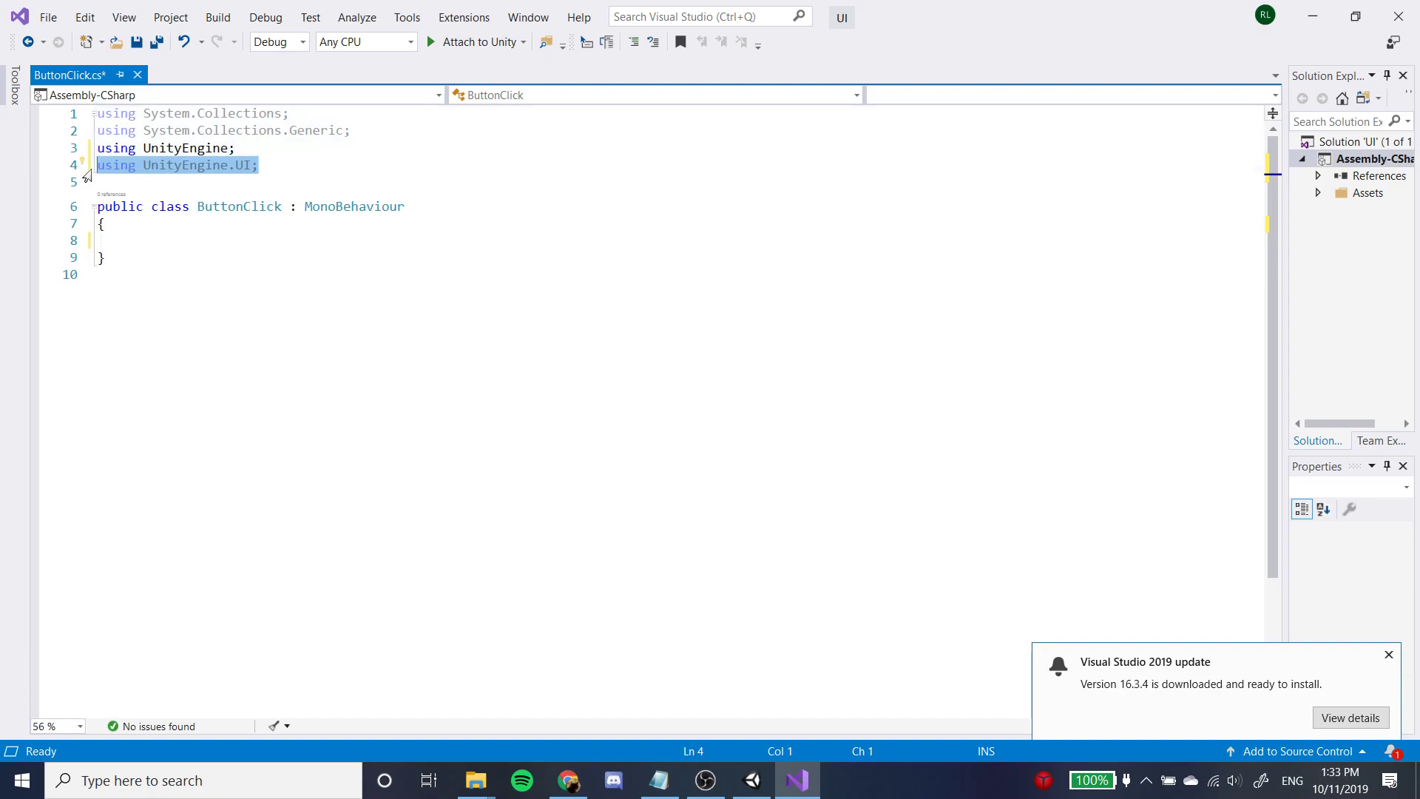
left_click(255, 156)
Declare the field "public Text word;" inside the ButtonClick class.
mouse_move(151, 166)
left_click(174, 245)
type("Text ")
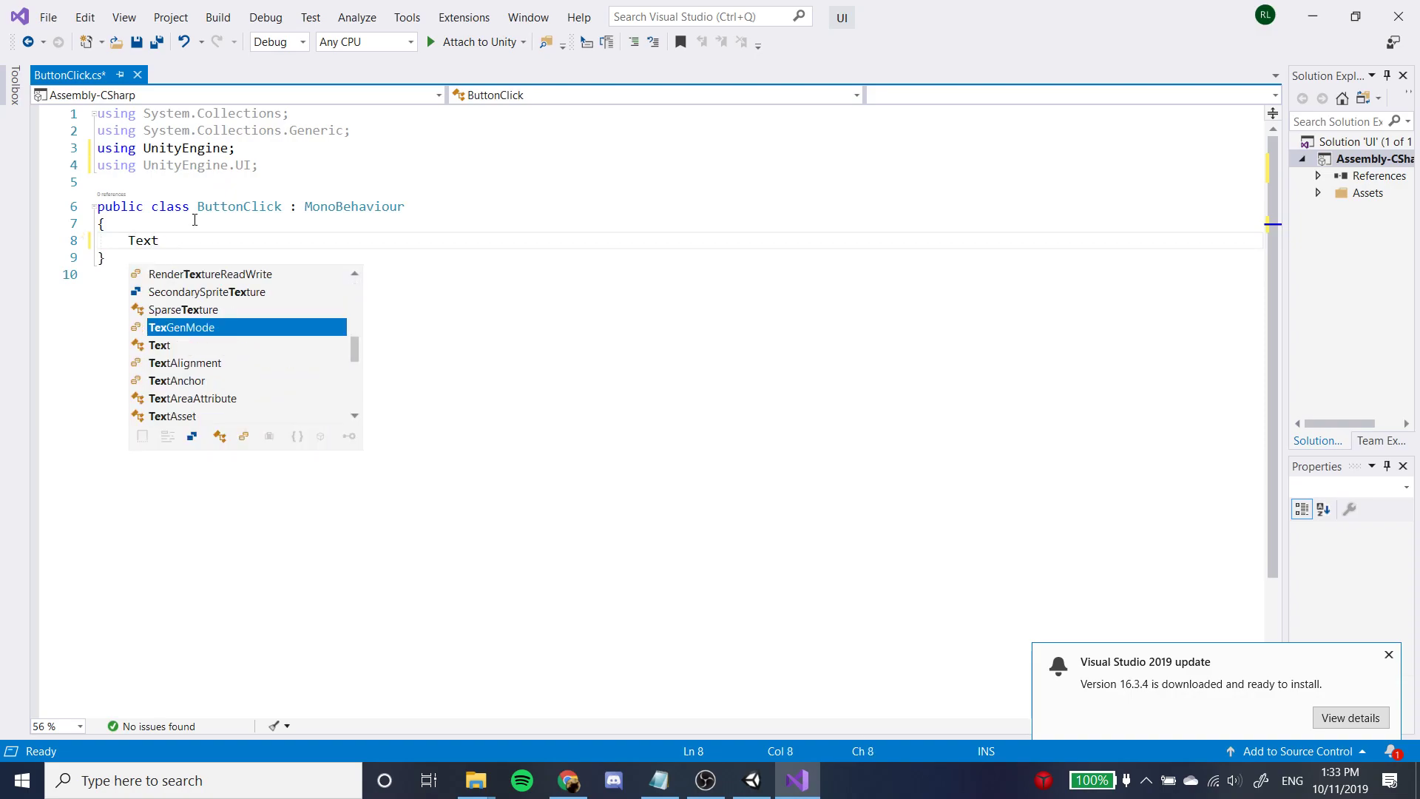
type("word =")
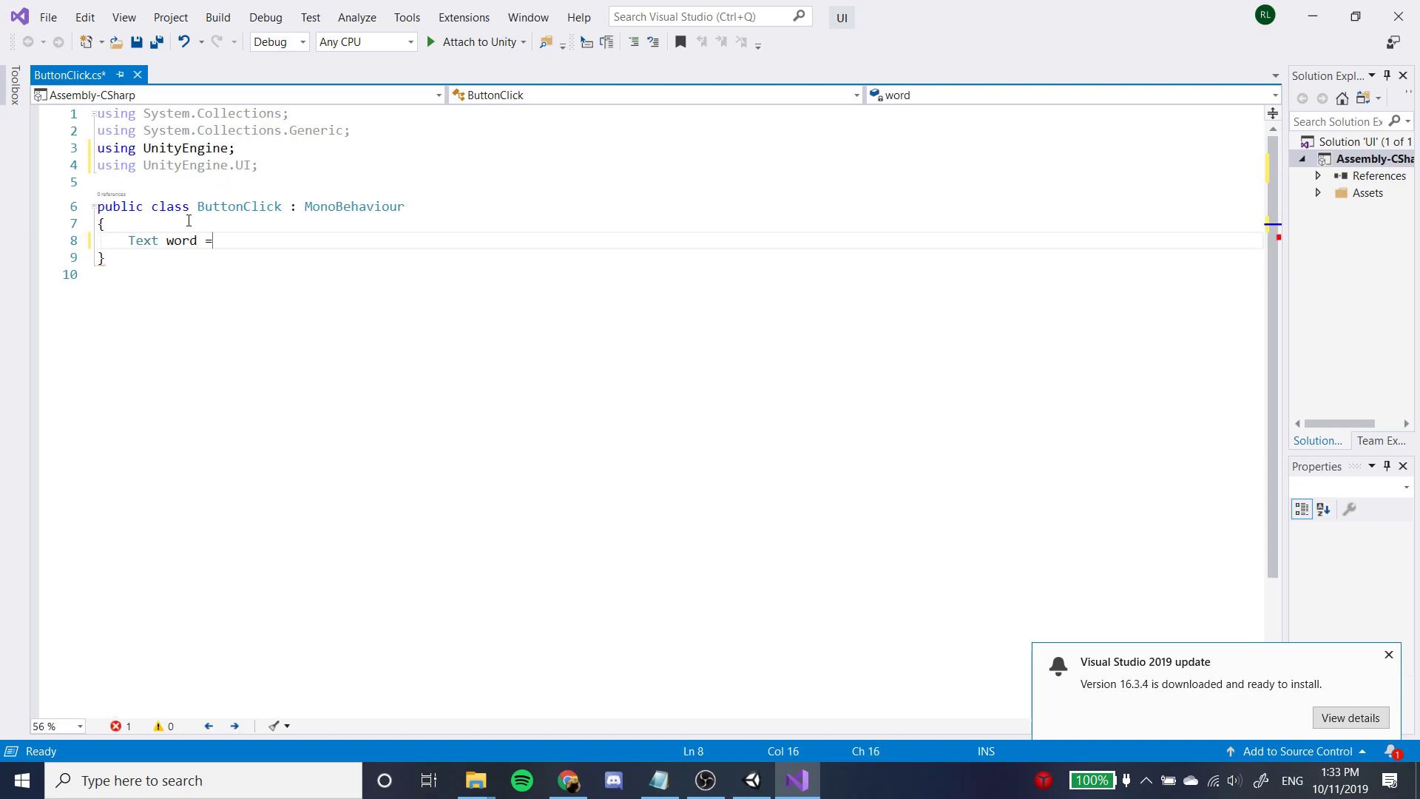
key("BackSpace")
key("BackSpace")
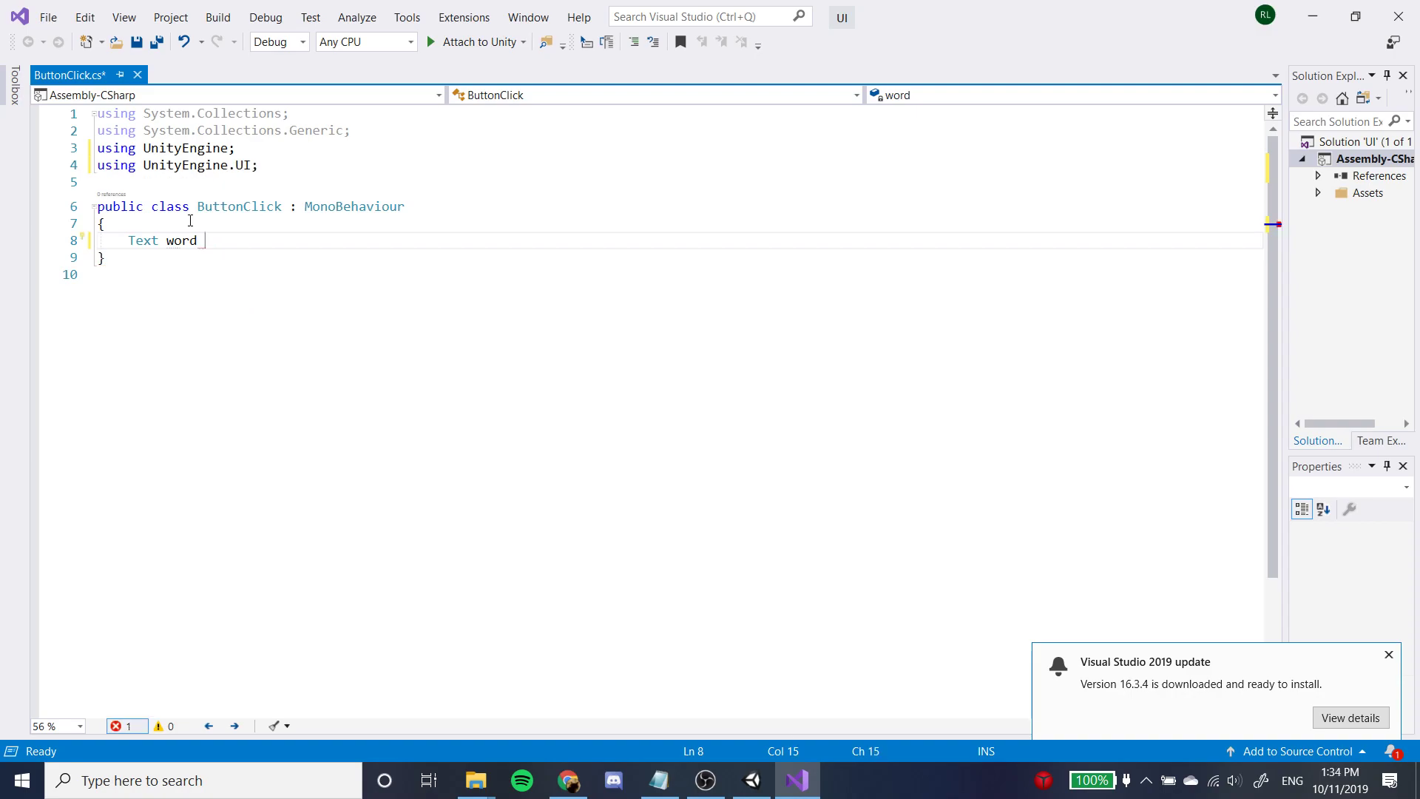
key("BackSpace")
key("BackSpace")
type("d;")
left_click(129, 241)
type("public")
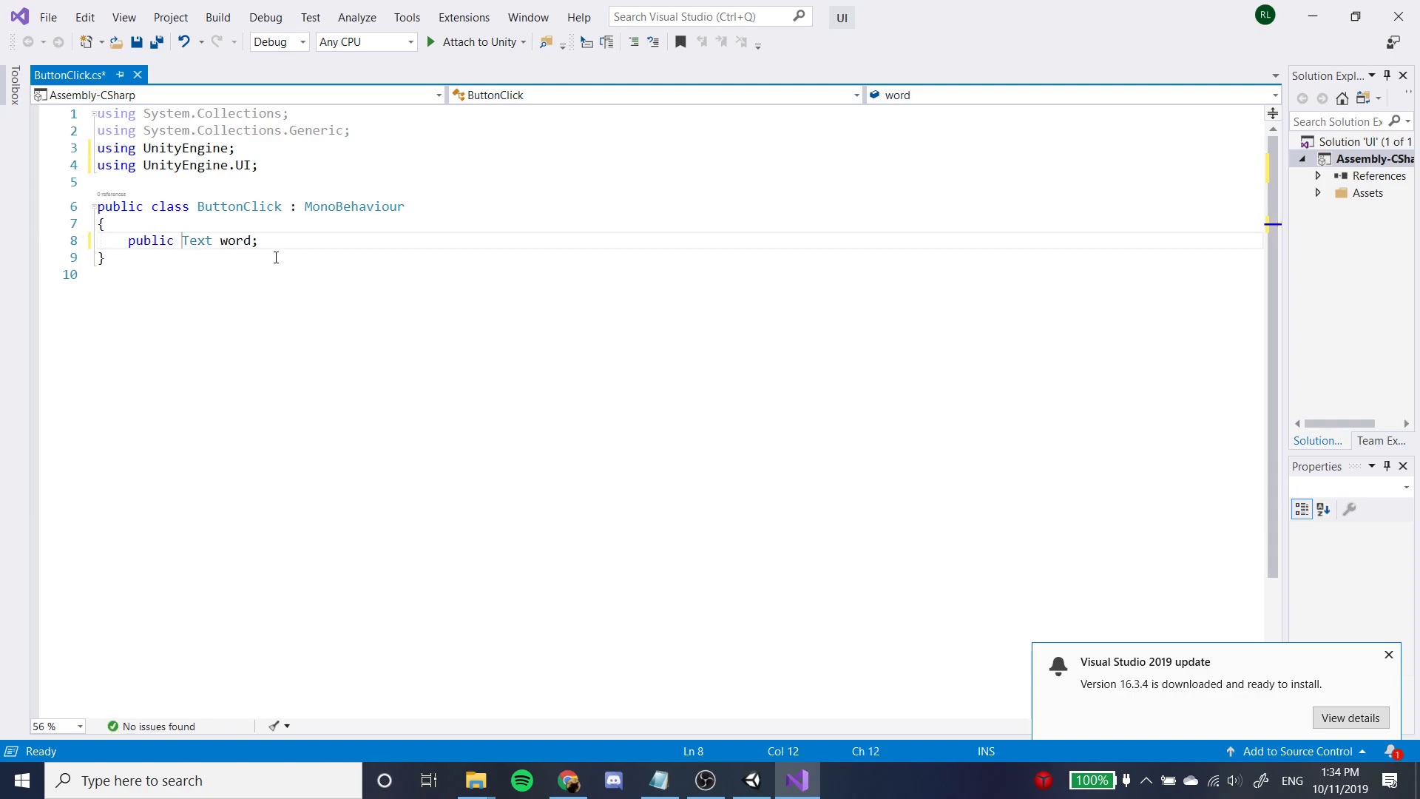
left_click(199, 240)
mouse_move(212, 243)
left_mouse_down()
mouse_move(179, 241)
mouse_move(191, 239)
left_mouse_up()
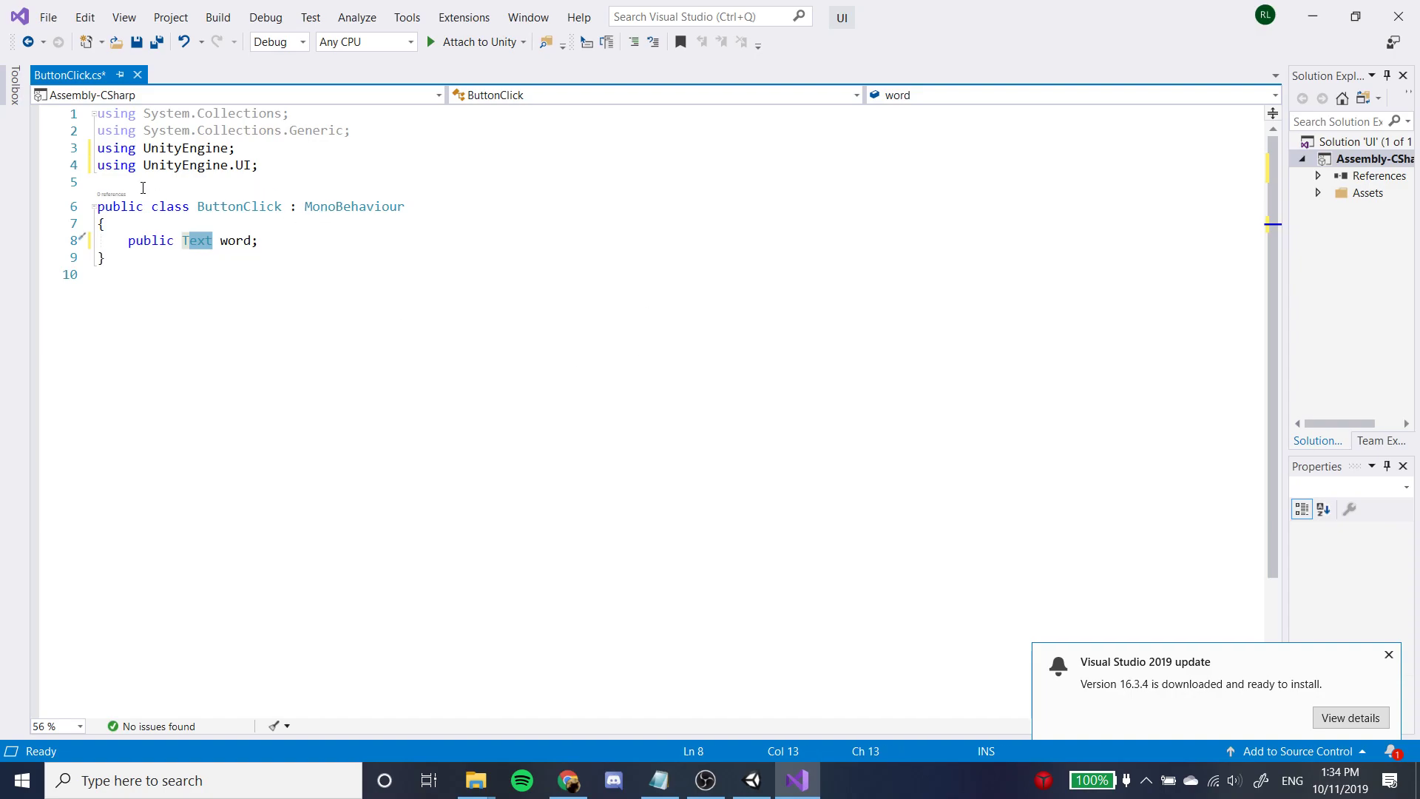
left_click(259, 166)
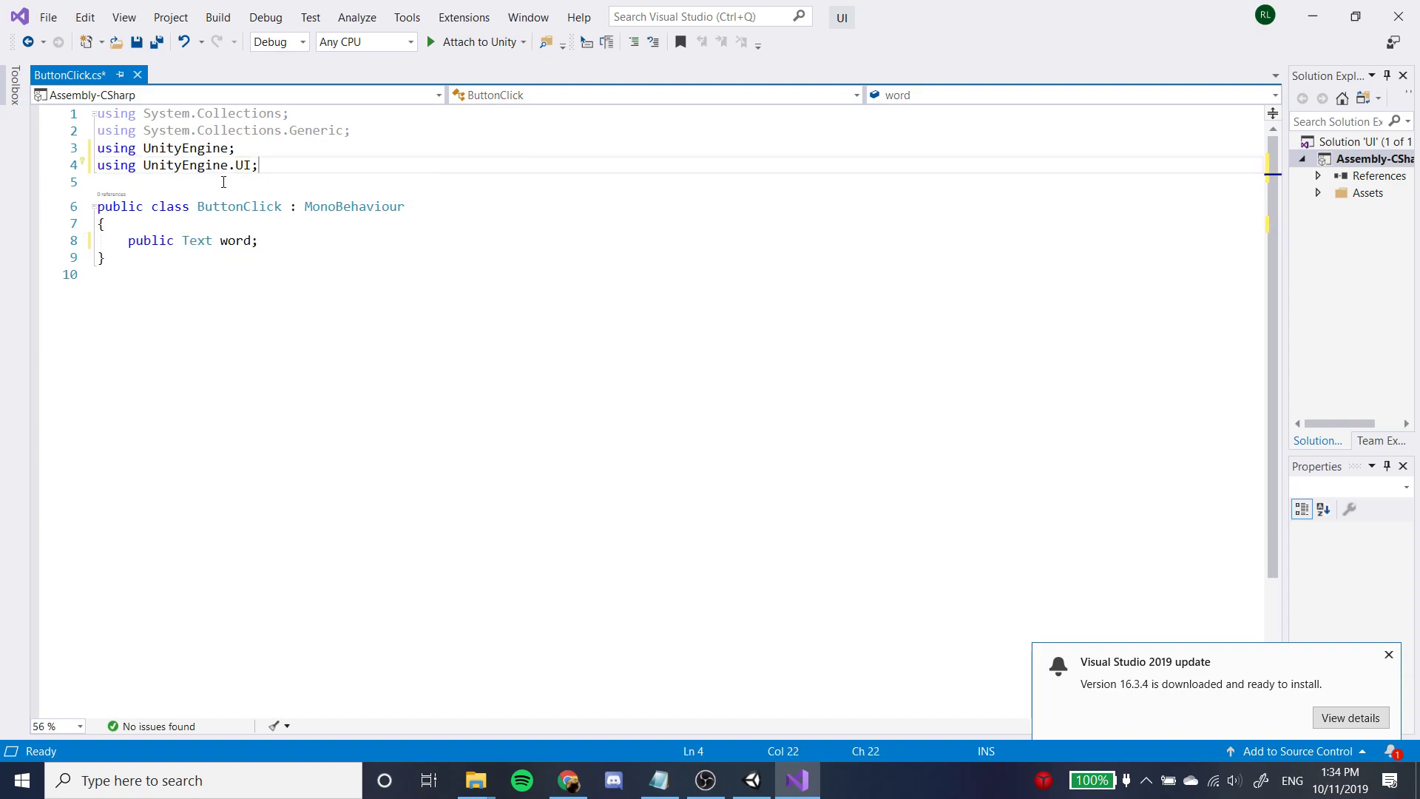
Leave a blank line below the word field and begin a new member declaration with "public".
left_click(364, 248)
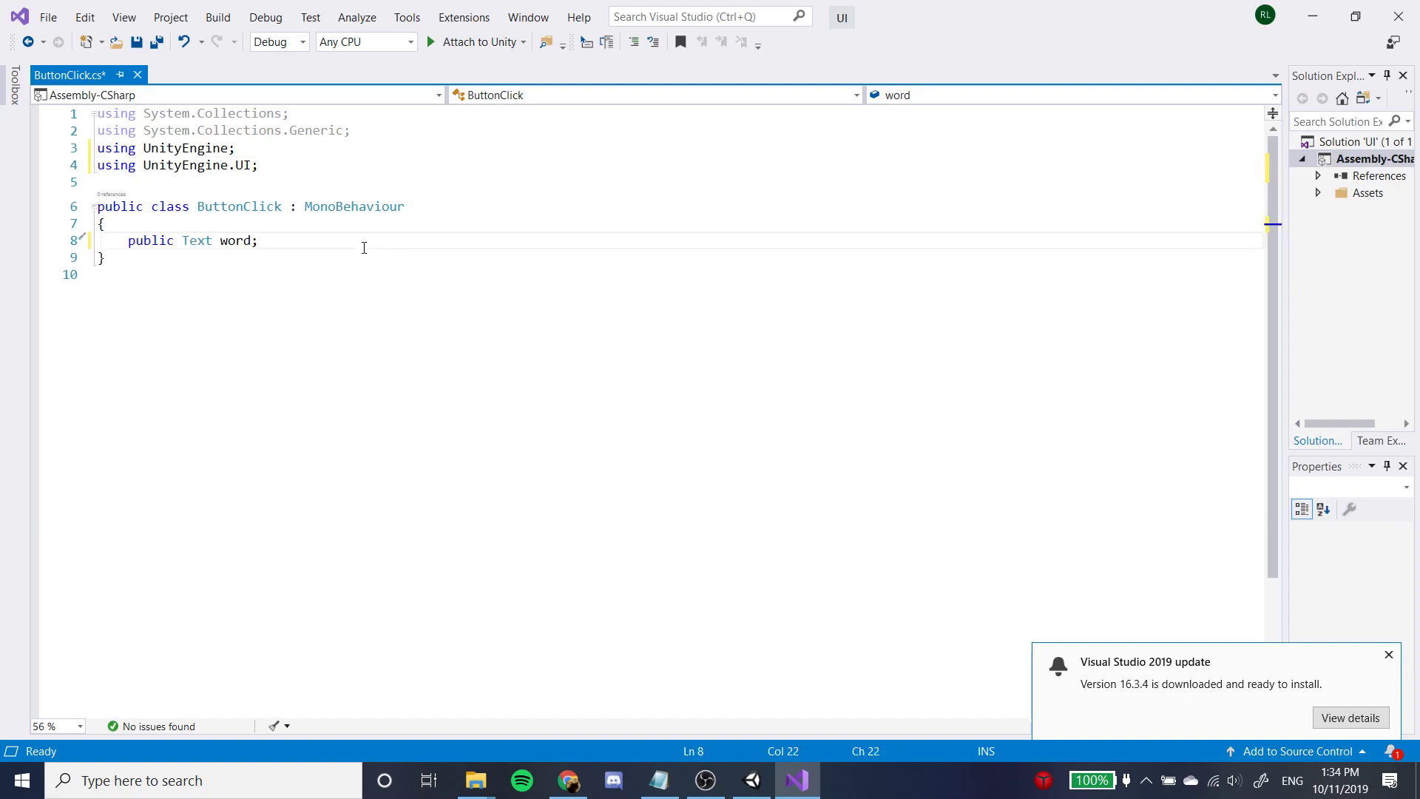
key("Return")
key("Return")
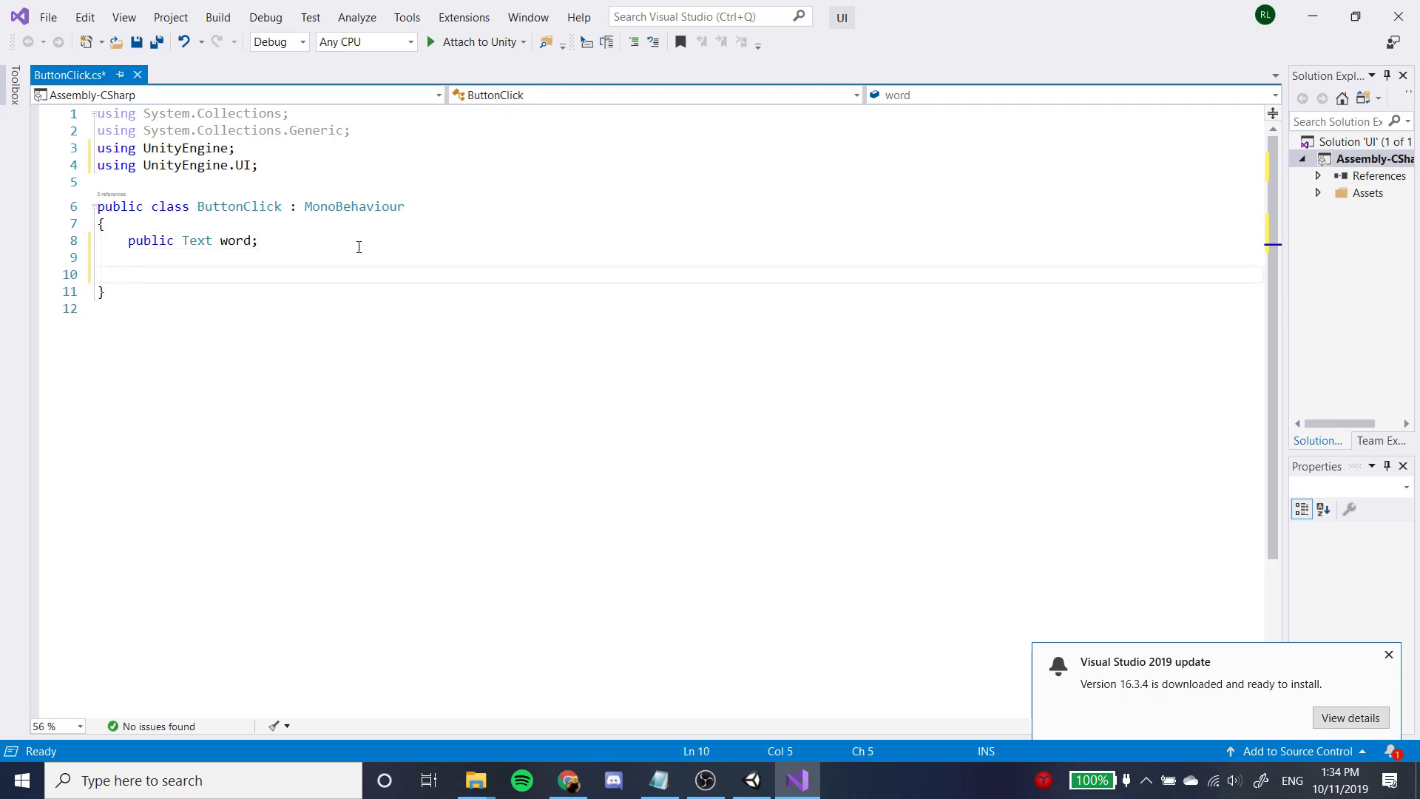
type("public")
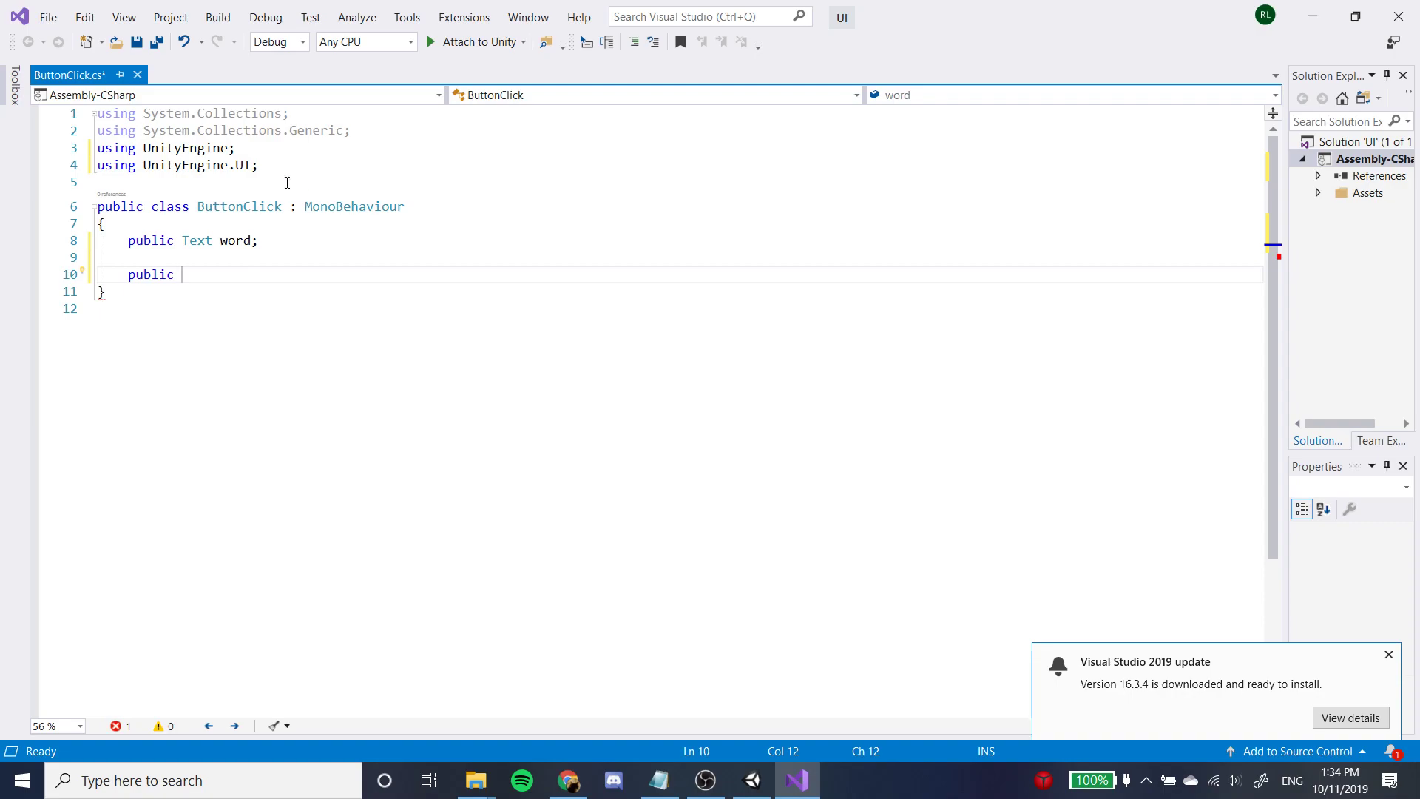
Add the directive "using UnityEngine.SceneManagement;" below the UnityEngine.UI directive.
left_click(311, 164)
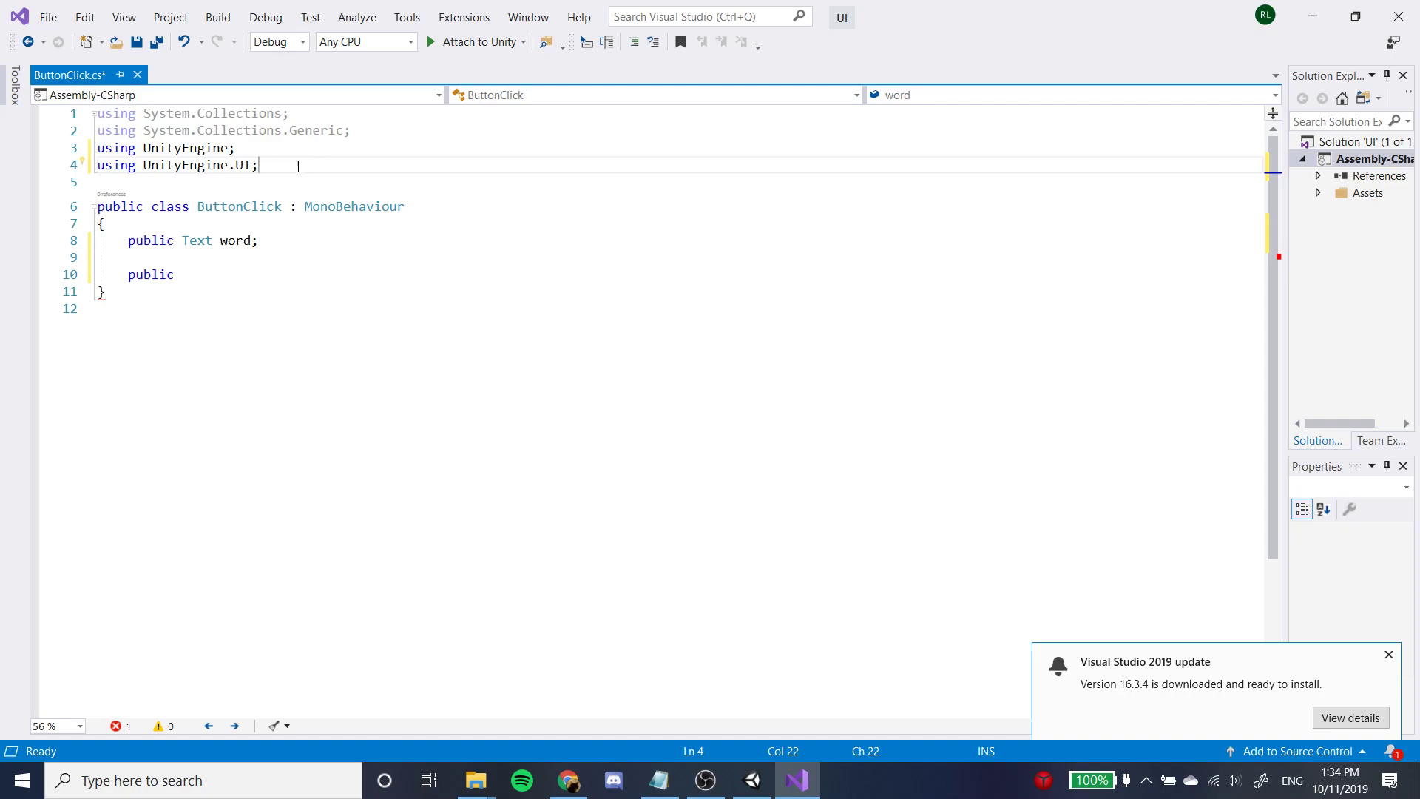
key("Return")
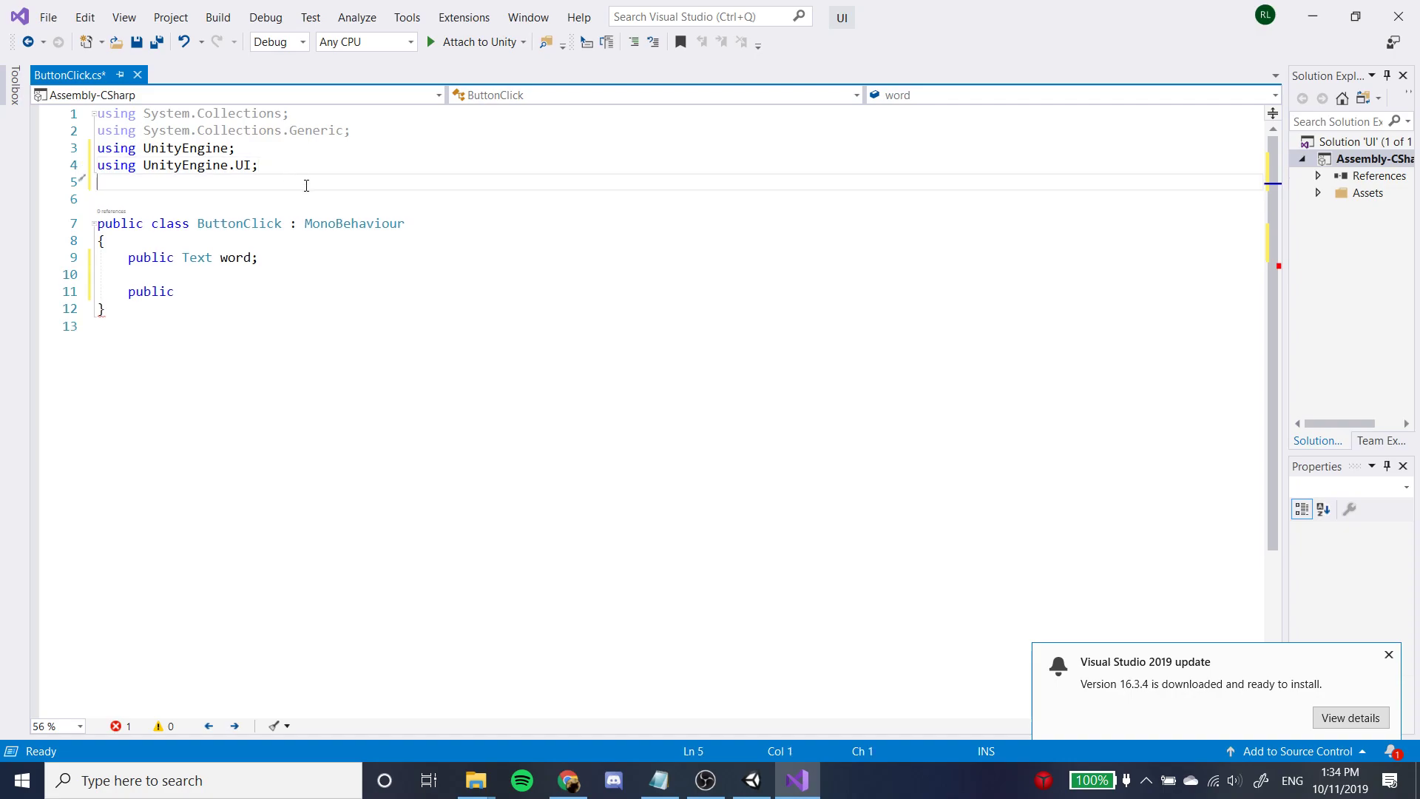
type("using ")
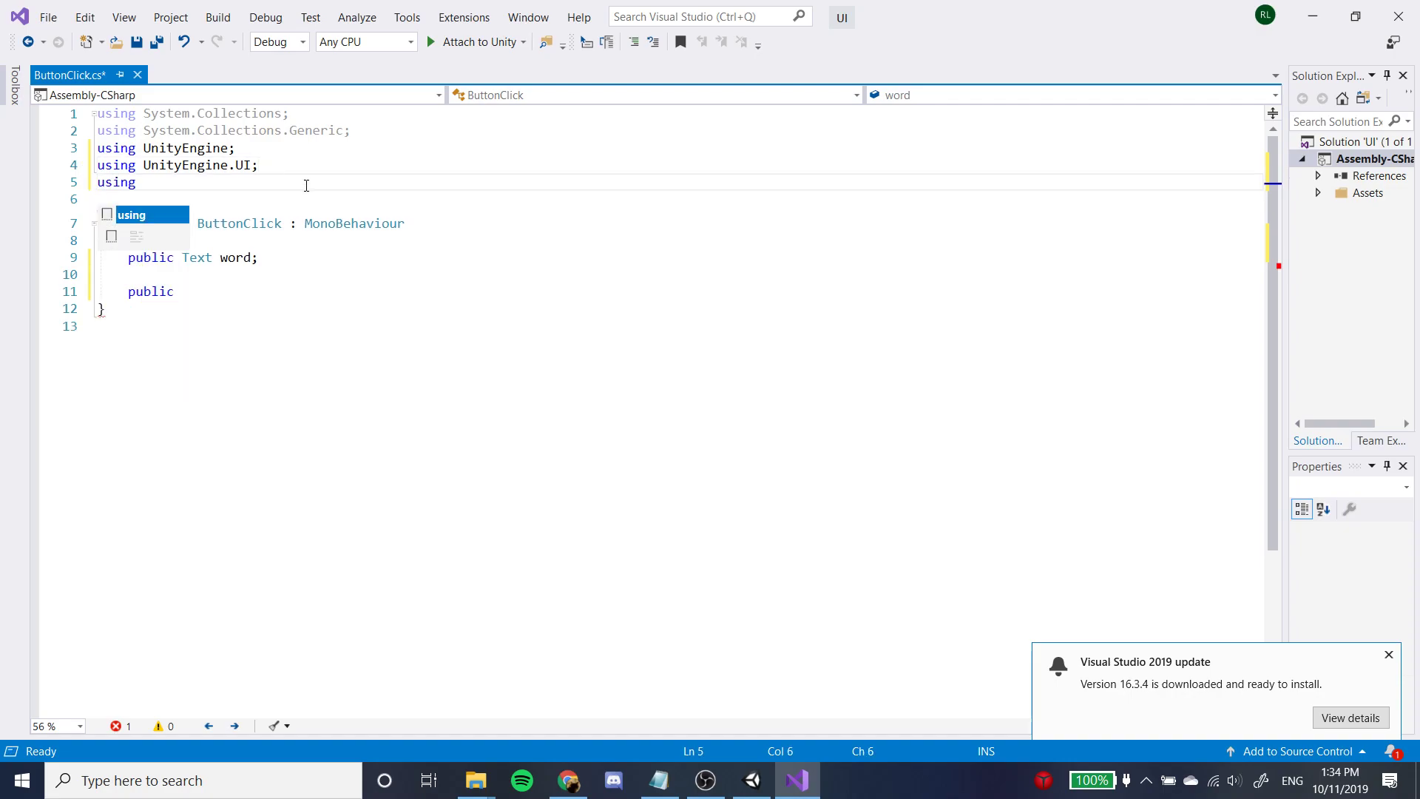
type("UnityEngi")
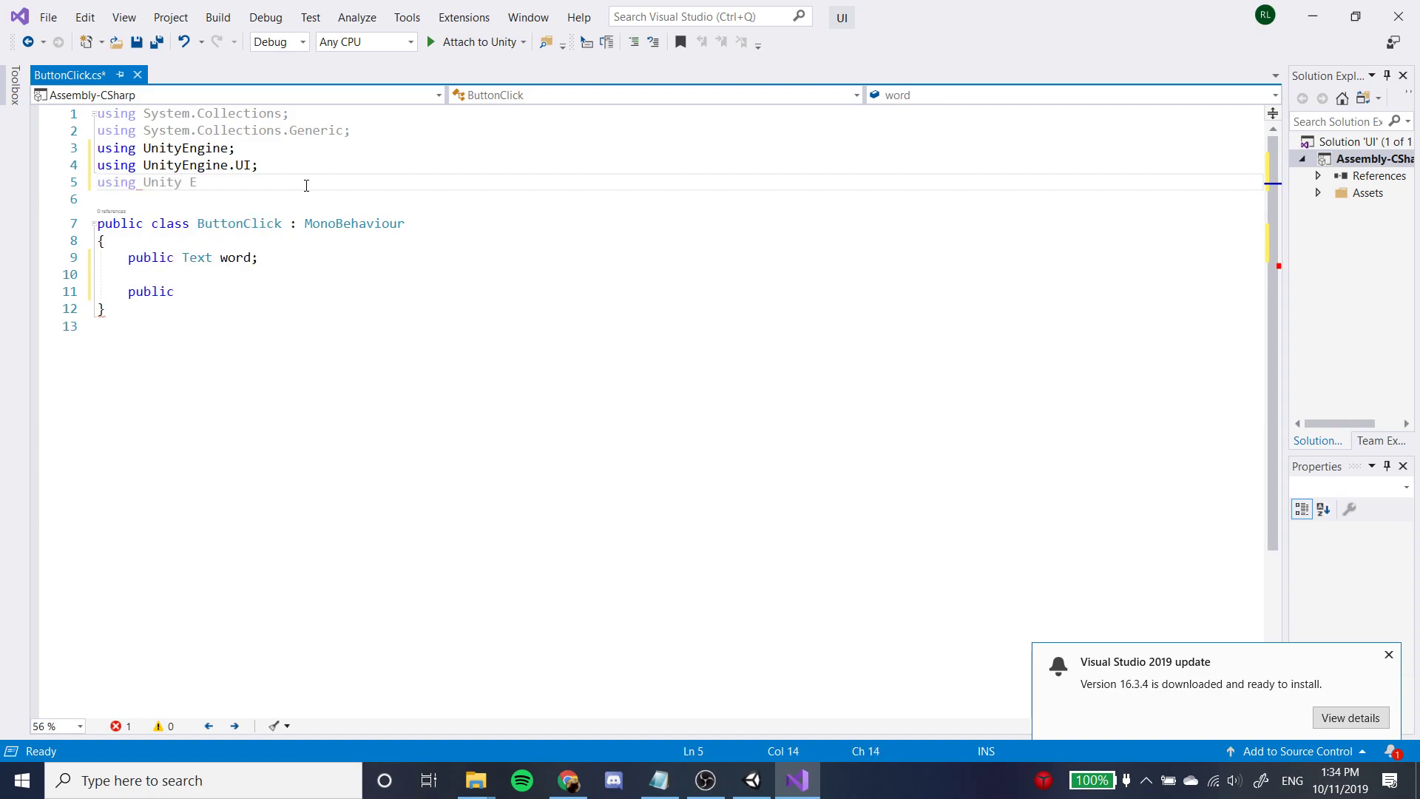
type("ne.")
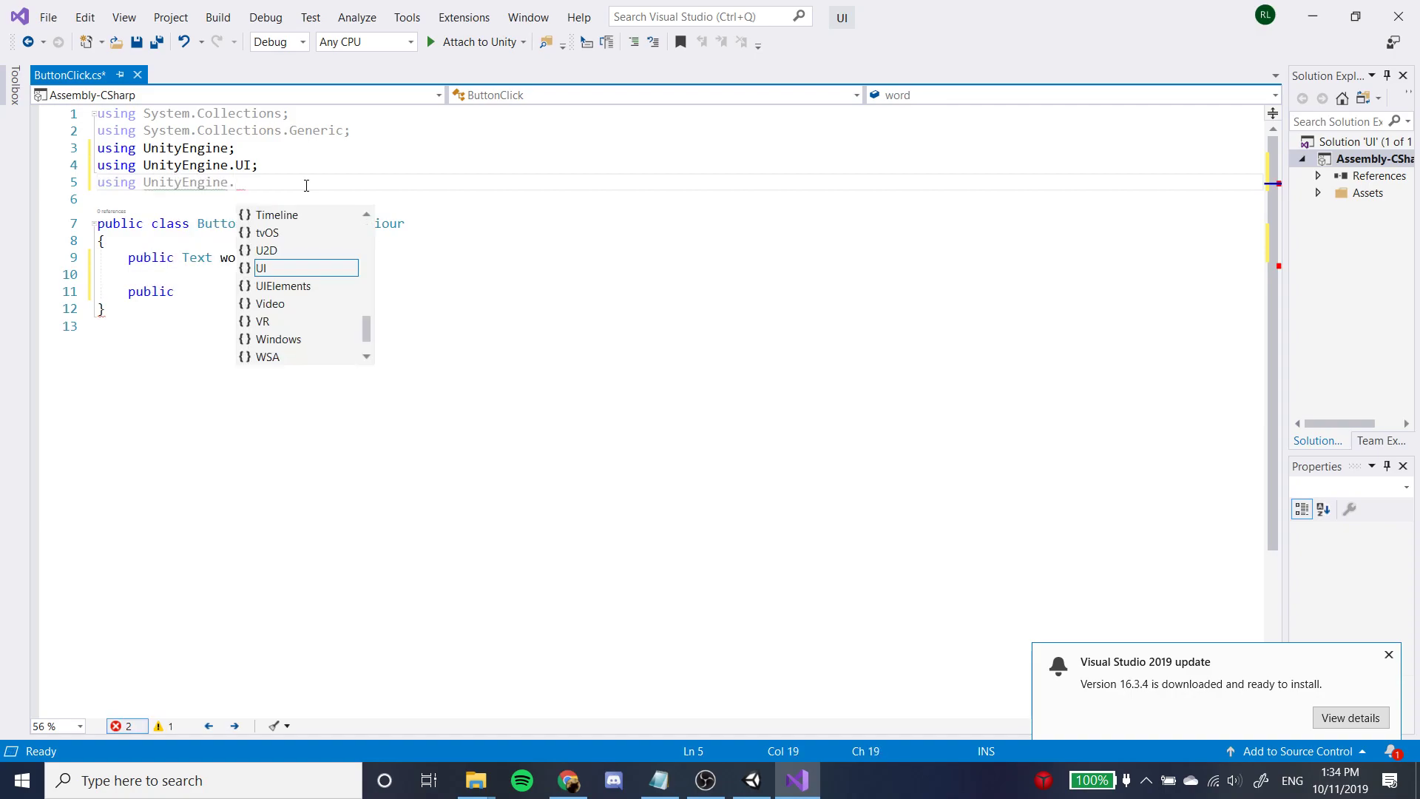
type("SceneManagement;")
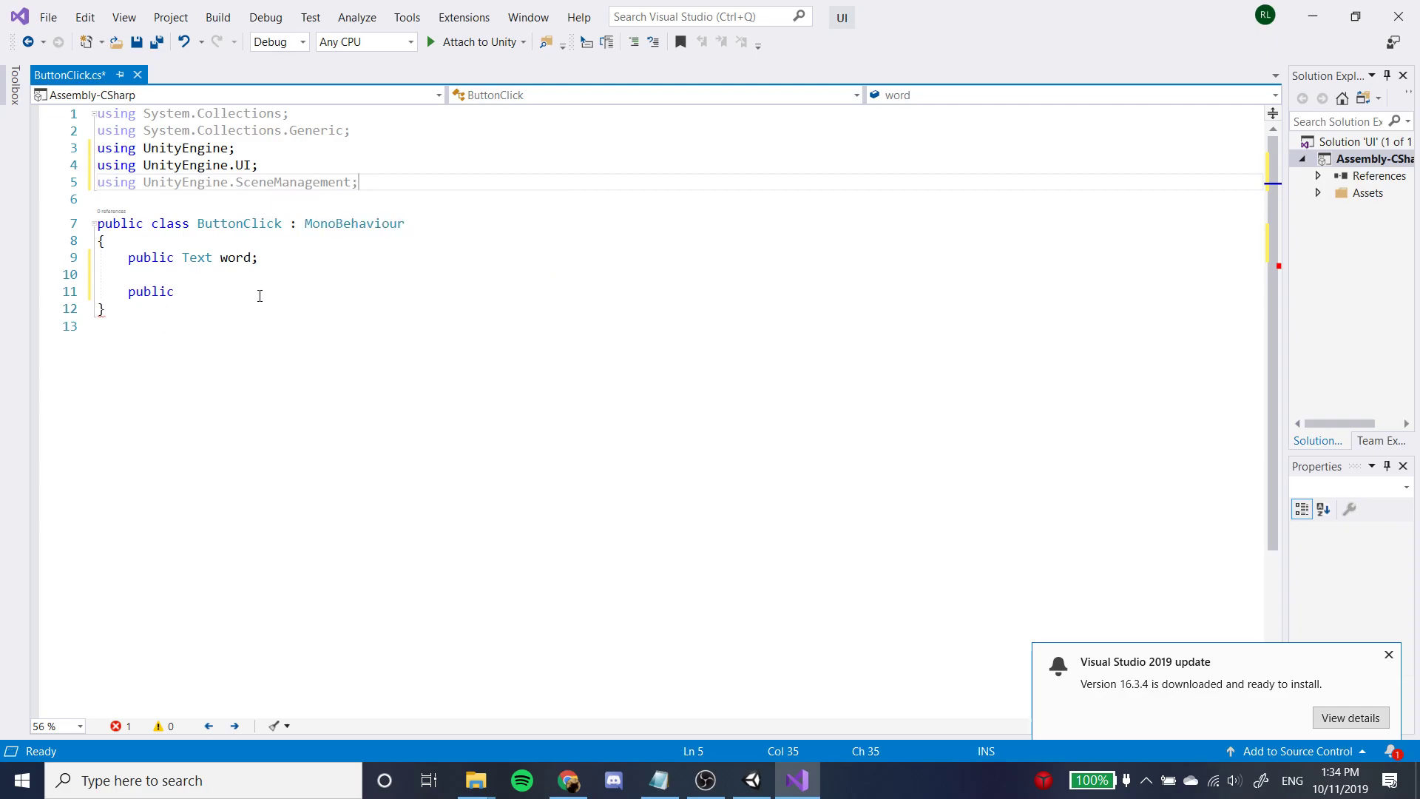
Complete the unfinished public declaration as an empty method "public void SwitchNewScene()" with a braced body.
left_click(238, 290)
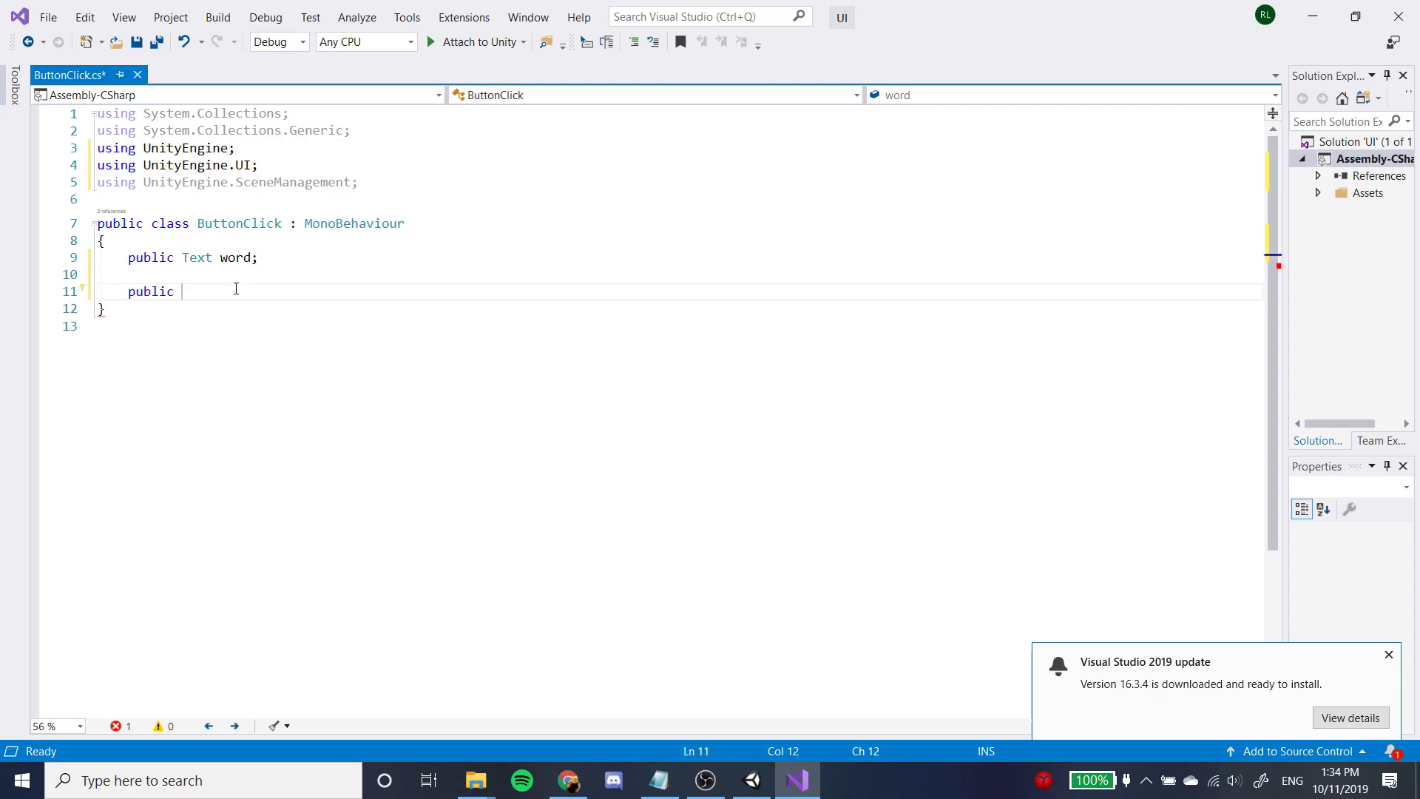
type("void Switch")
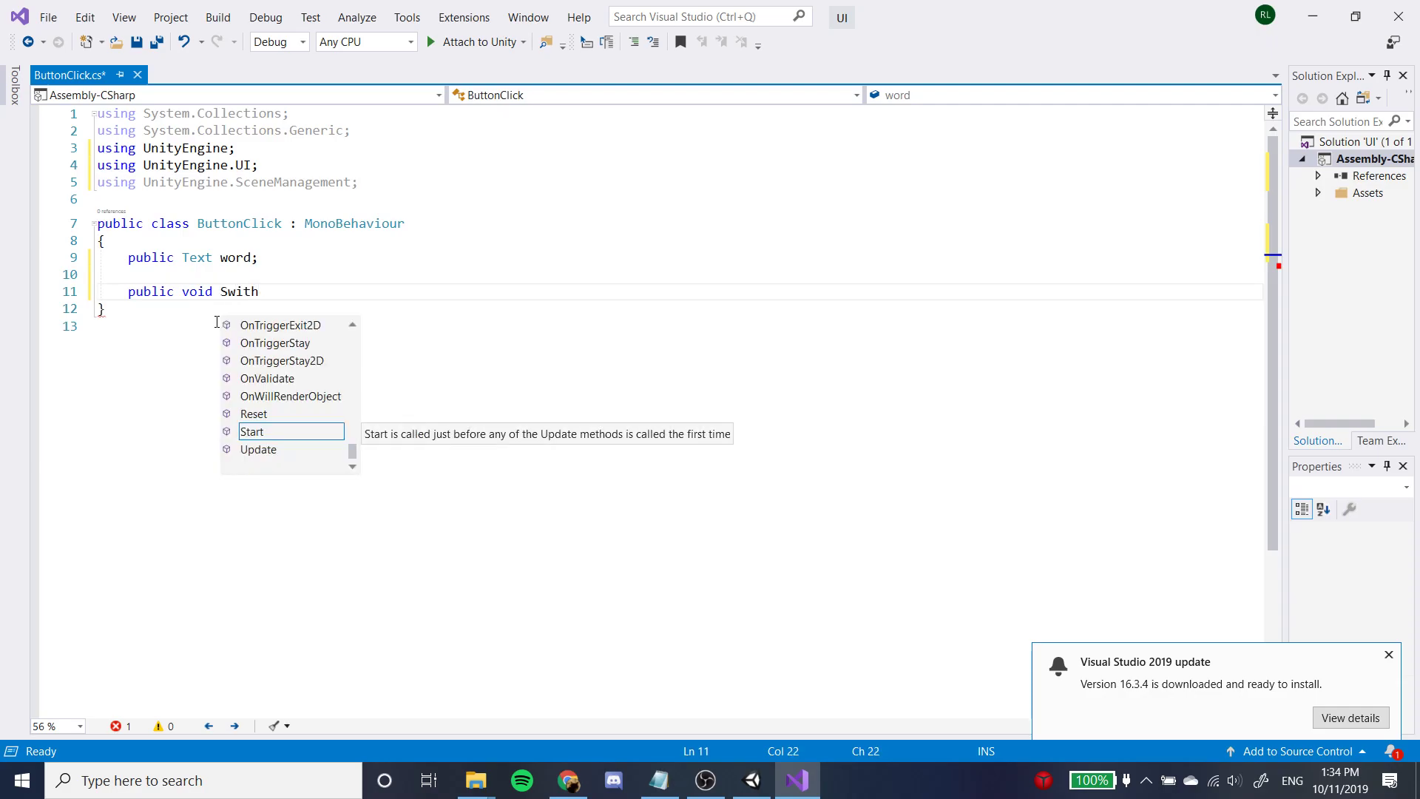
type("NewSceen")
key("BackSpace")
key("BackSpace")
type("ne()")
key("BackSpace")
key("BackSpace")
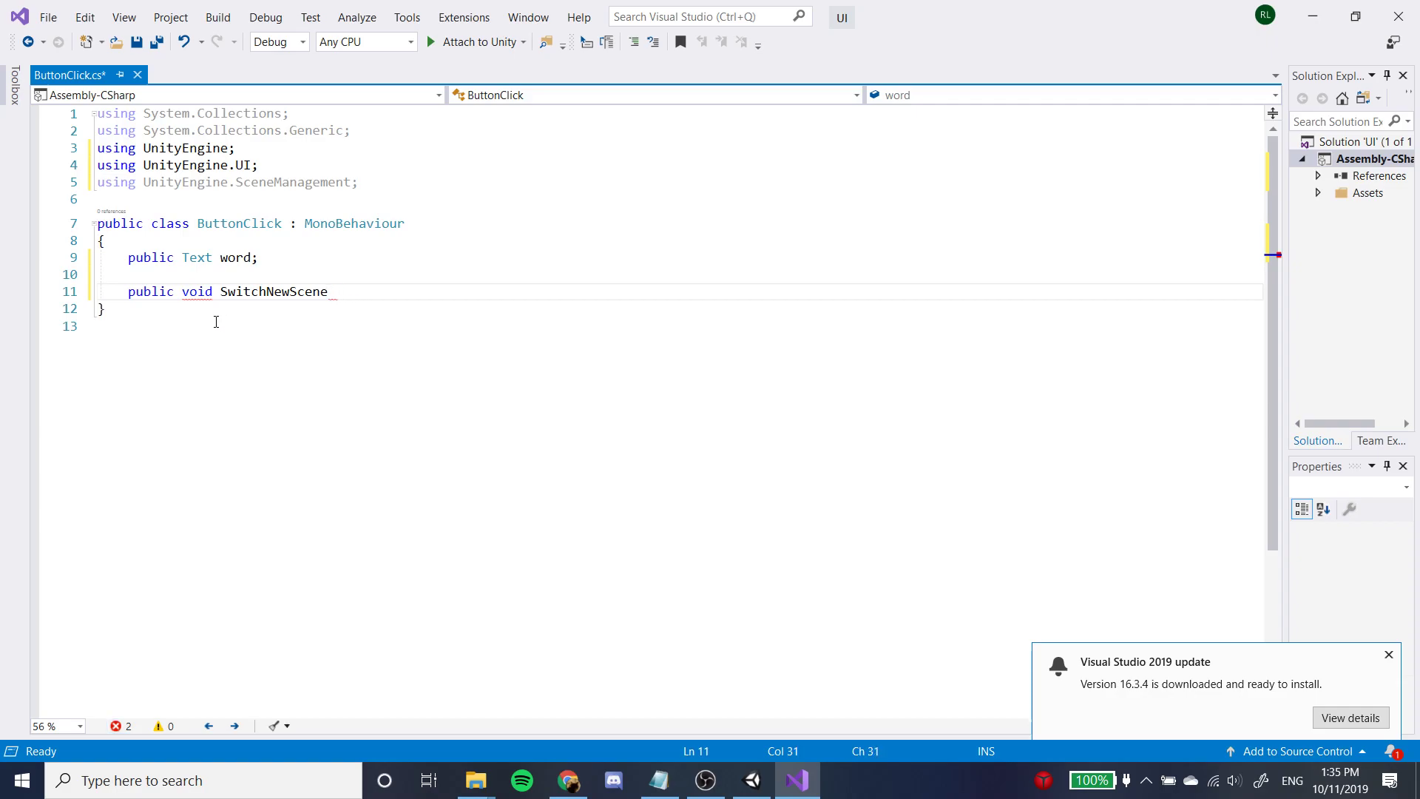
type("()")
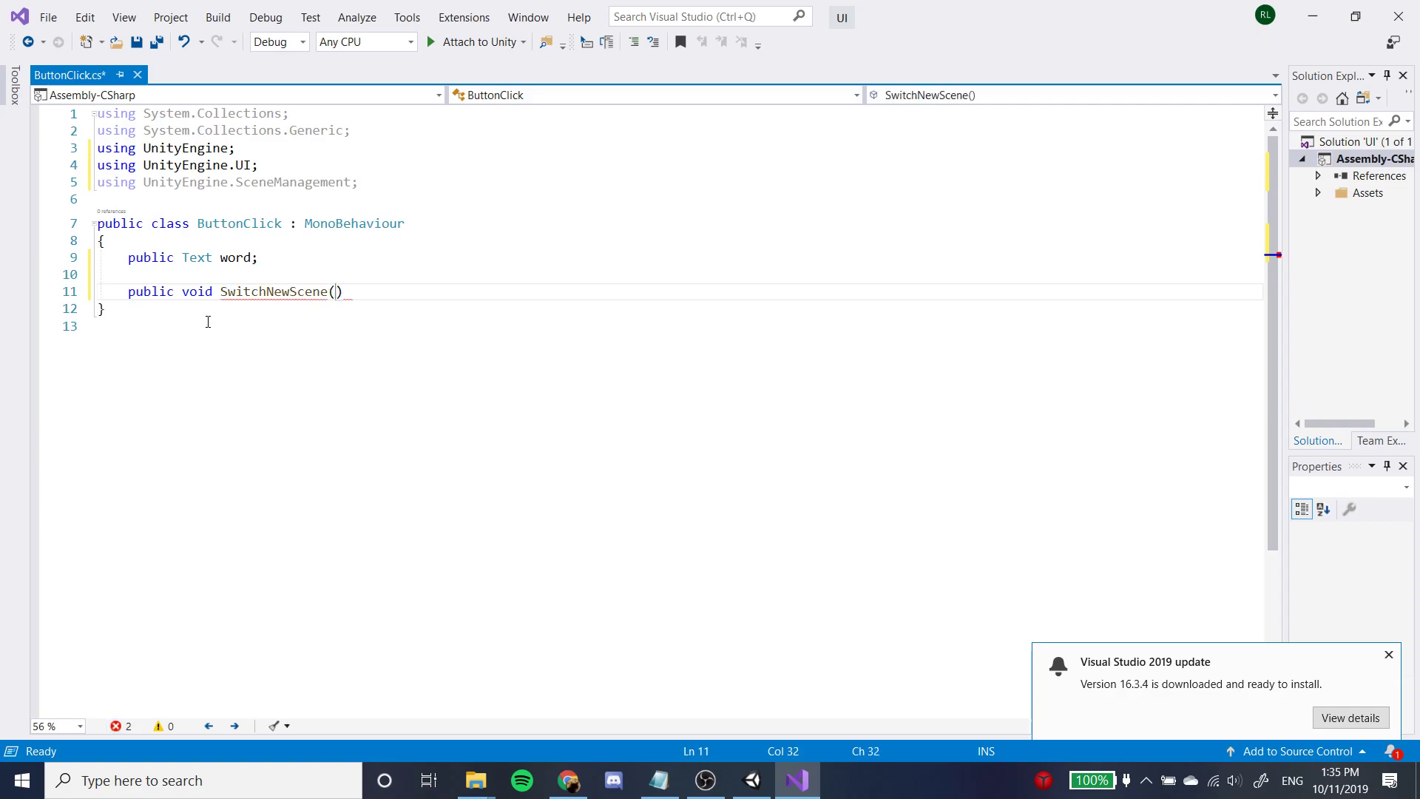
type(" {")
key("Return")
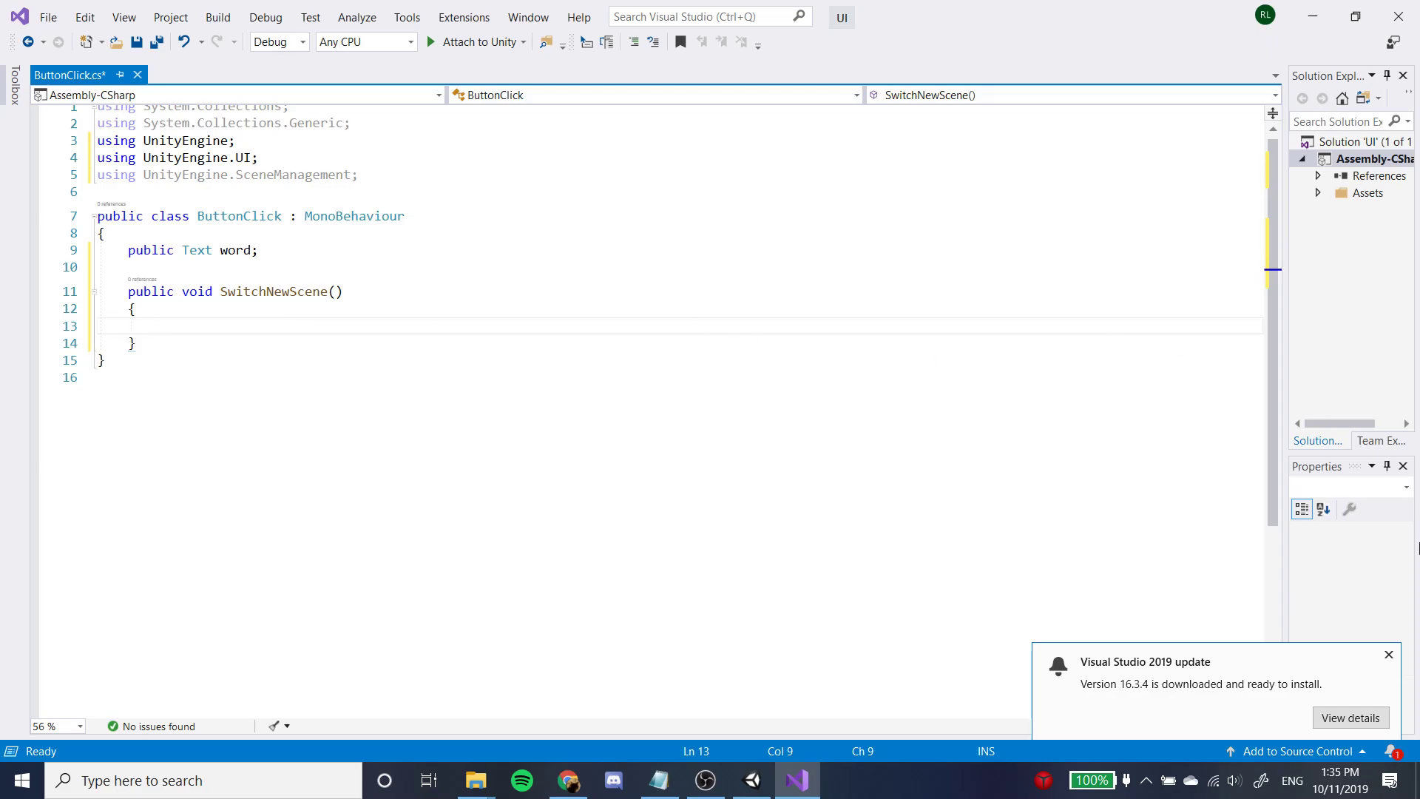
Add the statement SceneManager.LoadScene("New"); inside the SwitchNewScene method body and save the ButtonClick script.
type("SceneMa")
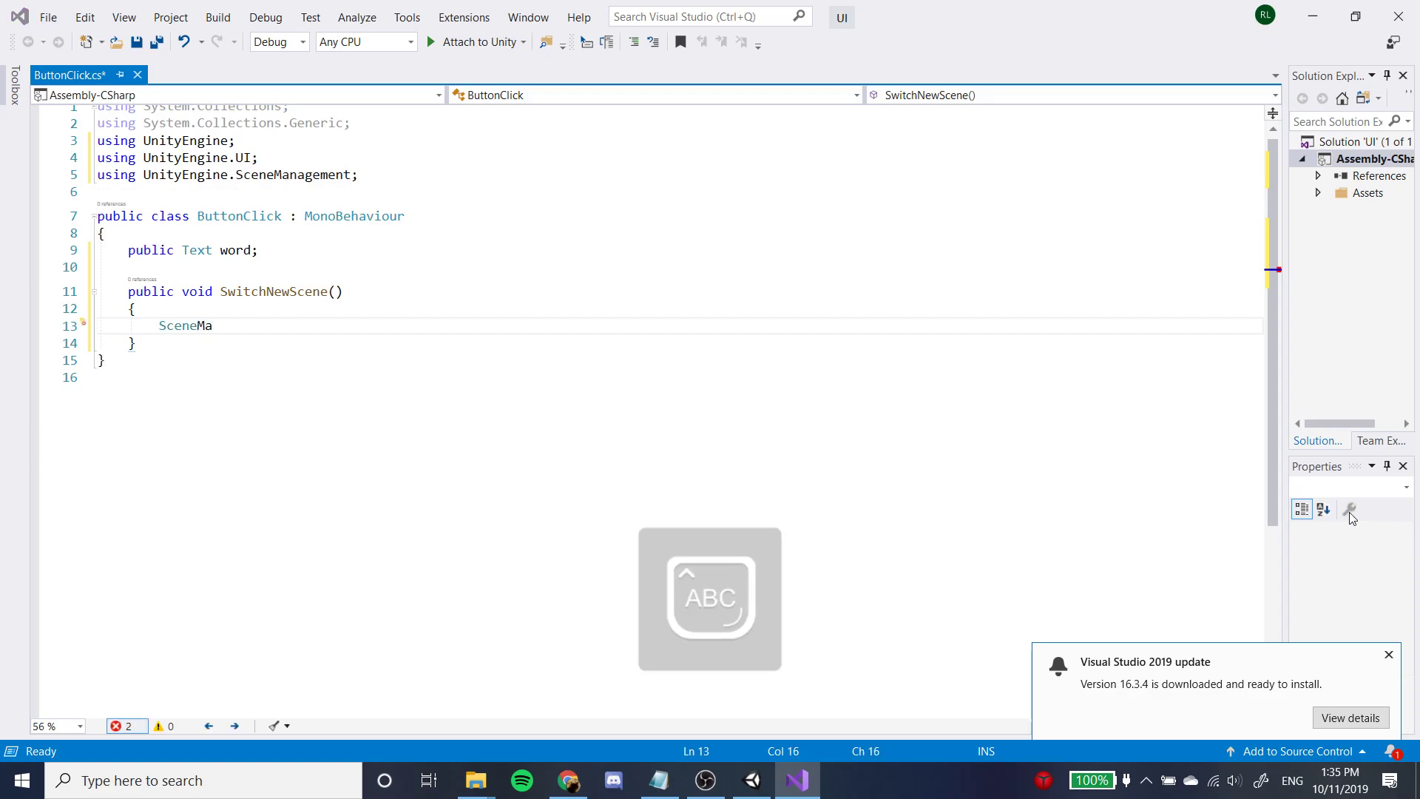
key("Caps_Lock")
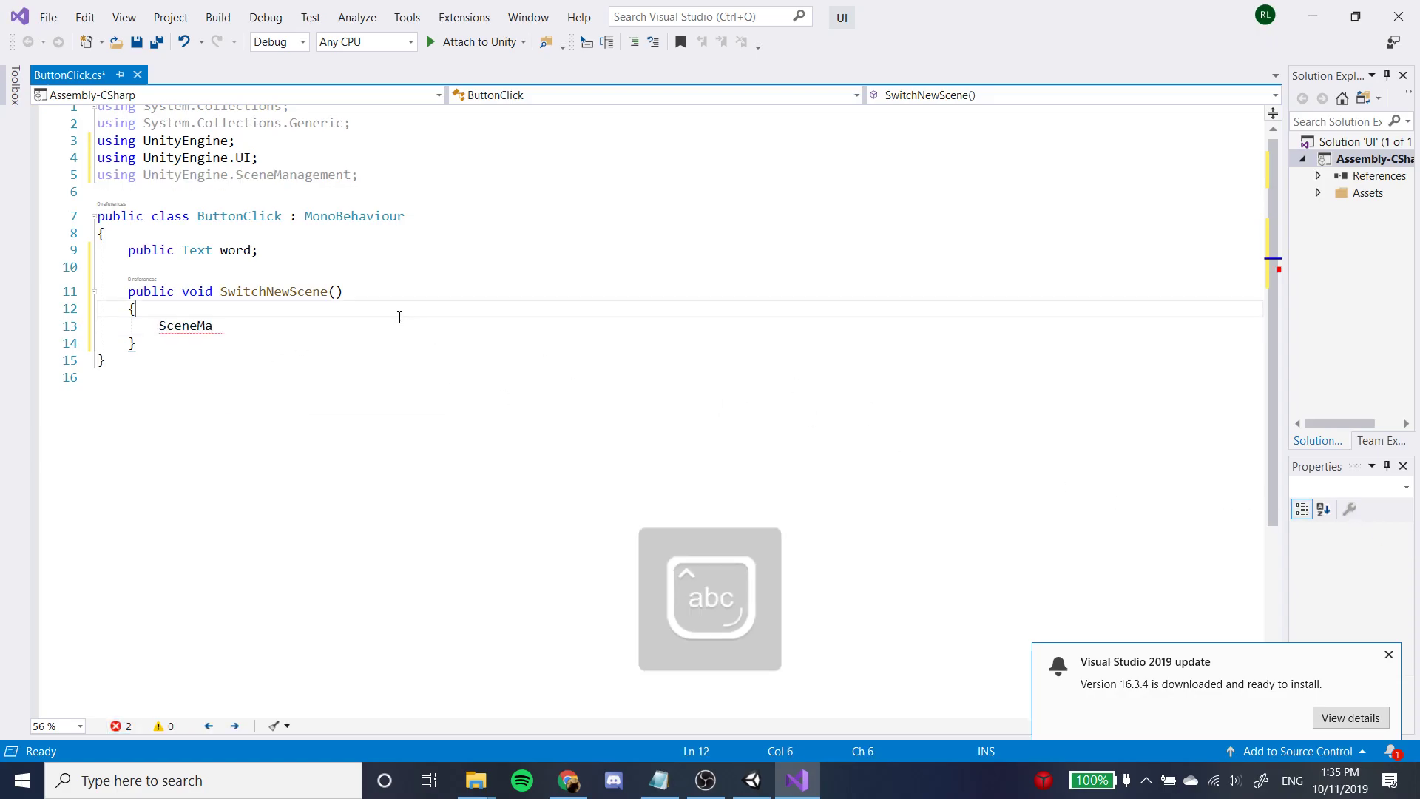
type("nager")
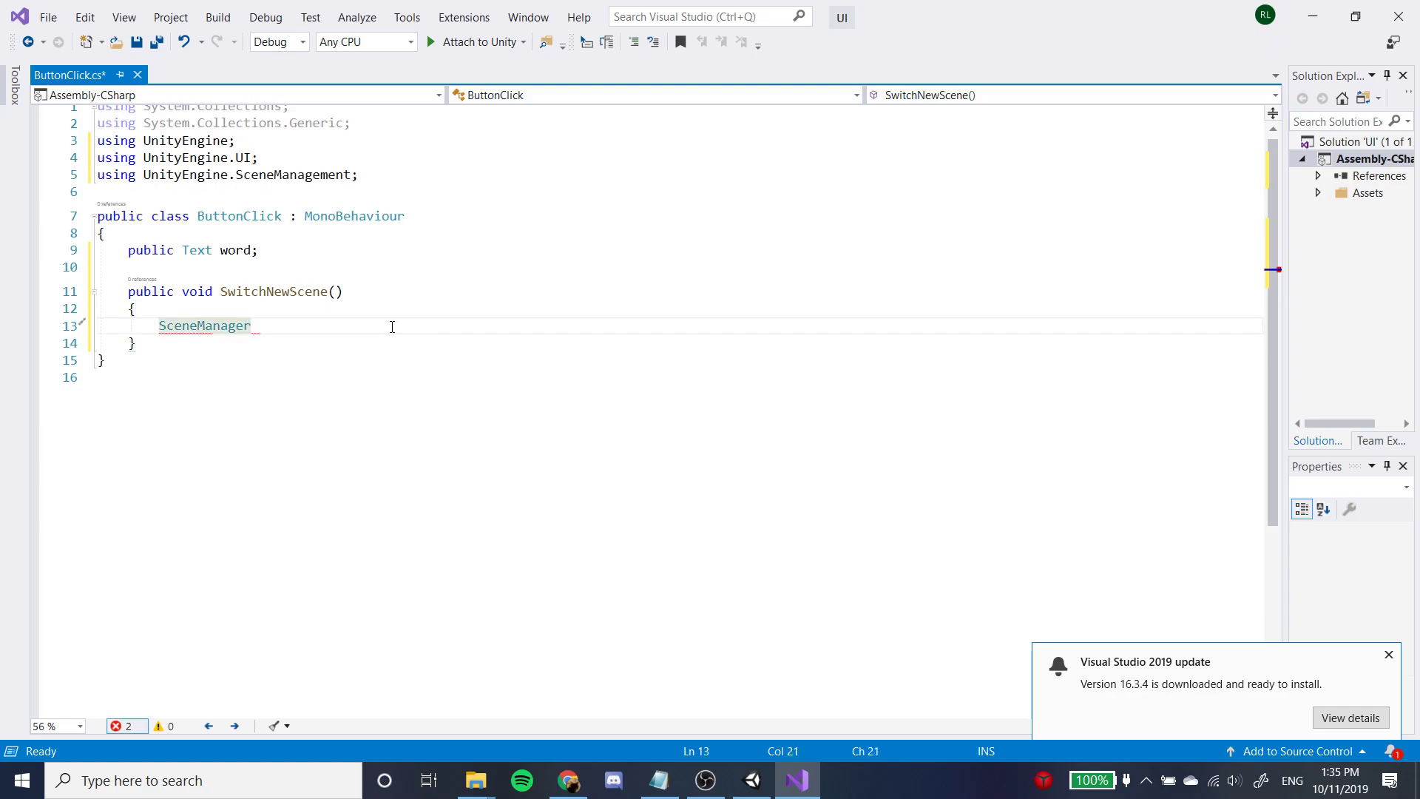
type(".L")
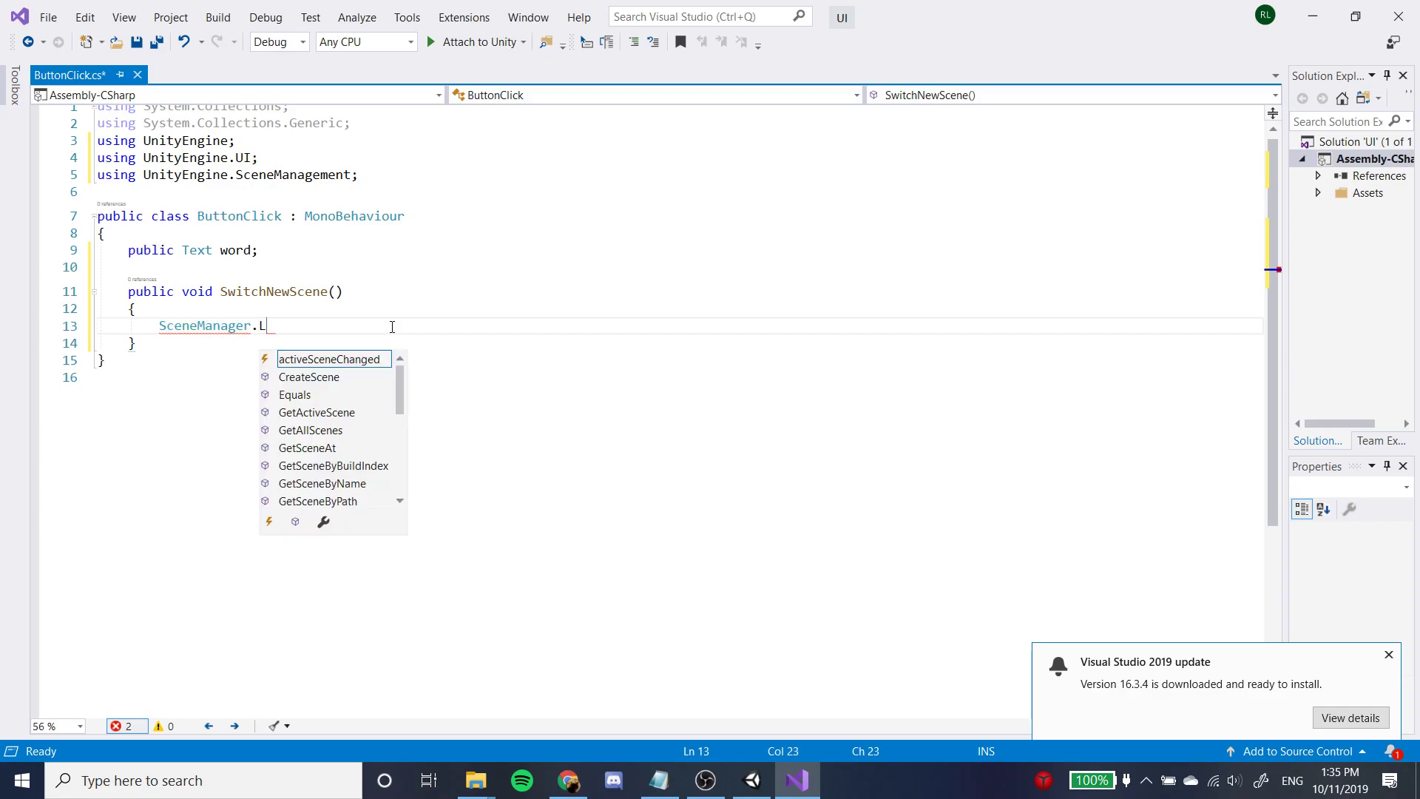
type("oadScene(")
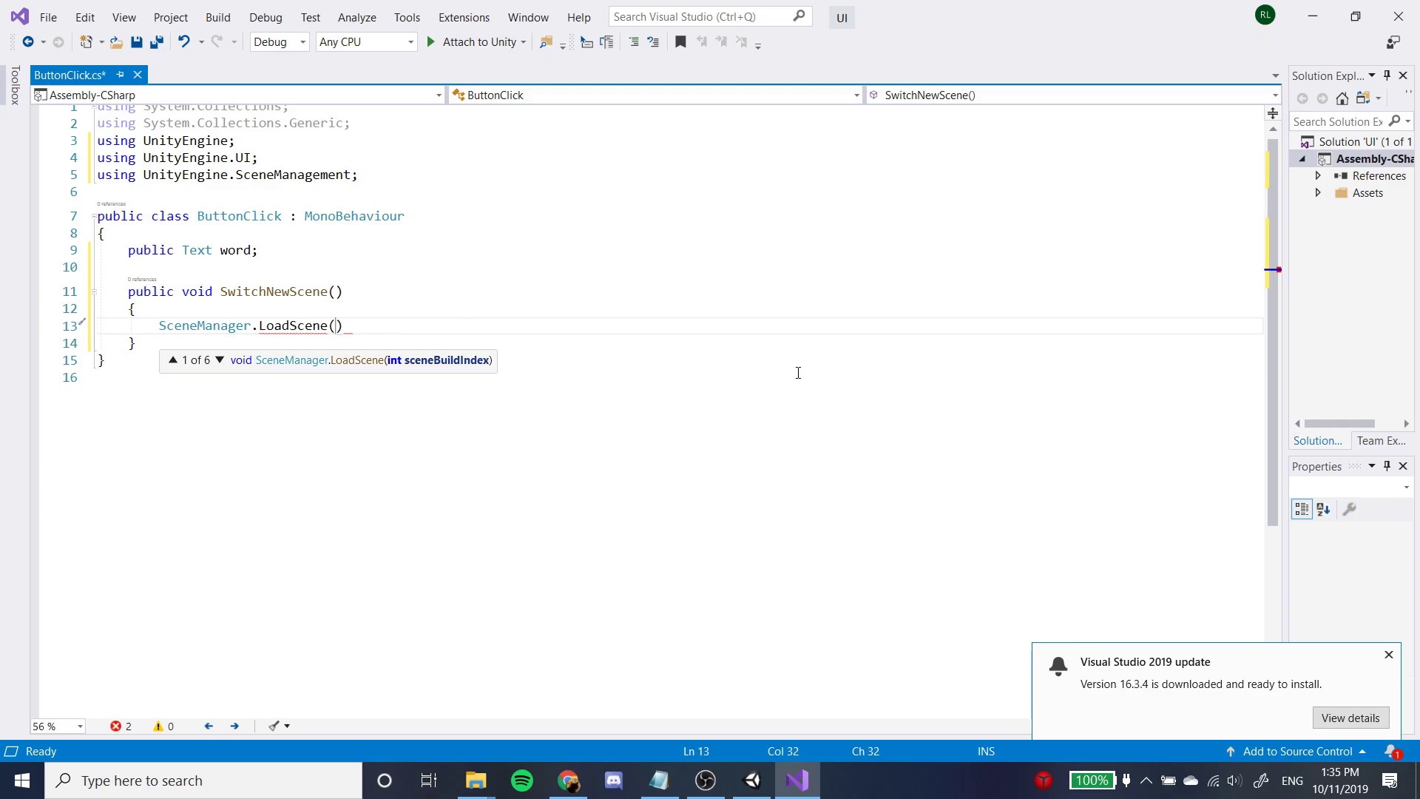
type("\"New")
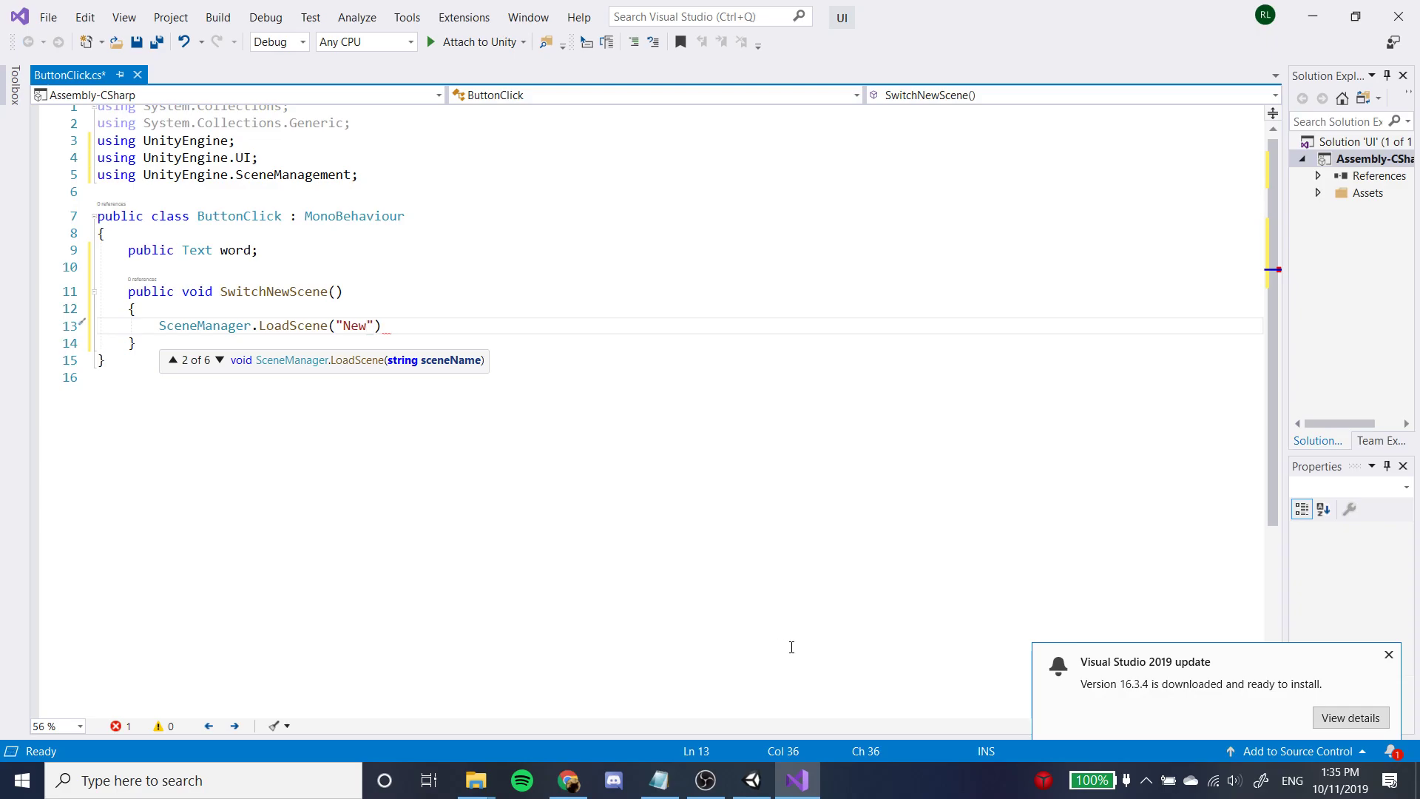
type("\");")
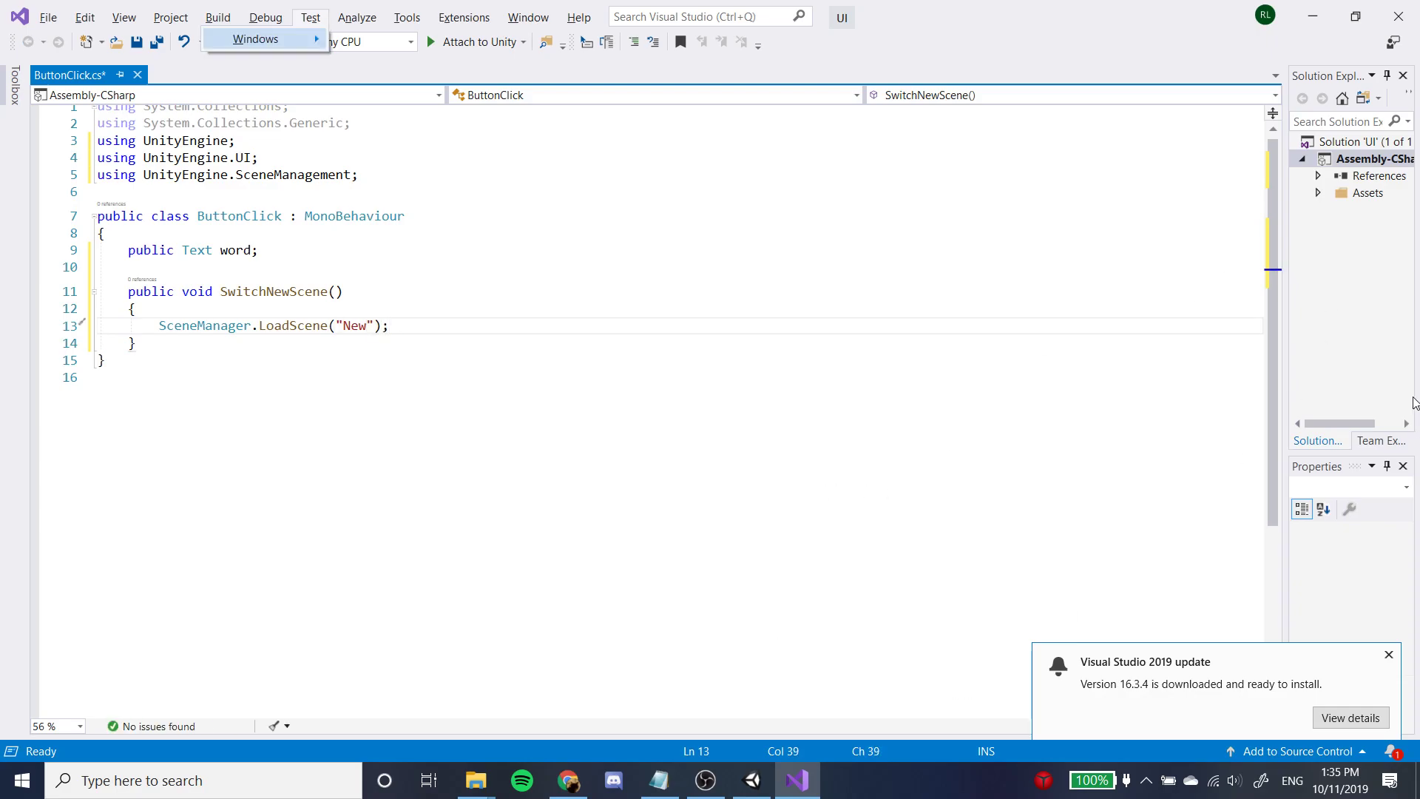
left_click(384, 295)
key("ctrl+s")
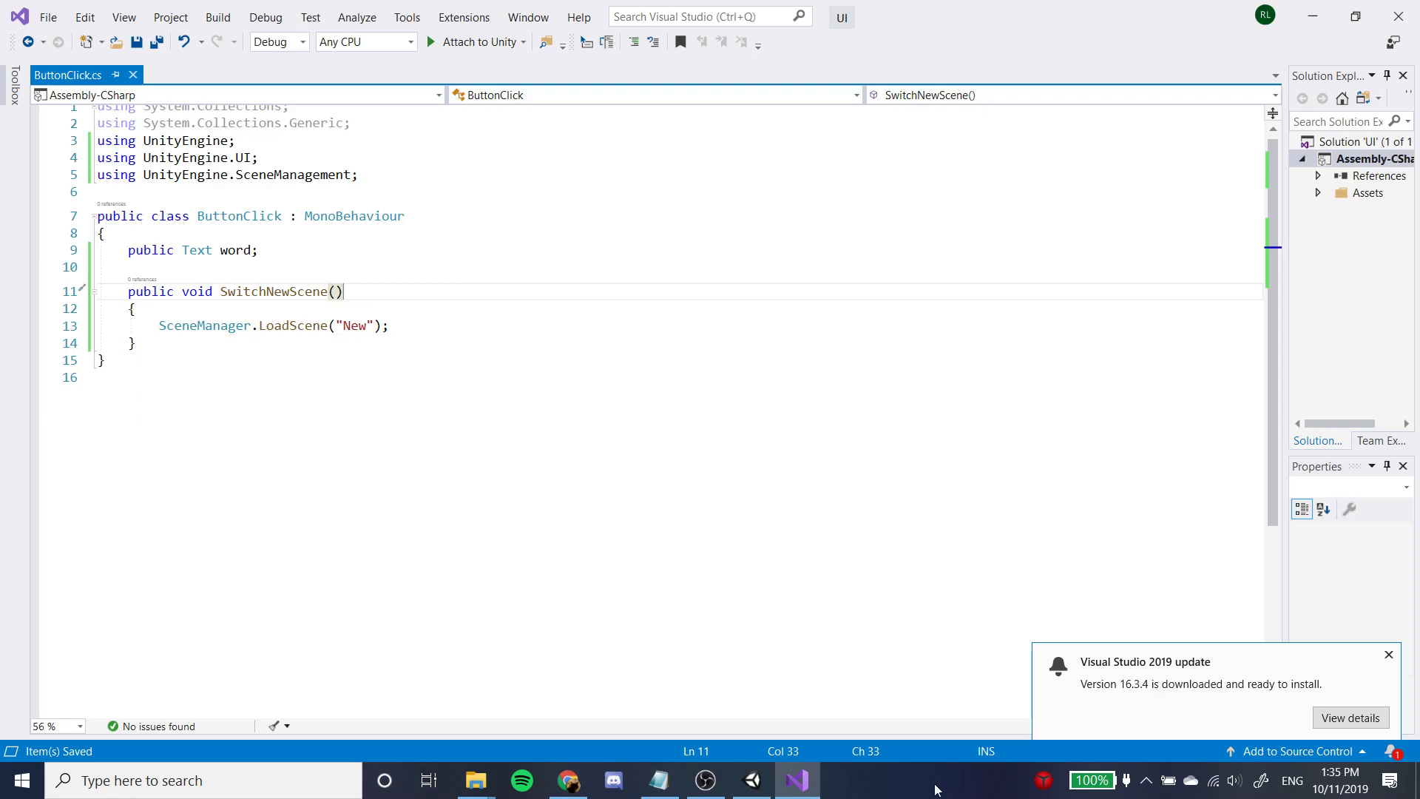
Switch to Unity and attach the ButtonClick script from the Scenes folder to the Button object.
left_click(748, 780)
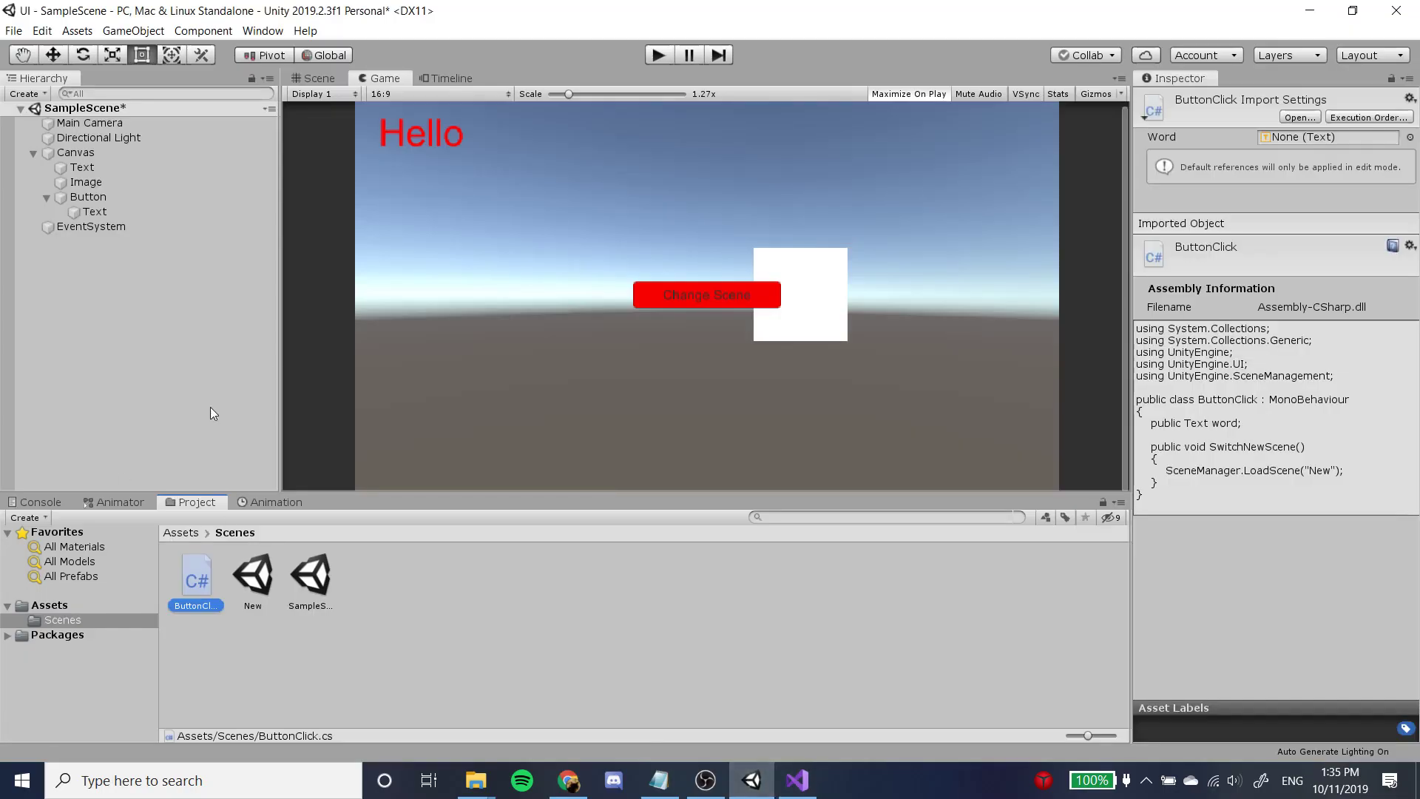
left_click(129, 194)
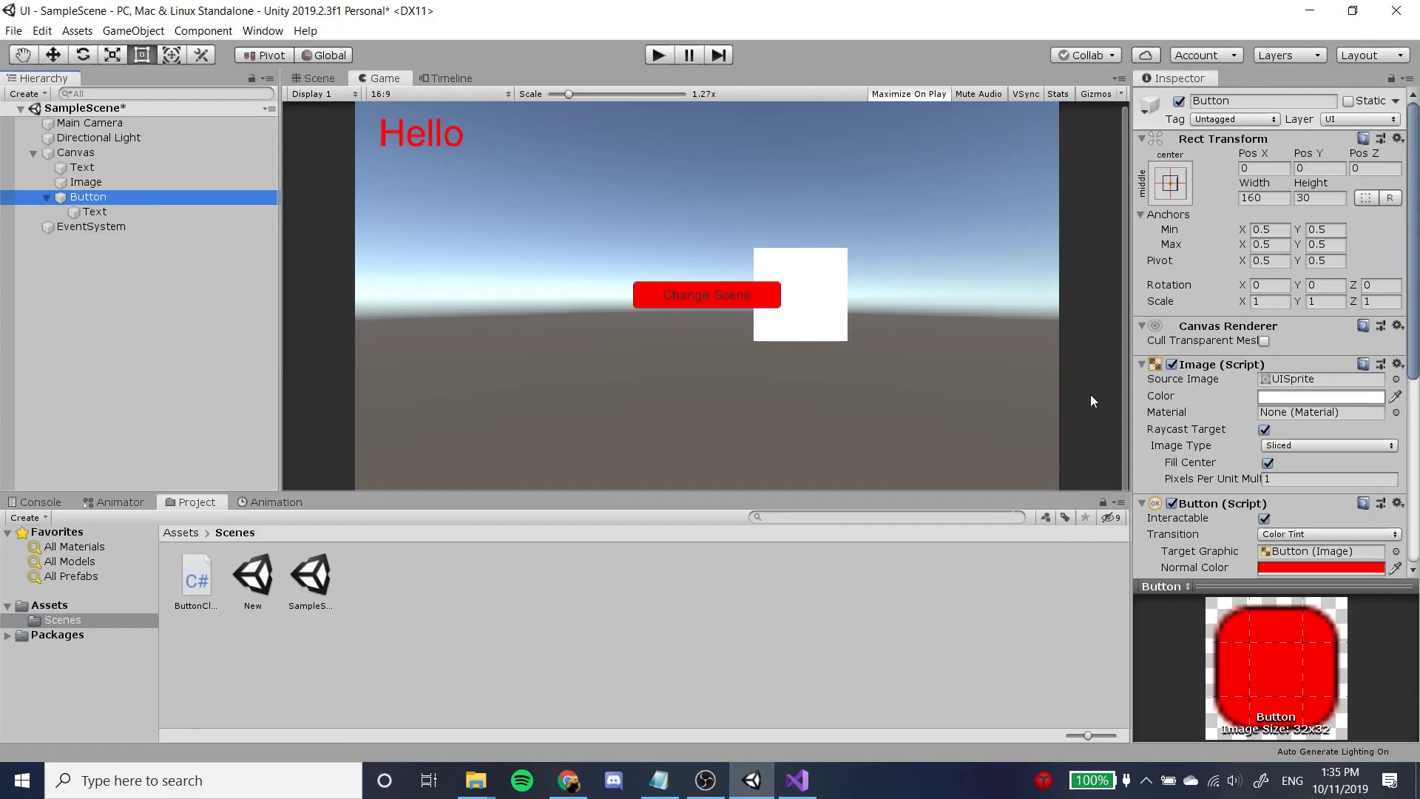
scroll(1216, 362, "down", 8)
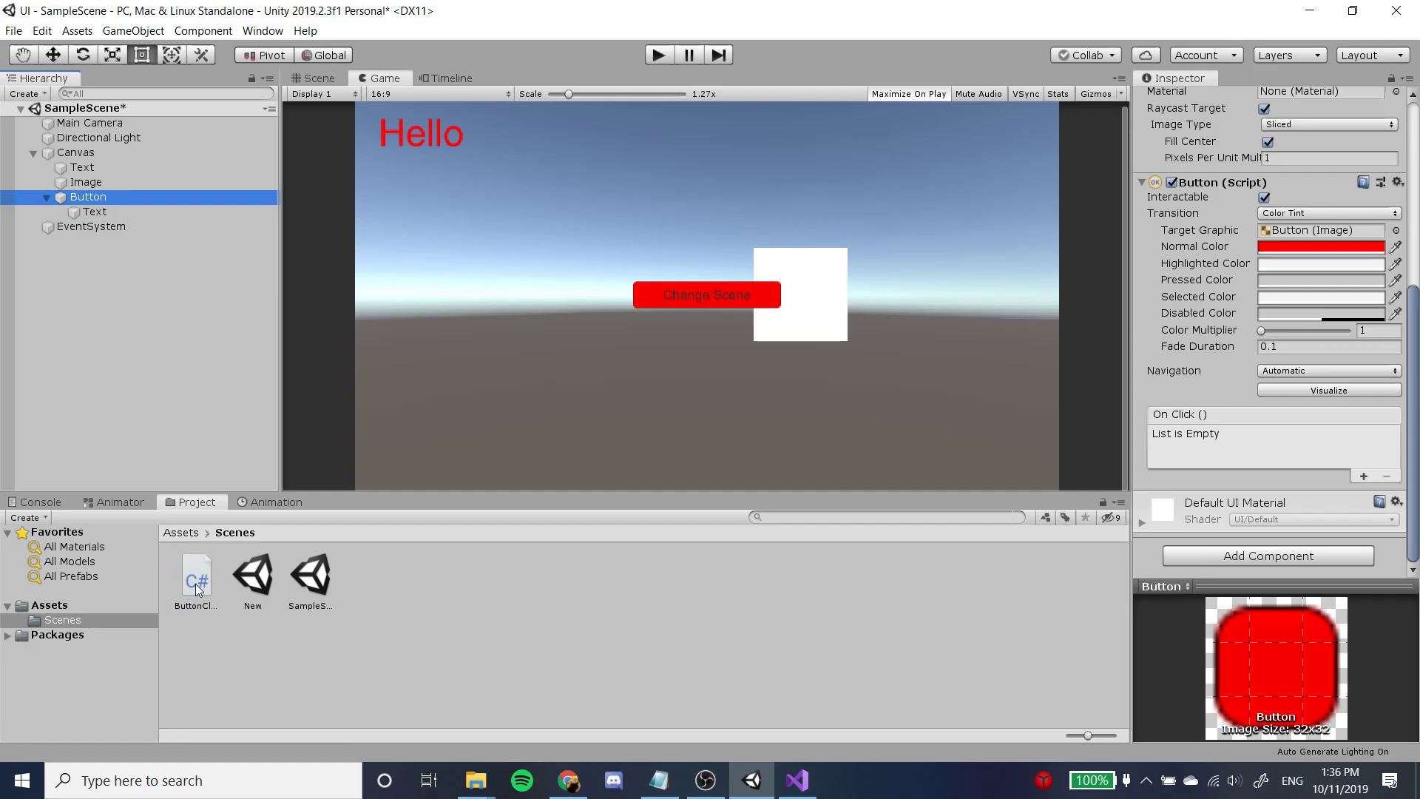
left_click_drag(197, 585, 1252, 479)
scroll(1253, 478, "up", 8)
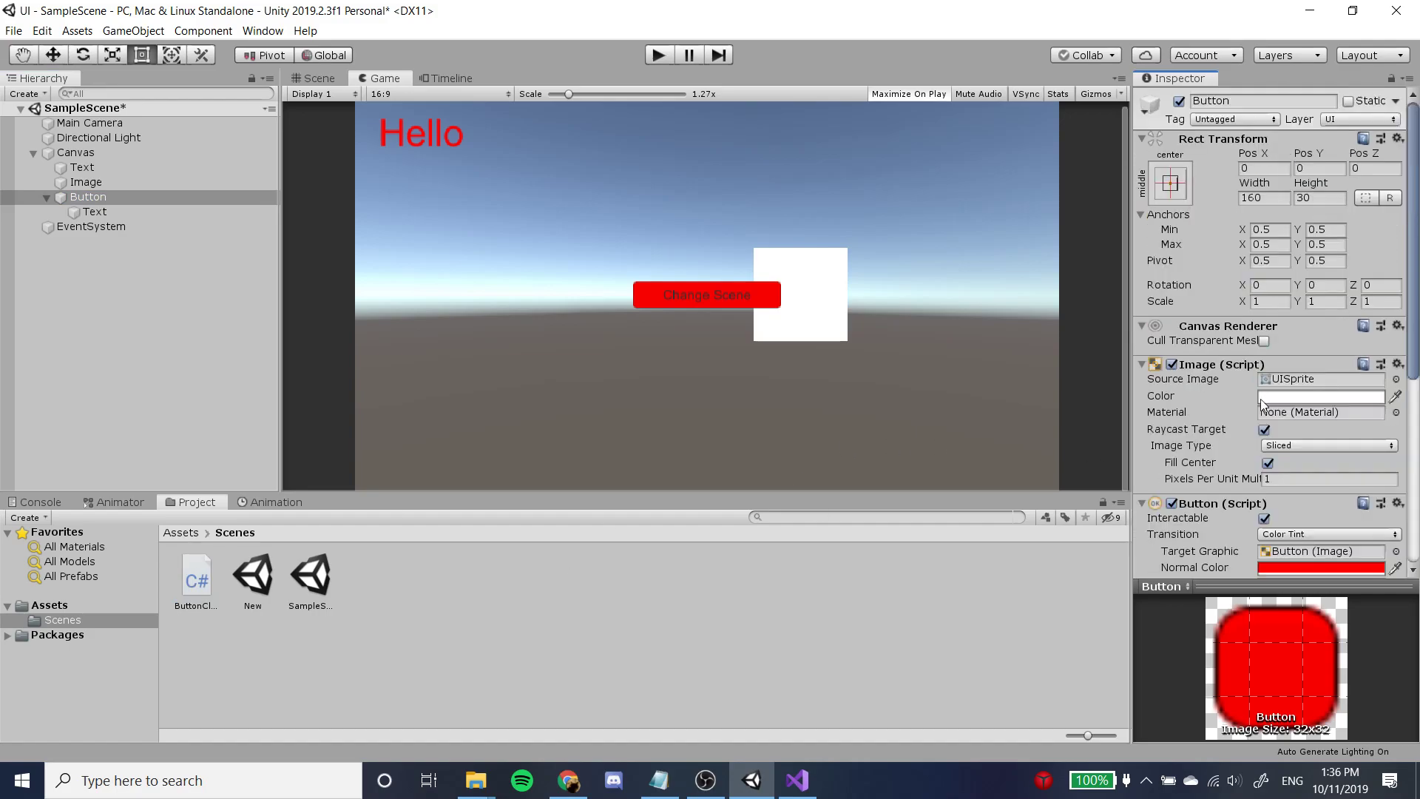
scroll(666, 384, "up", 3)
left_click_drag(211, 582, 88, 197)
scroll(1343, 412, "down", 8)
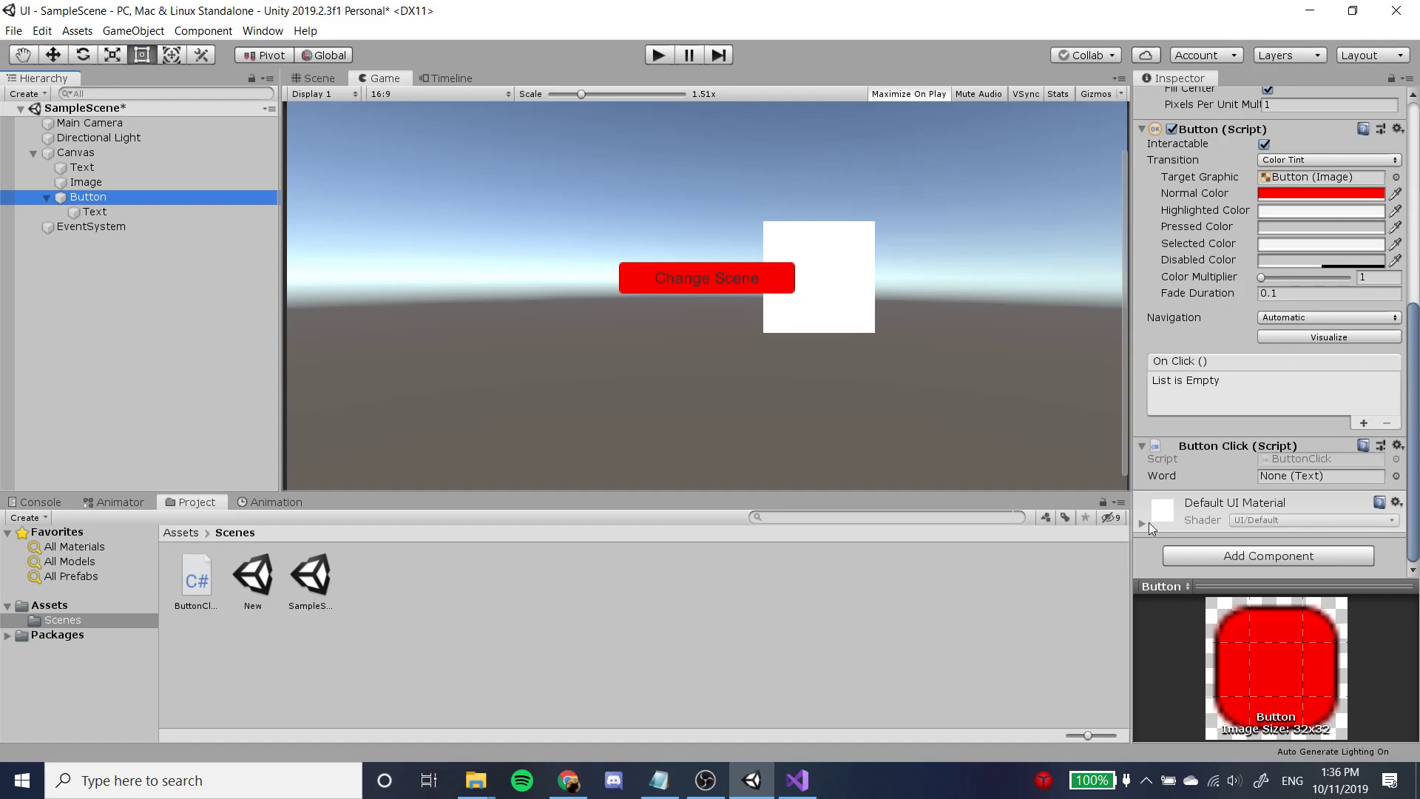
Add a new entry to the Button component's On Click () list.
scroll(1322, 379, "up", 8)
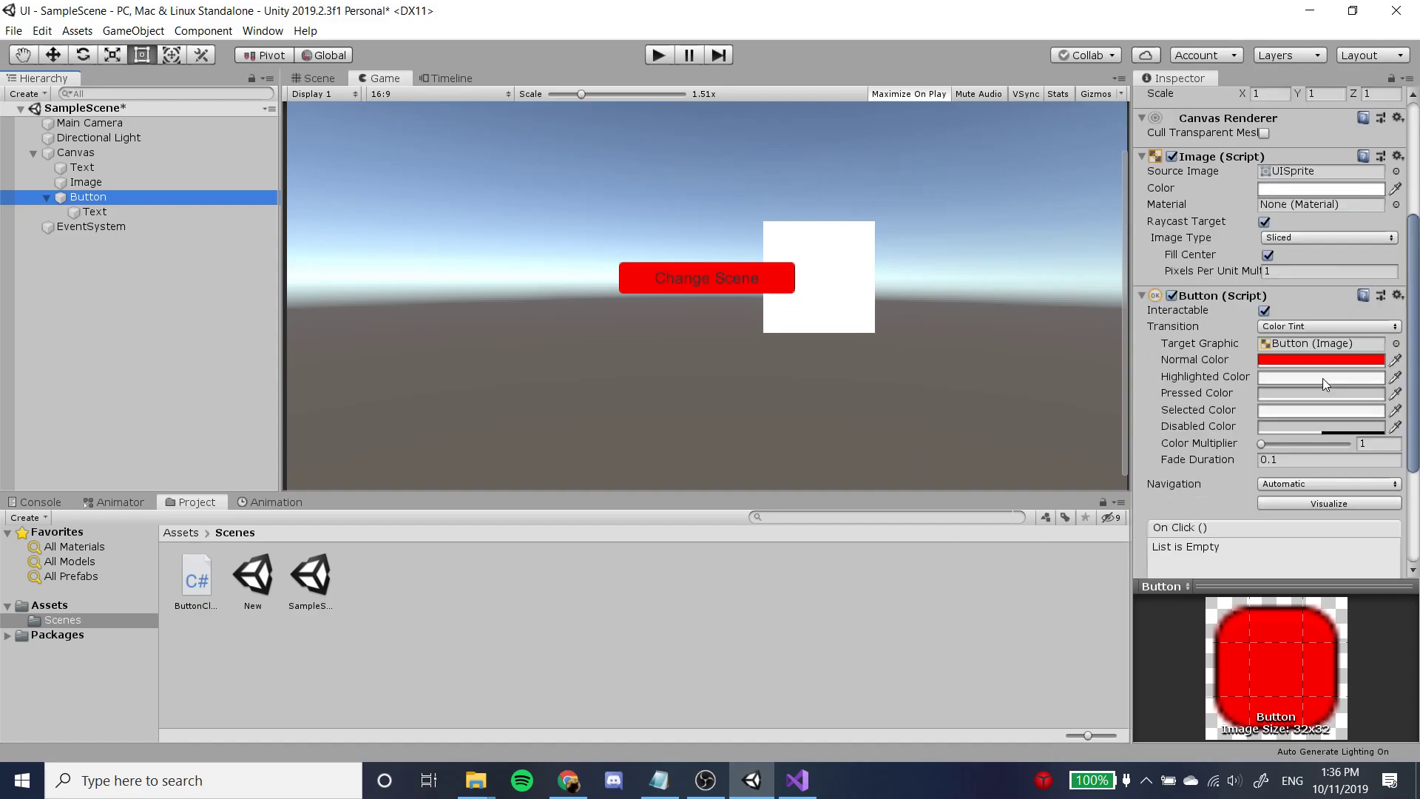
scroll(1324, 379, "down", 8)
scroll(1329, 380, "up", 4)
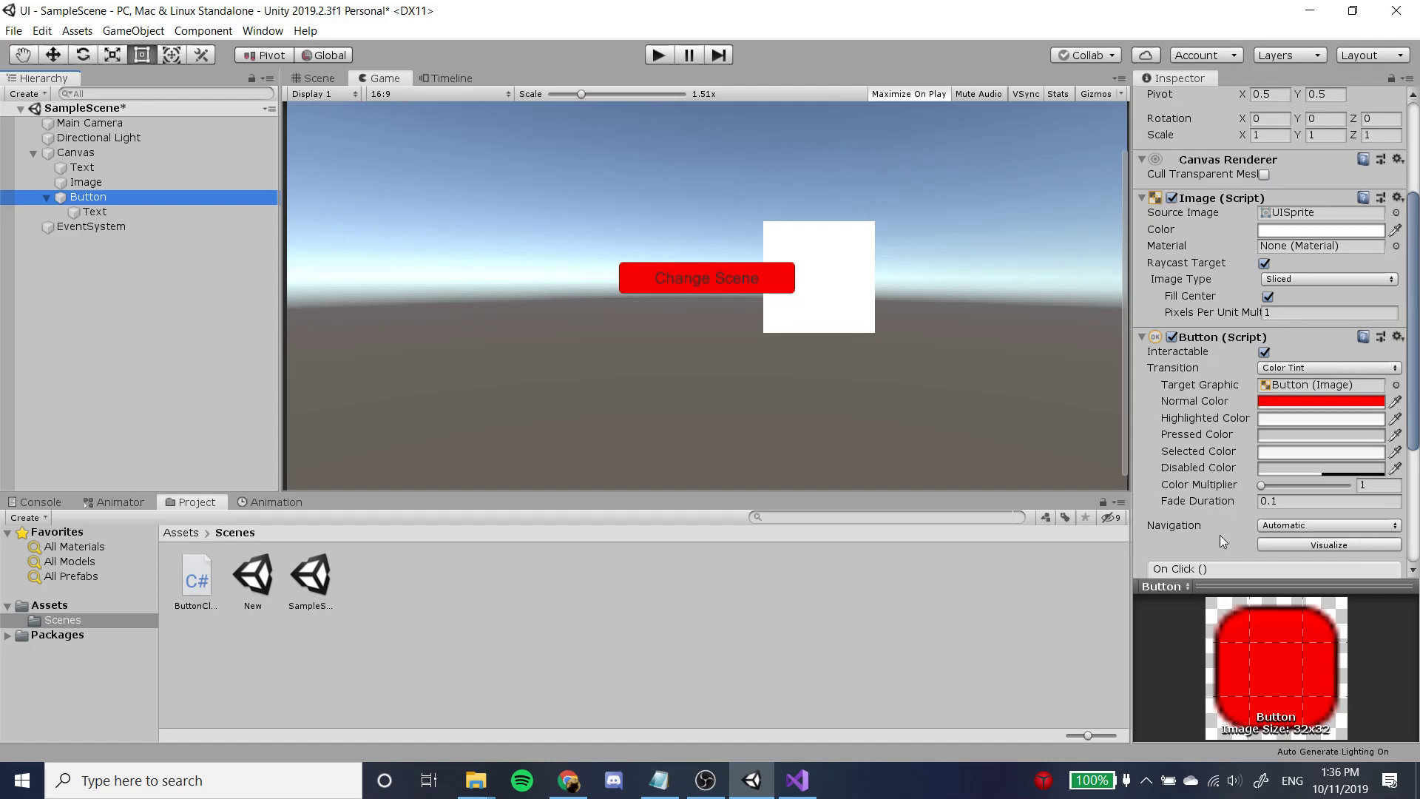
scroll(1223, 534, "down", 3)
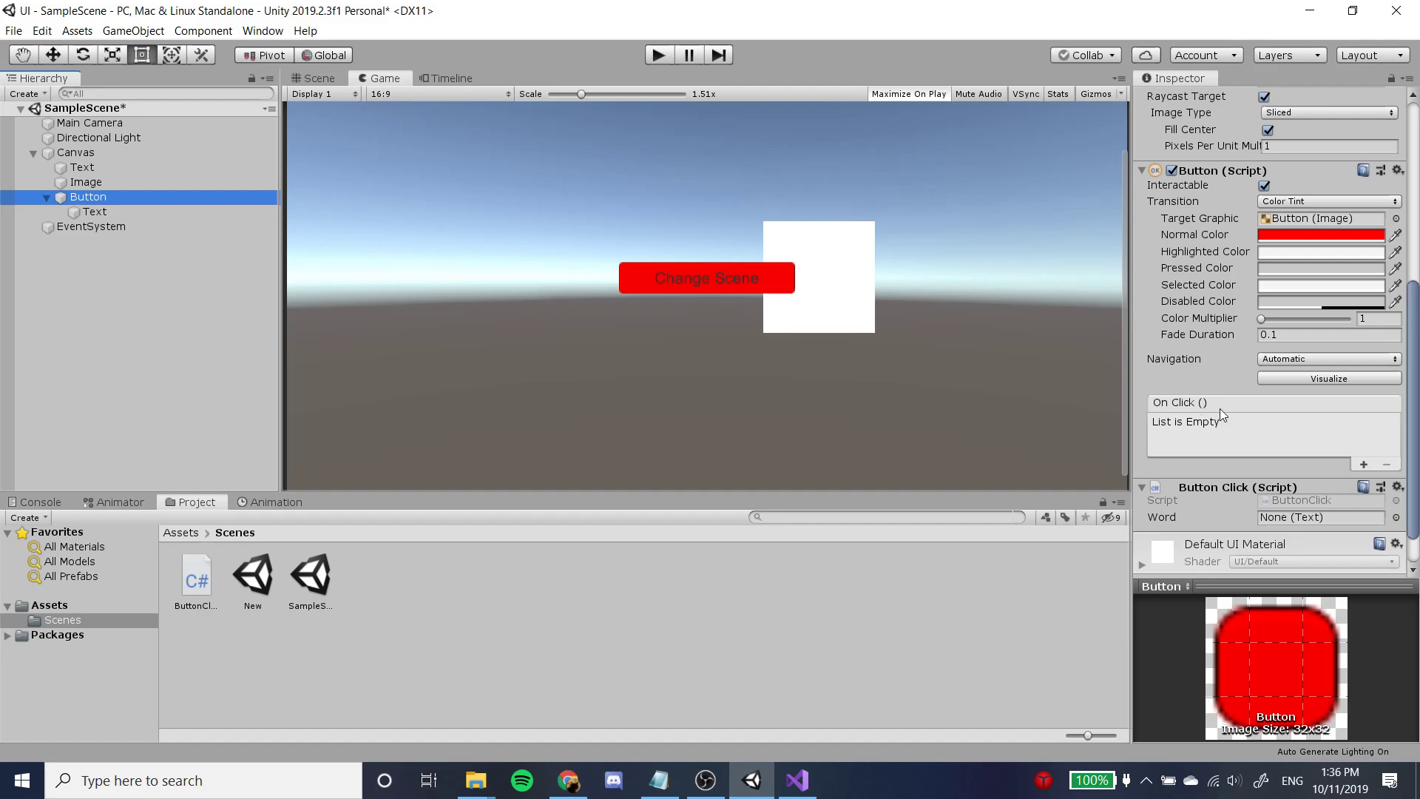
left_click(1364, 463)
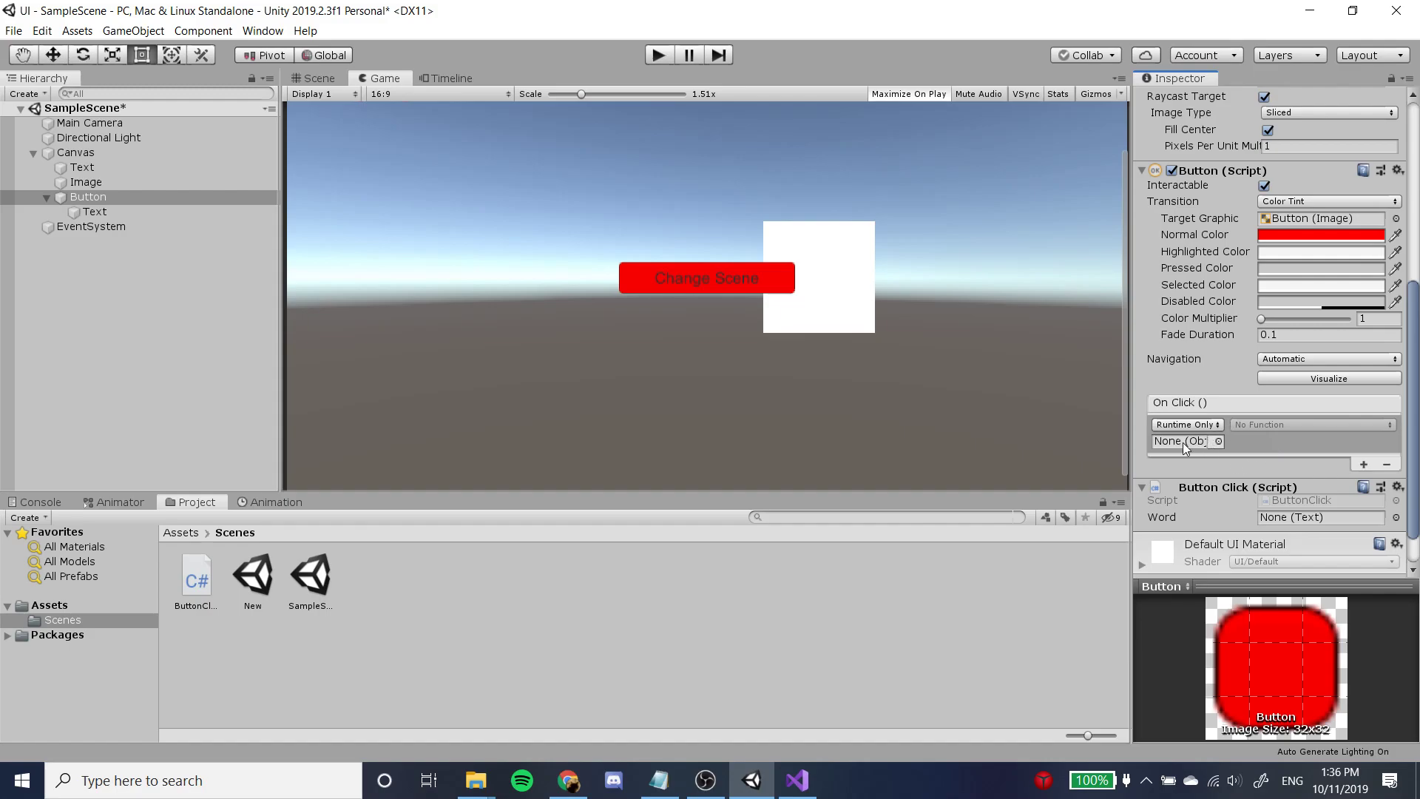
Try to assign the ButtonClick script asset as the target object of the On Click () entry.
left_click(1218, 440)
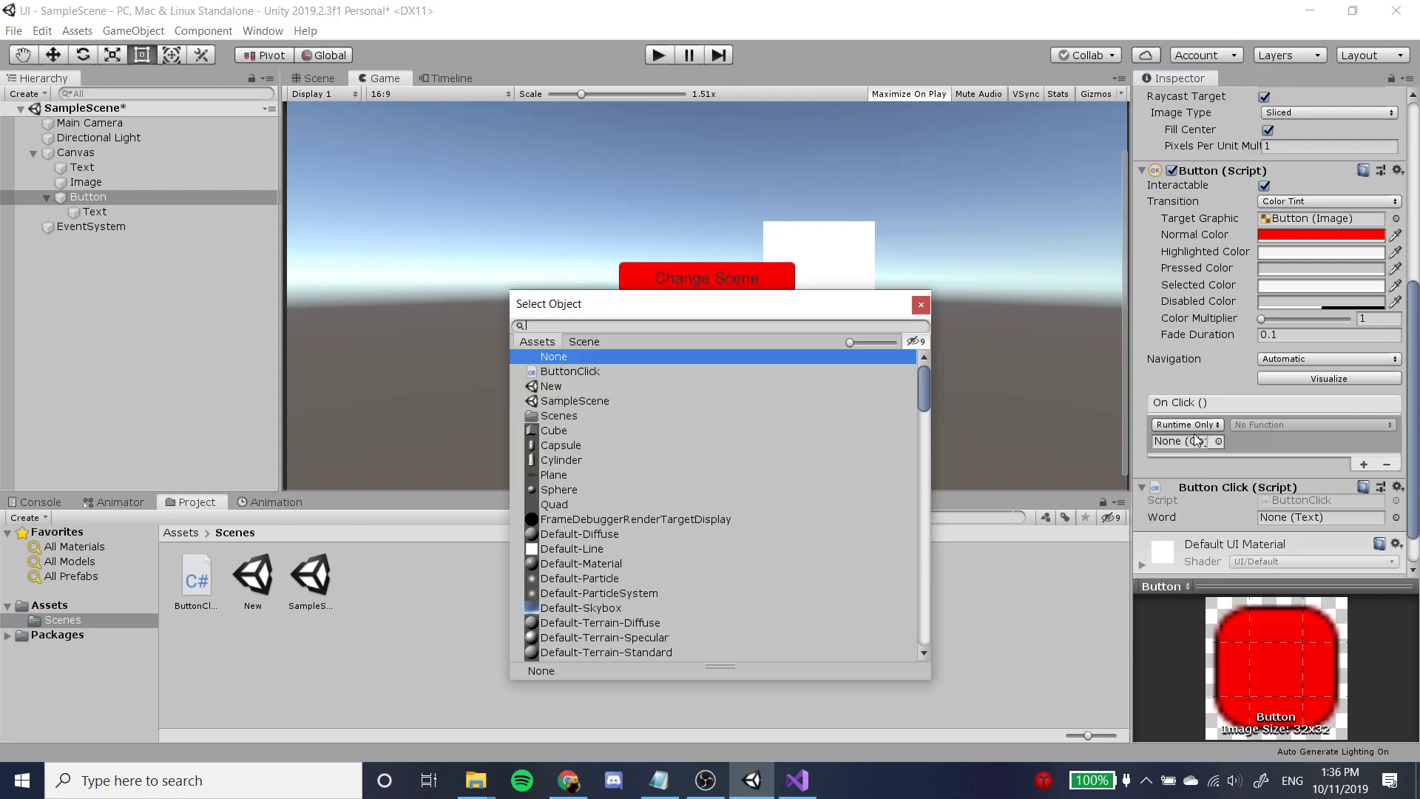
left_click(642, 370)
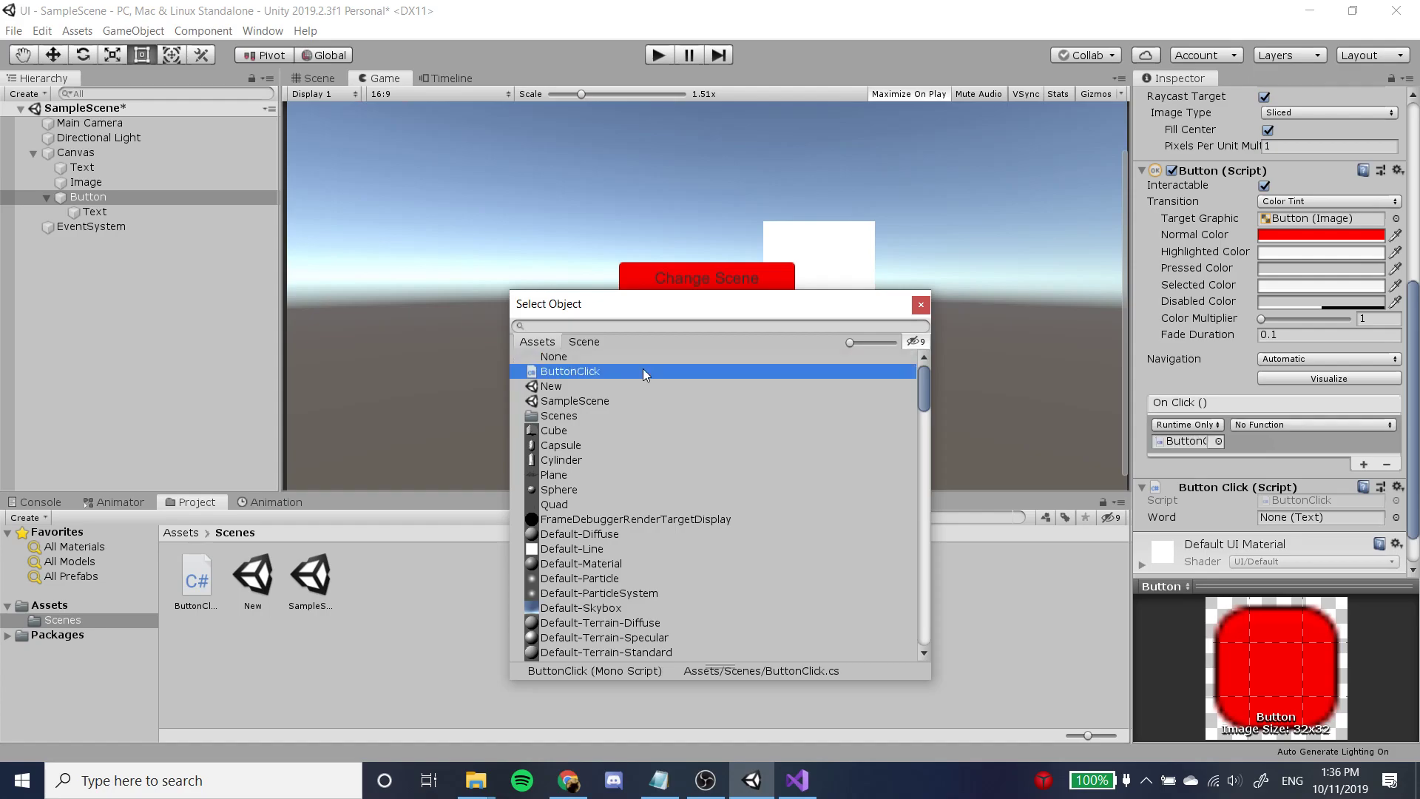
scroll(688, 385, "down", 5)
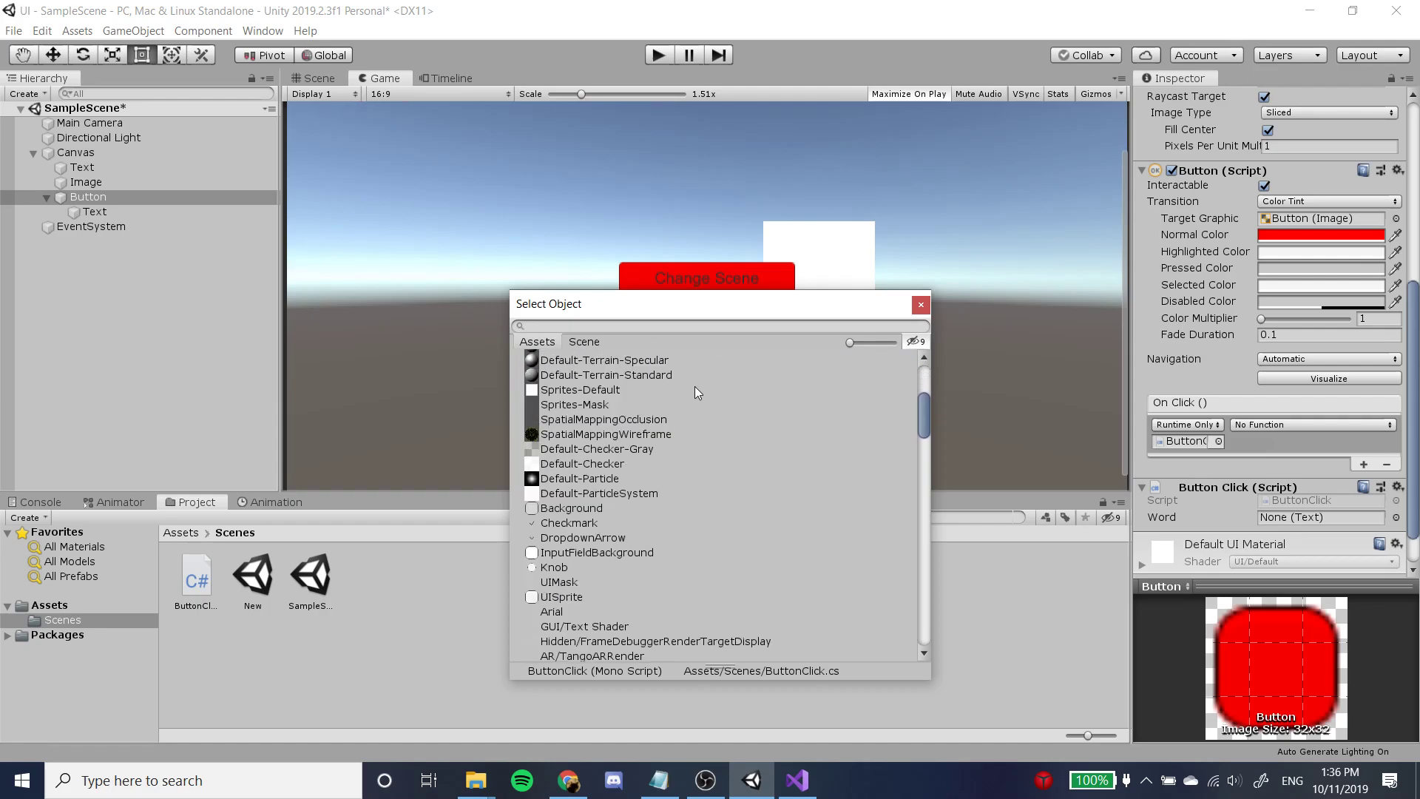
scroll(698, 386, "up", 5)
double_click(638, 376)
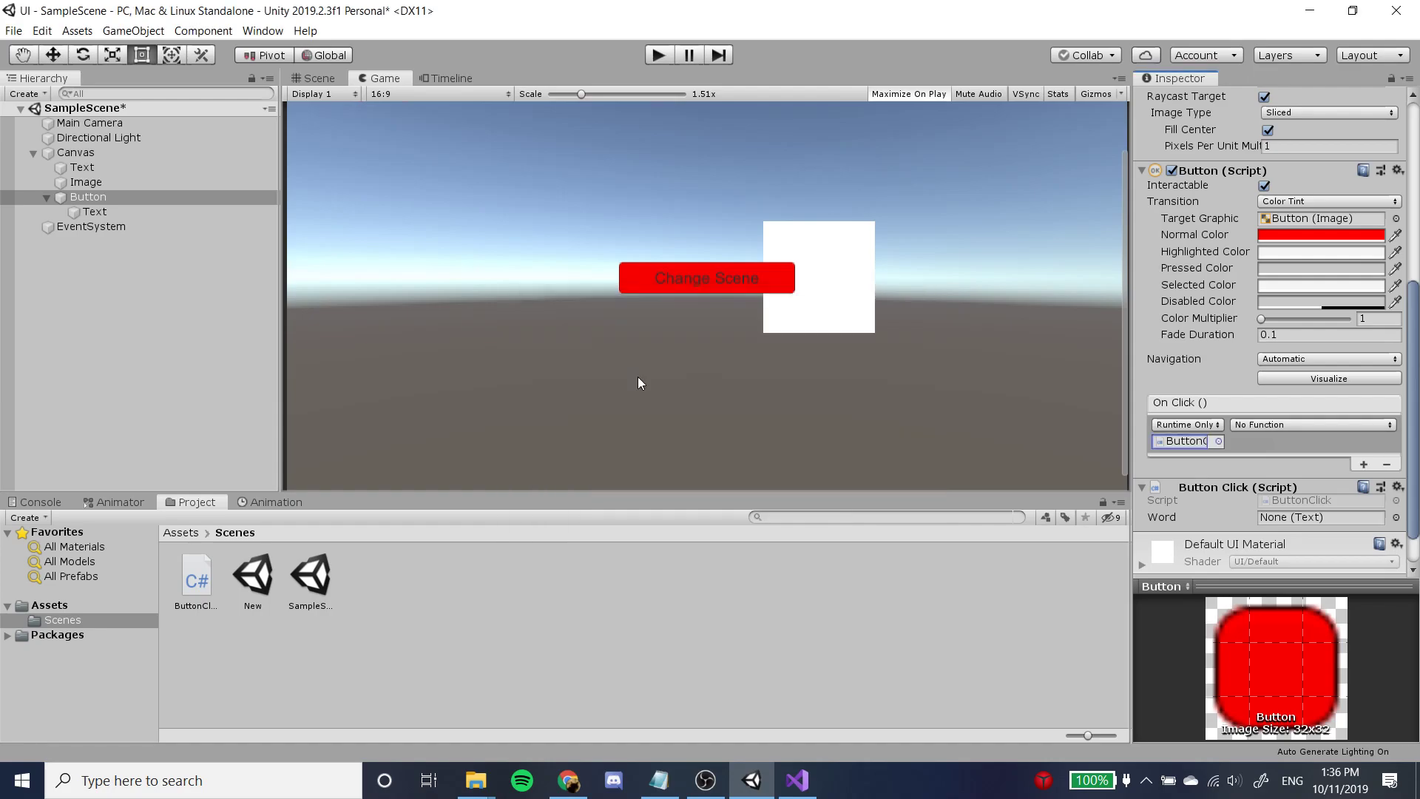
left_click(1218, 441)
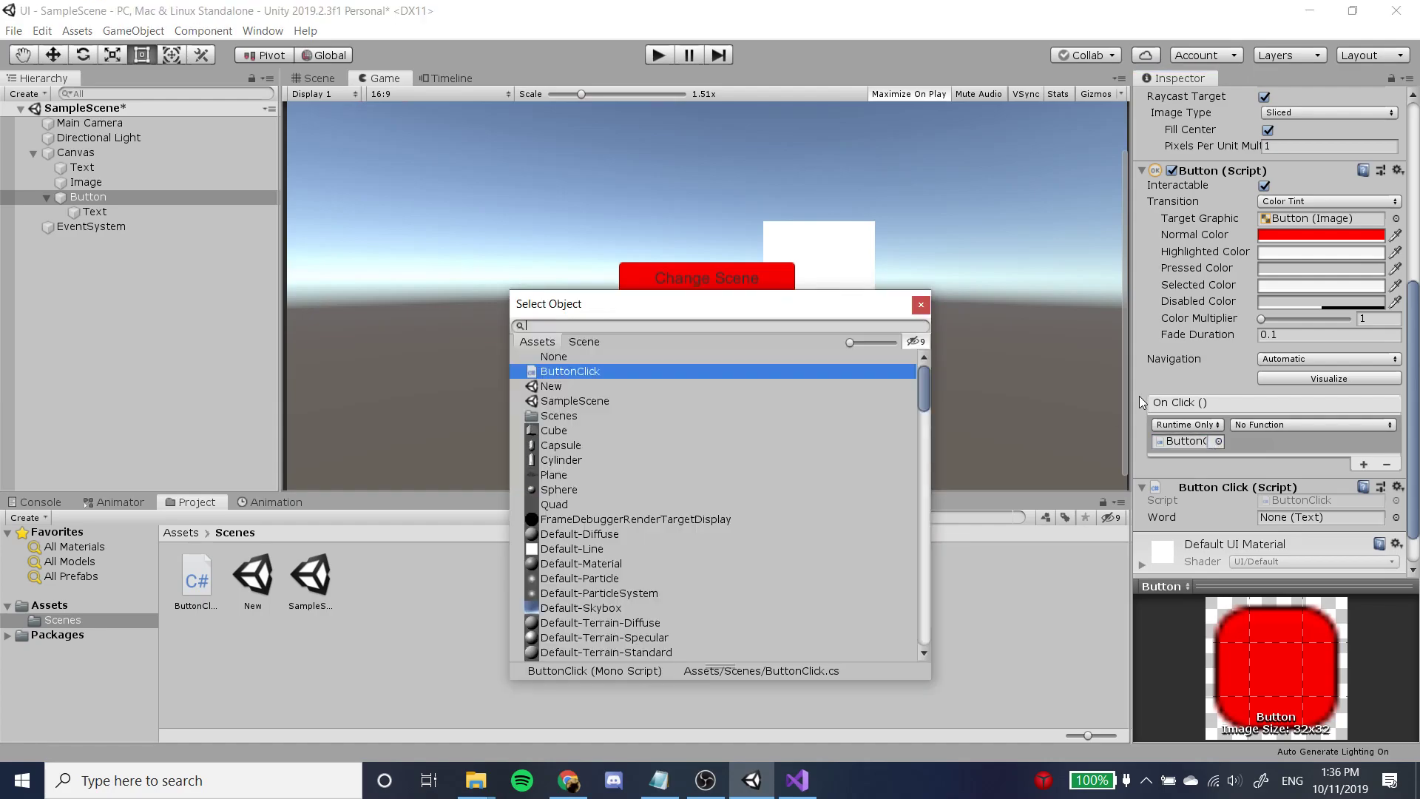
left_click(921, 304)
Widen the Inspector and assign the Button's attached Button Click (Script) component as the On Click () entry's target object.
left_click_drag(1130, 442, 900, 414)
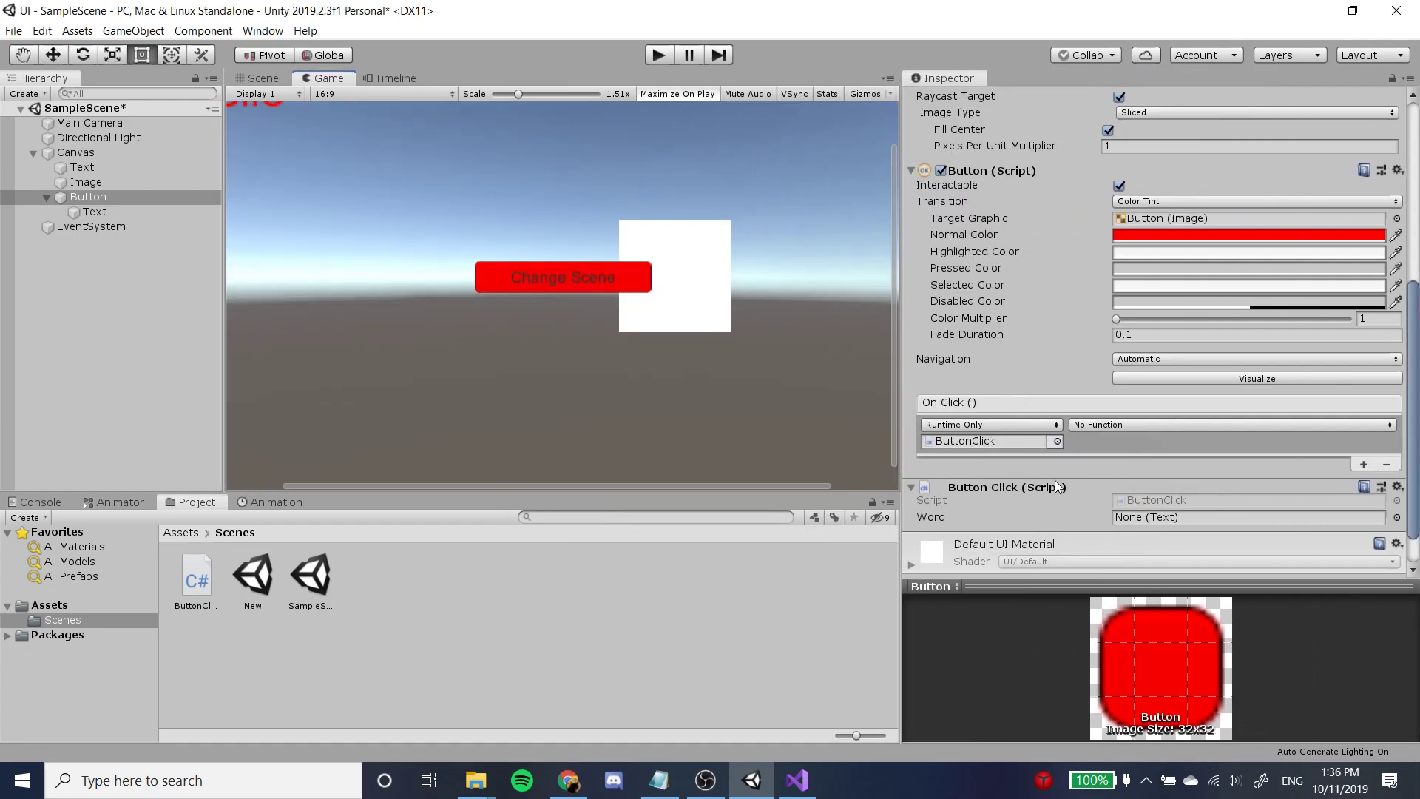
left_click(987, 440)
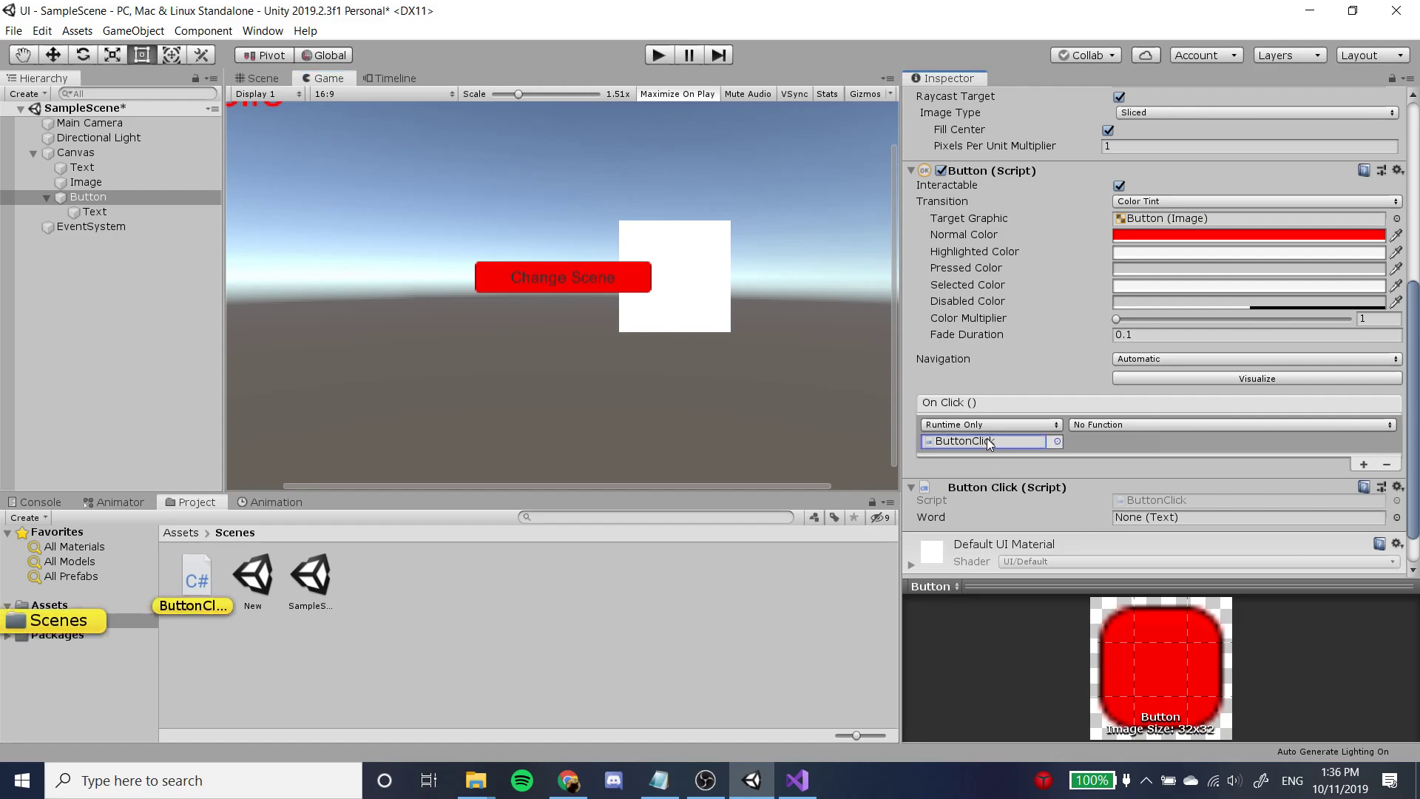
left_click(1095, 425)
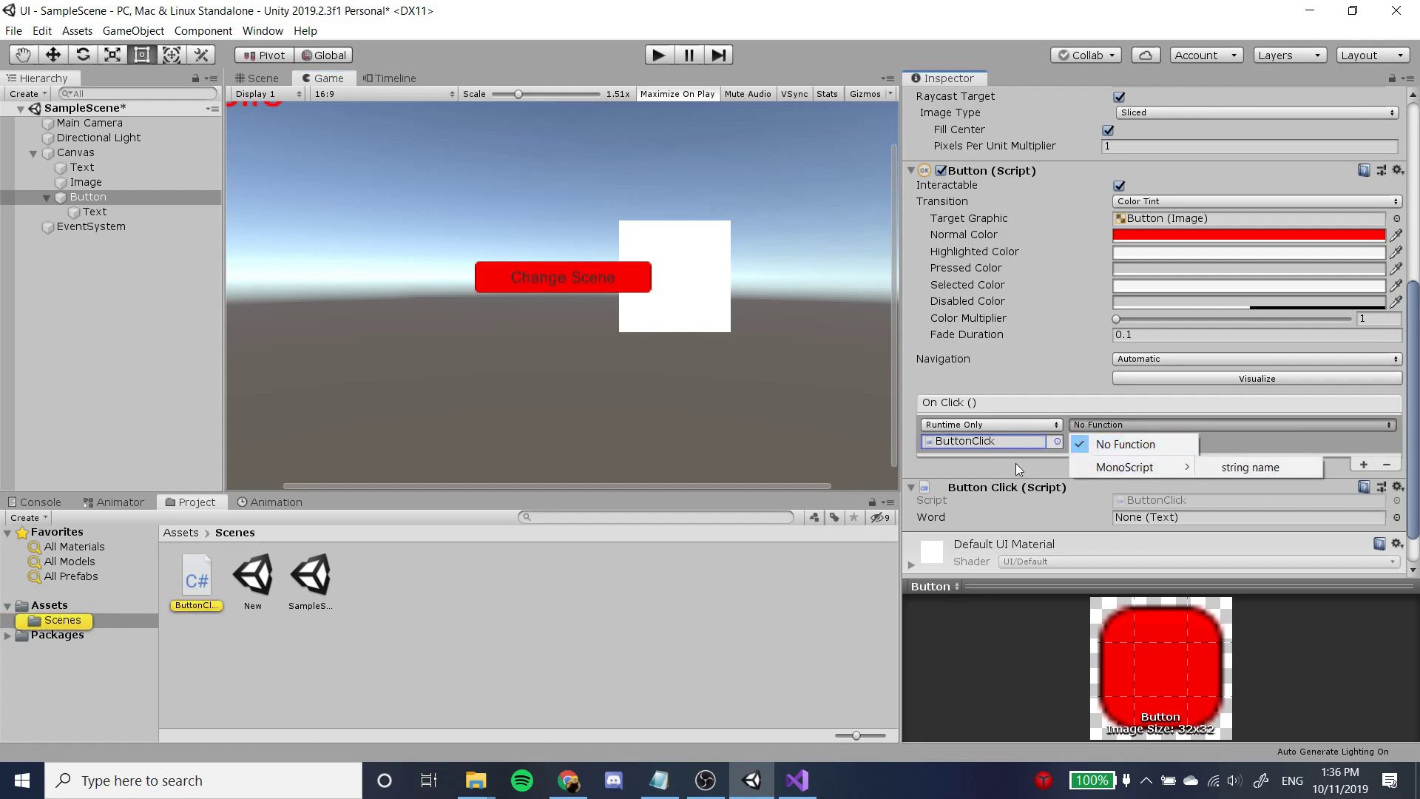
left_click(997, 494)
left_click_drag(996, 494, 987, 437)
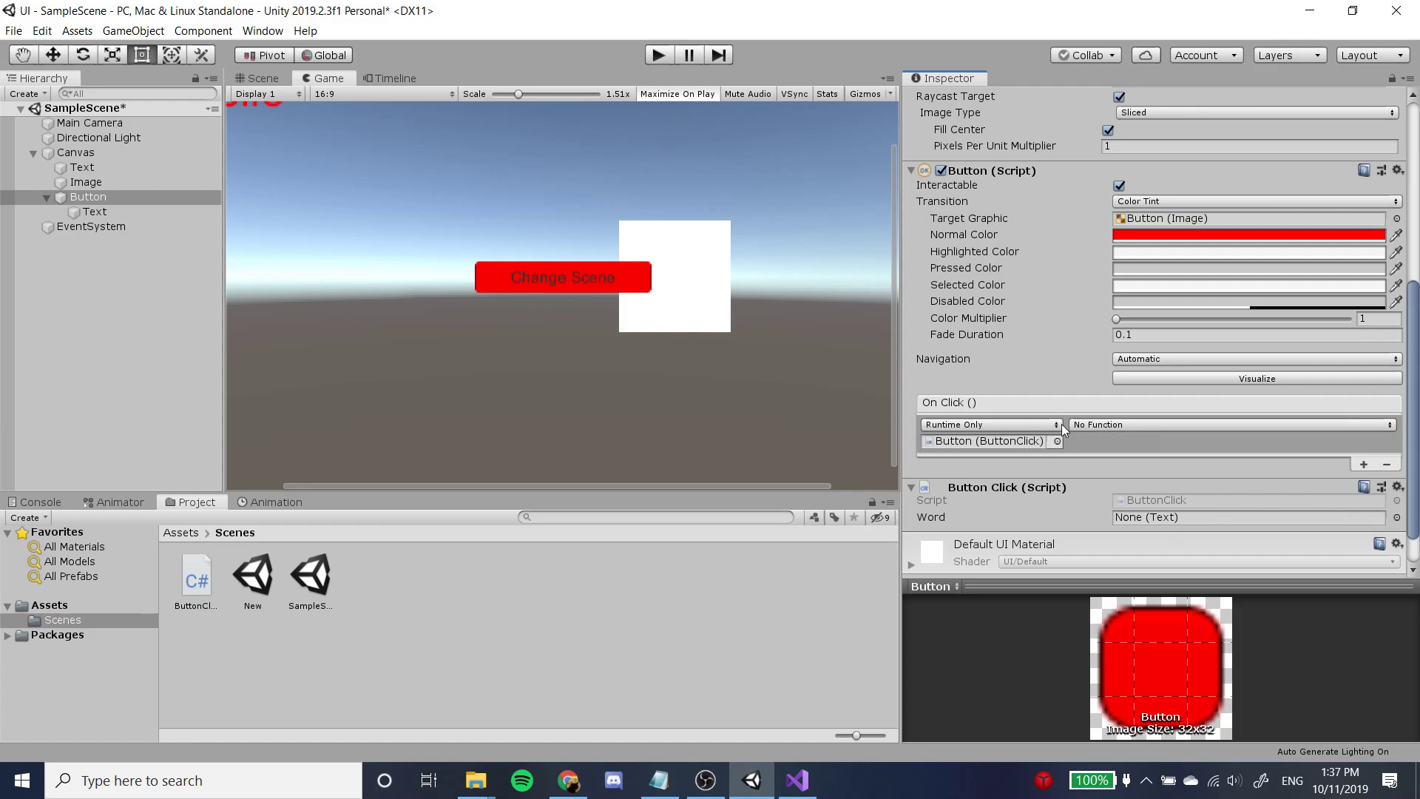
Set the On Click () entry's function to SwitchNewScene () from the ButtonClick component.
left_click(1102, 424)
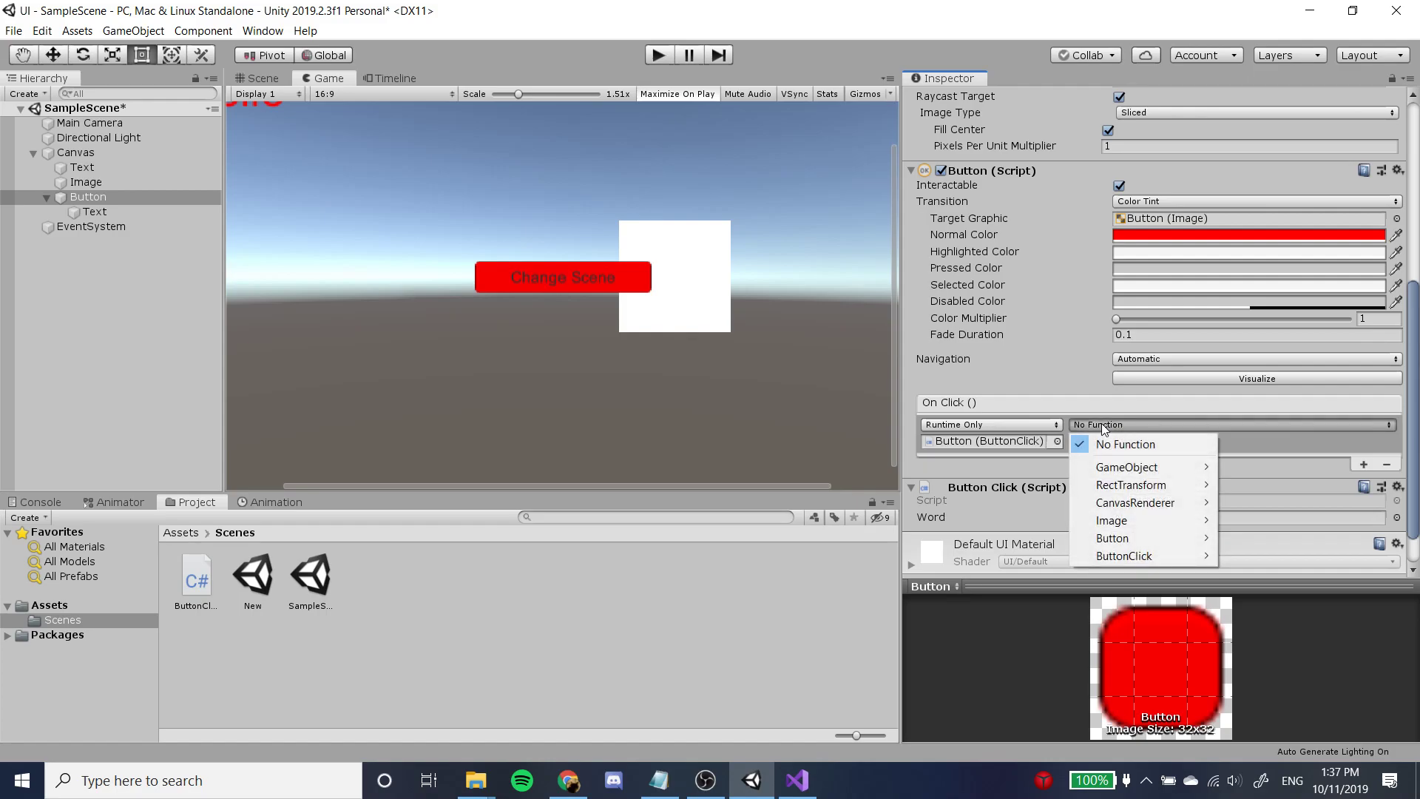
mouse_move(1129, 470)
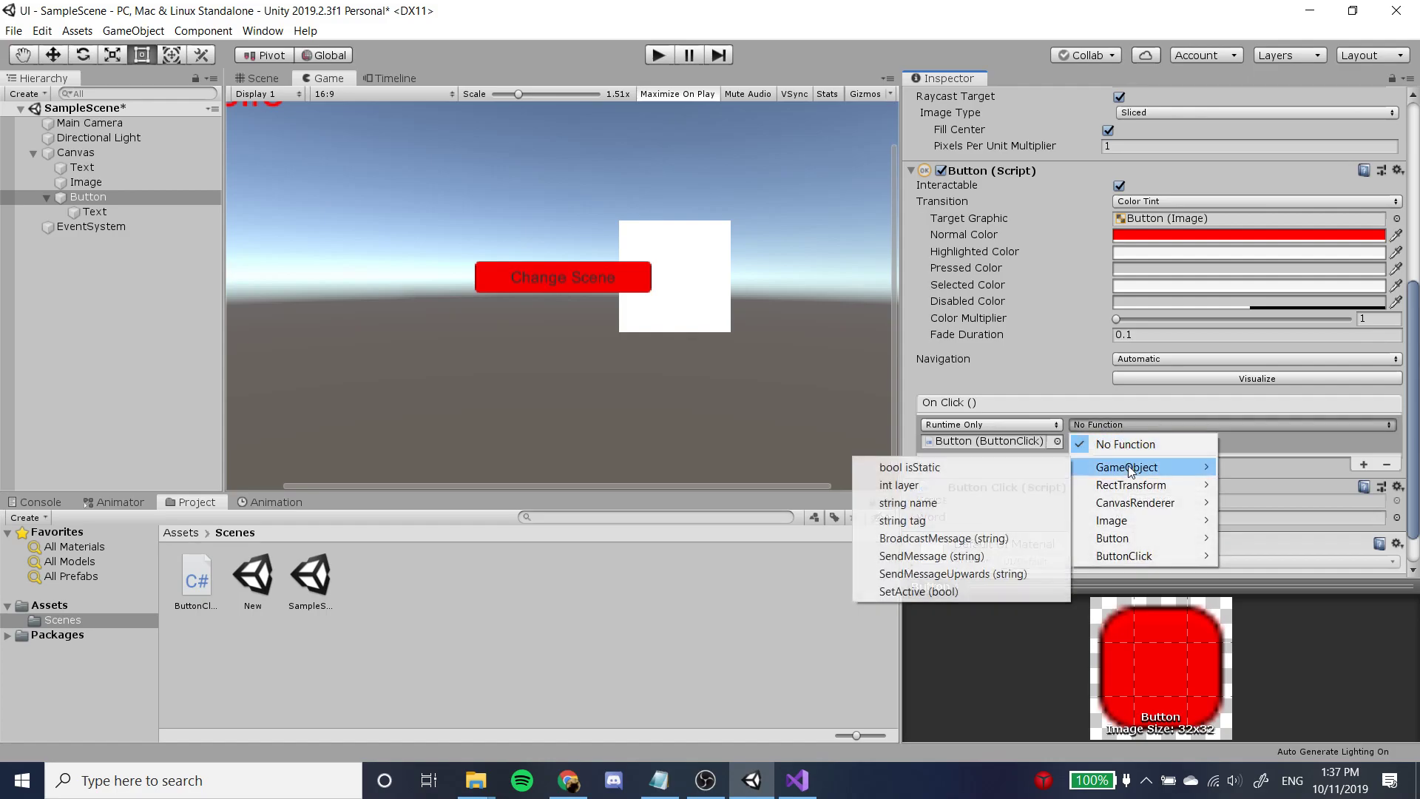
mouse_move(1138, 556)
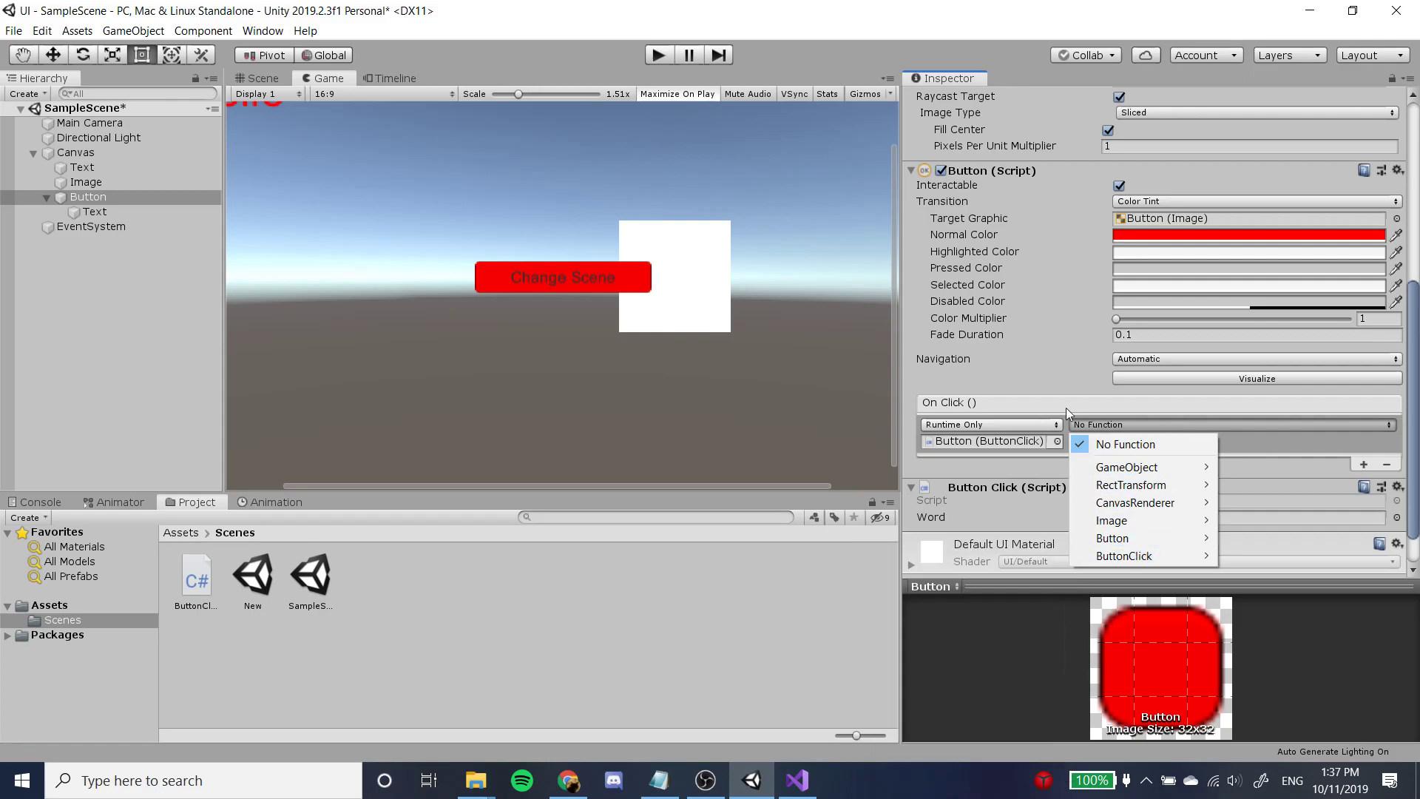
left_click(1025, 407)
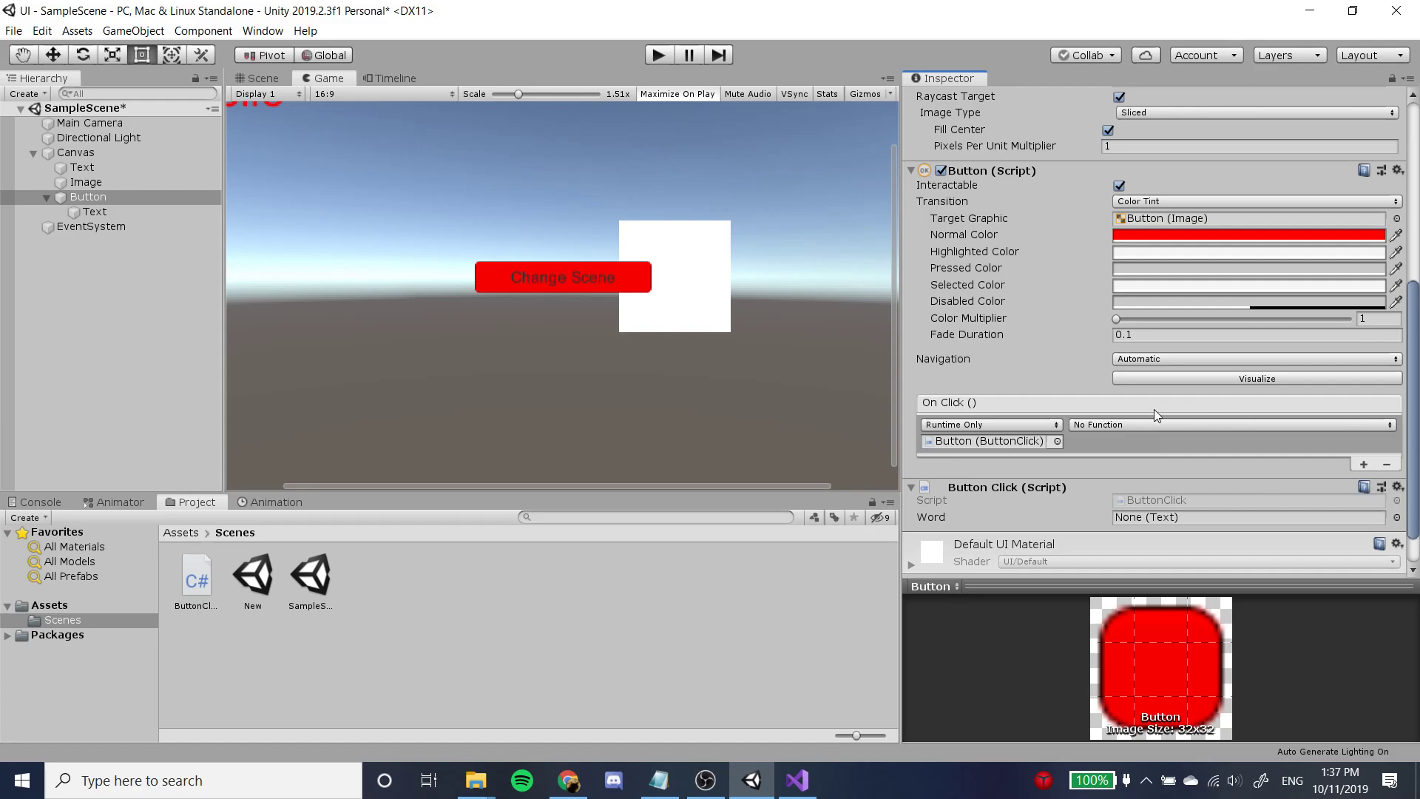
left_click(1129, 423)
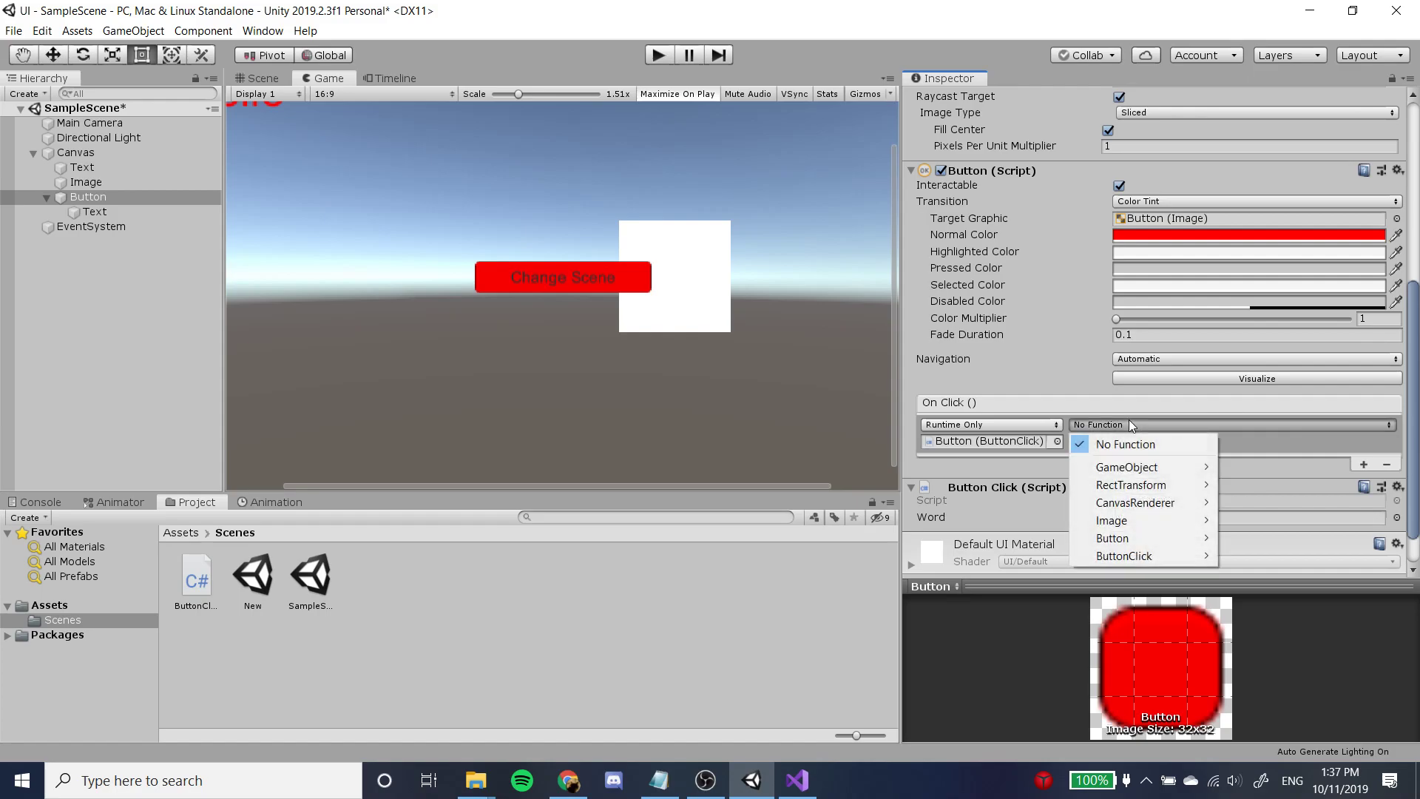
mouse_move(1145, 556)
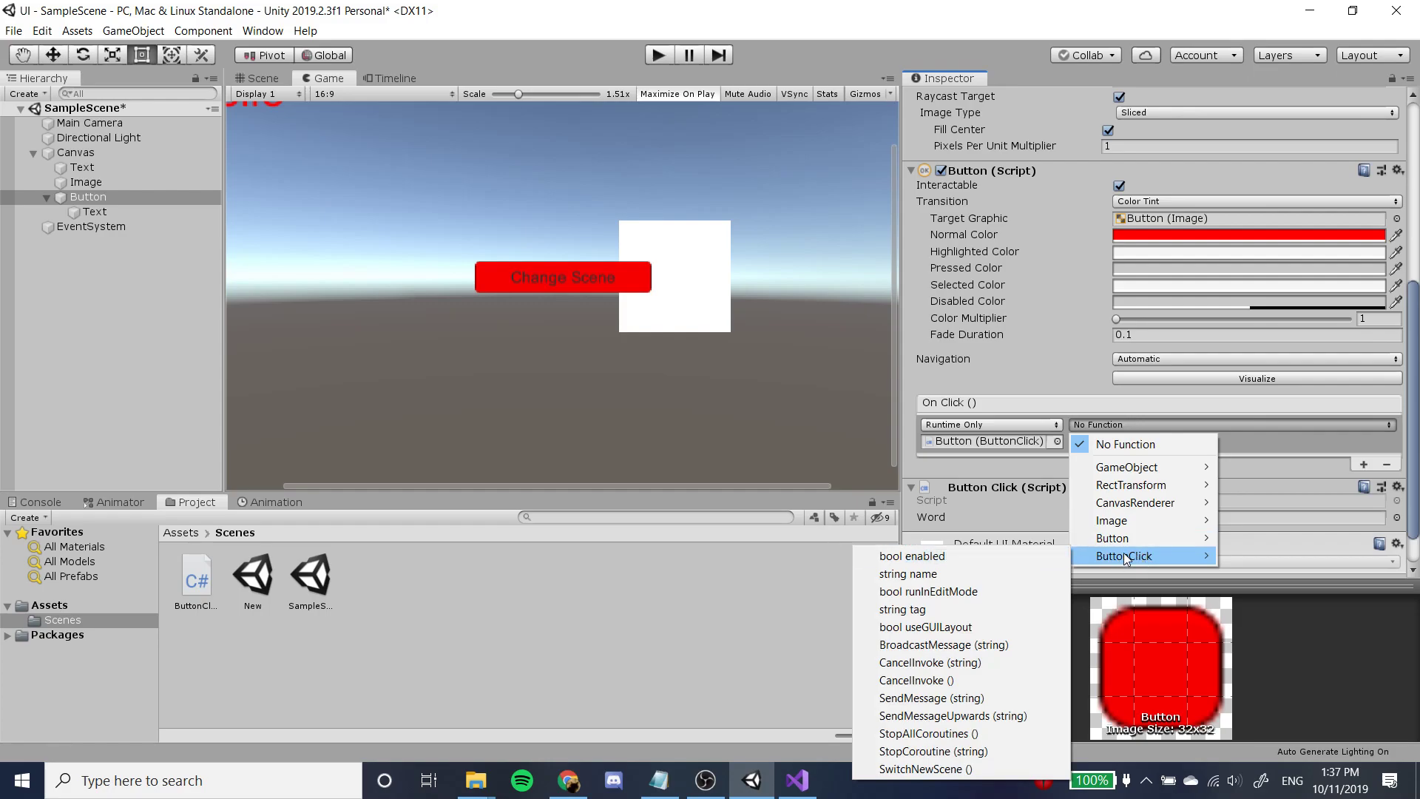
left_click(1000, 769)
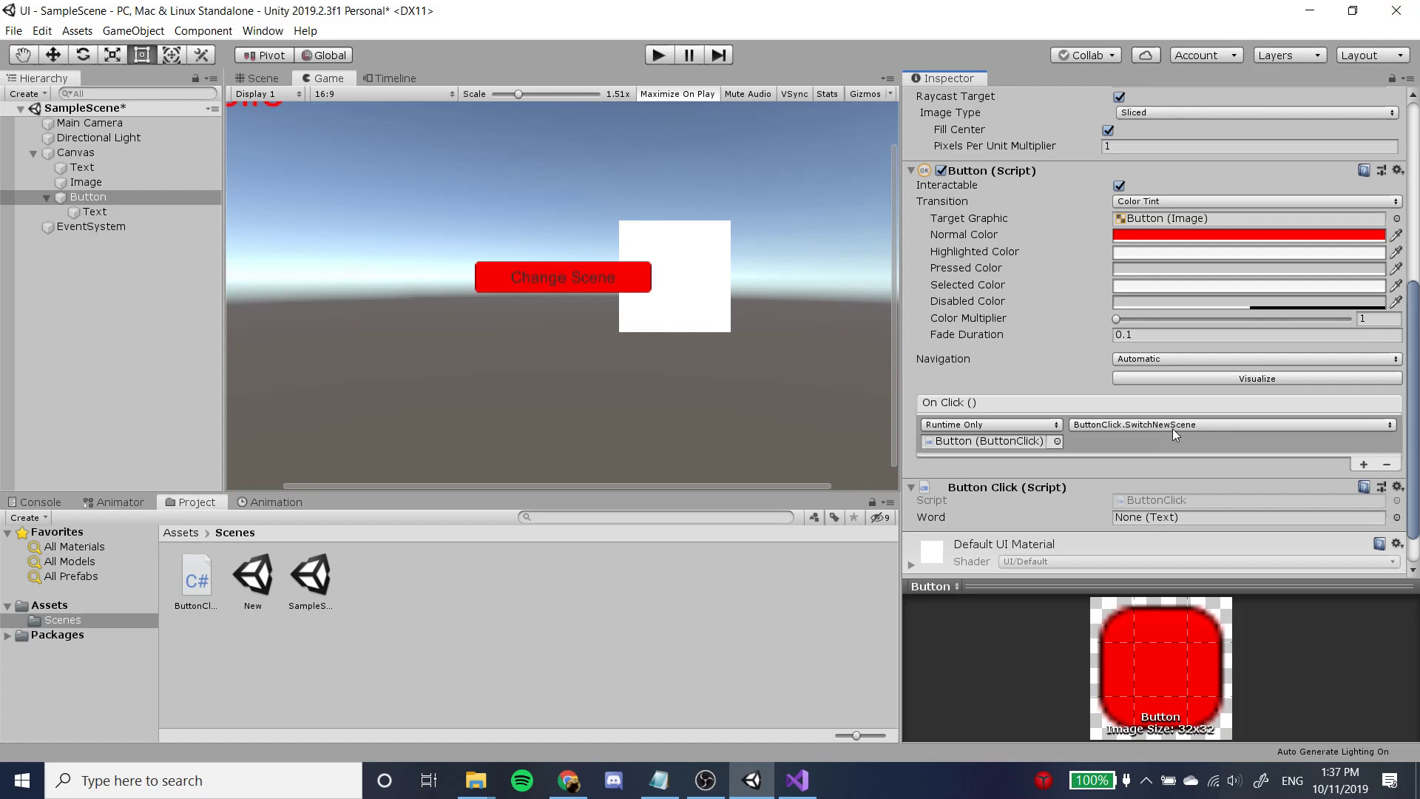
left_click(1236, 446)
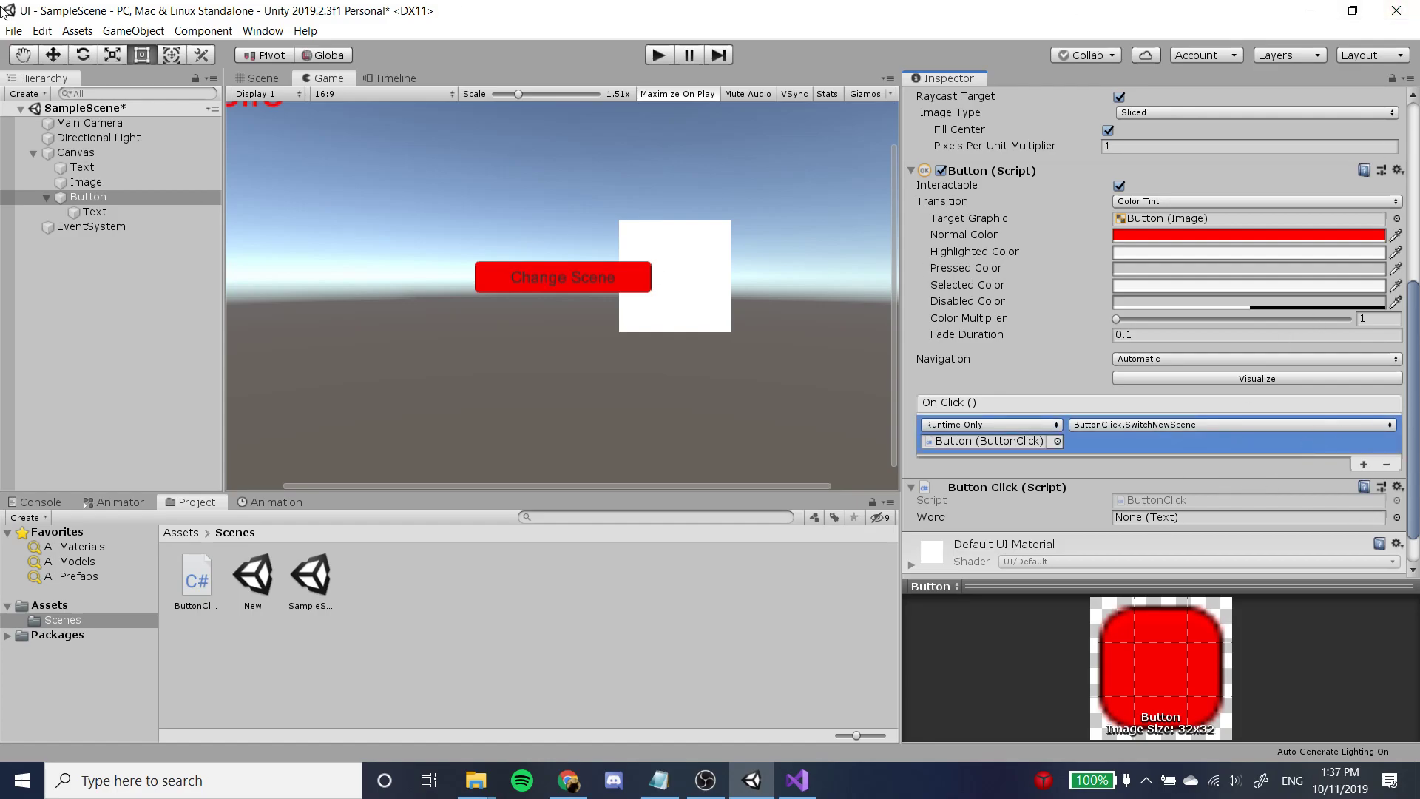
Test the Change Scene button in play mode, reduce the Game view scale to 1.09x, and stop playback.
left_click(658, 55)
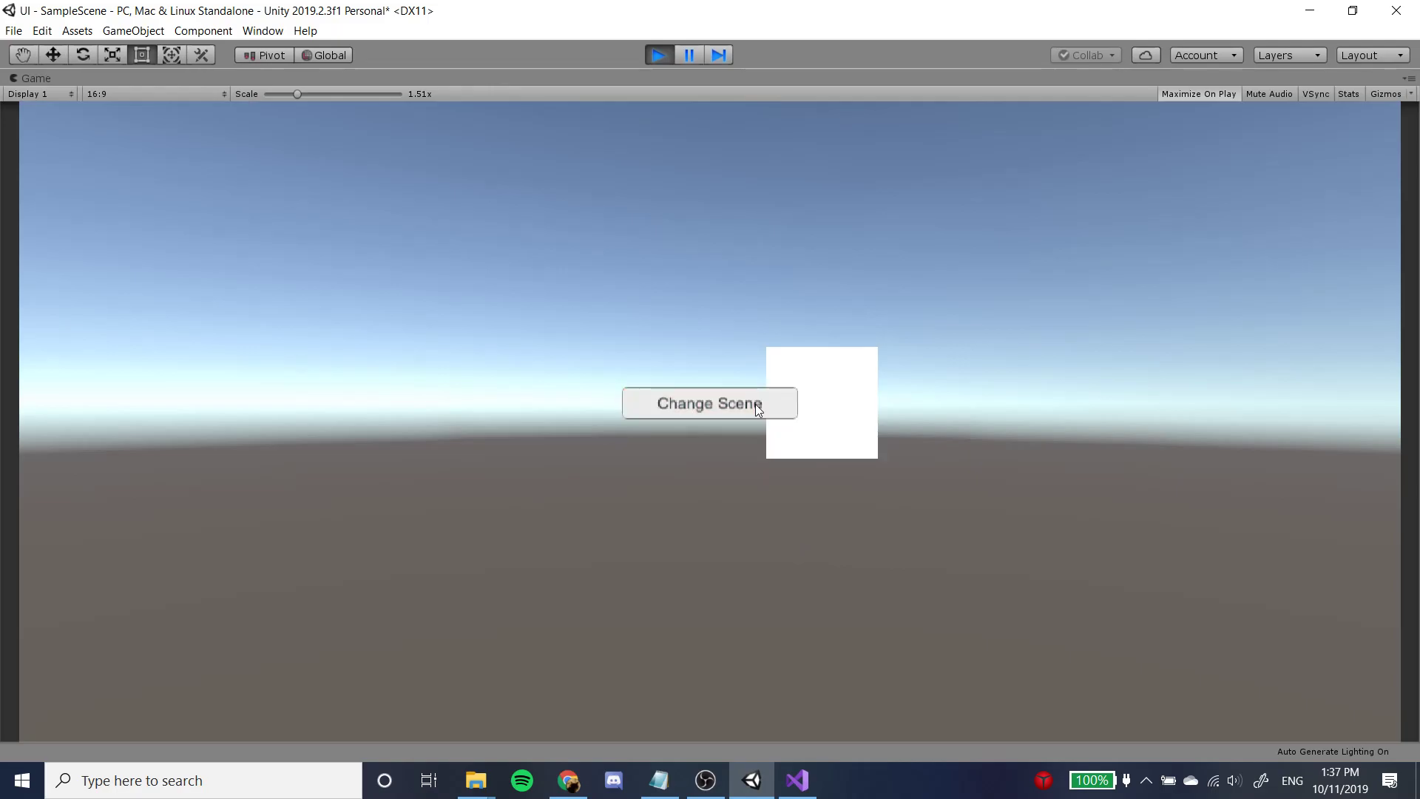
left_click(756, 404)
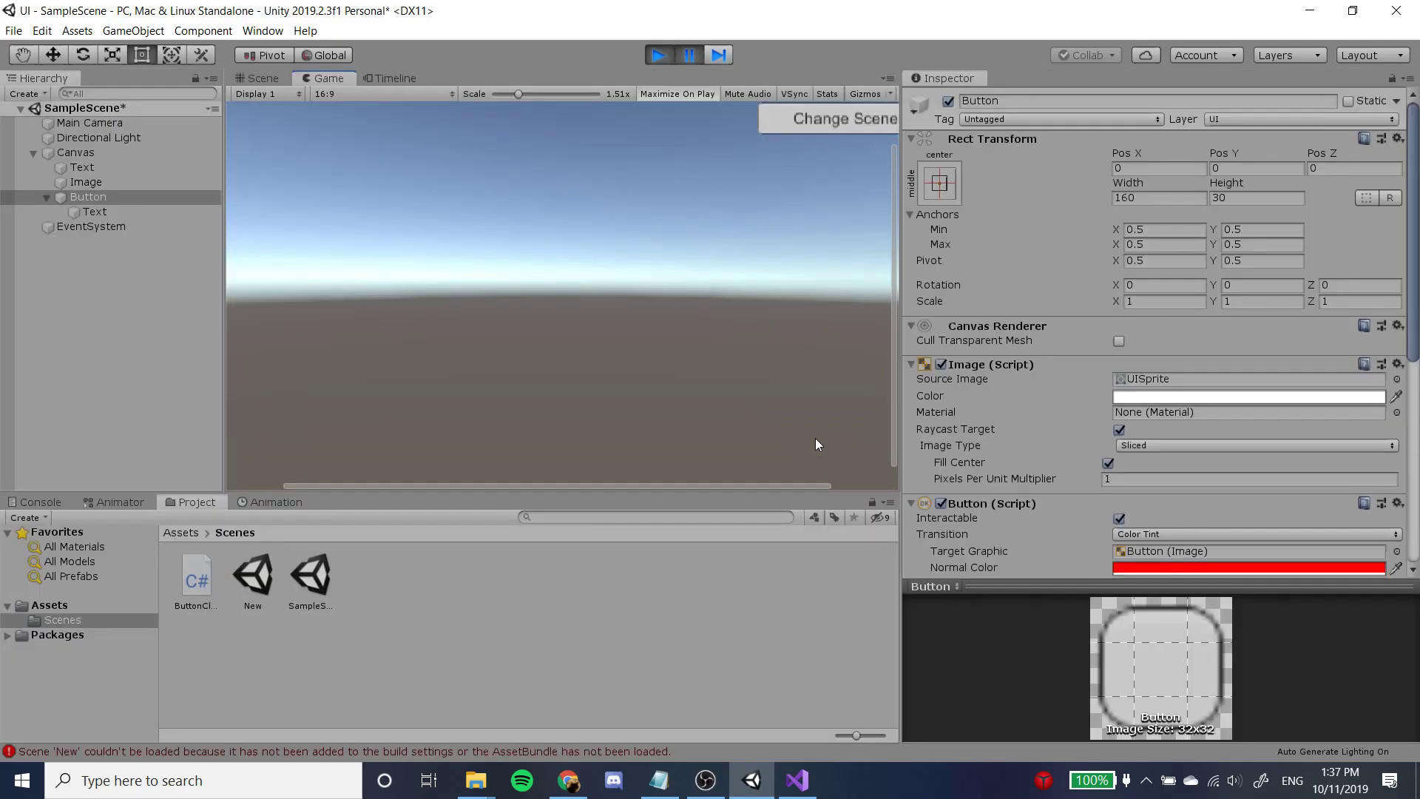
scroll(815, 436, "up", 1)
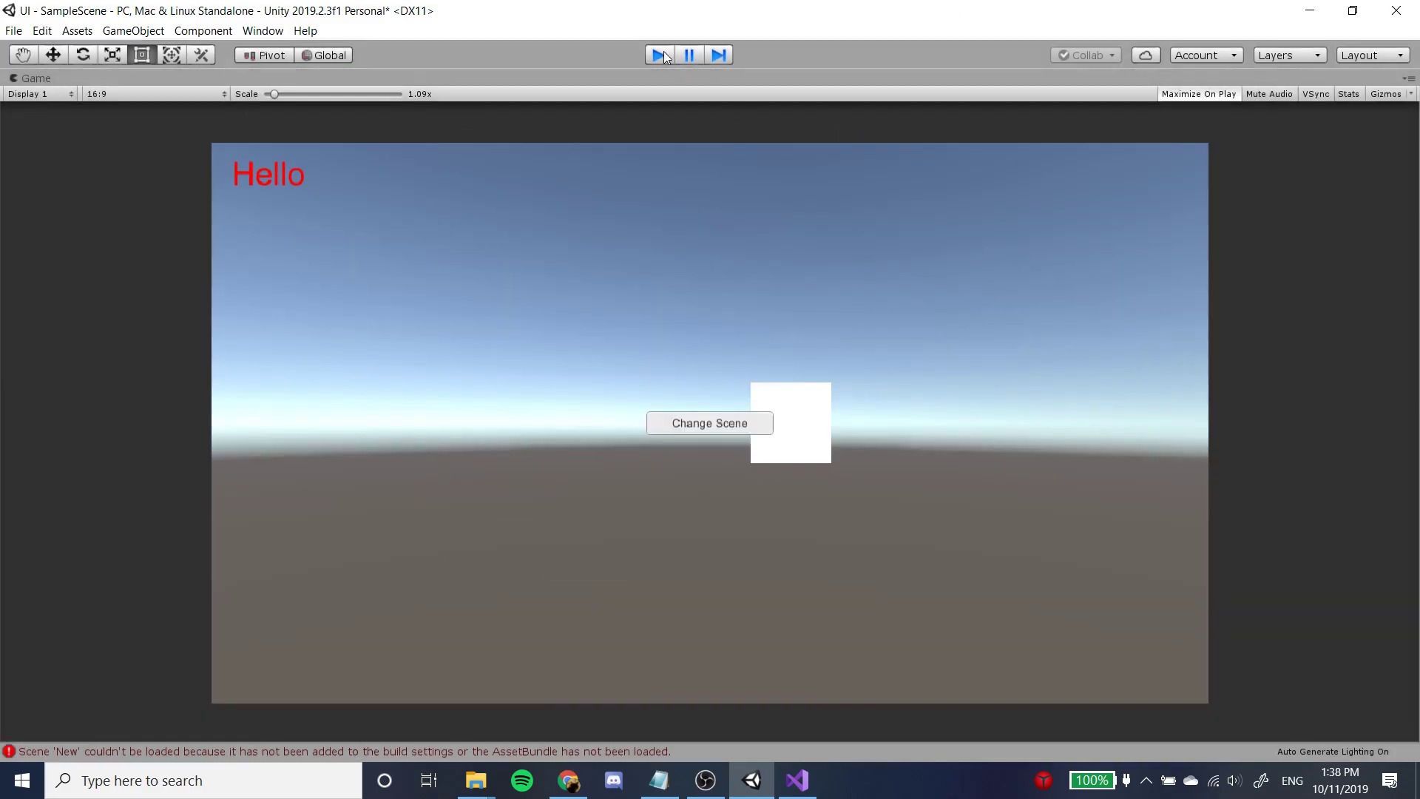
left_click(659, 54)
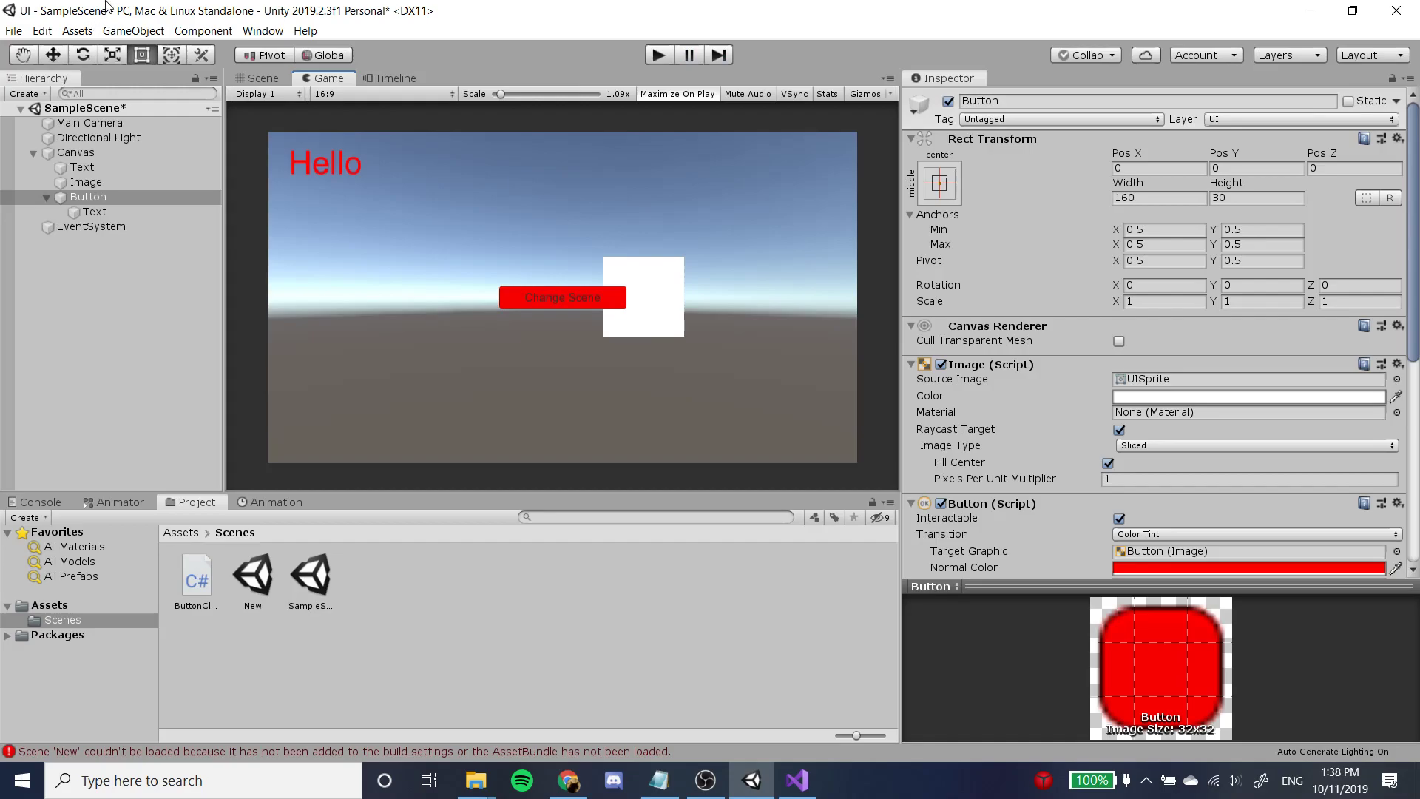
Open the Build Settings and add the open SampleScene to the Scenes In Build list.
left_click(16, 31)
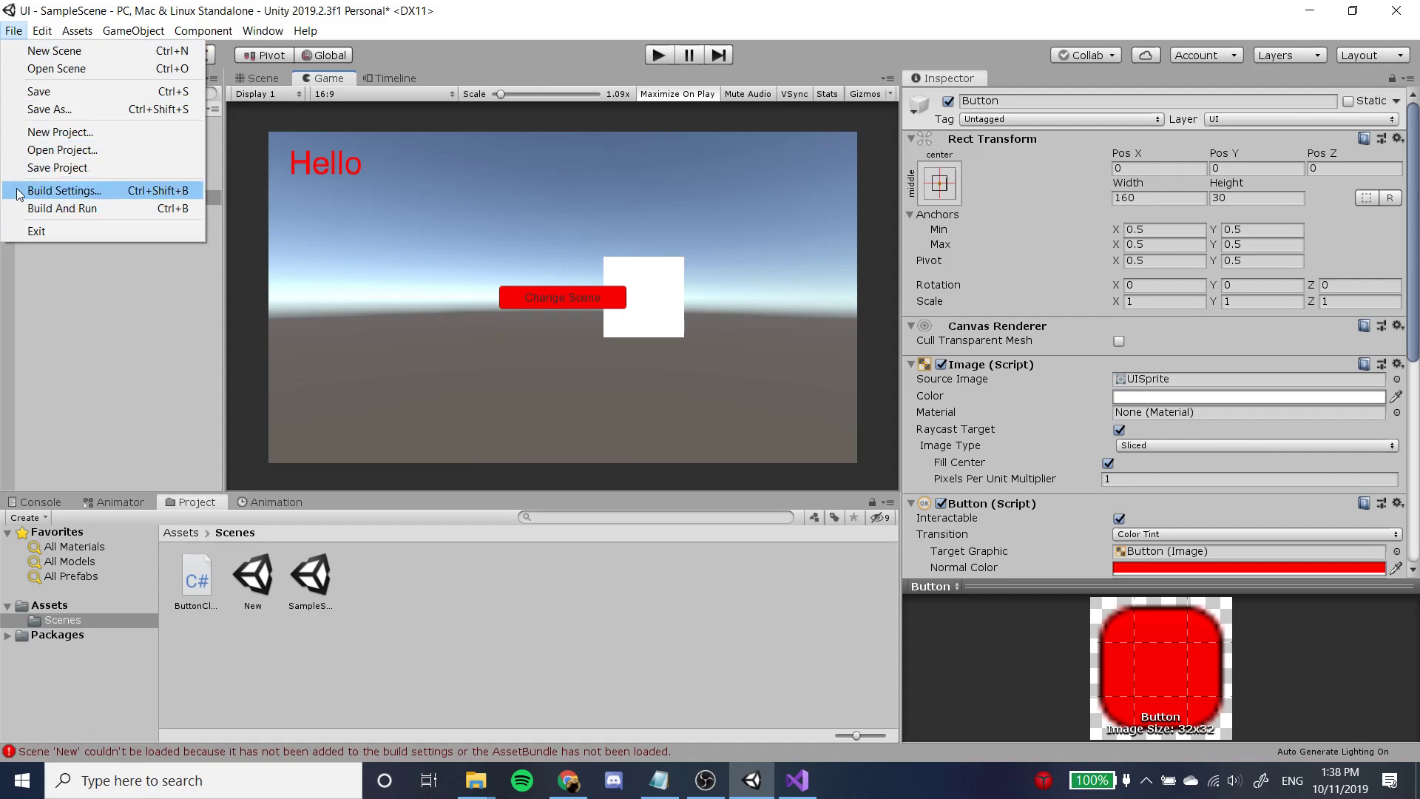
left_click(63, 190)
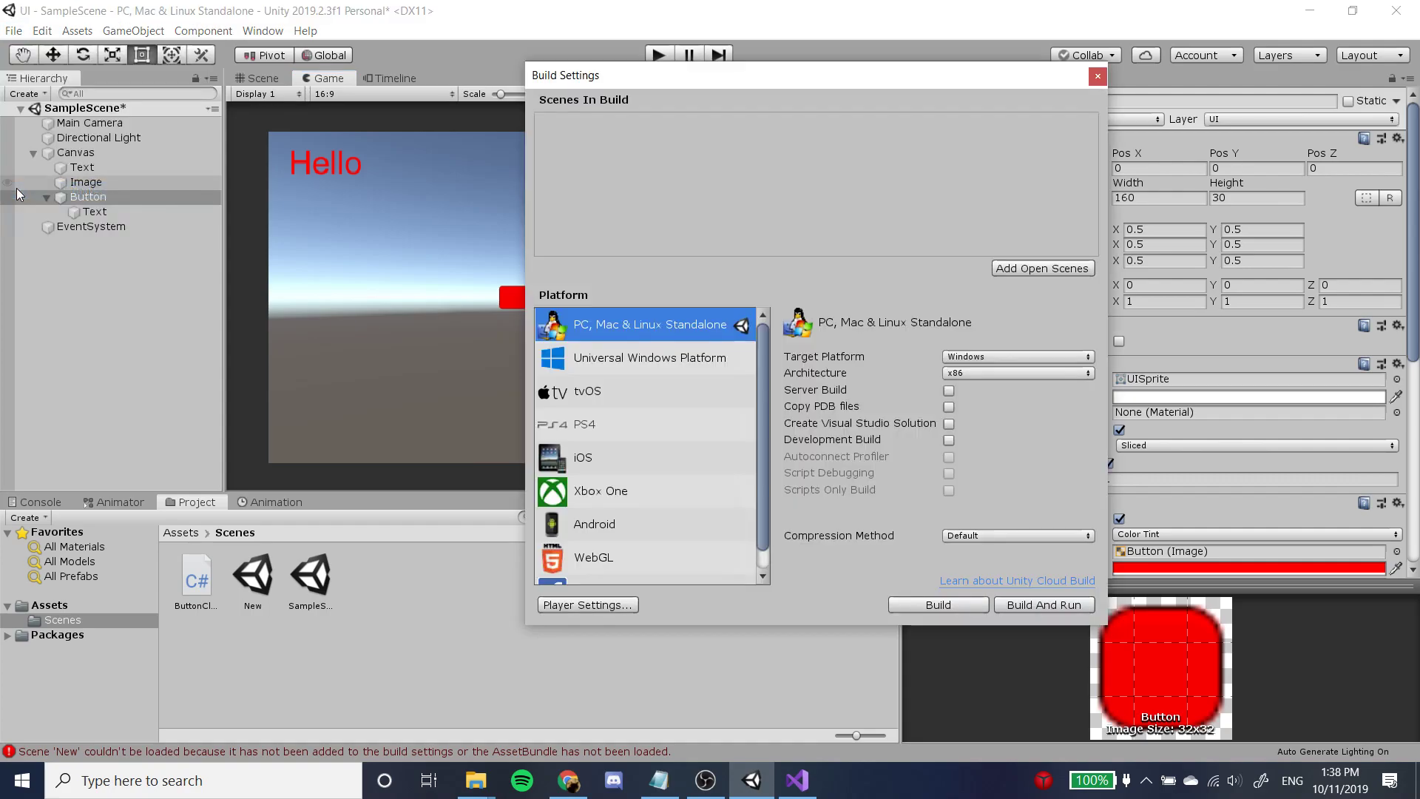
left_click_drag(778, 82, 636, 82)
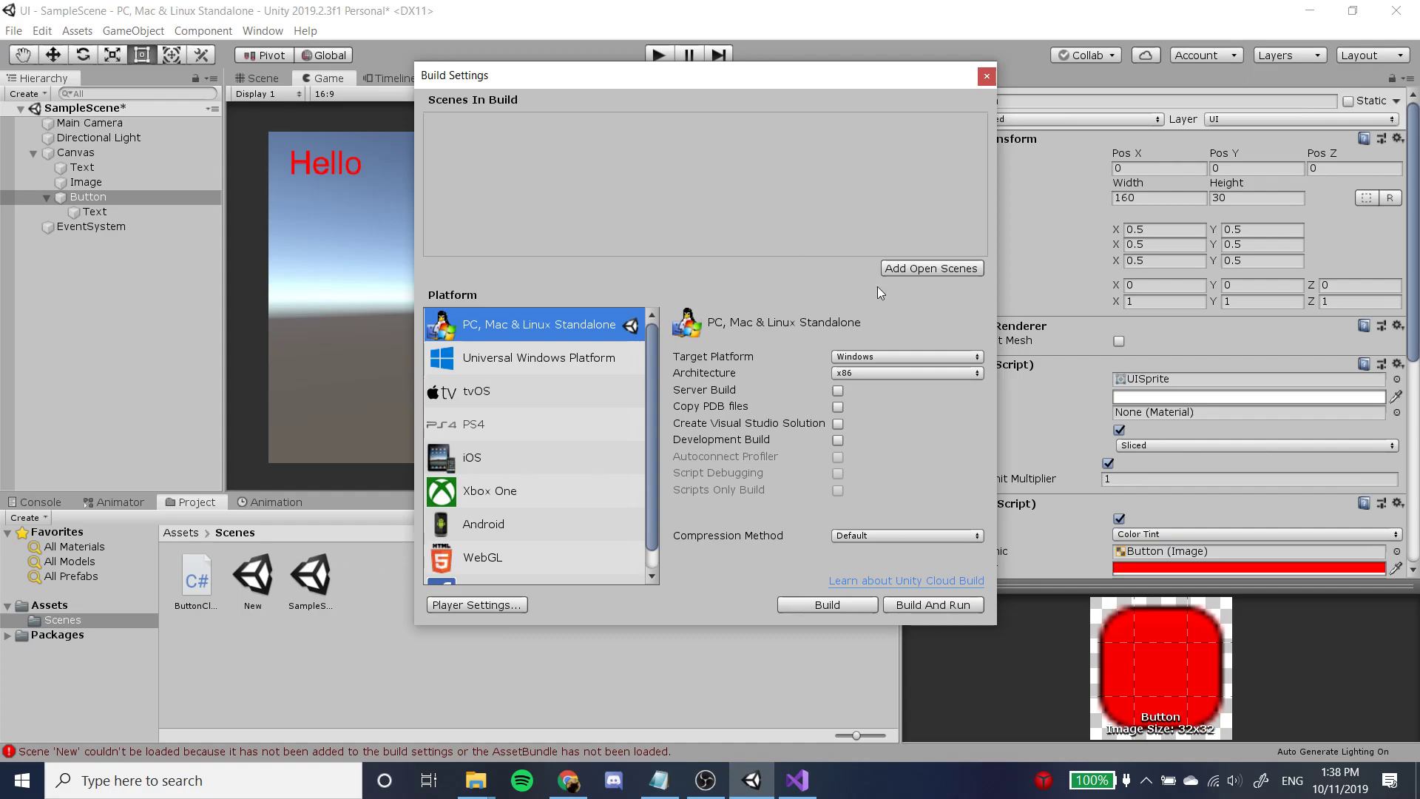
left_click(945, 270)
left_click_drag(768, 81, 884, 82)
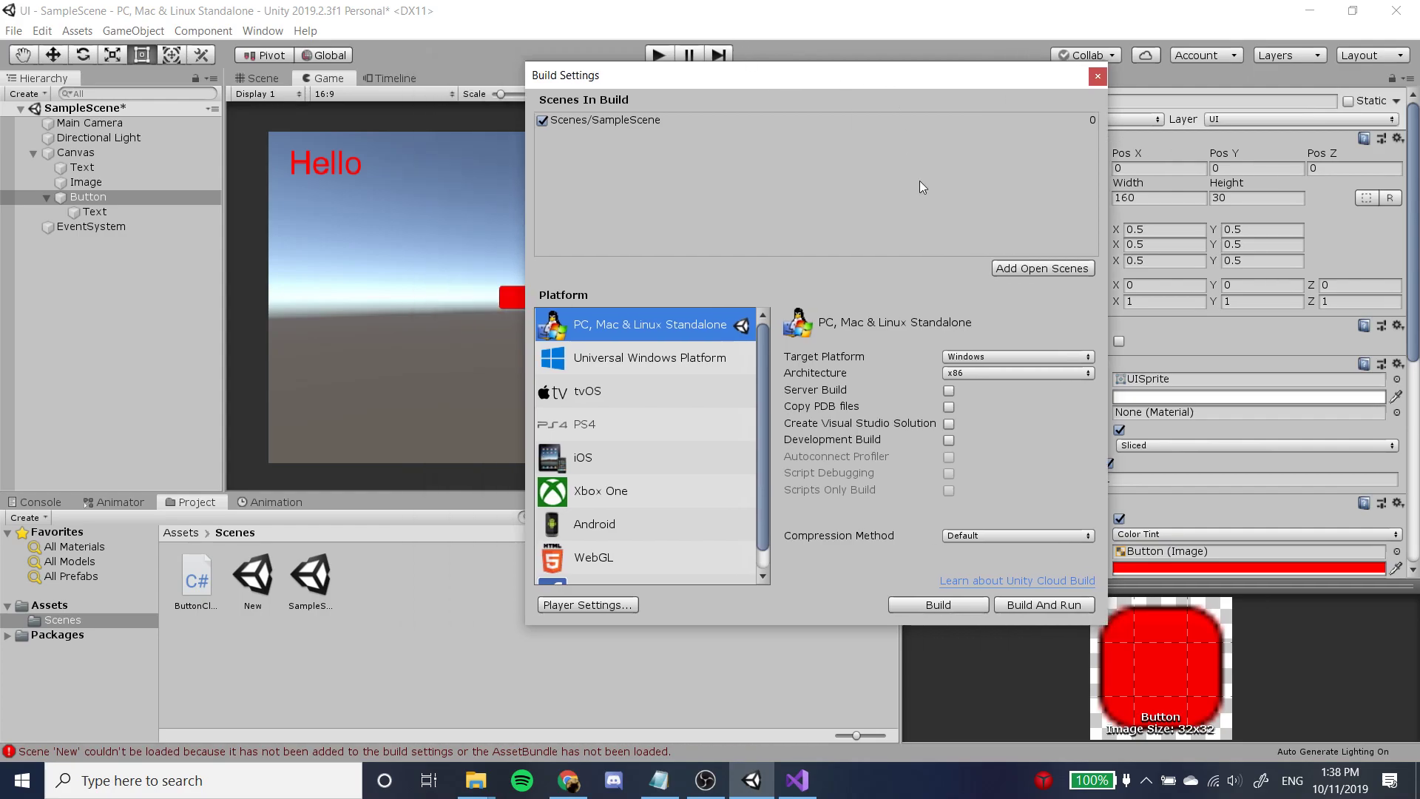
Open the New scene, saving the changes to SampleScene, and add New to the Scenes In Build list.
double_click(255, 581)
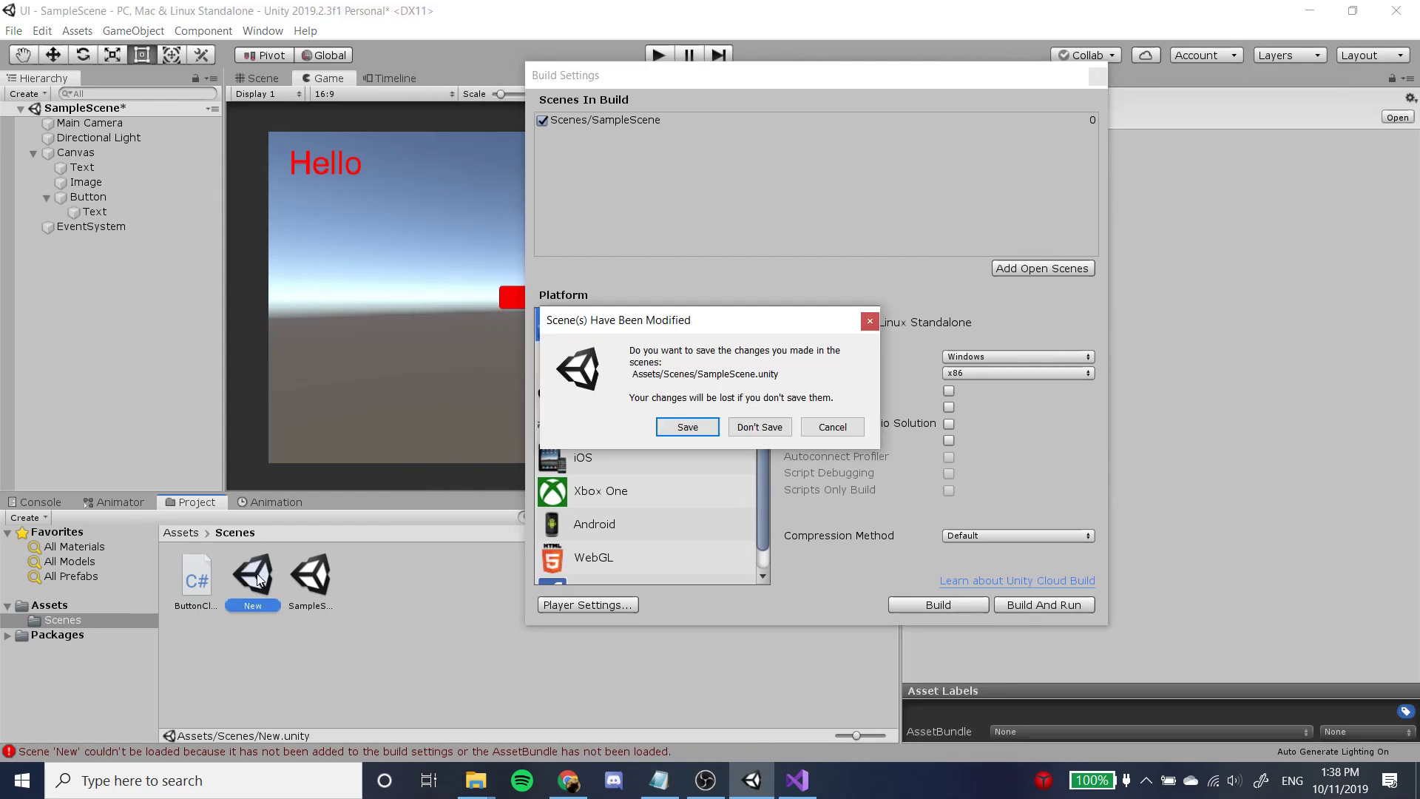
left_click(691, 427)
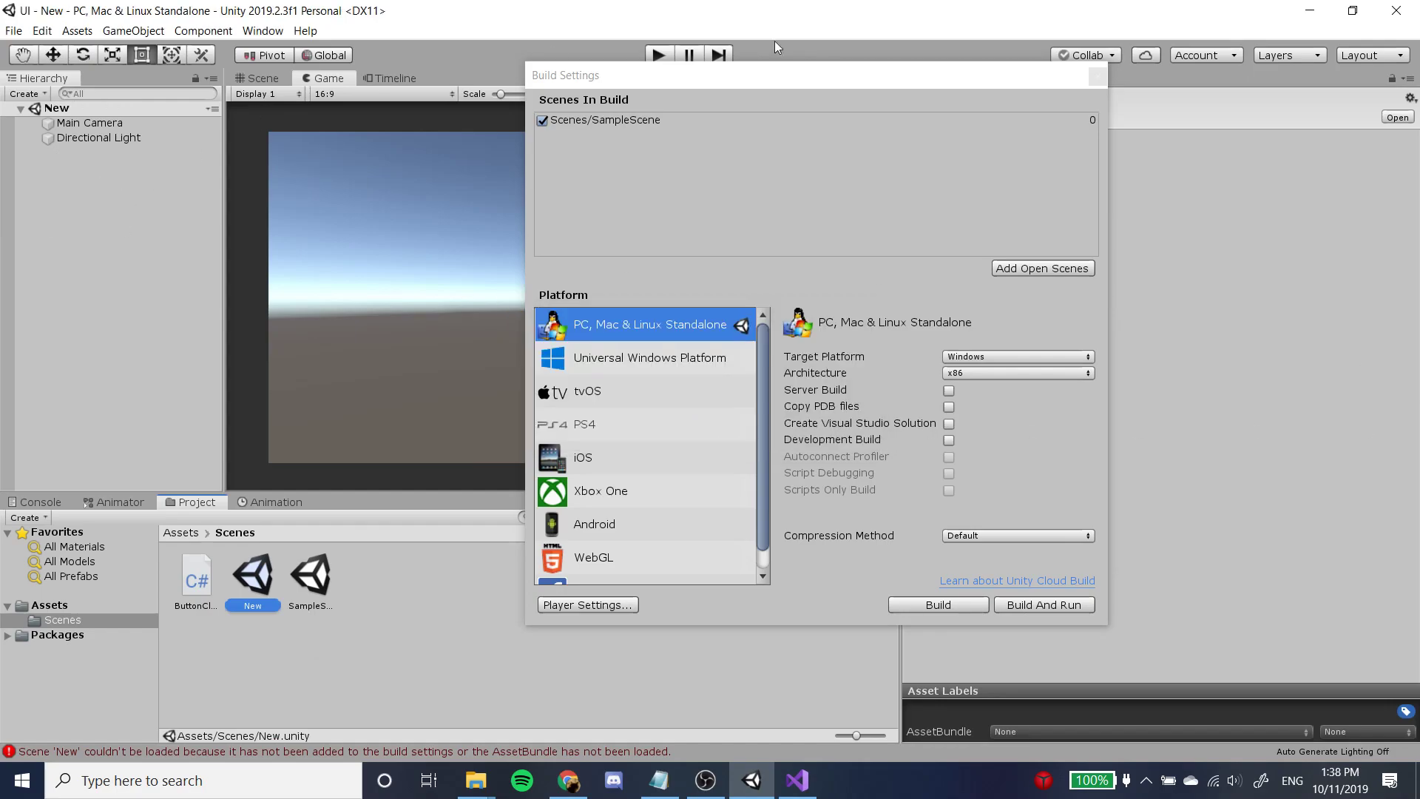
left_click(1010, 269)
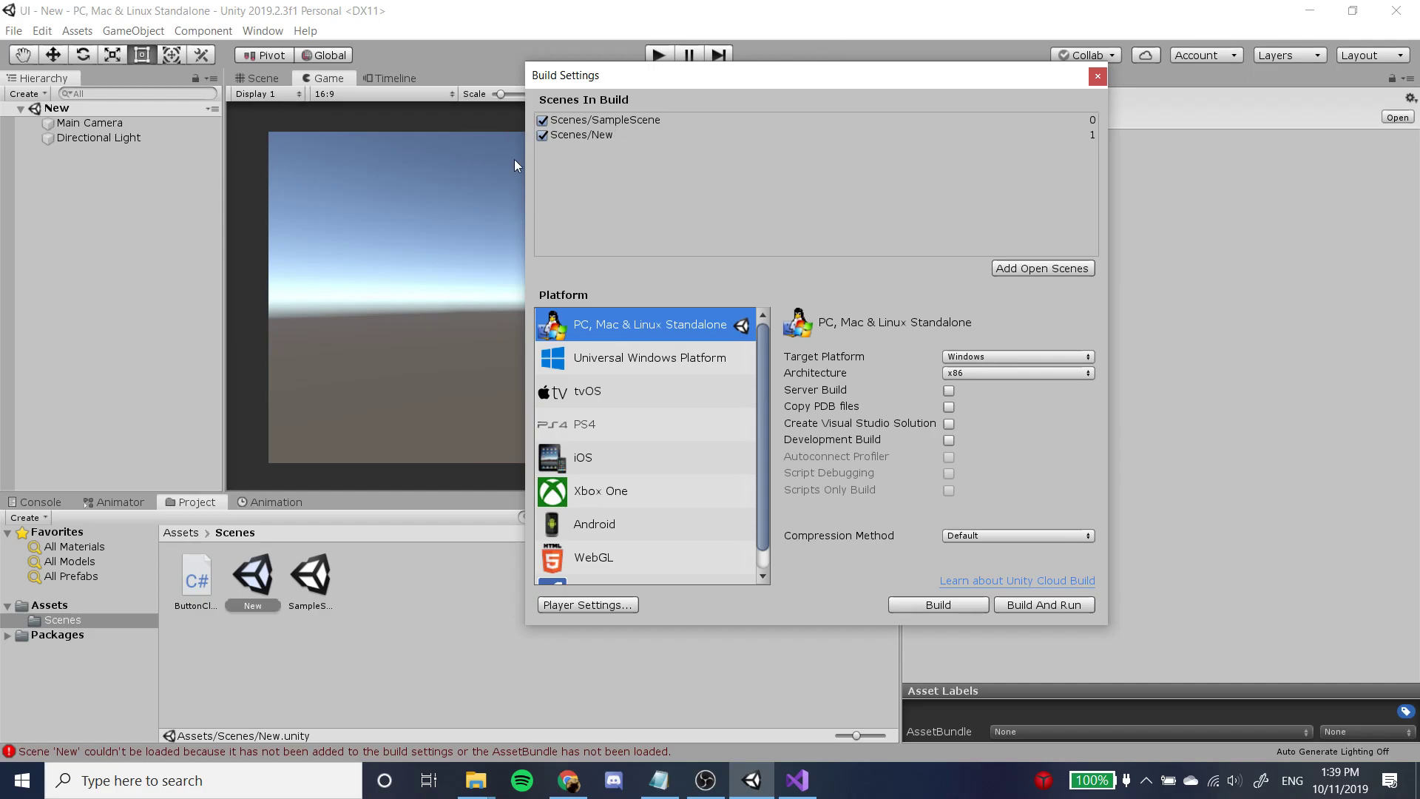
Start a PC, Mac & Linux Standalone build to bring up the output folder selection.
left_click(958, 607)
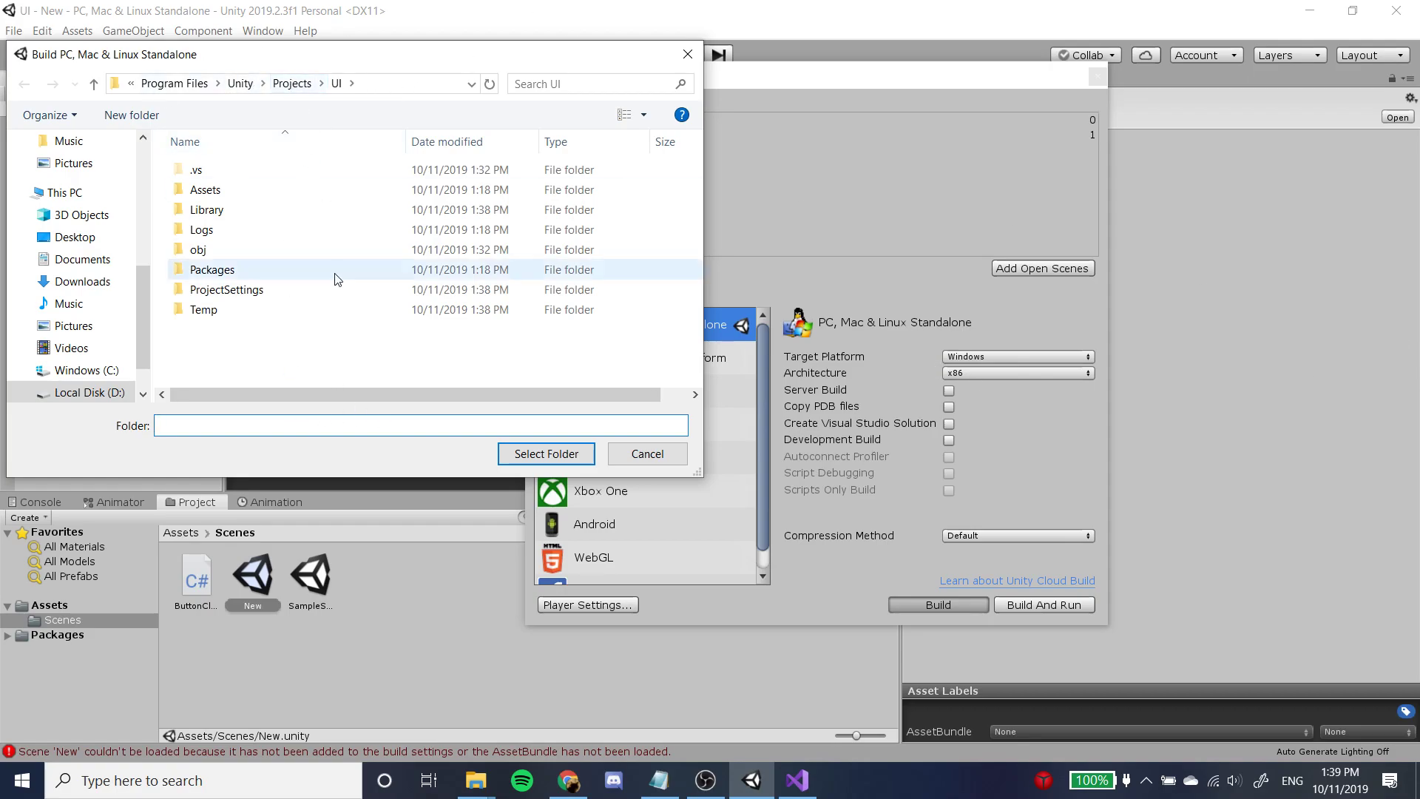
type("UI")
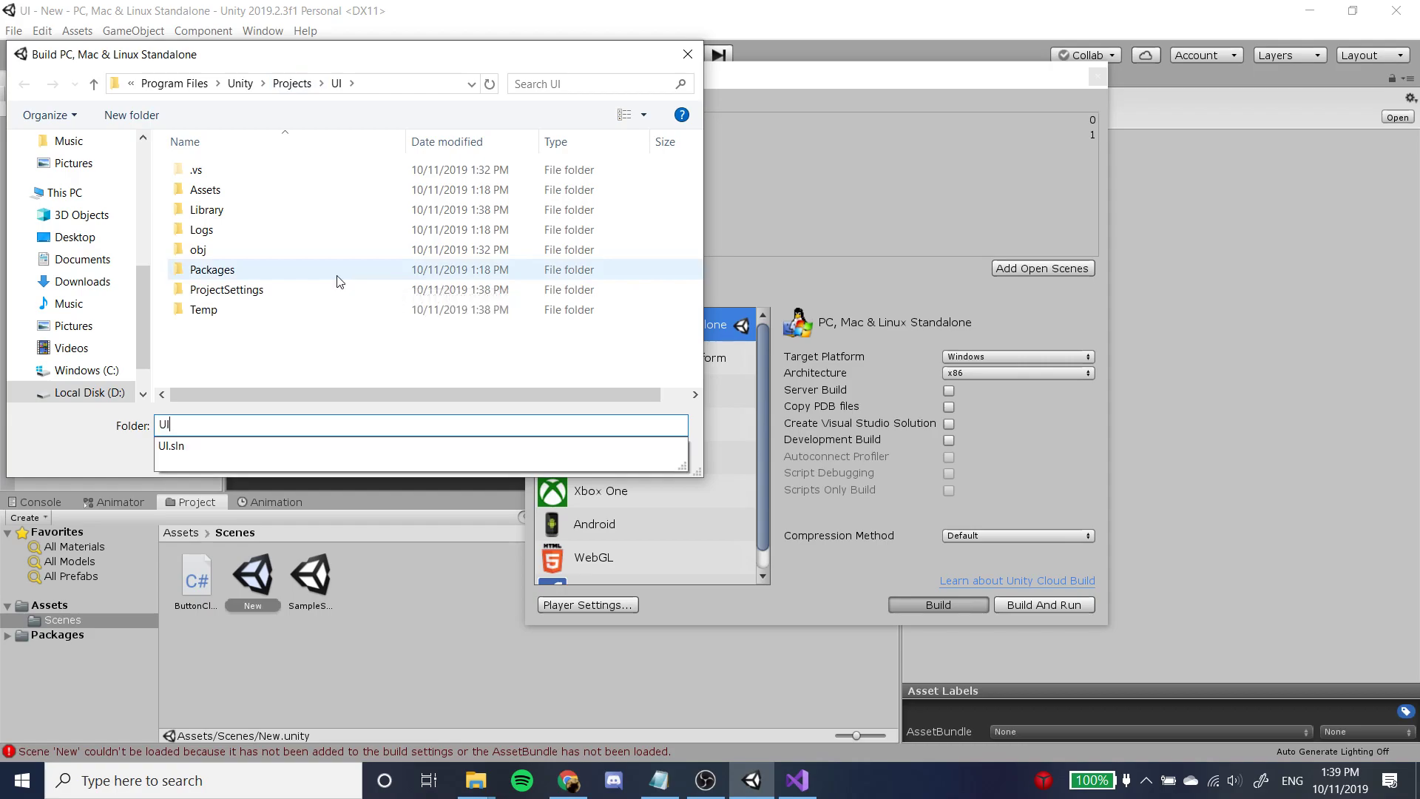
type("Build")
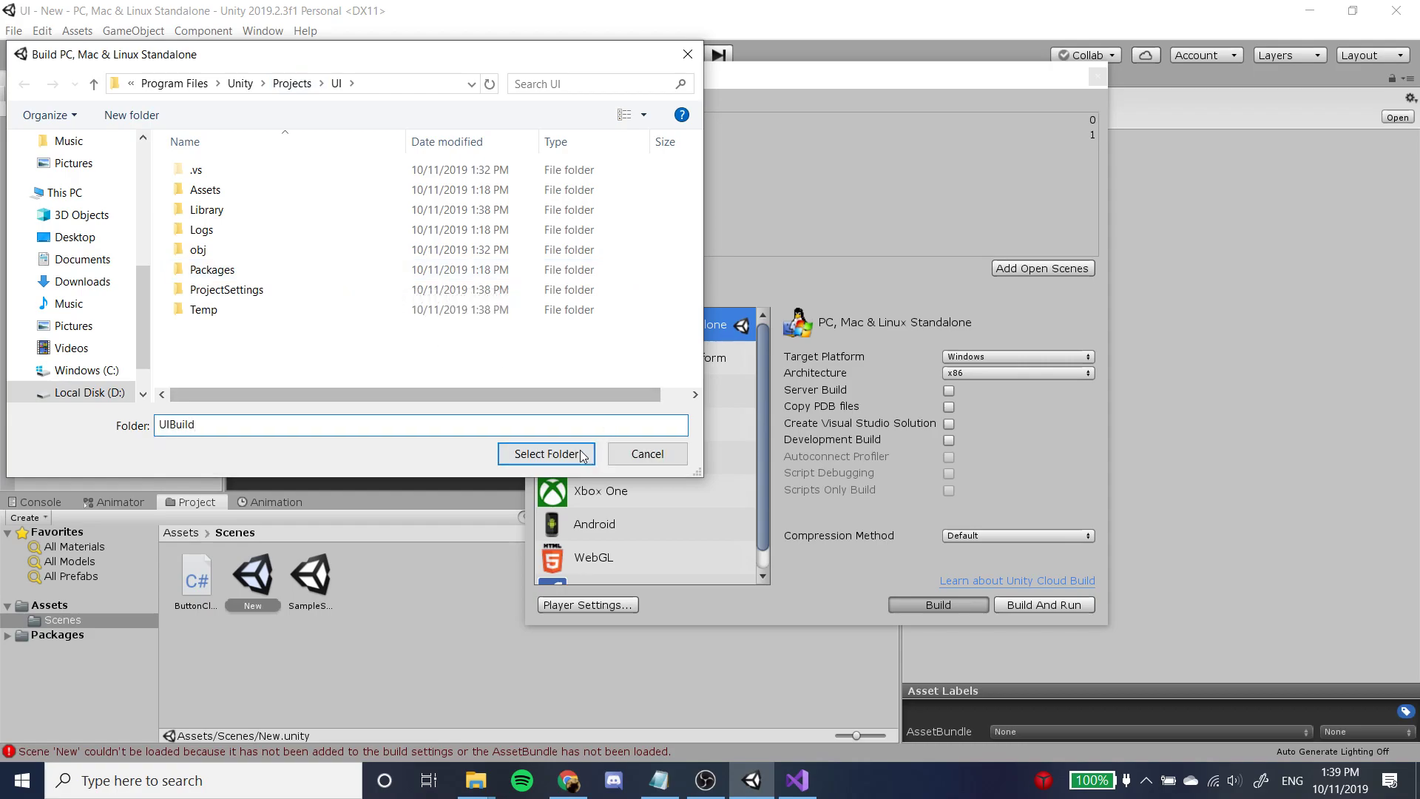
key("BackSpace")
key("BackSpace")
key("BackSpace")
key("BackSpace")
key("BackSpace")
key("BackSpace")
key("BackSpace")
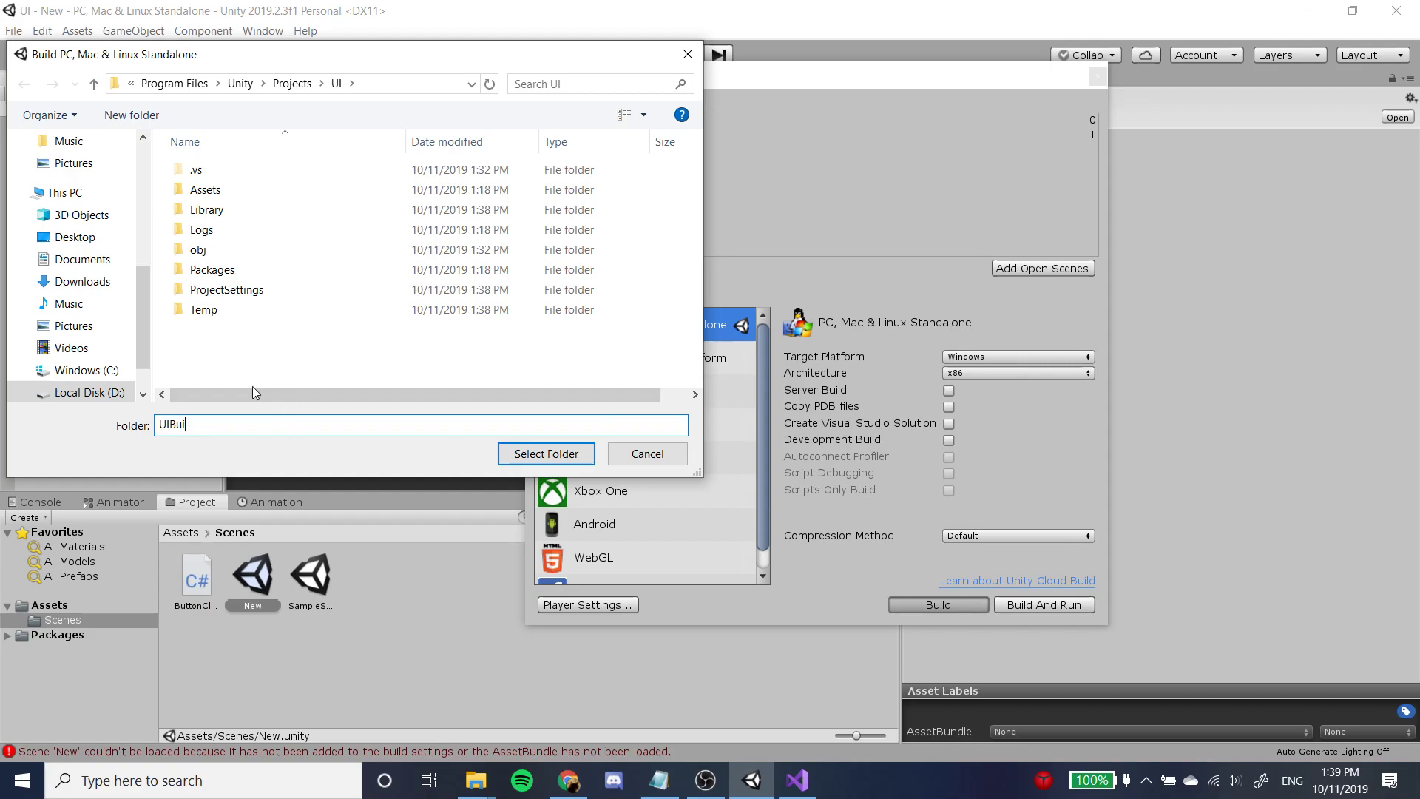
Create a new folder named UIBuild inside the UI project folder.
right_click(246, 354)
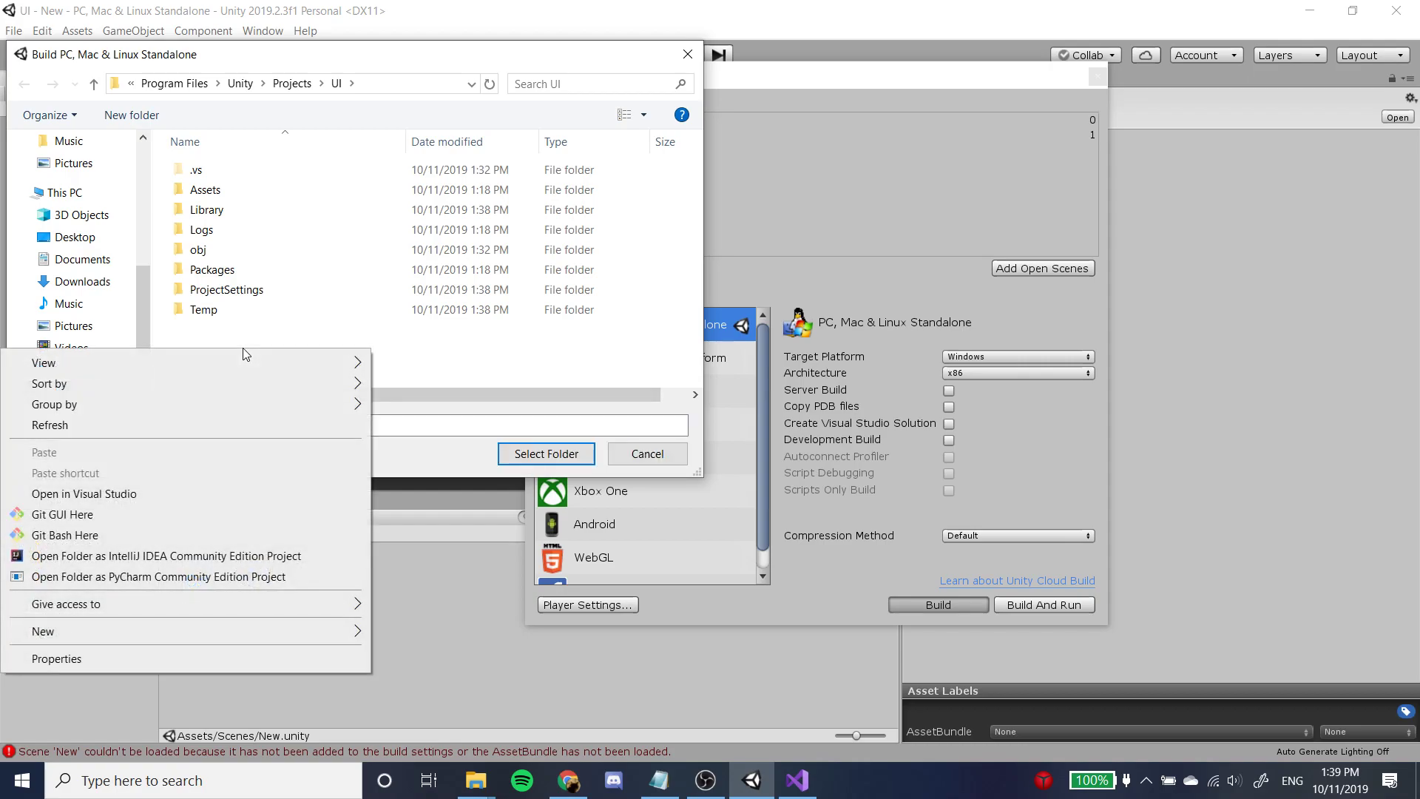
mouse_move(241, 629)
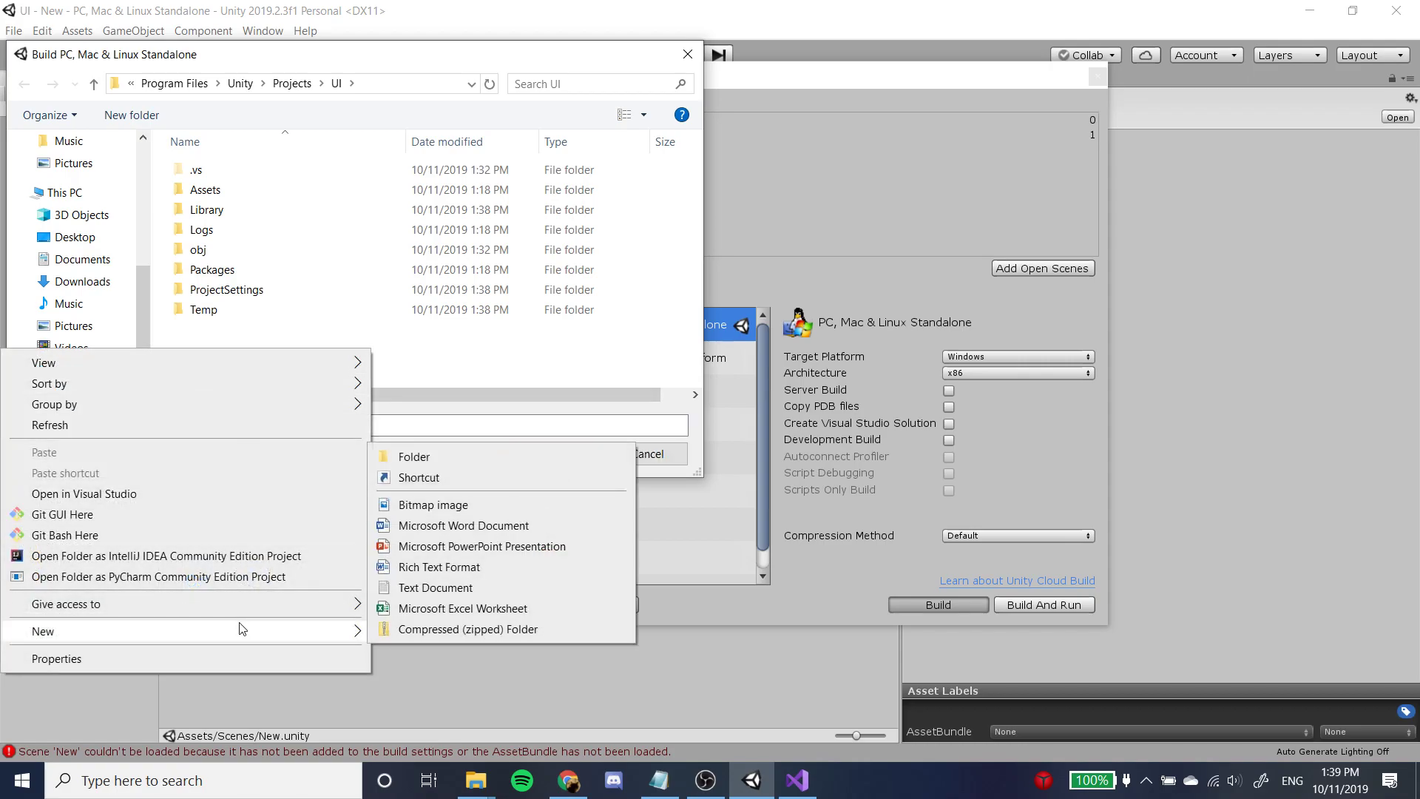
left_click(436, 457)
type("UIBuild")
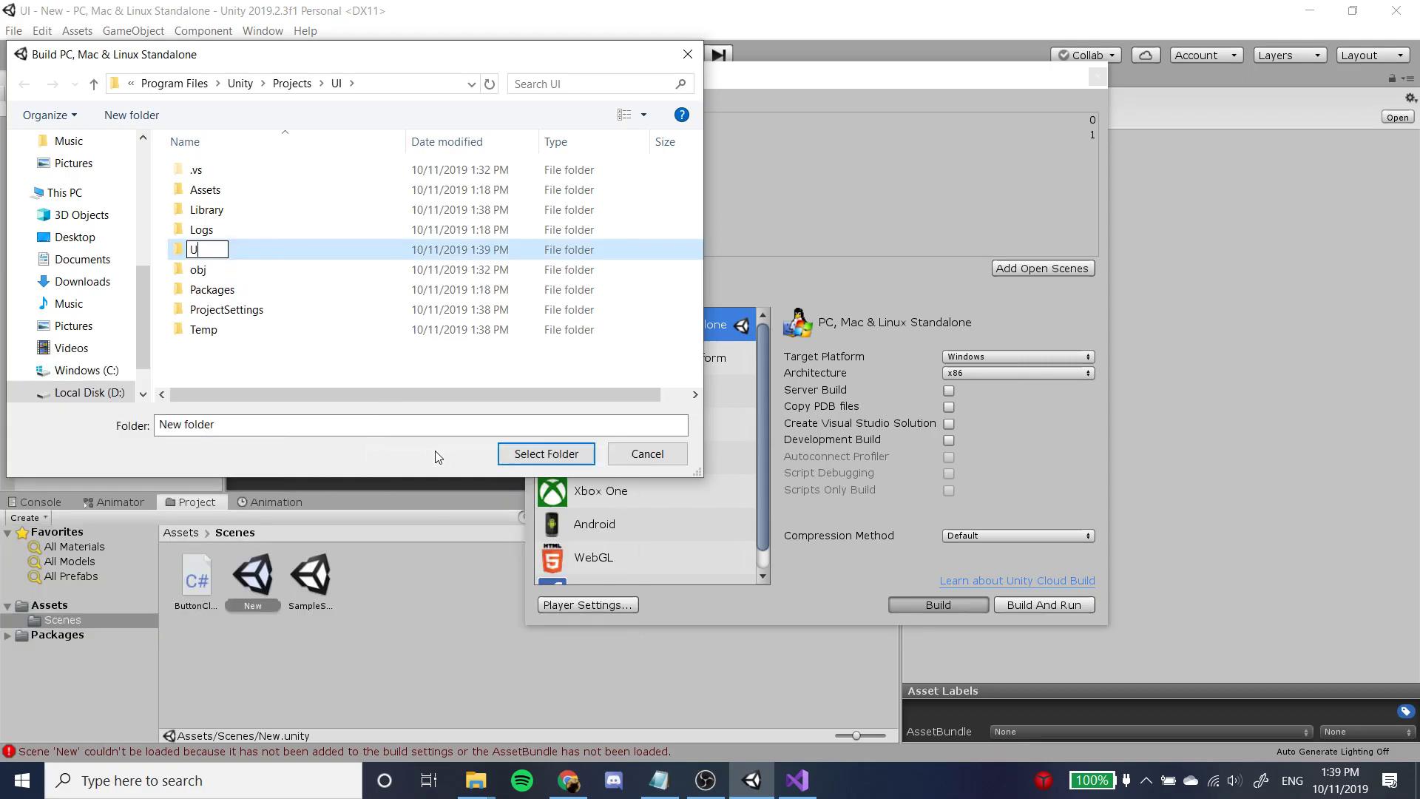
key("BackSpace")
key("BackSpace")
key("BackSpace")
key("BackSpace")
type("uild")
key("Return")
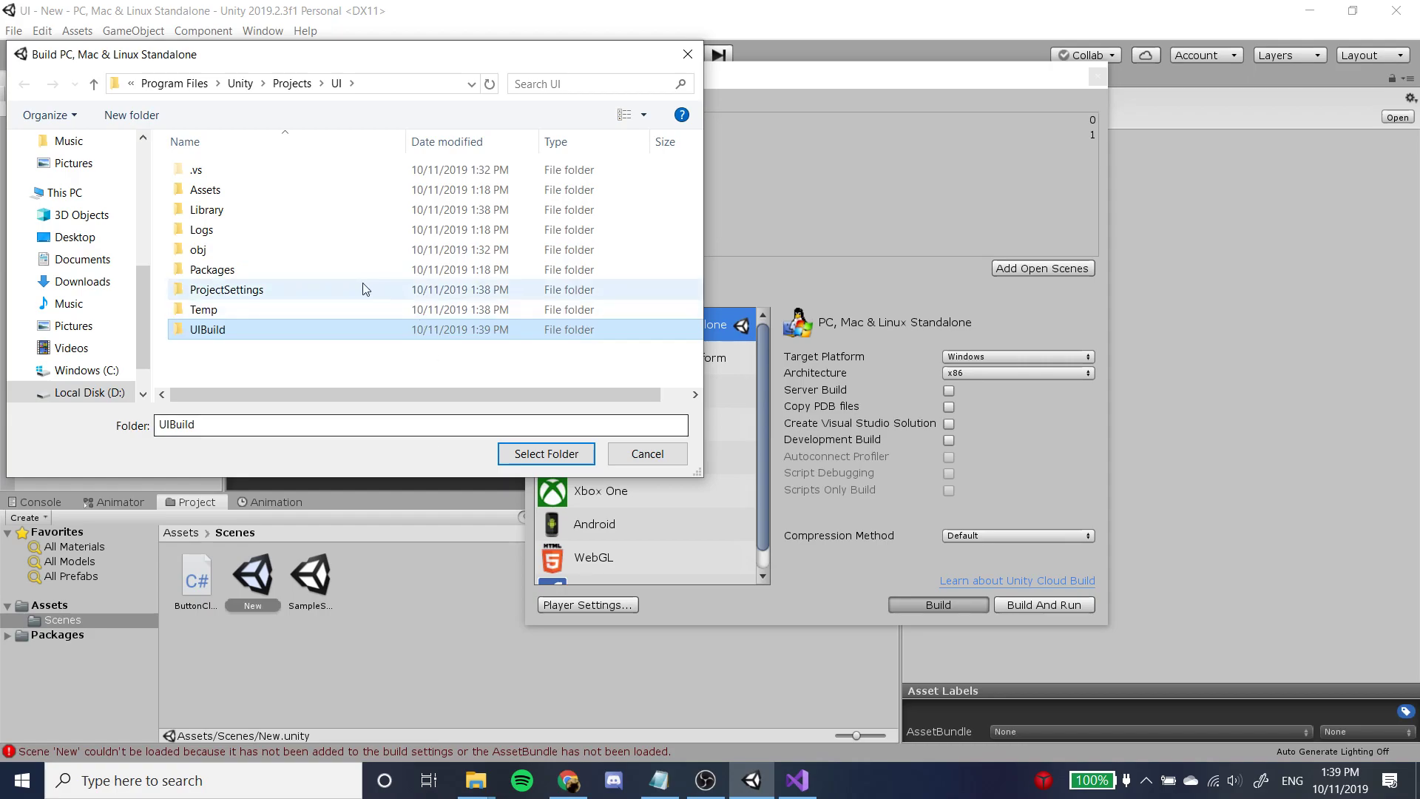
Build the project into the UIBuild folder, then close the resulting file window and the Build Settings.
double_click(312, 325)
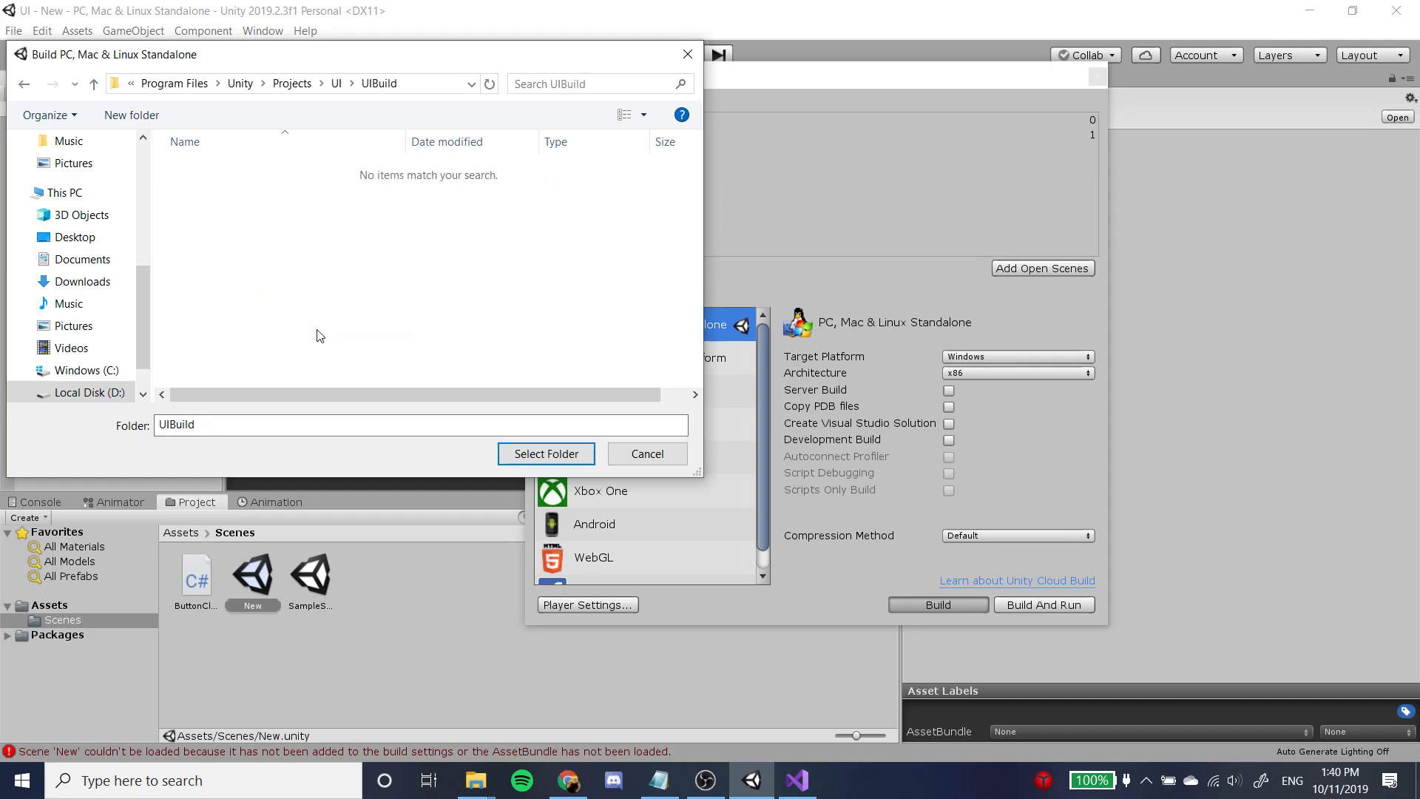
left_click(553, 455)
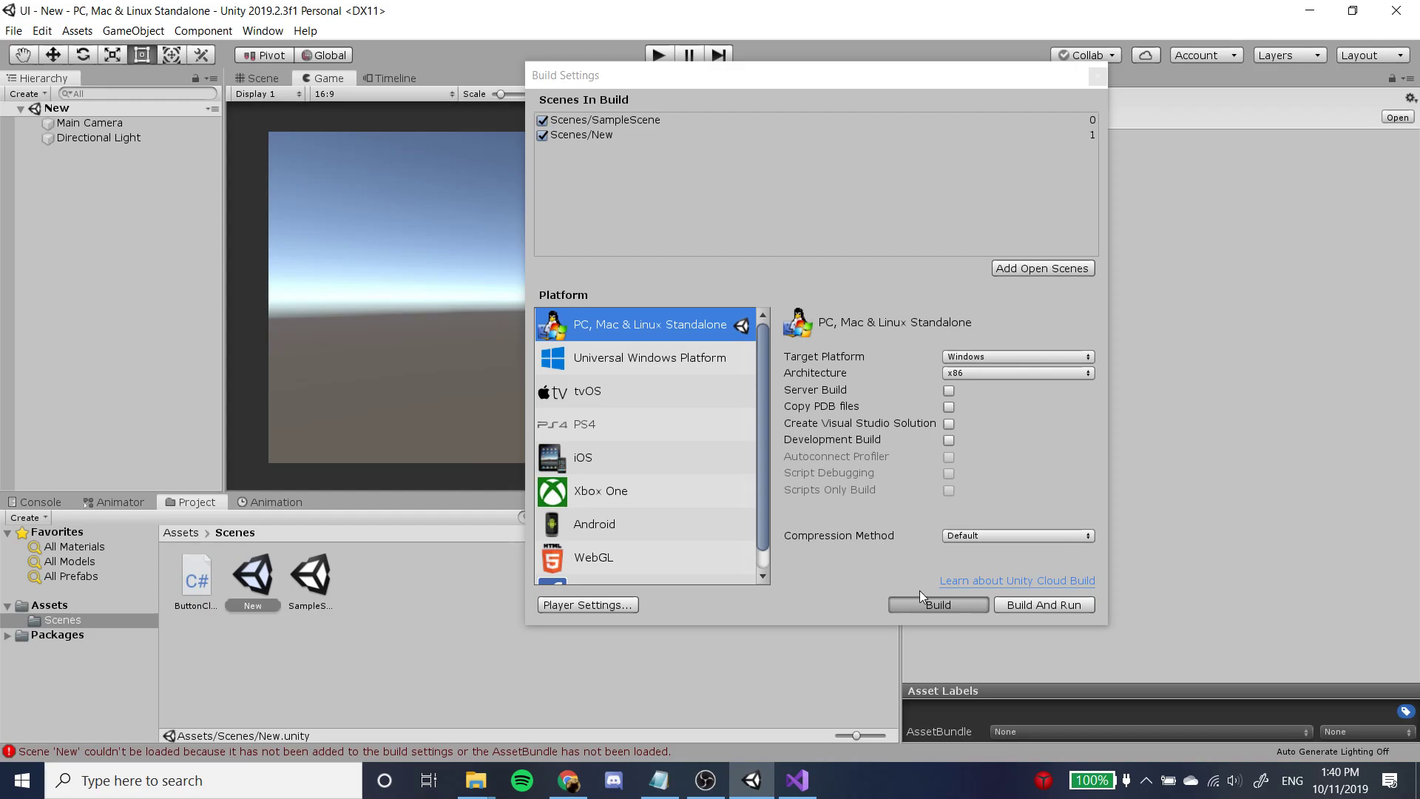
left_click(929, 611)
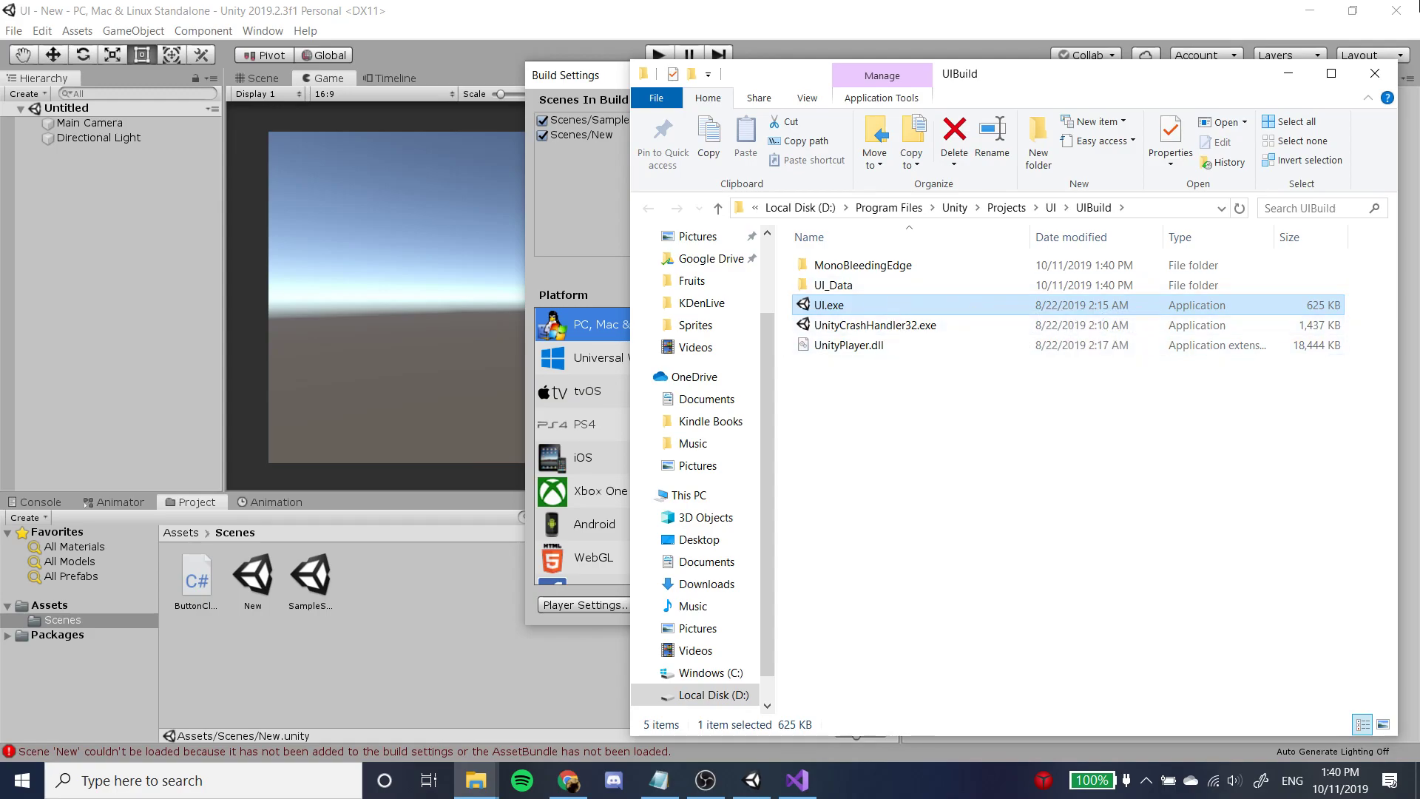
left_click(1376, 75)
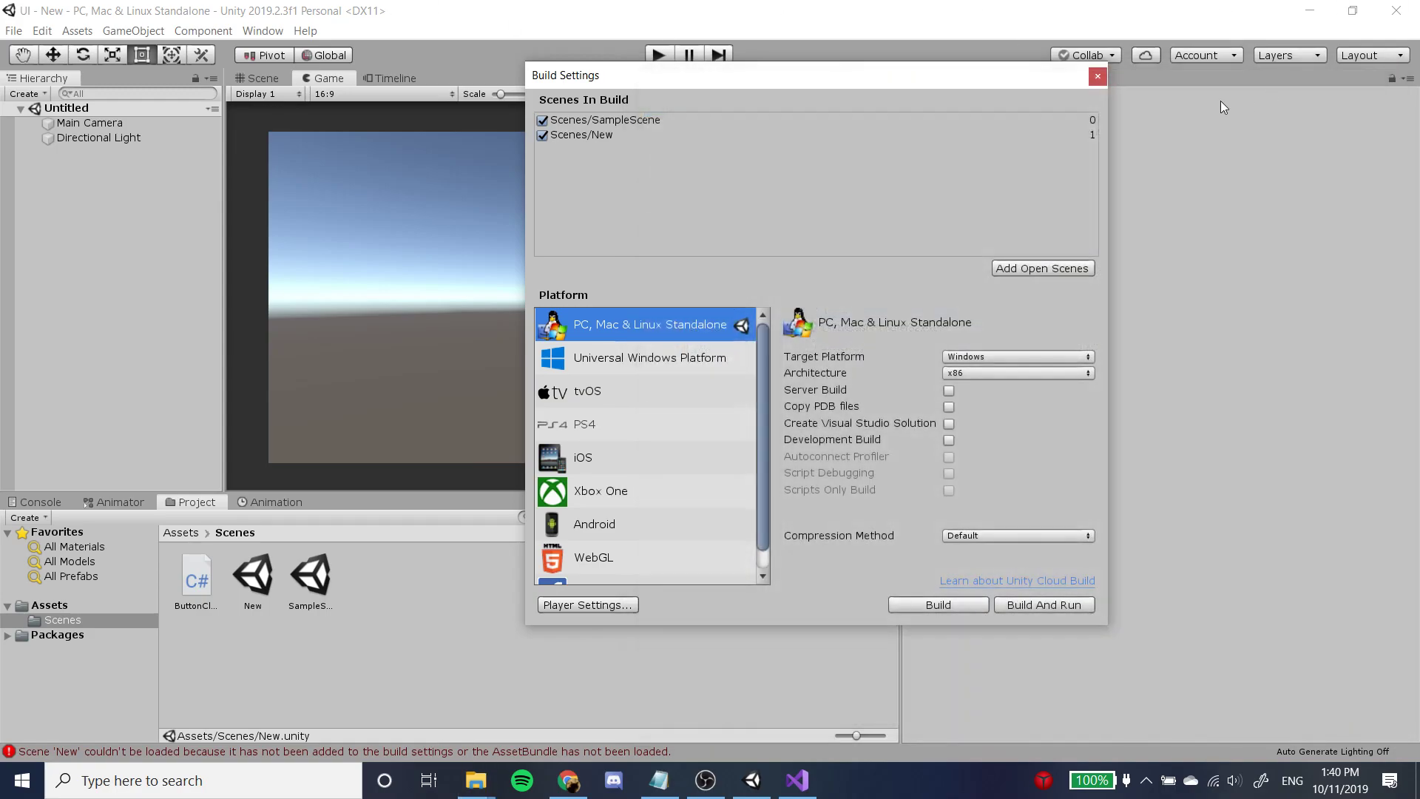
left_click(1097, 75)
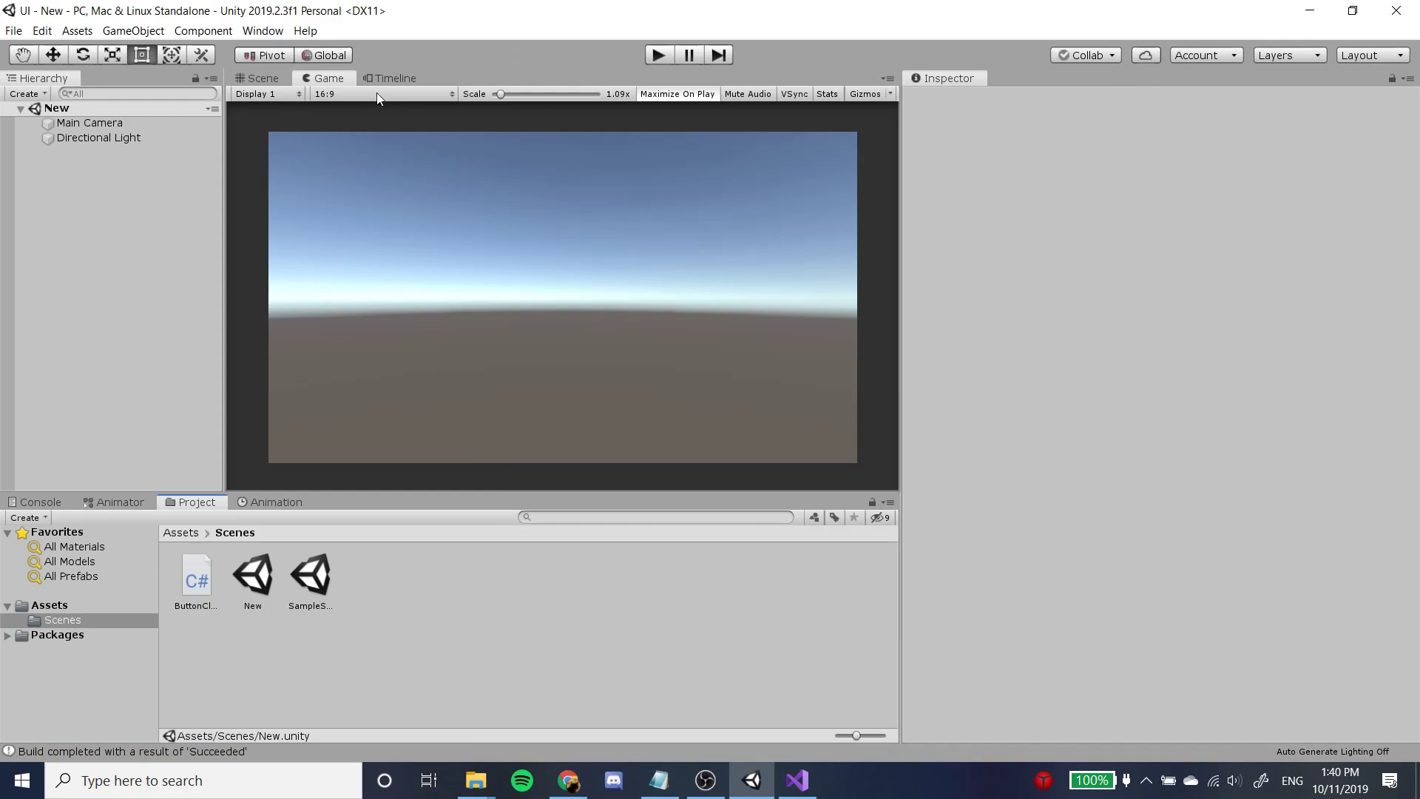
Reopen SampleScene in the Scene view and select its Canvas.
left_click(257, 76)
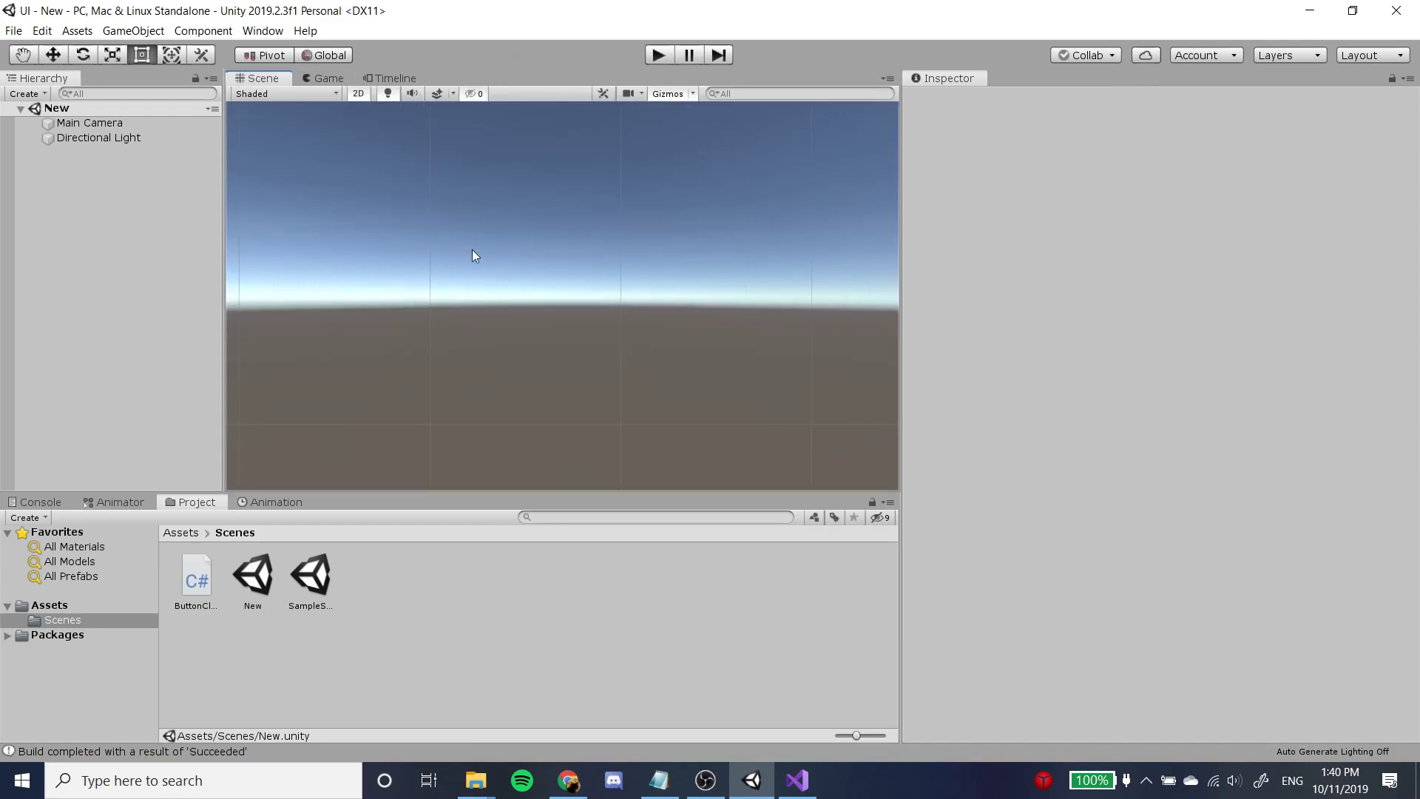
double_click(301, 598)
left_click(312, 603)
left_click(323, 583)
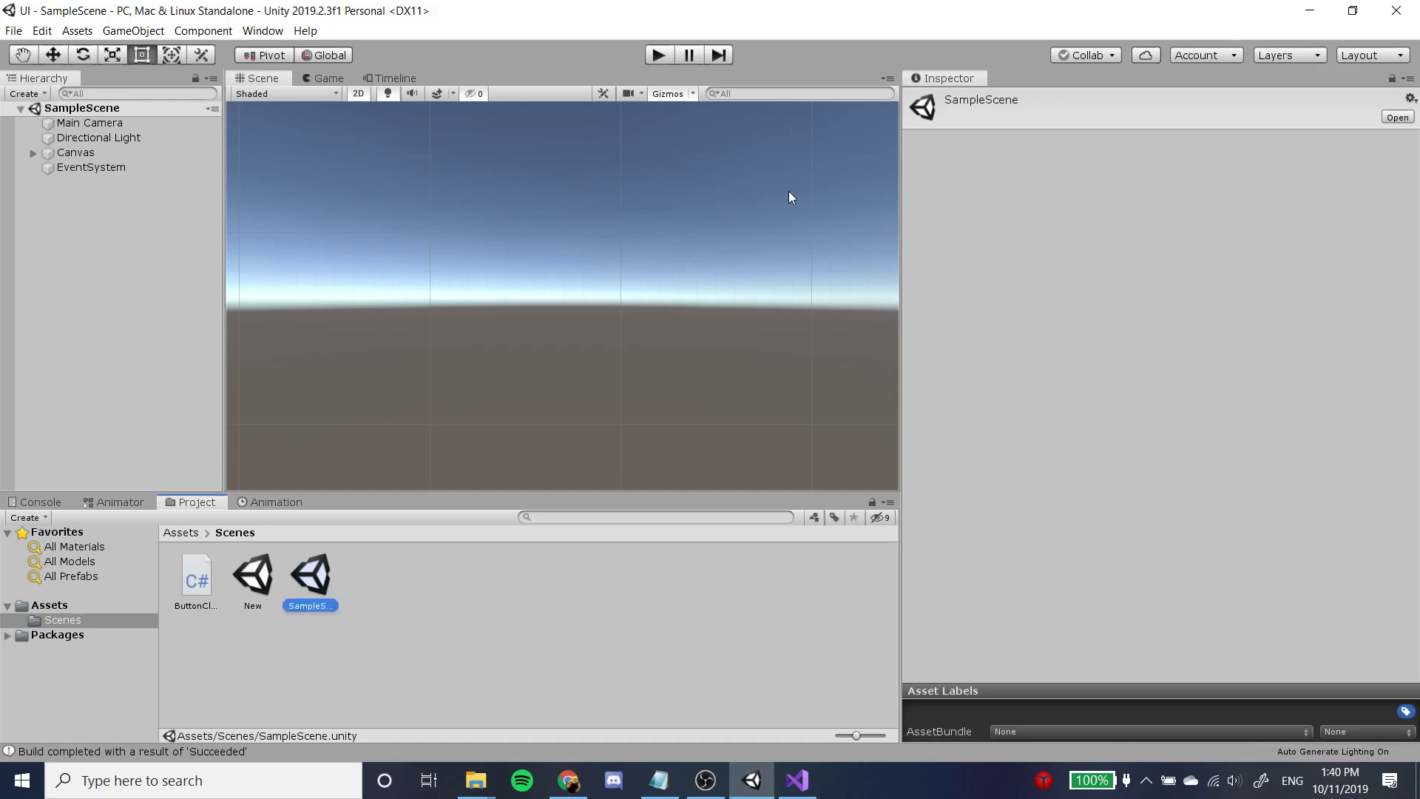
left_click(62, 152)
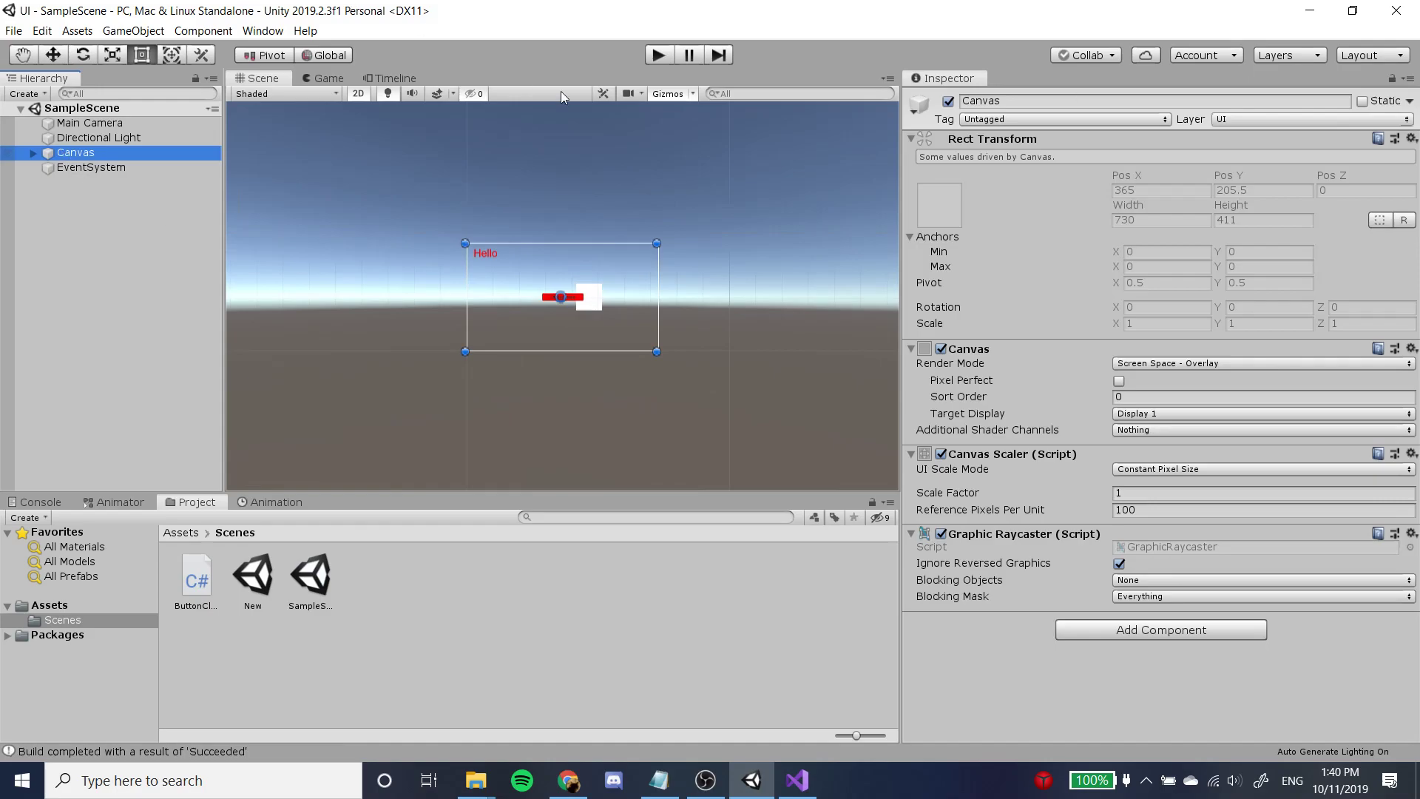
Run SampleScene in play mode, trigger the Change Scene button to test the scene switch, and stop playback.
left_click(645, 53)
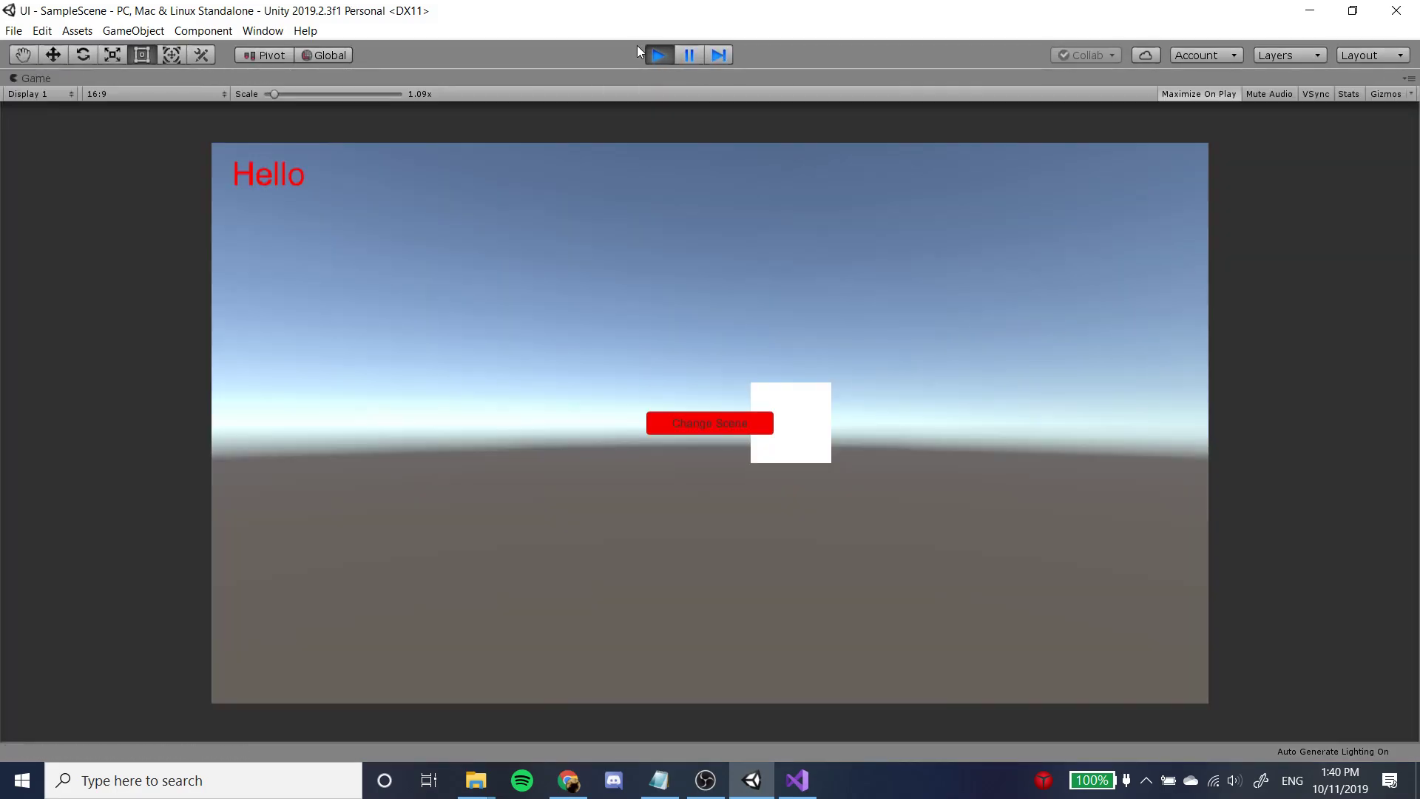
left_click(728, 427)
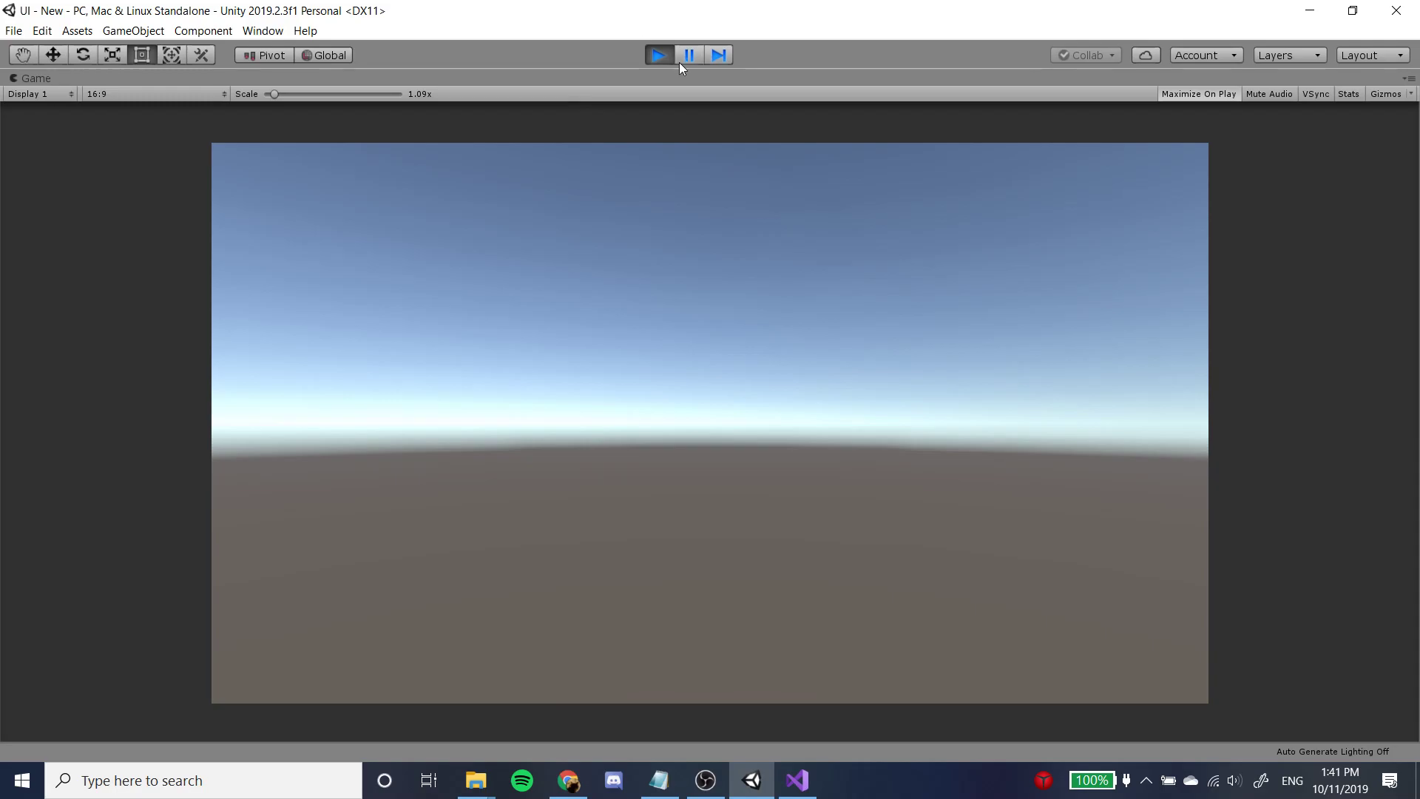
left_click(660, 56)
Review the ButtonClick script in Visual Studio and SampleScene's Canvas layout in Unity's Game and Scene views.
double_click(190, 601)
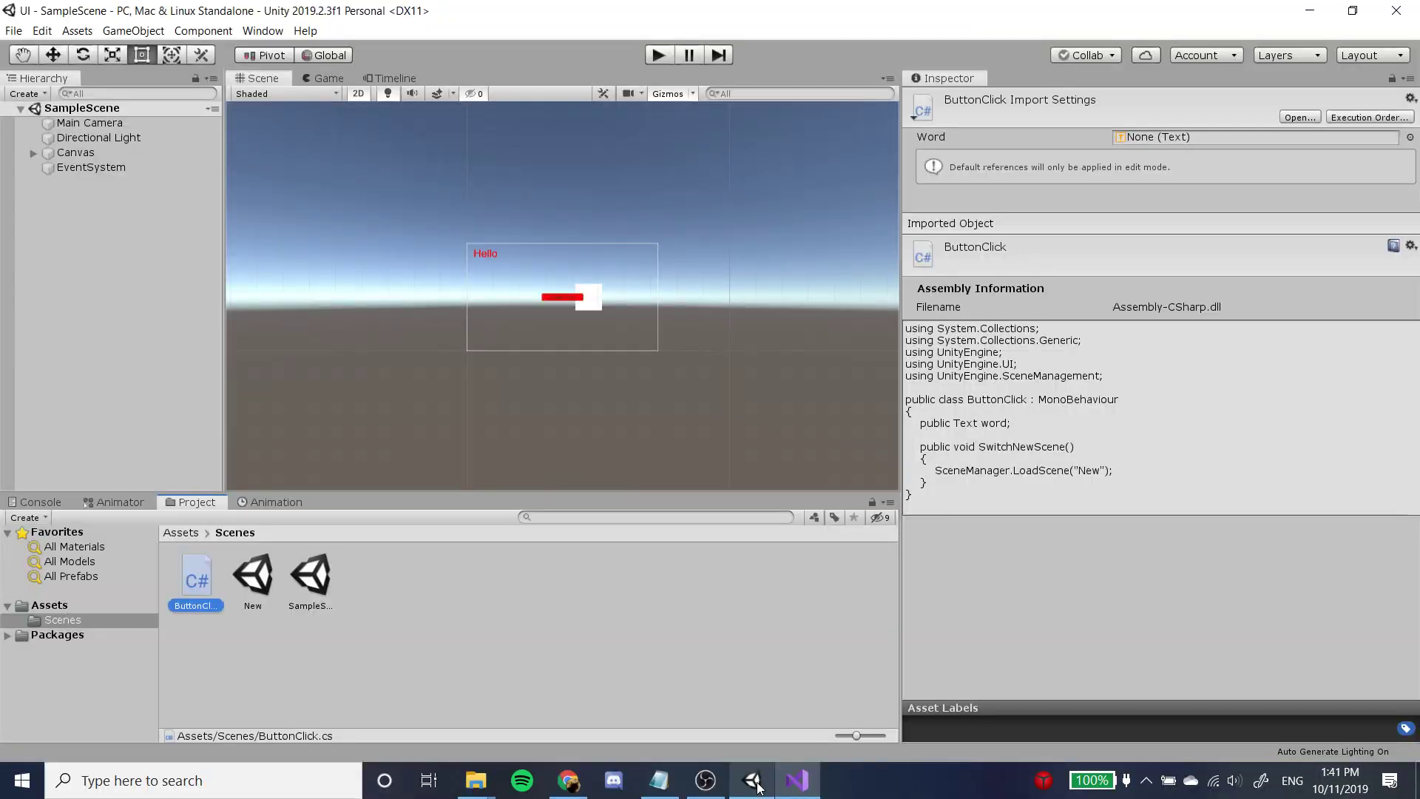
left_click(752, 780)
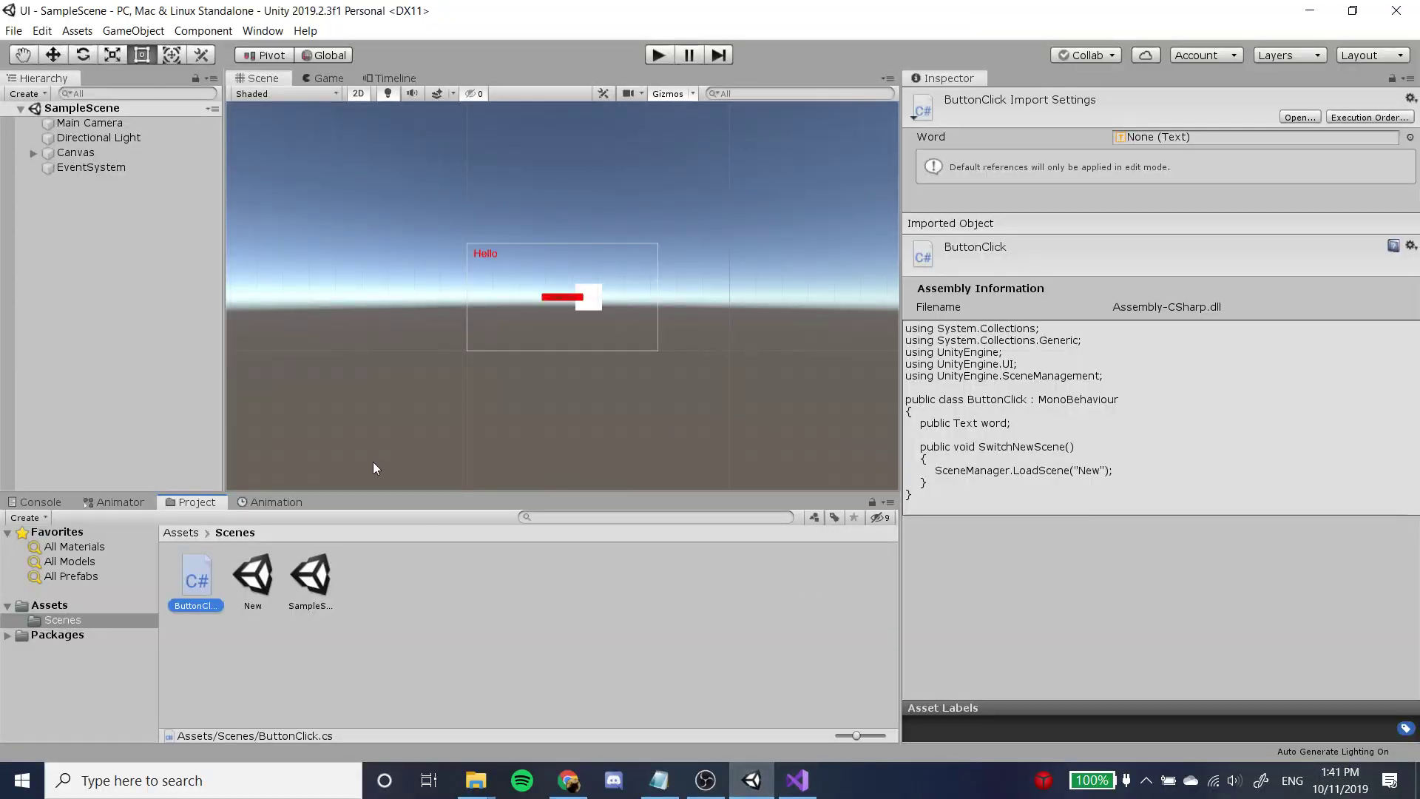
left_click(332, 78)
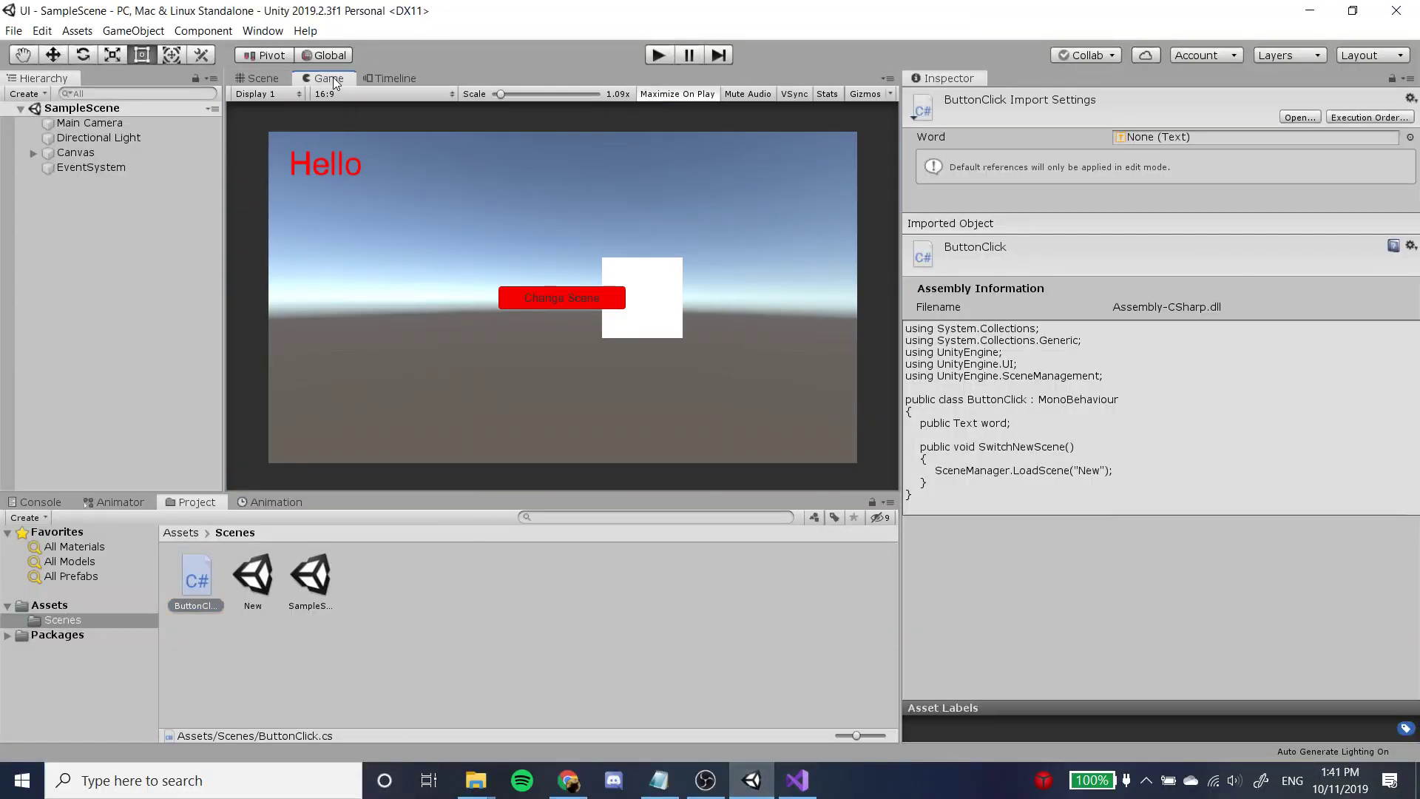
left_click(269, 78)
left_click(22, 156)
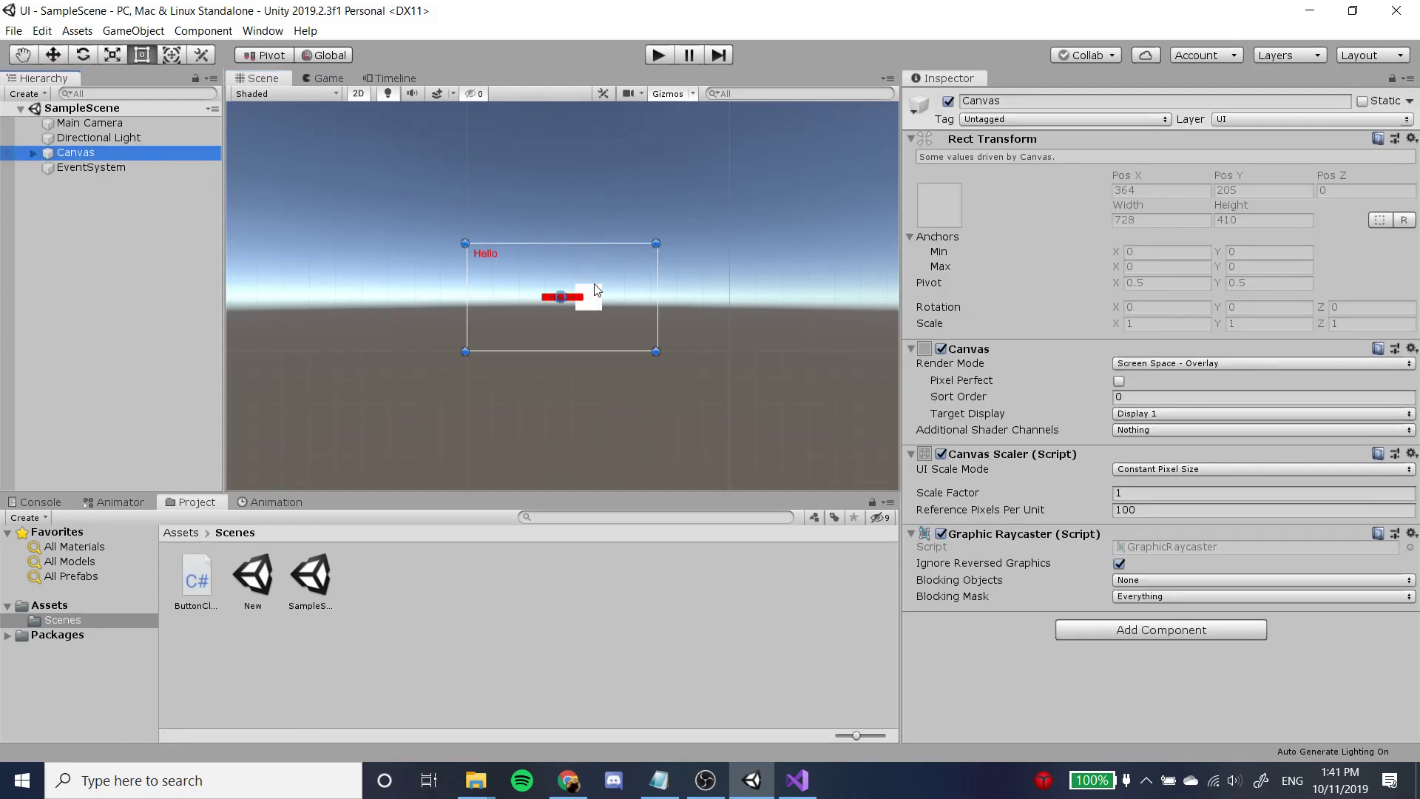
scroll(577, 311, "up", 5)
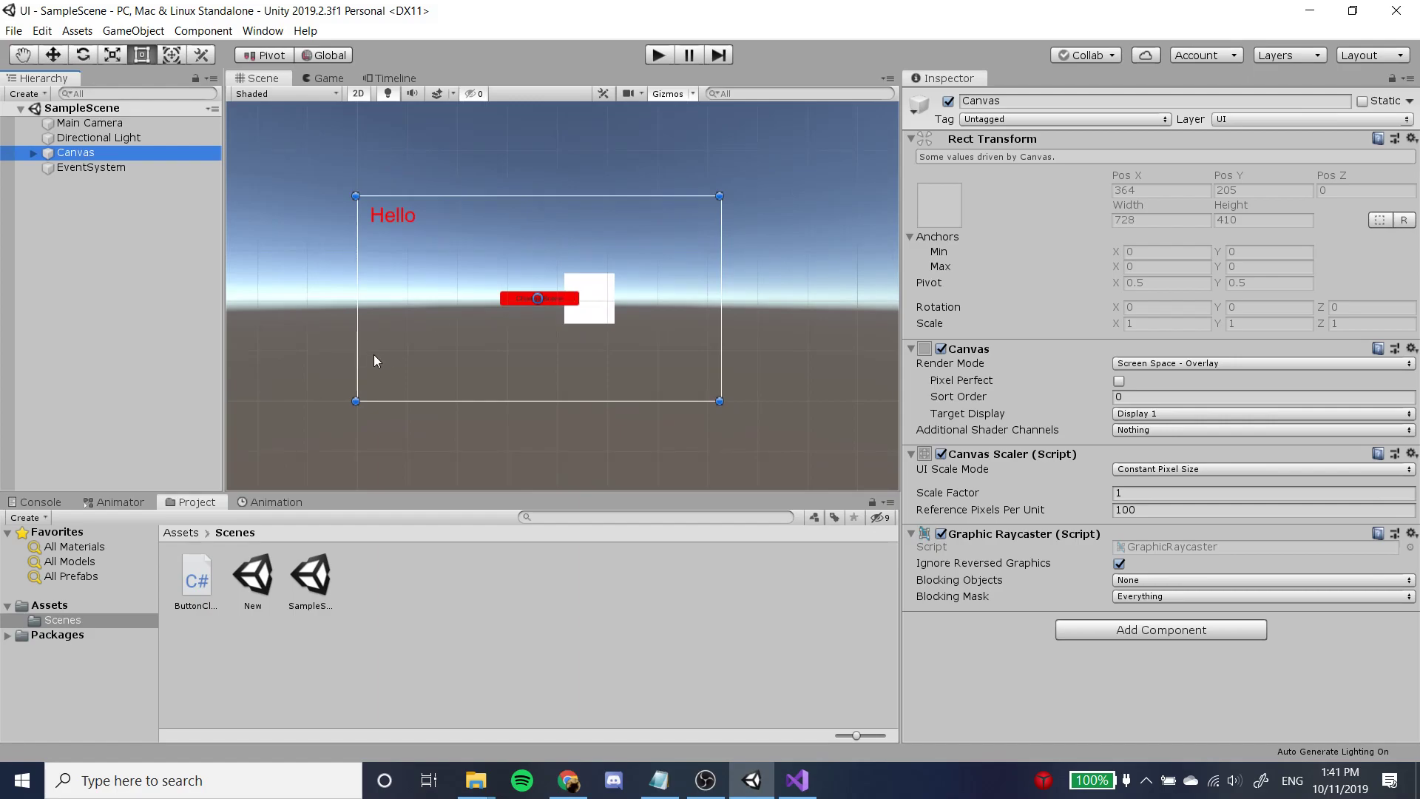
double_click(193, 573)
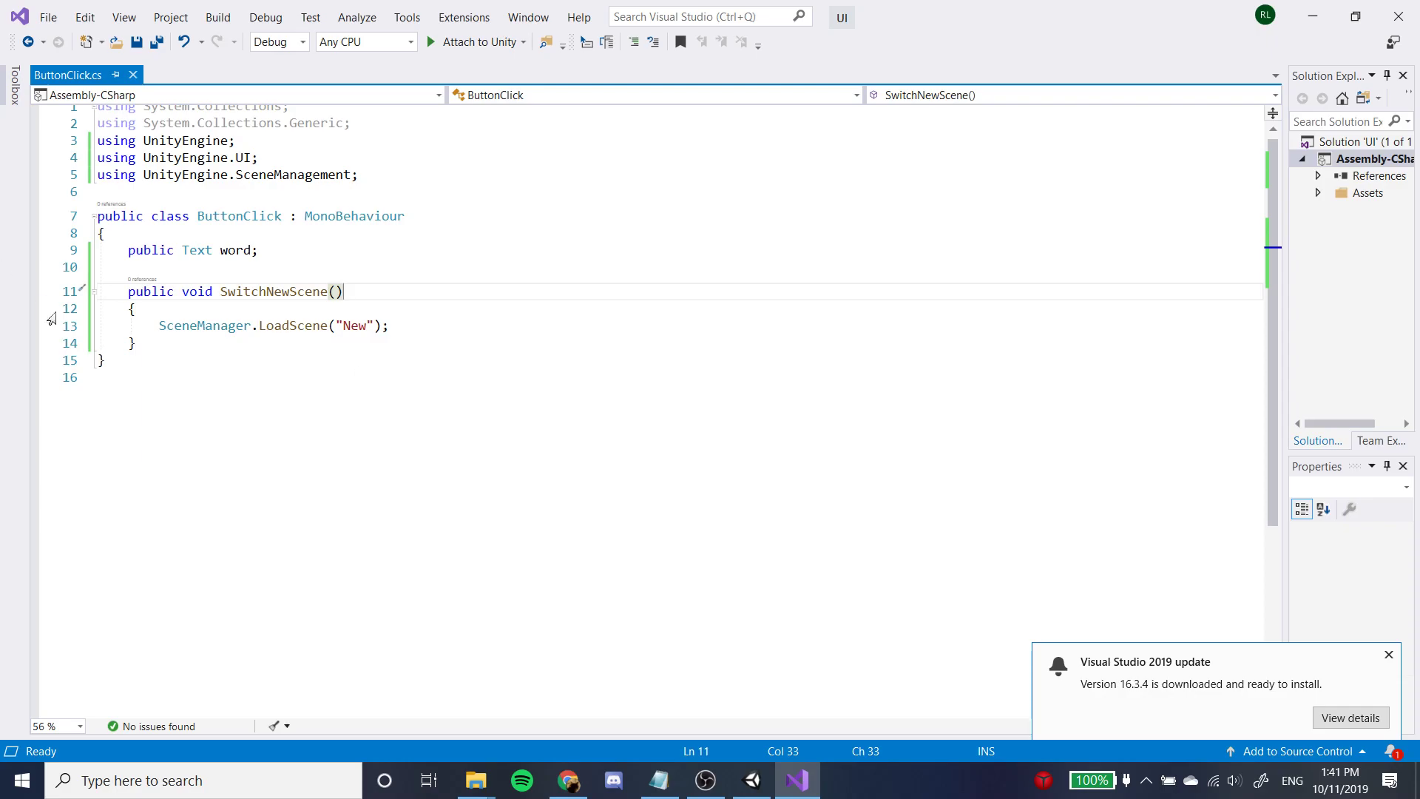
Add a private void Update() method below SwitchNewScene in the ButtonClick script.
left_click(190, 344)
key("Return")
key("Return")
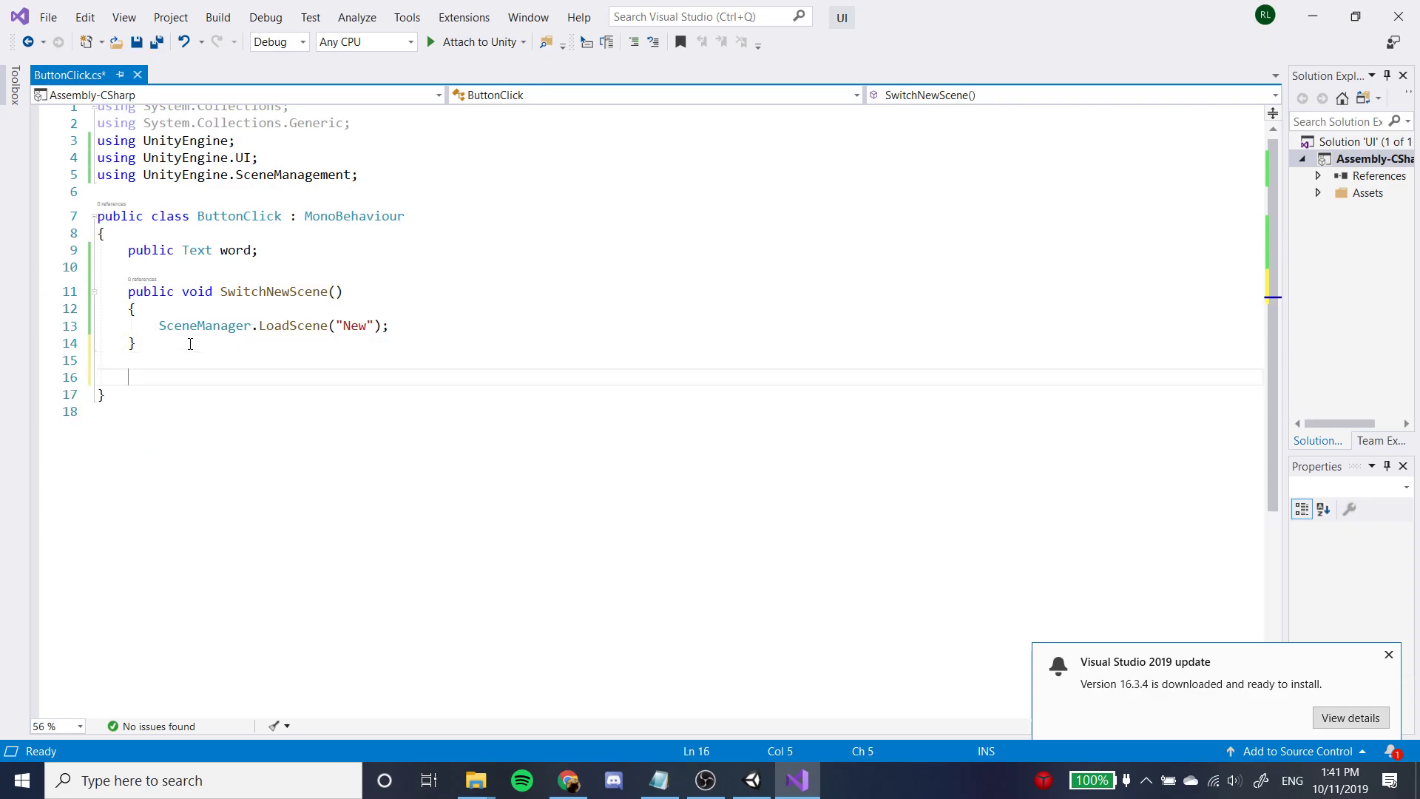
type("Up")
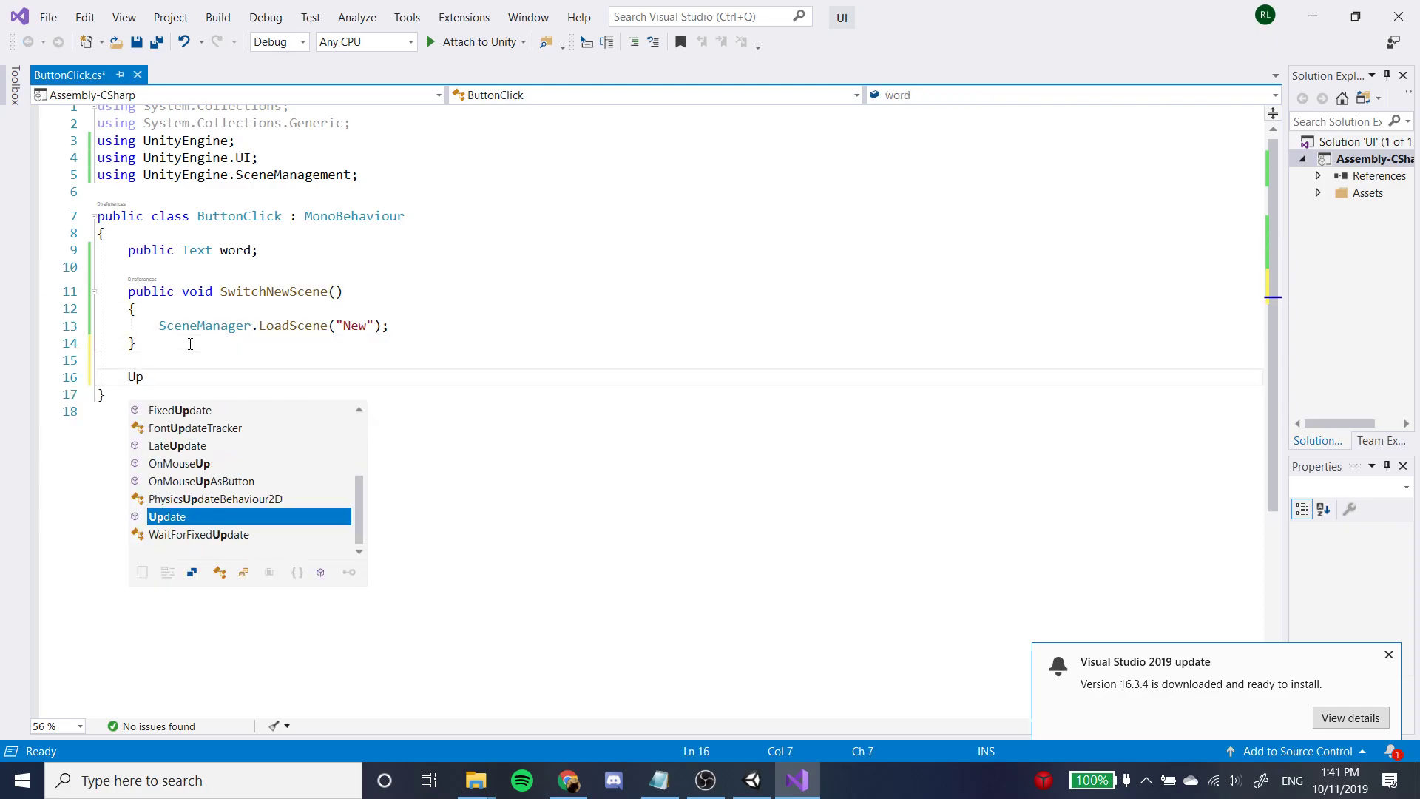
key("BackSpace")
key("BackSpace")
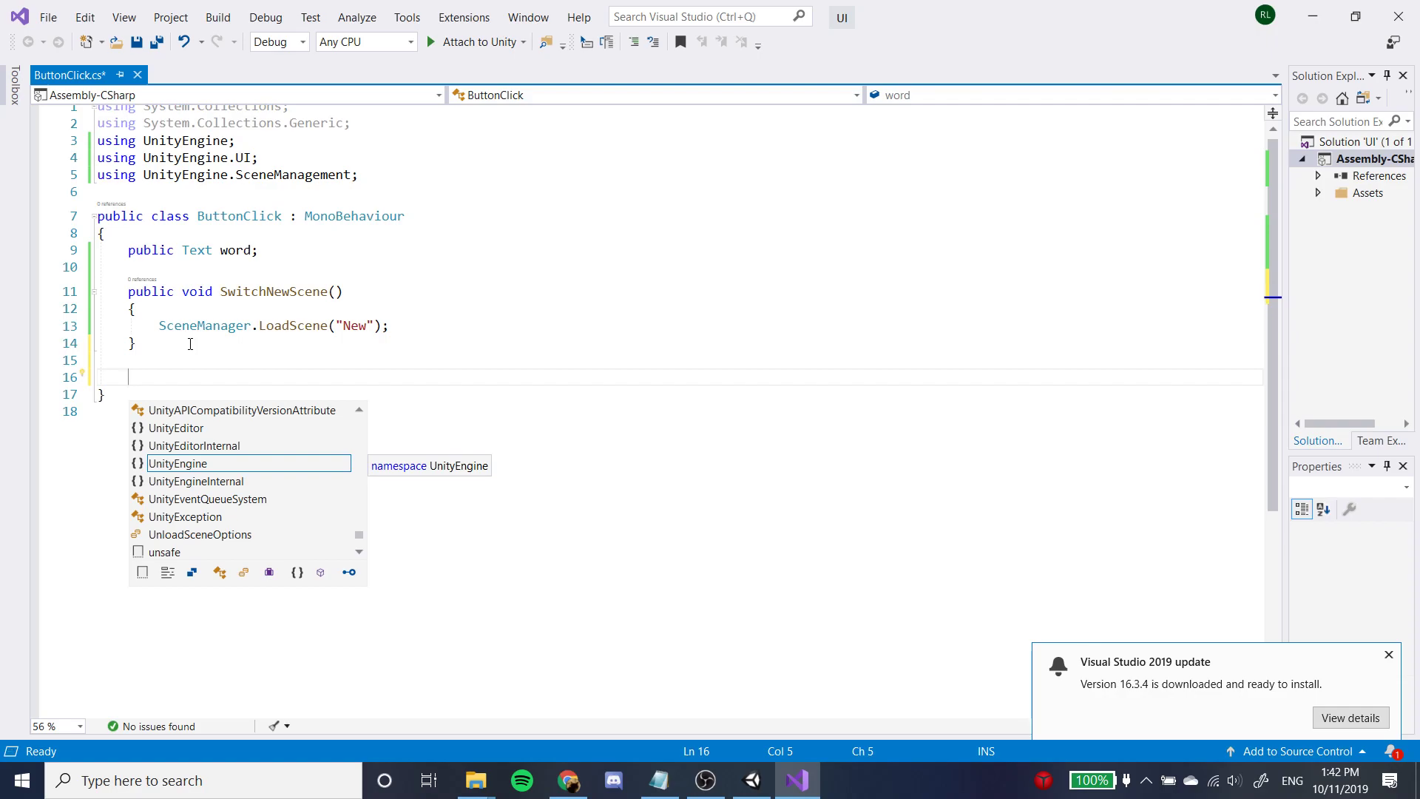
type("void Update")
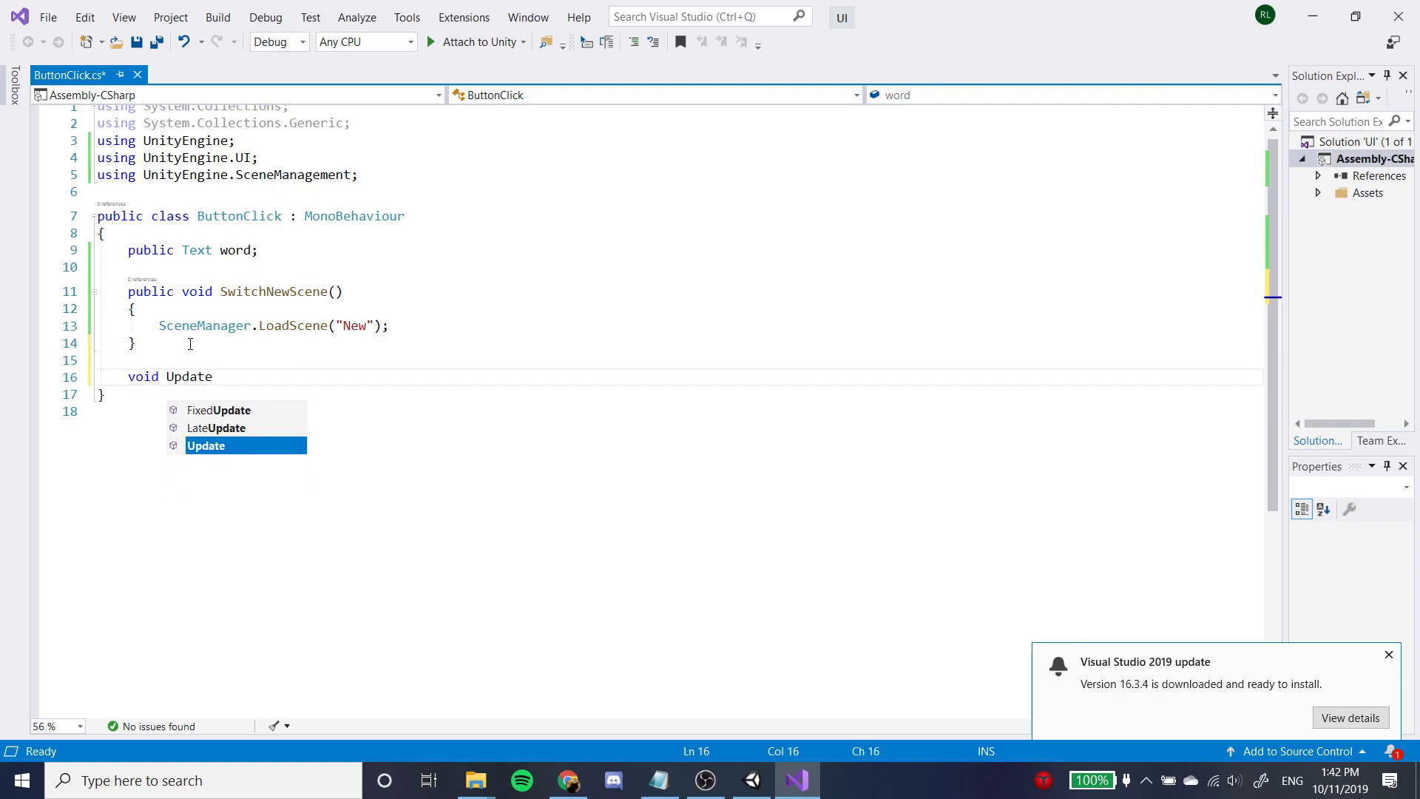
key("Return")
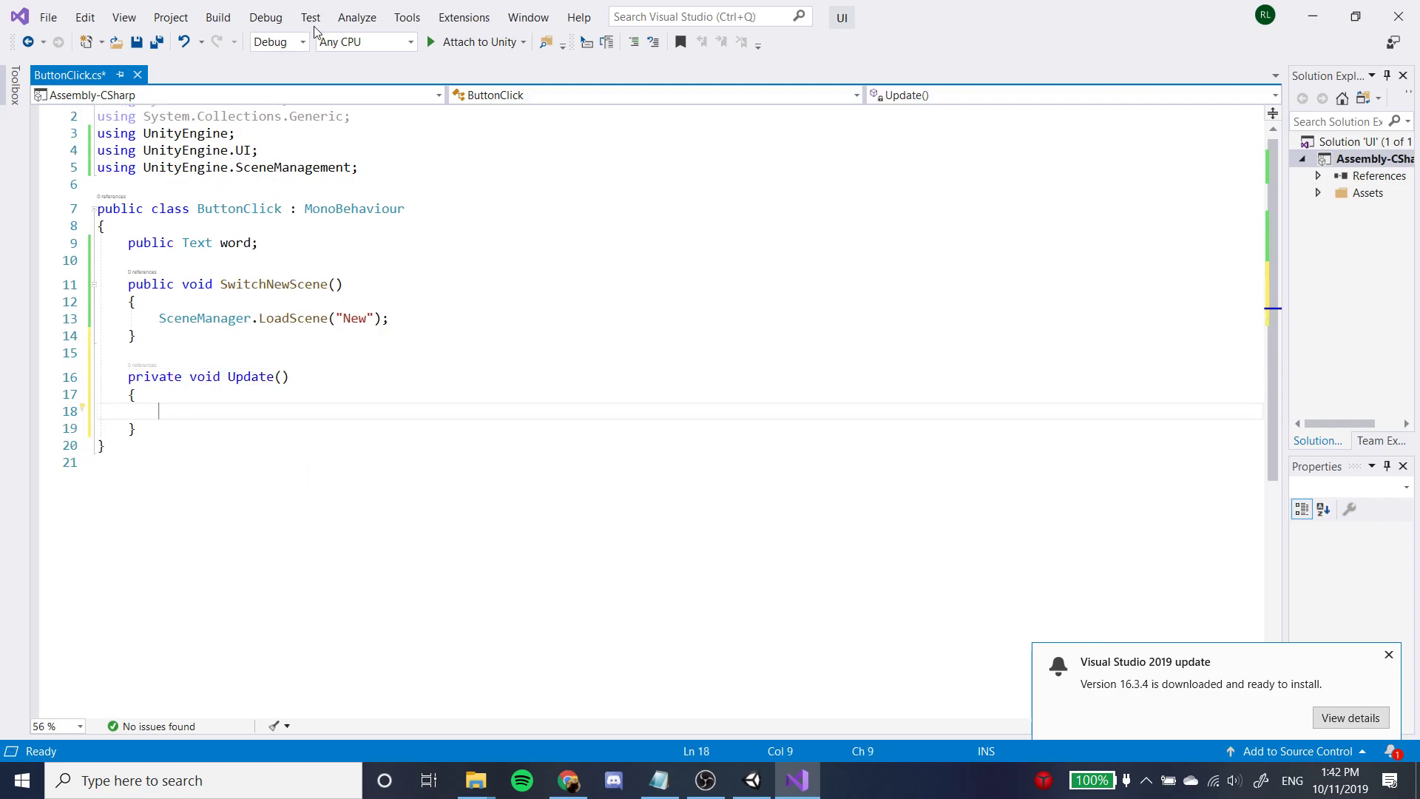
Write the statement word.text = "HI"; inside the Update method.
type("Text")
key("BackSpace")
key("BackSpace")
key("BackSpace")
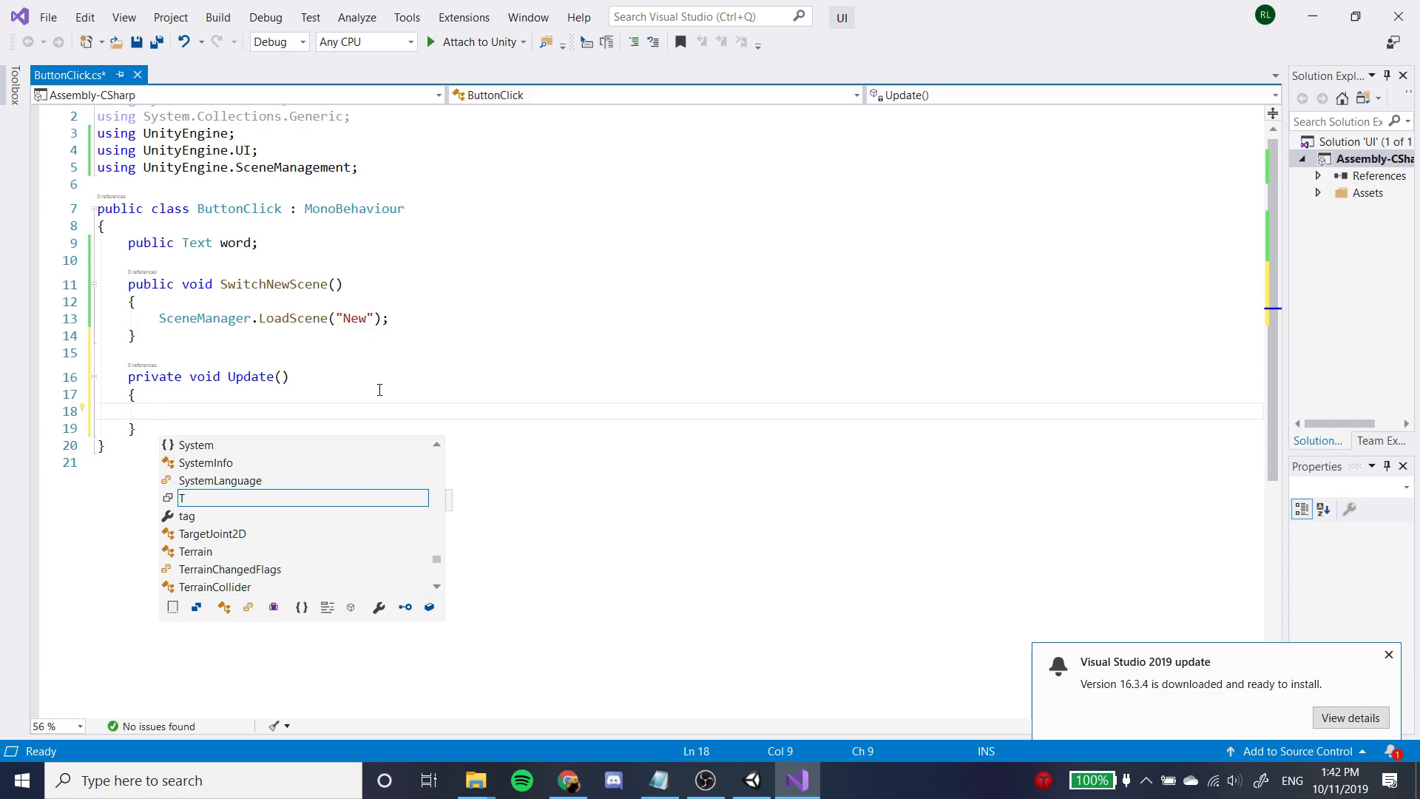
type("word")
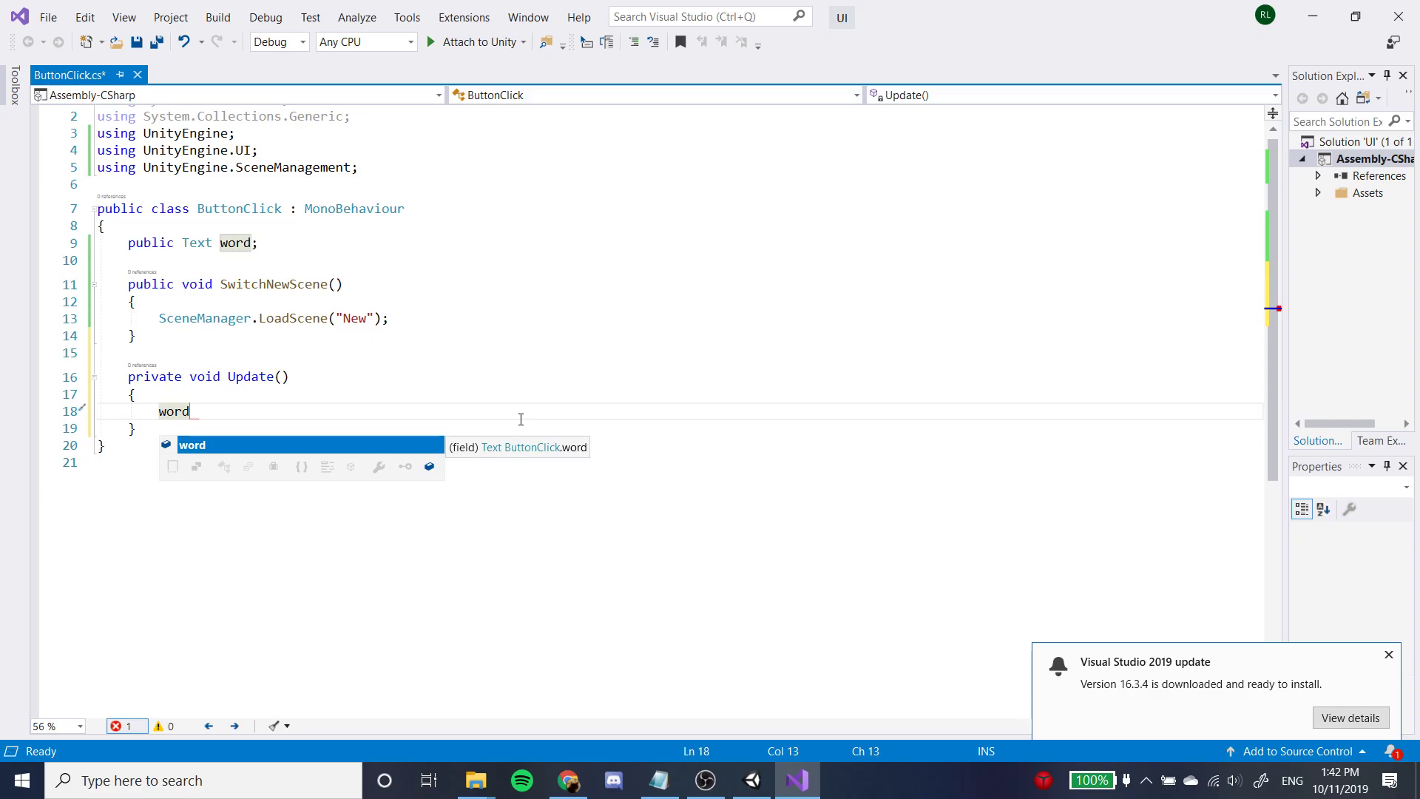
type(".text")
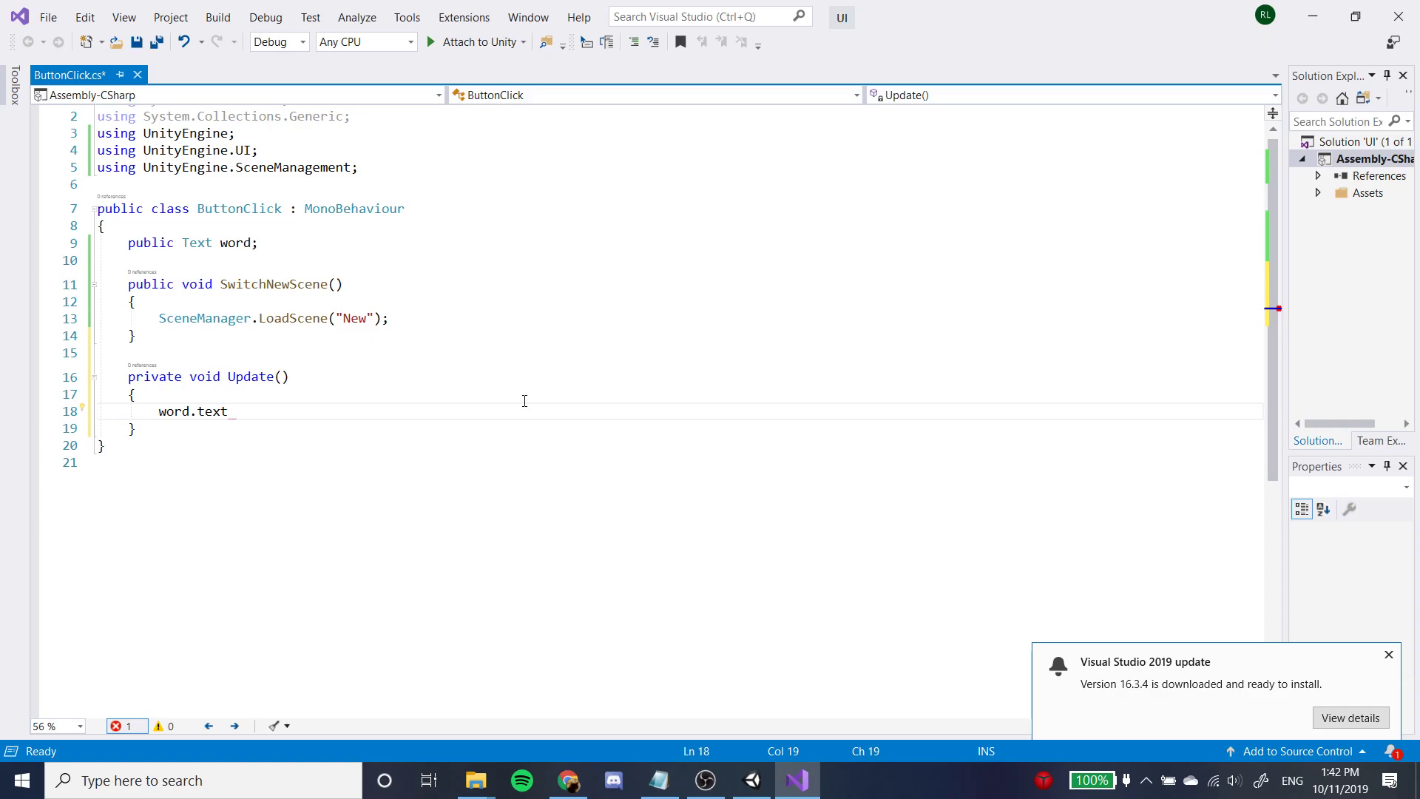
type("= \"HI\";")
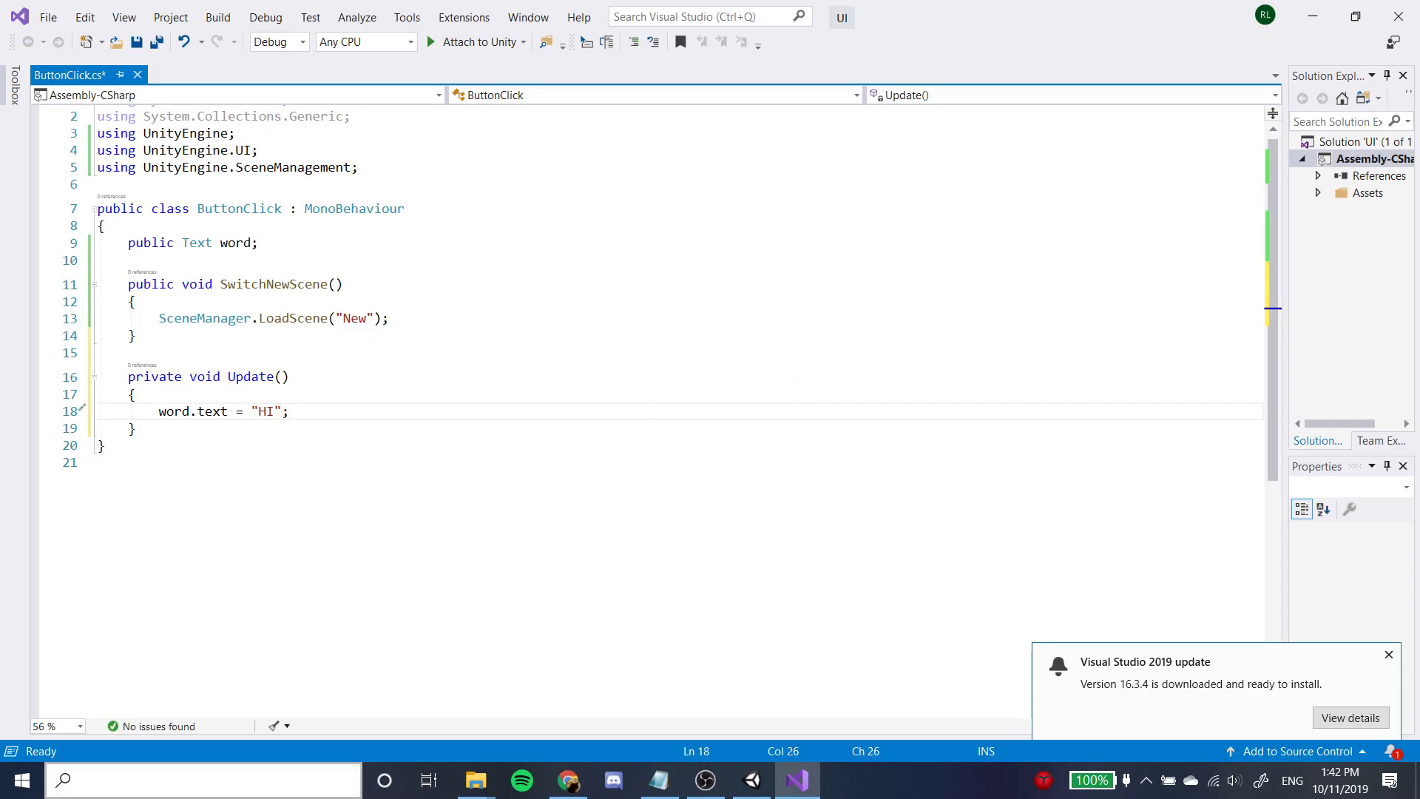
Switch to Unity, select the Text object under Canvas, test SampleScene in play mode, and stop playback.
key("alt")
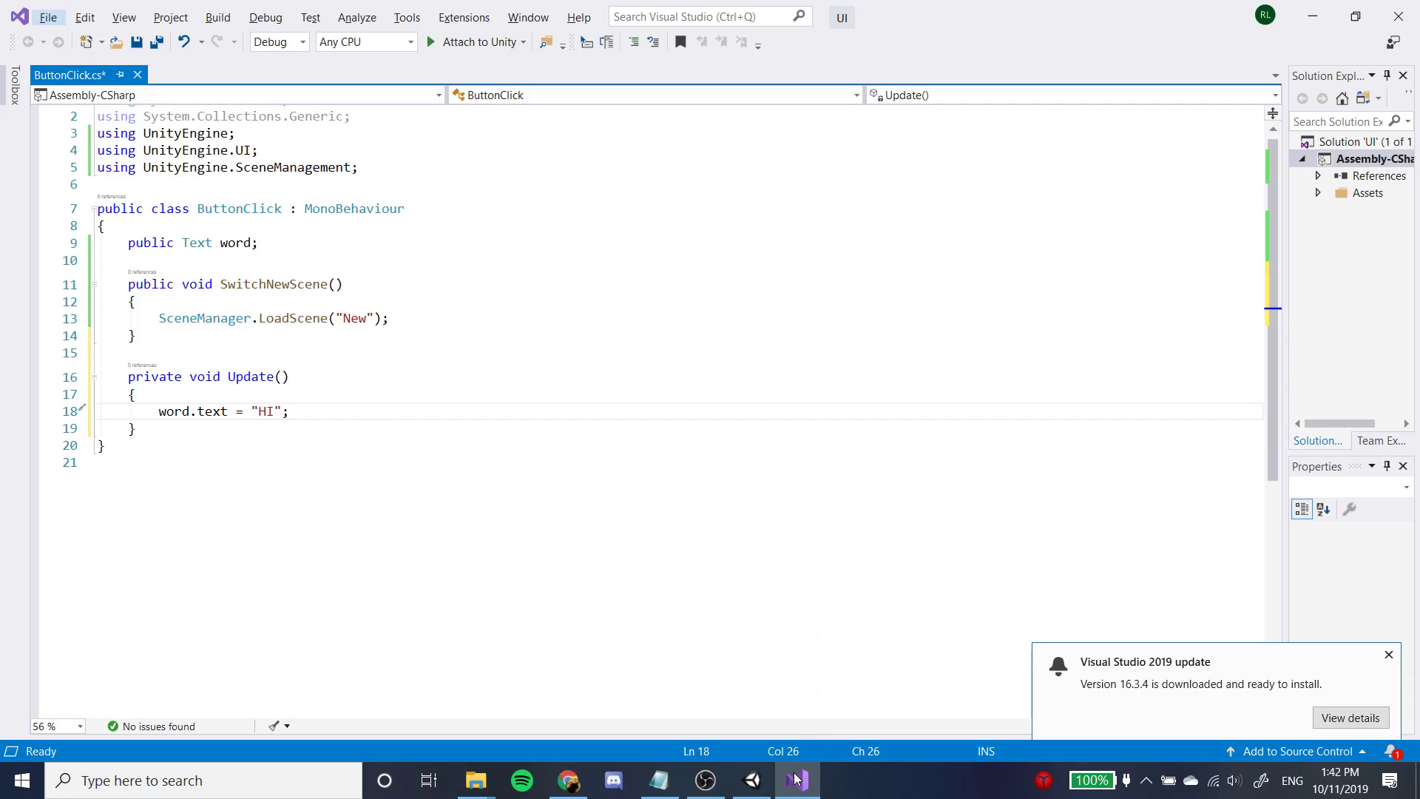
left_click(752, 781)
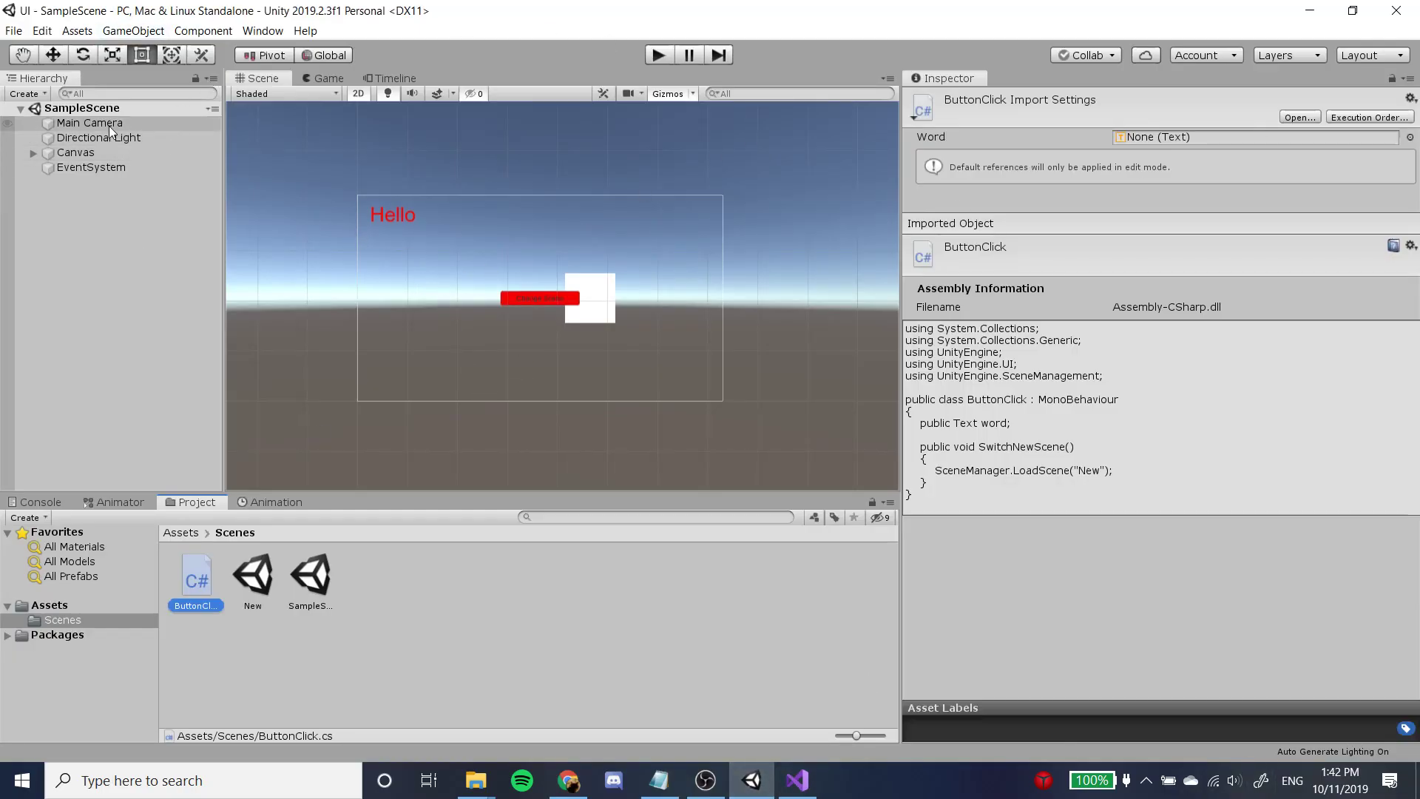
left_click(65, 152)
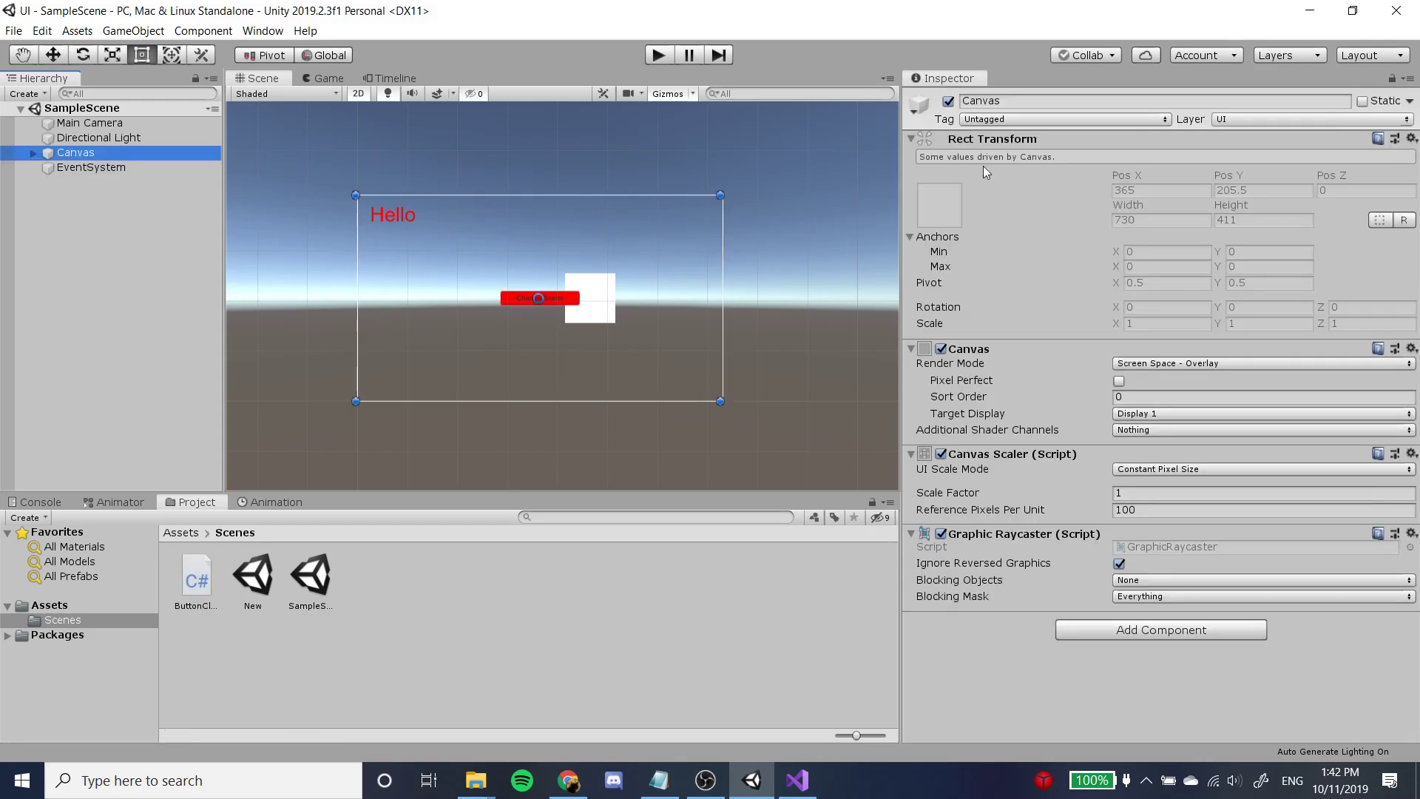
left_click(33, 152)
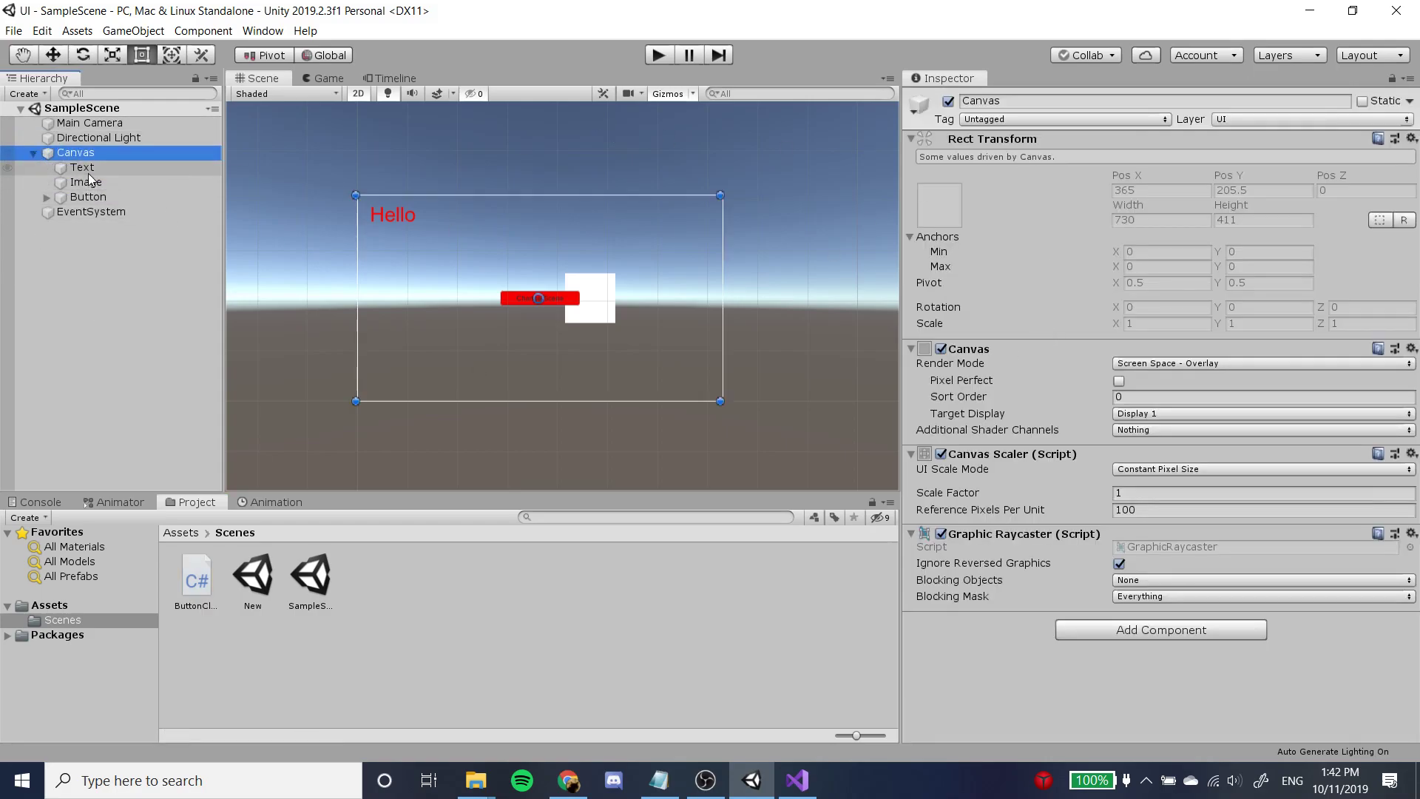
left_click(93, 167)
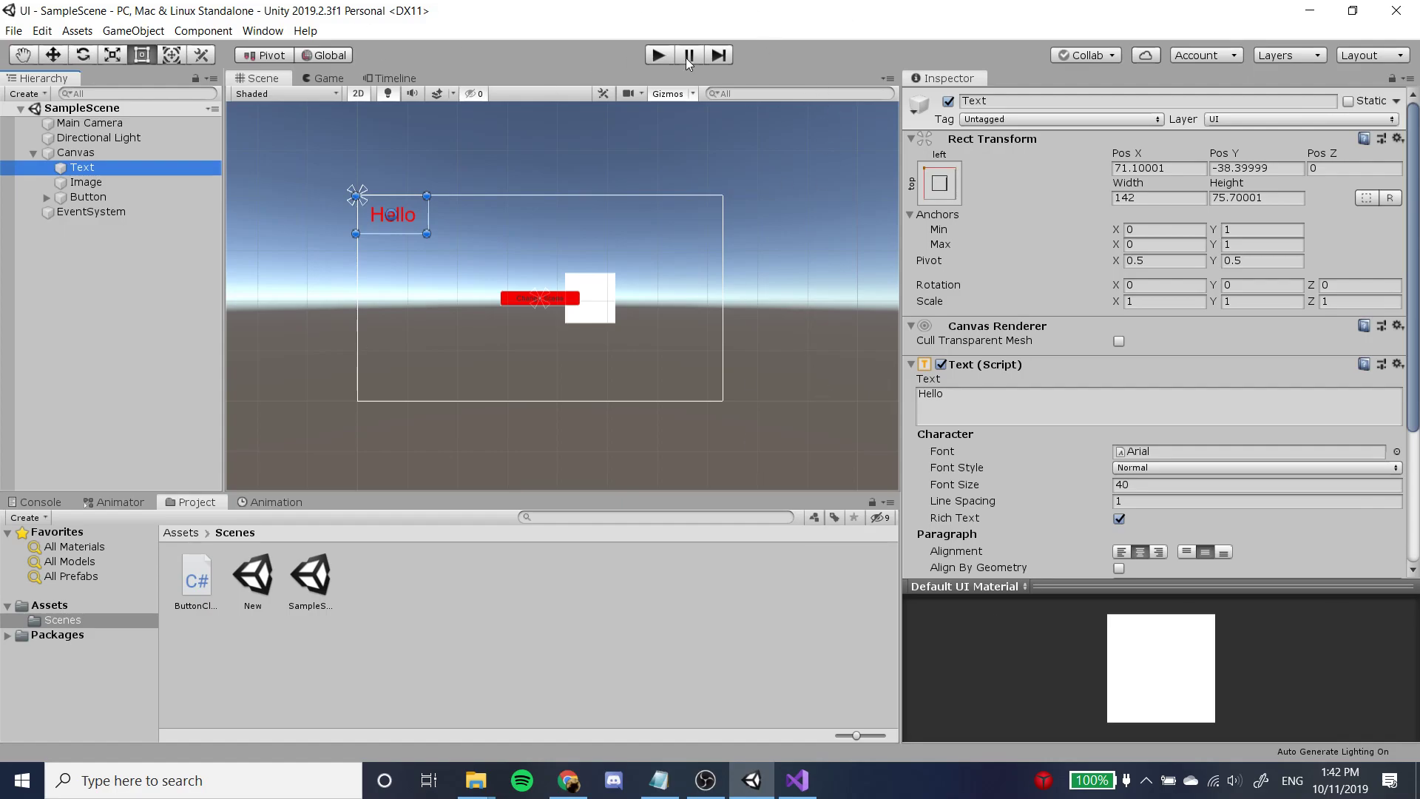
left_click(660, 56)
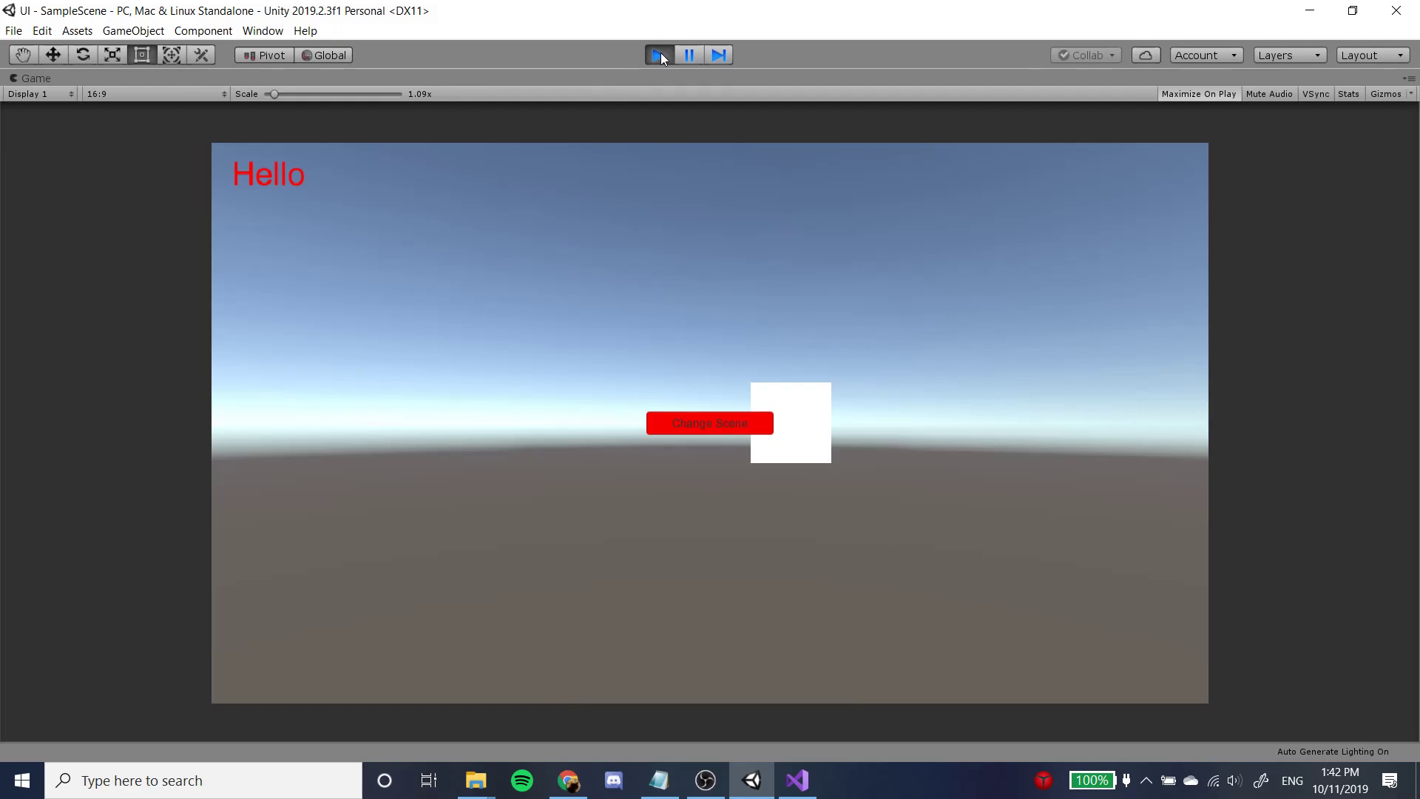
left_click(660, 55)
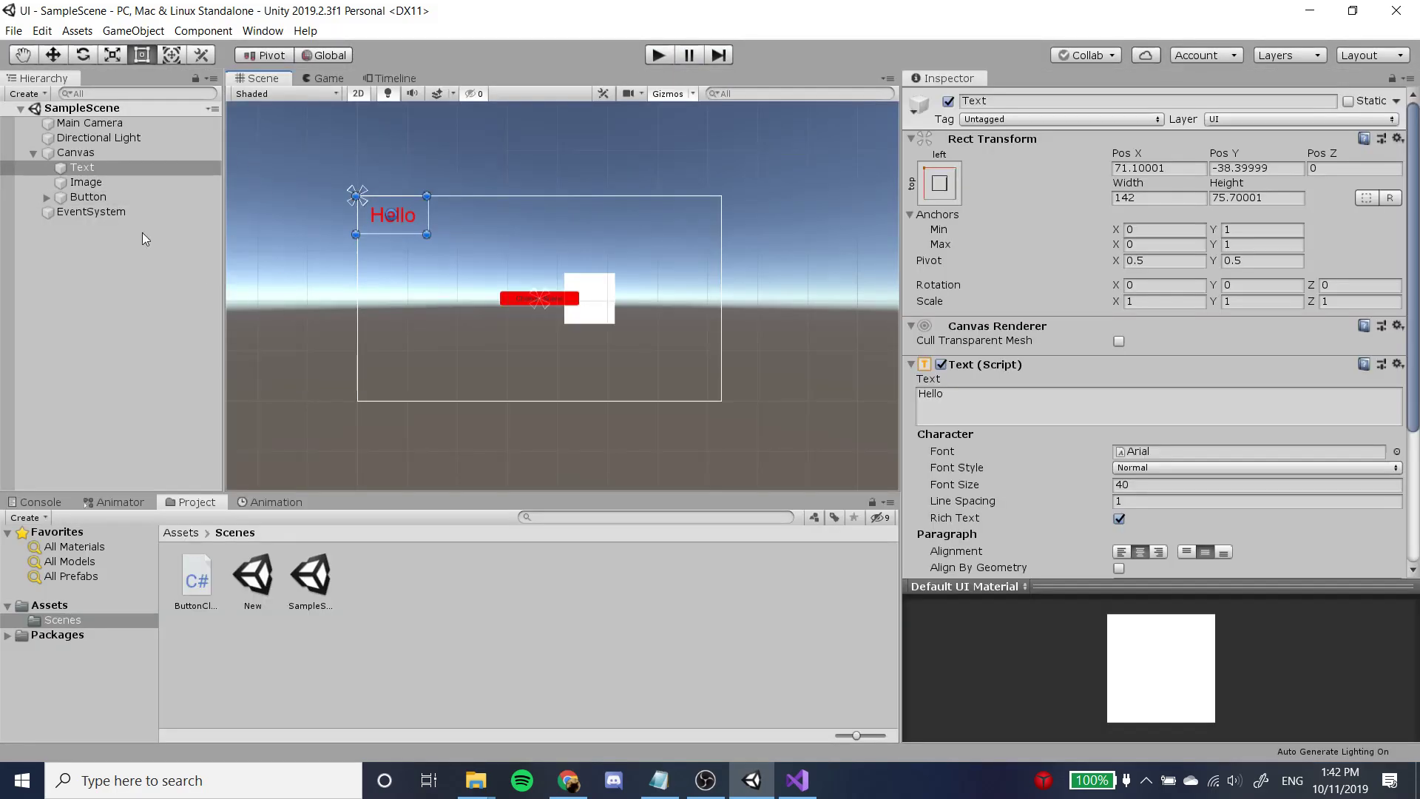
Select the Canvas's Button, then return to Visual Studio and save the ButtonClick script.
left_click(148, 195)
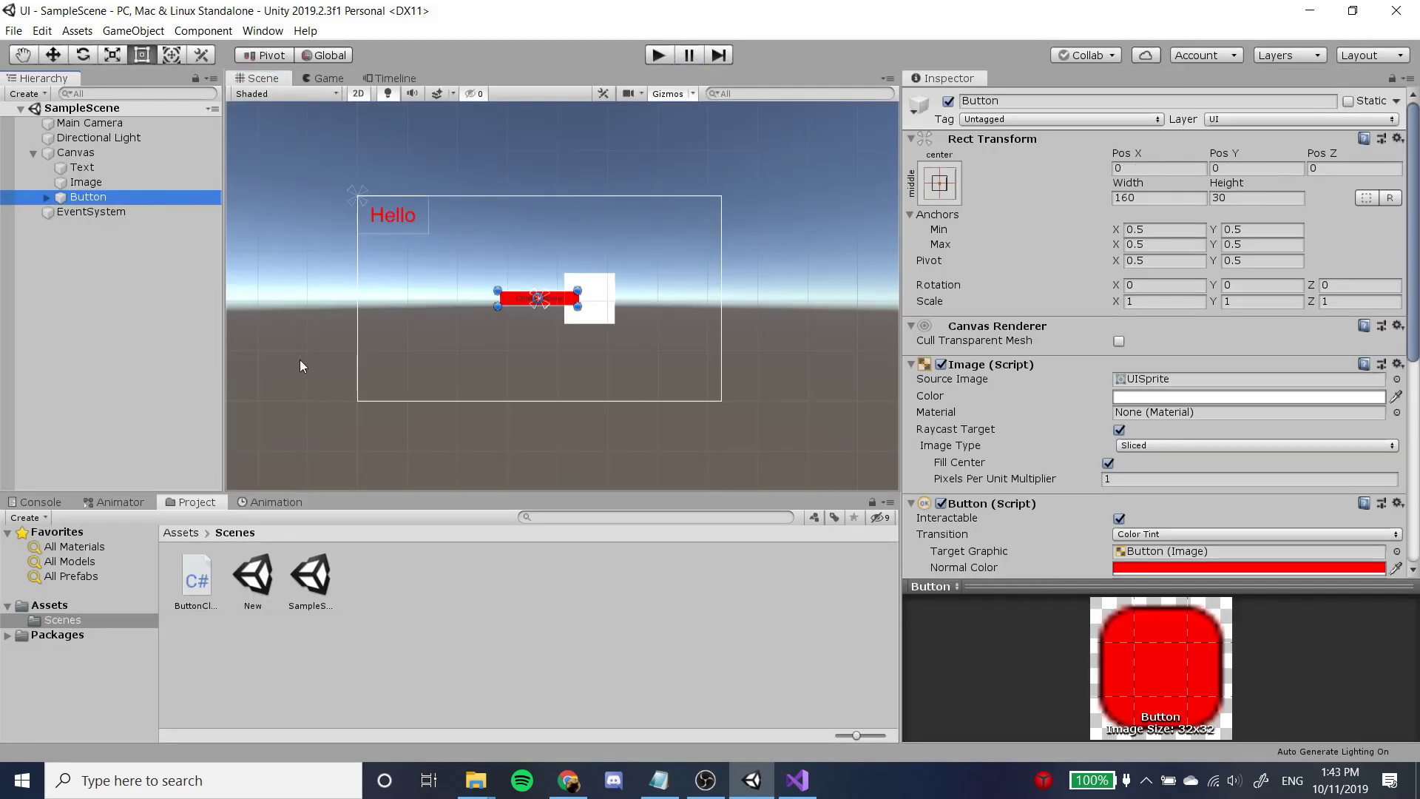
left_click(798, 780)
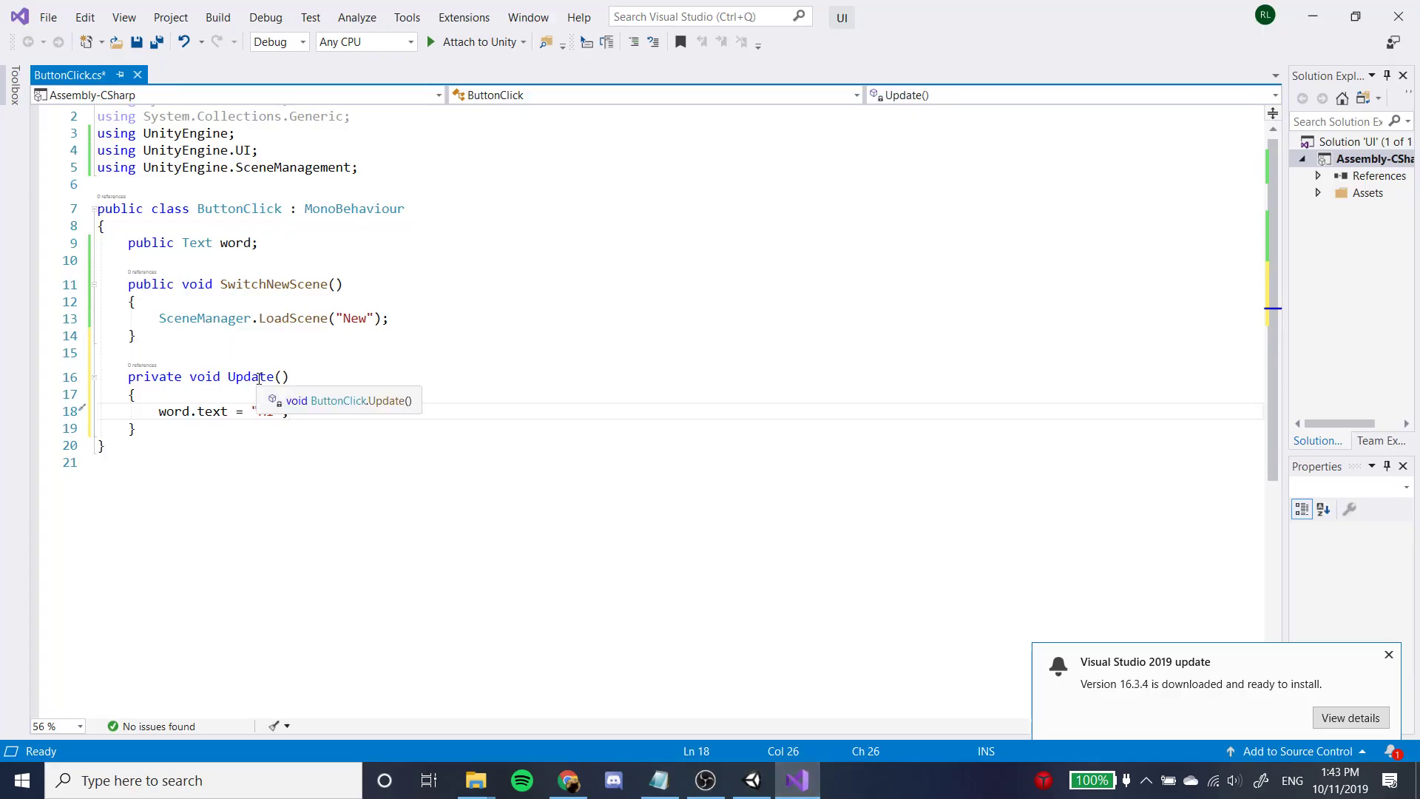
key("ctrl+s")
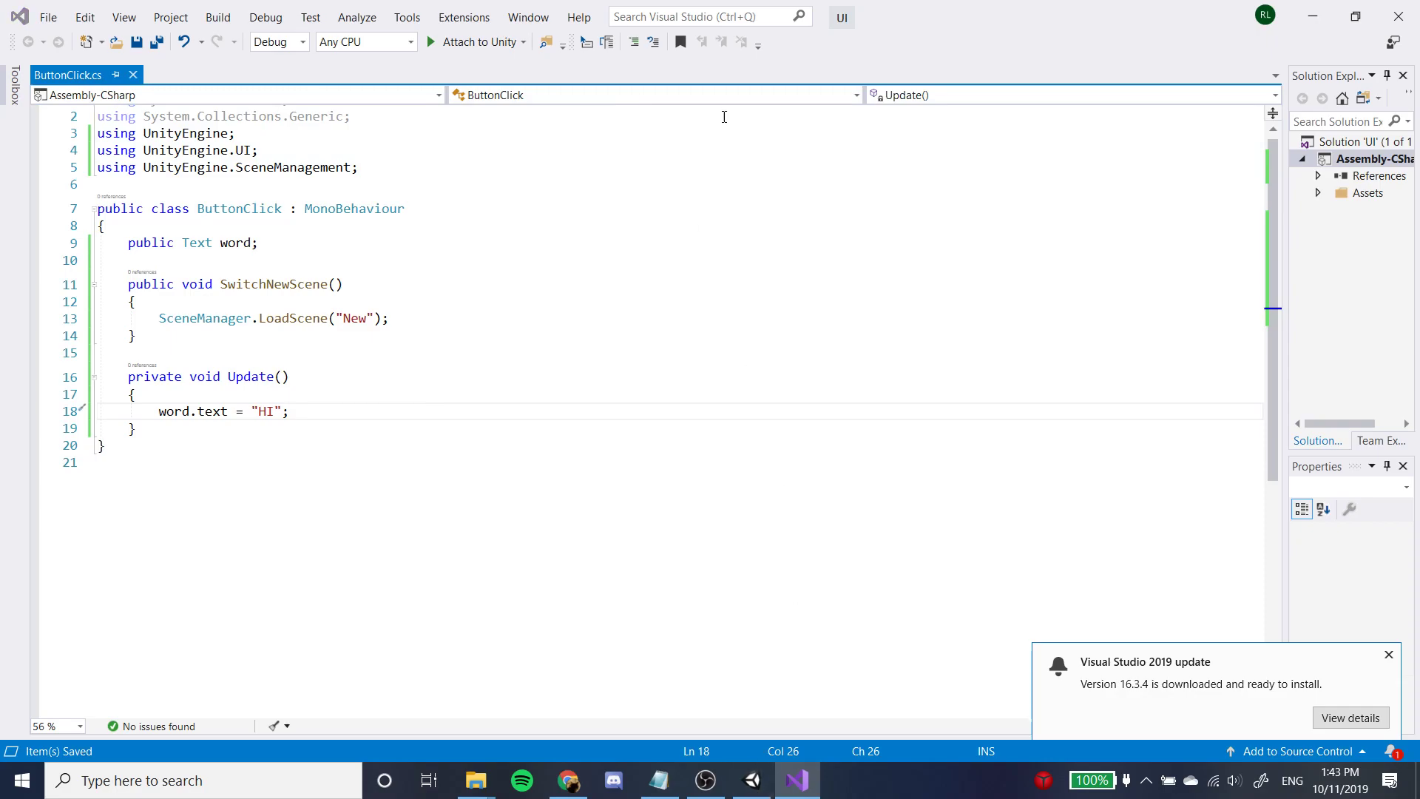
Run SampleScene in Unity again, examine the Game and Scene views and the Button's Button Click component, and stop playback.
left_click(751, 780)
left_click(658, 55)
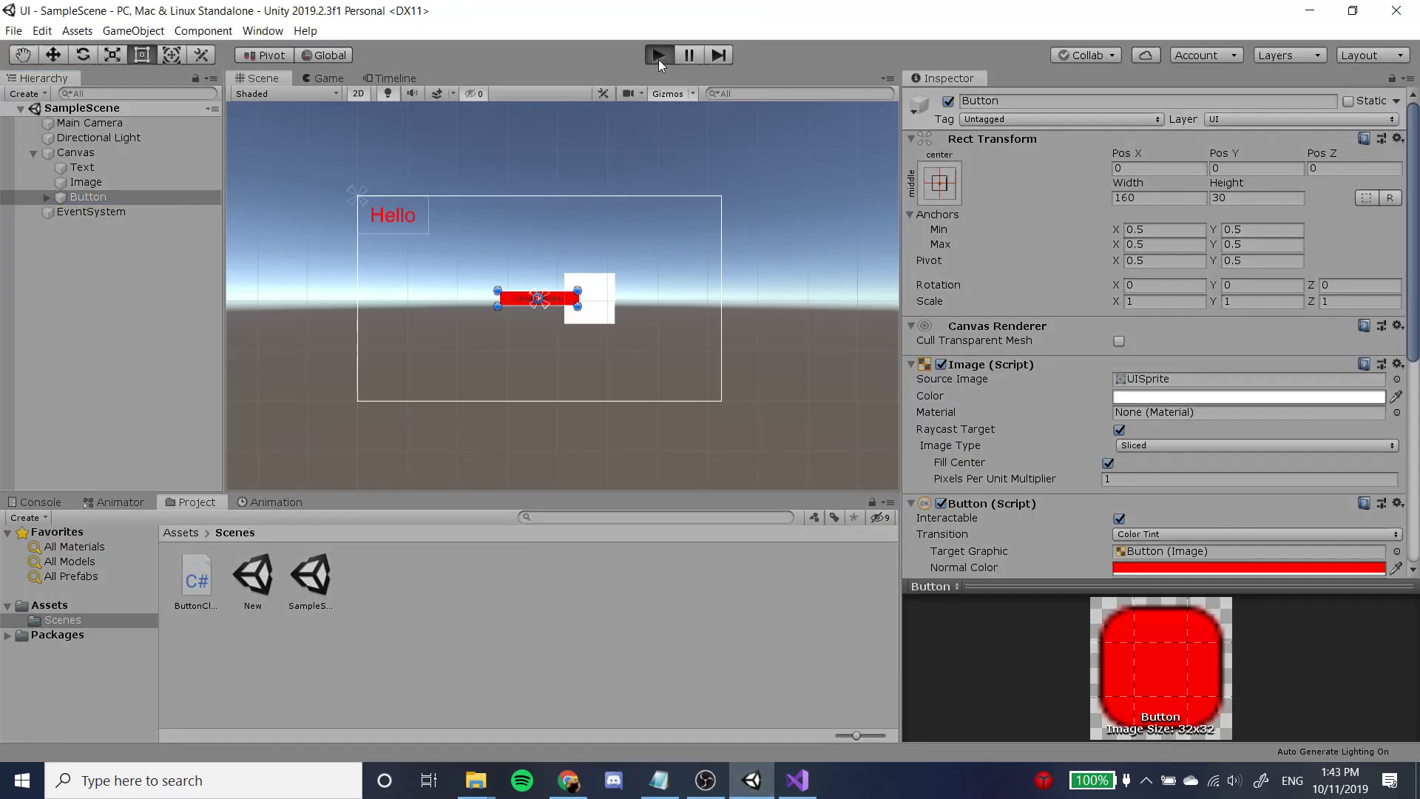
left_click(330, 79)
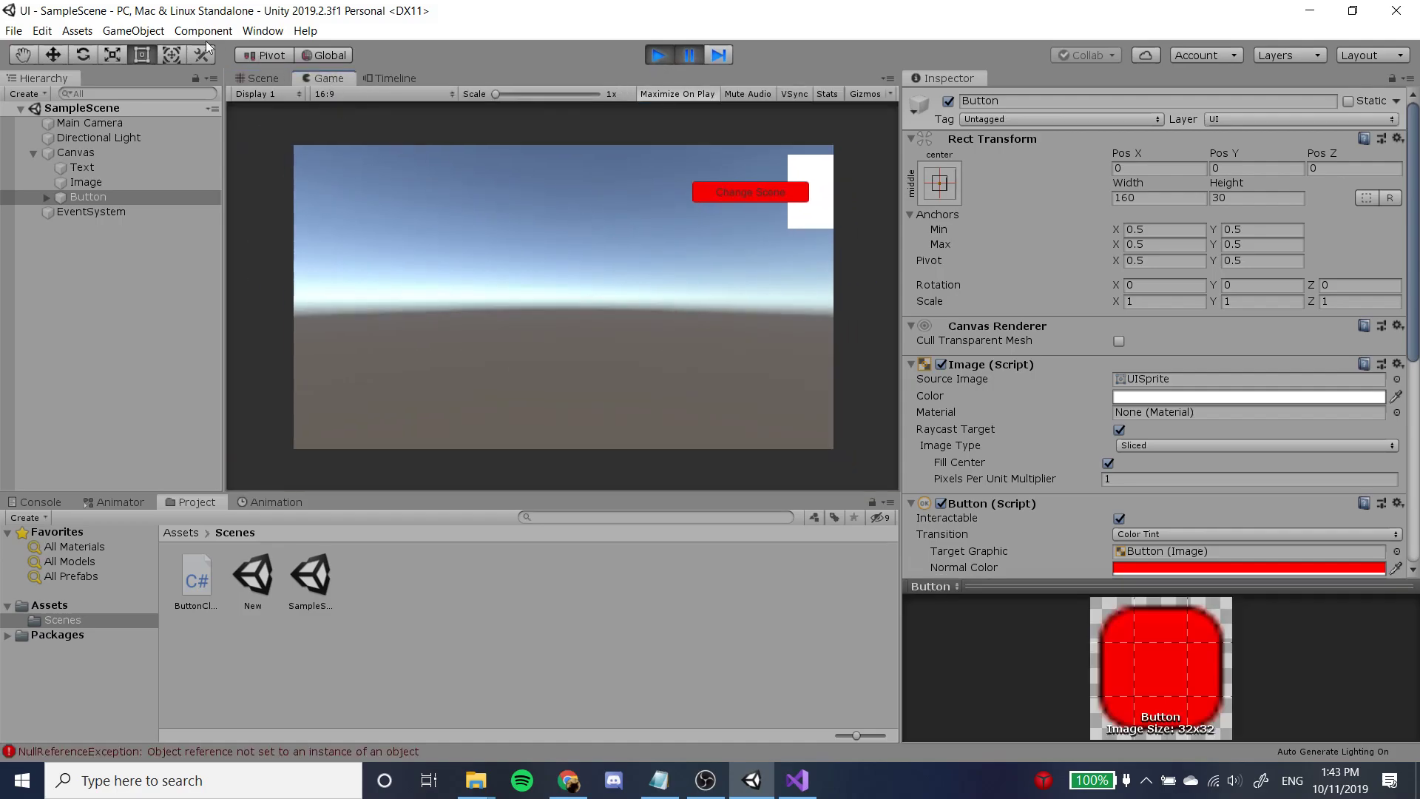
left_click(267, 78)
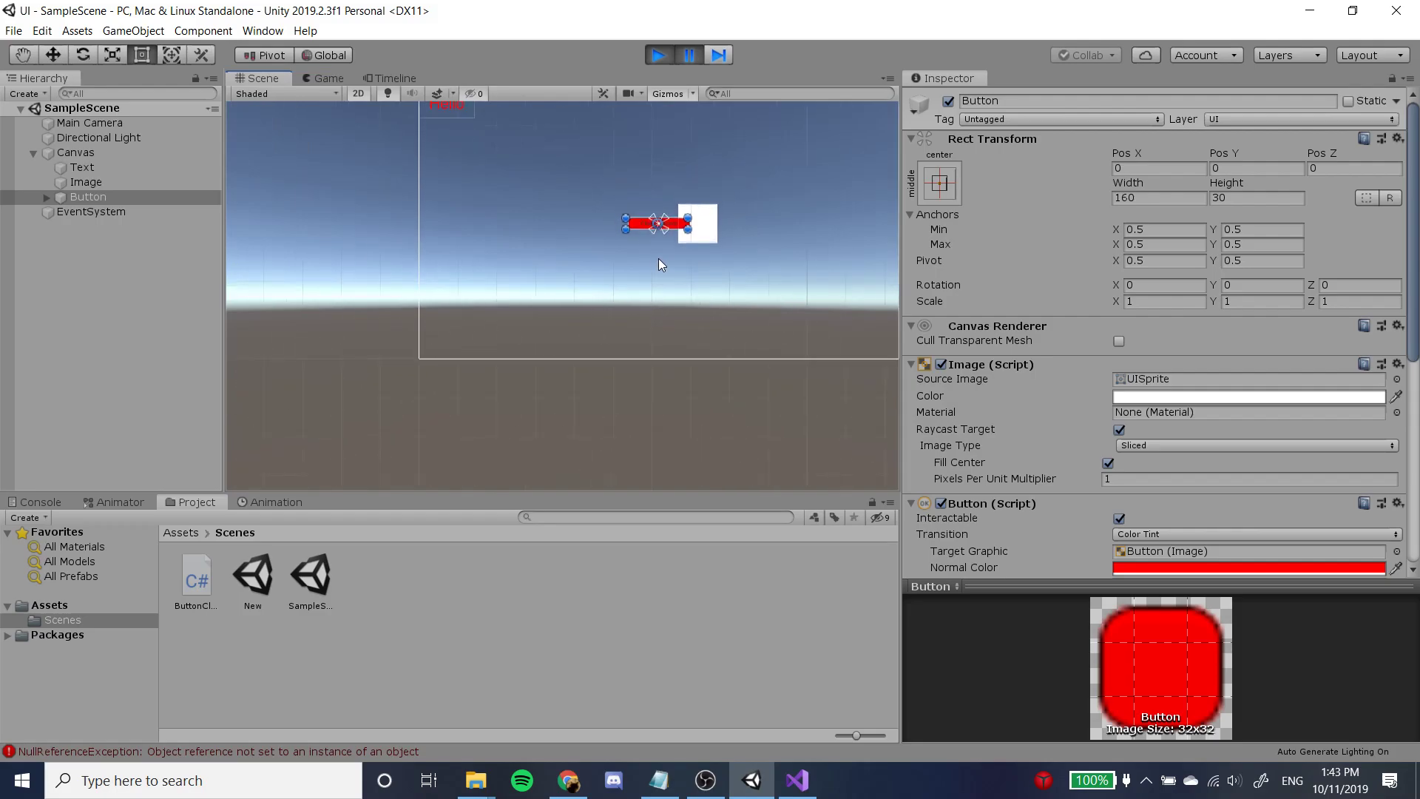
scroll(656, 251, "up", 2)
middle_click_drag(781, 203, 719, 291)
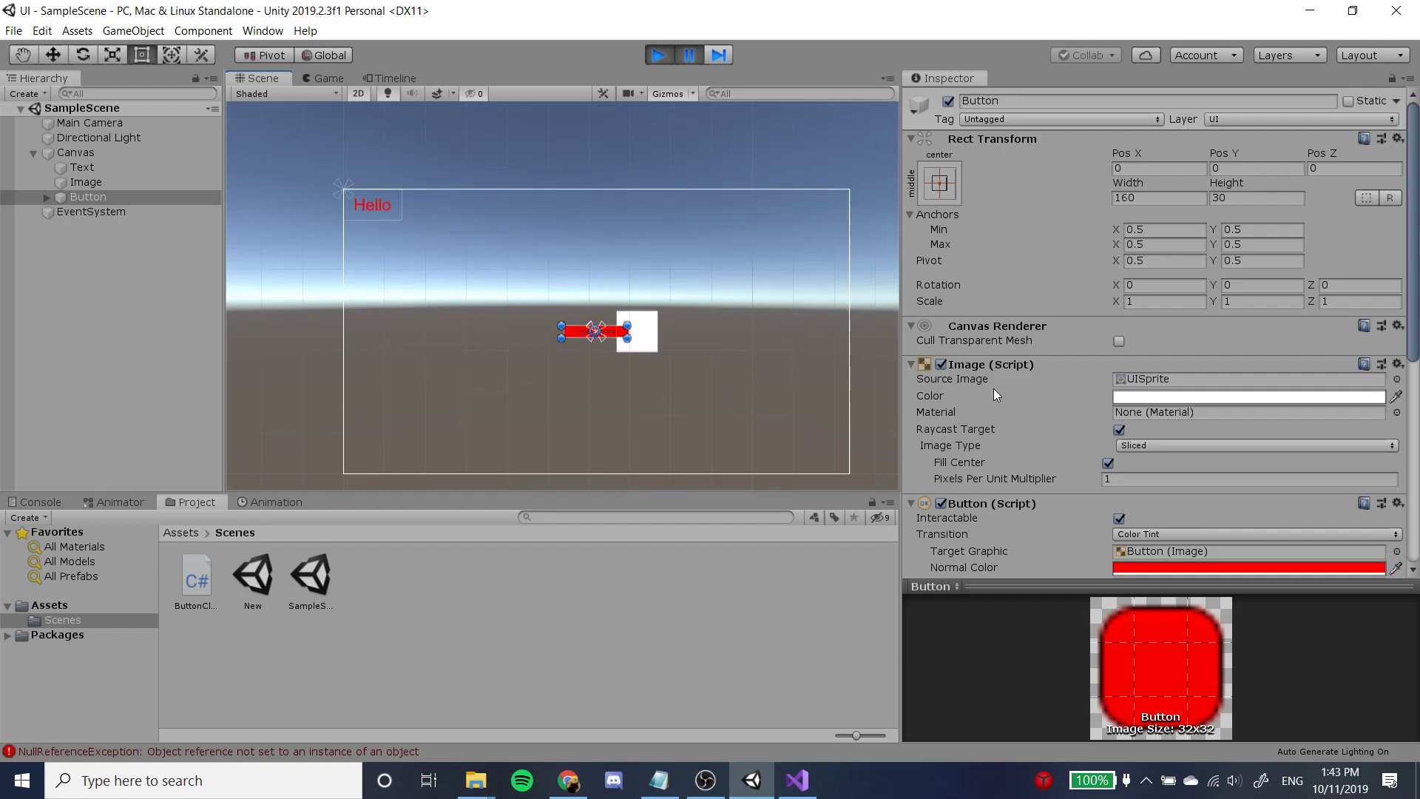
scroll(1003, 399, "down", 5)
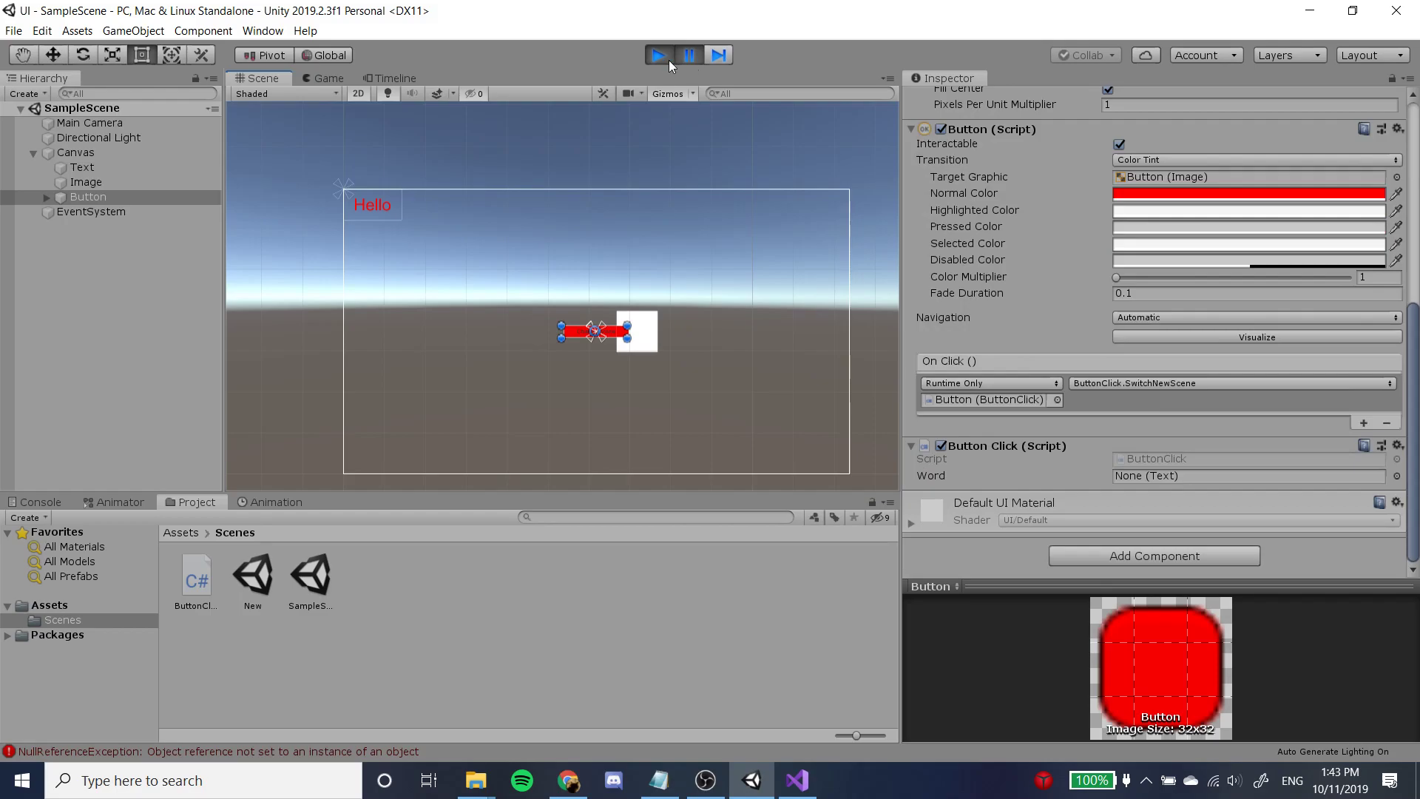
left_click(666, 59)
Assign the Canvas's Text object to the Word field of the Button's Button Click script.
scroll(1080, 517, "down", 1)
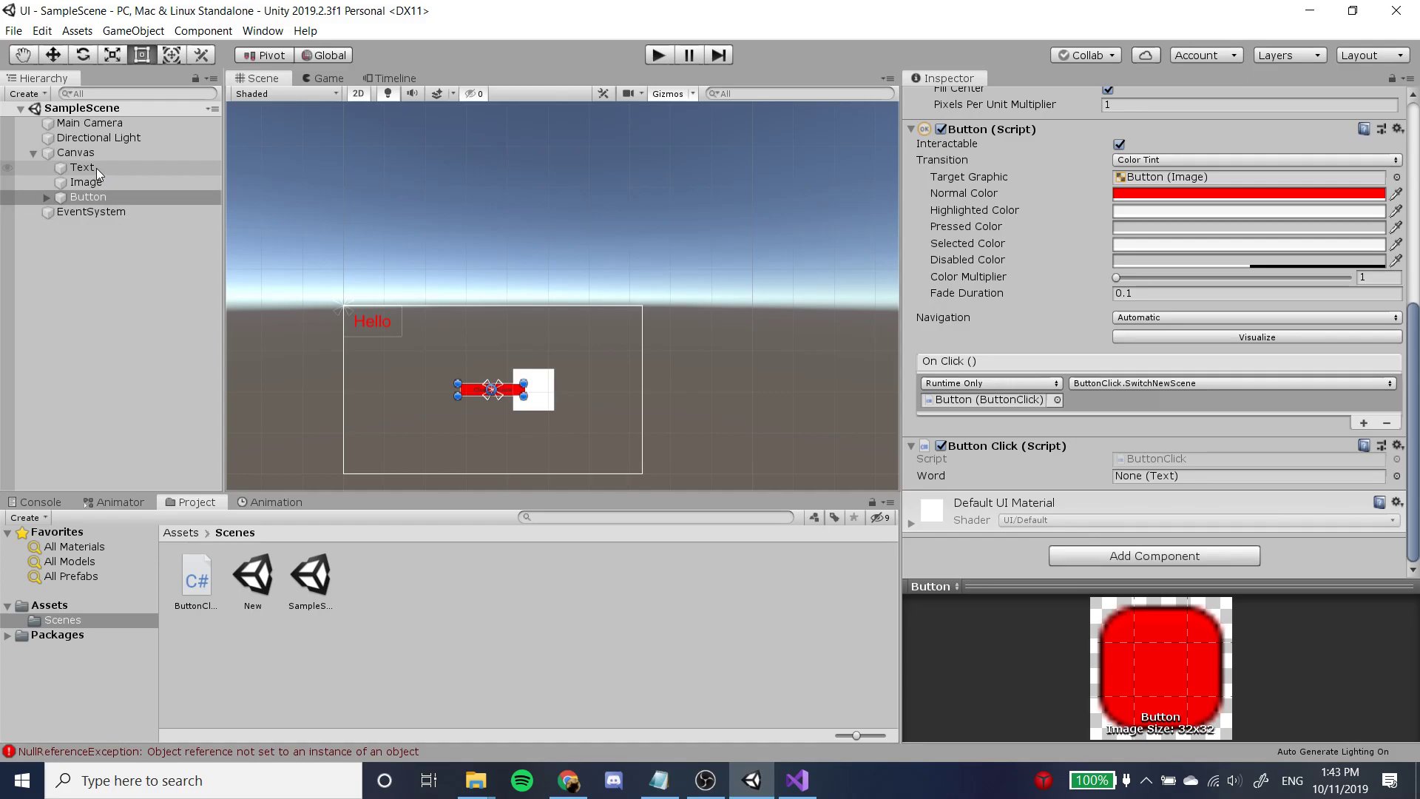
left_click_drag(1213, 449, 1269, 459)
left_click_drag(90, 172, 1173, 485)
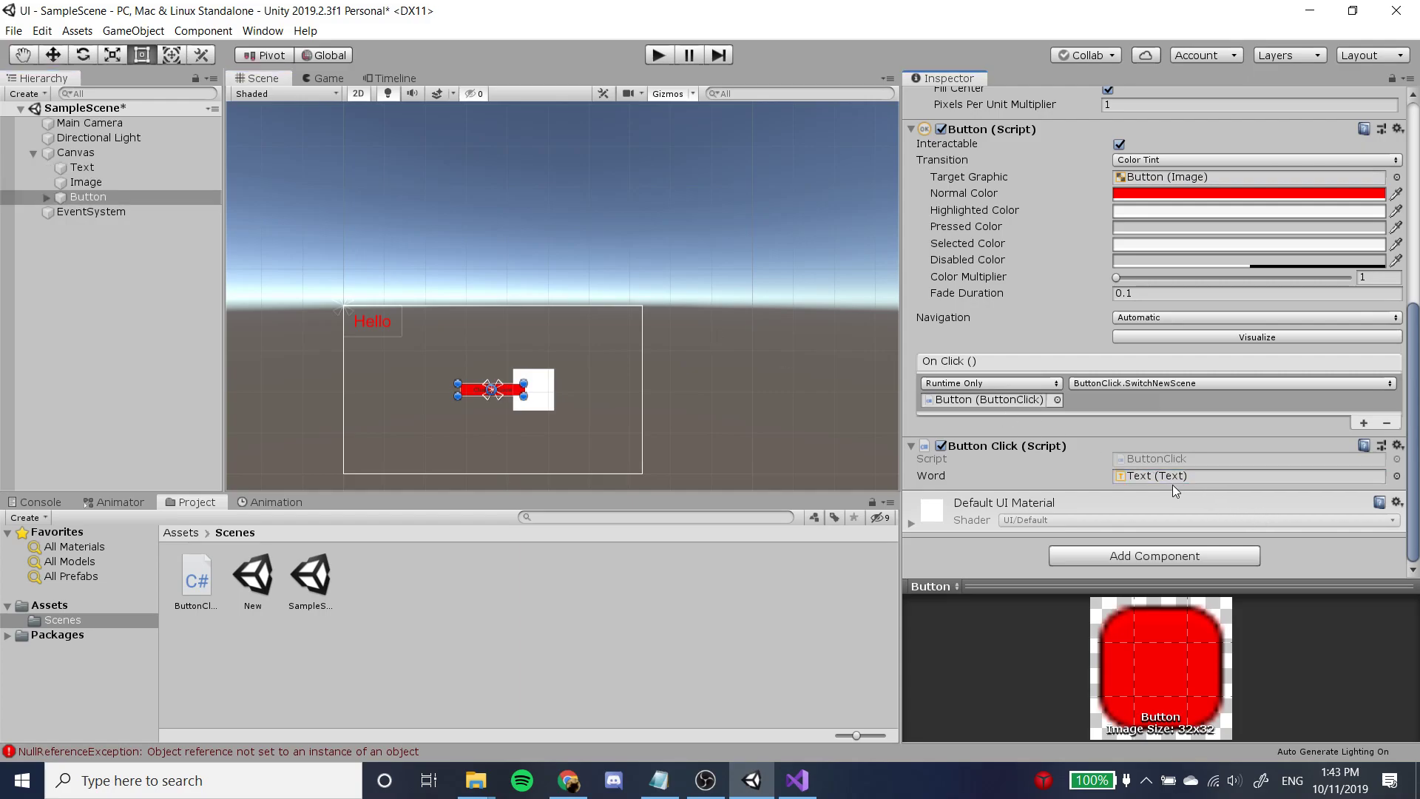
Run SampleScene in play mode to test the scripted text change, stop playback, and check the Canvas in the Scene view.
left_click(657, 55)
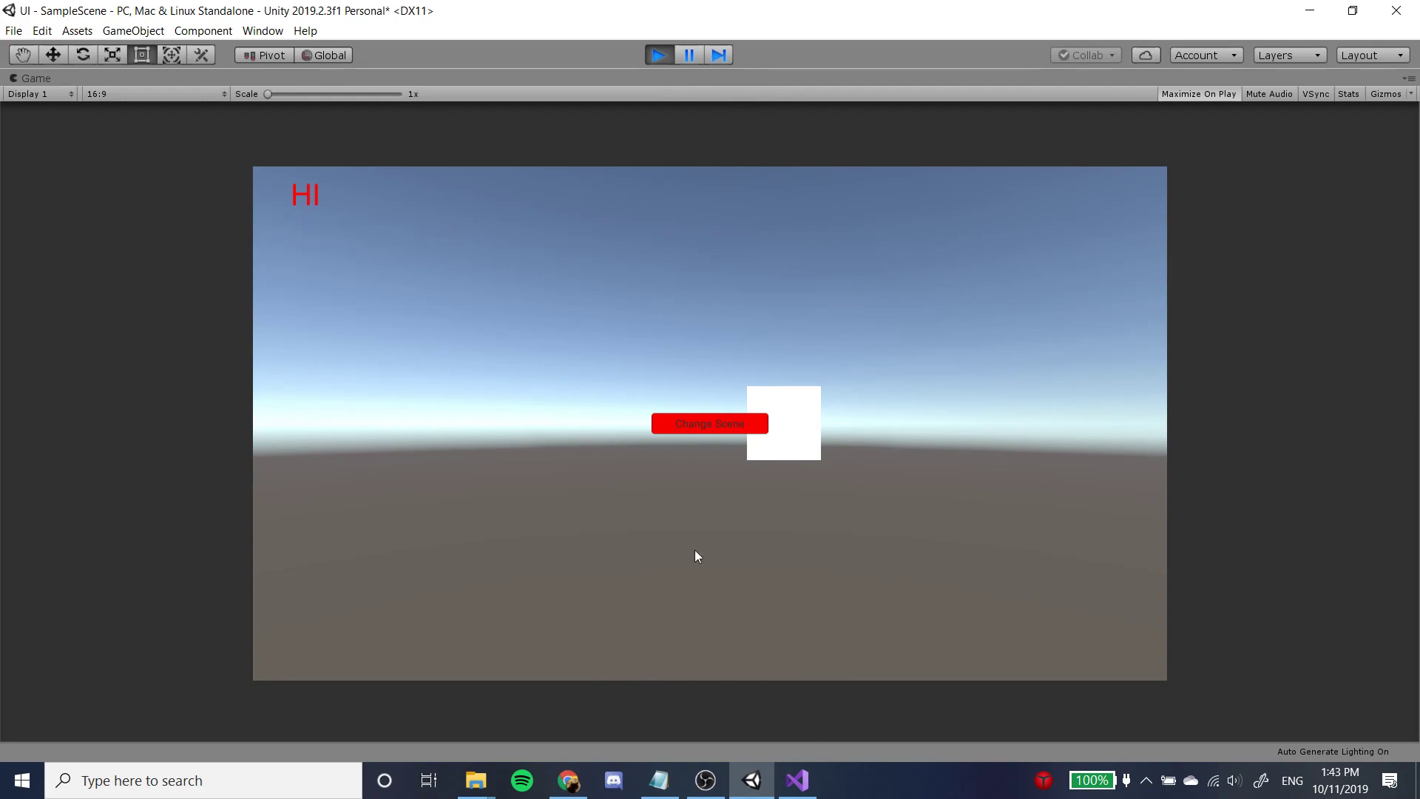
left_click(659, 56)
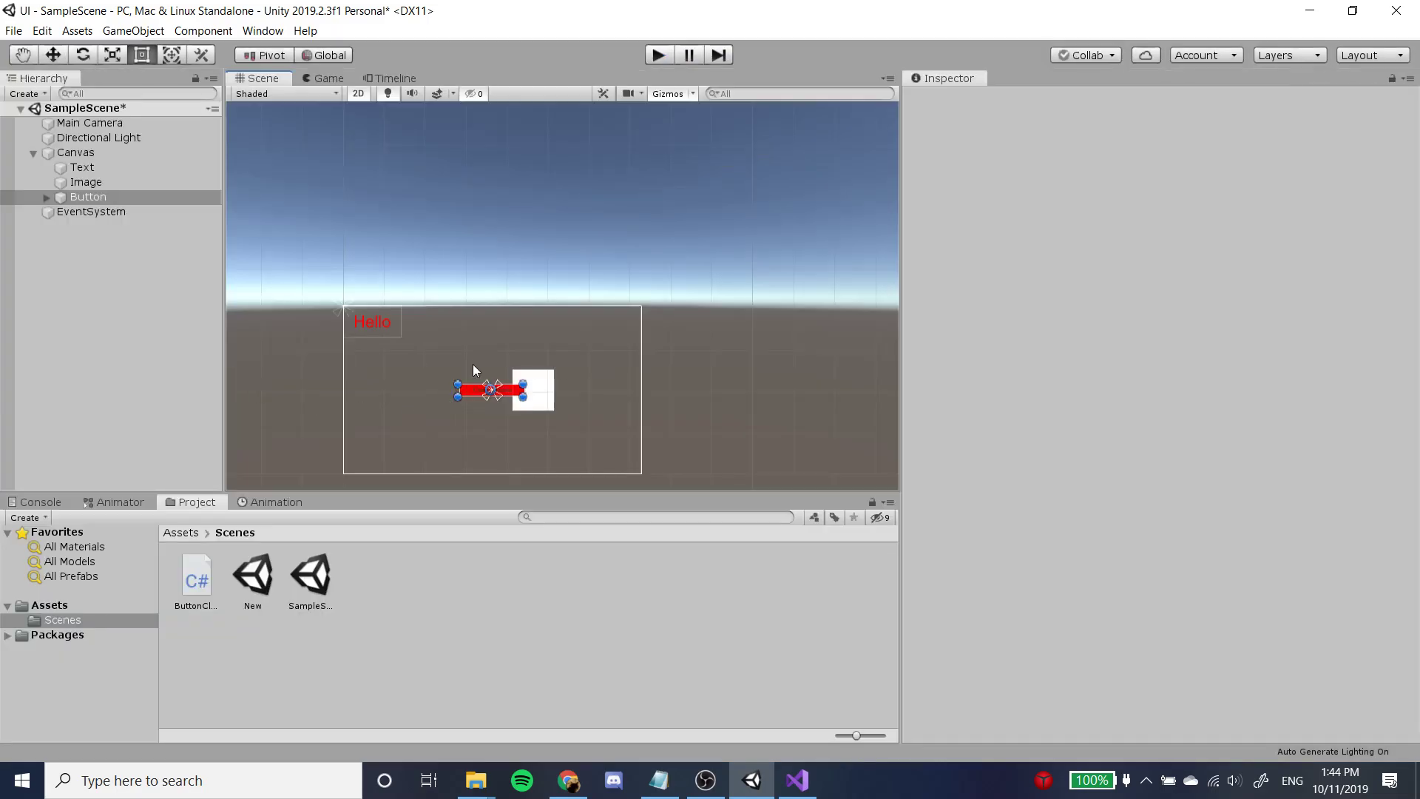
scroll(460, 353, "up", 5)
middle_click_drag(469, 335, 529, 238)
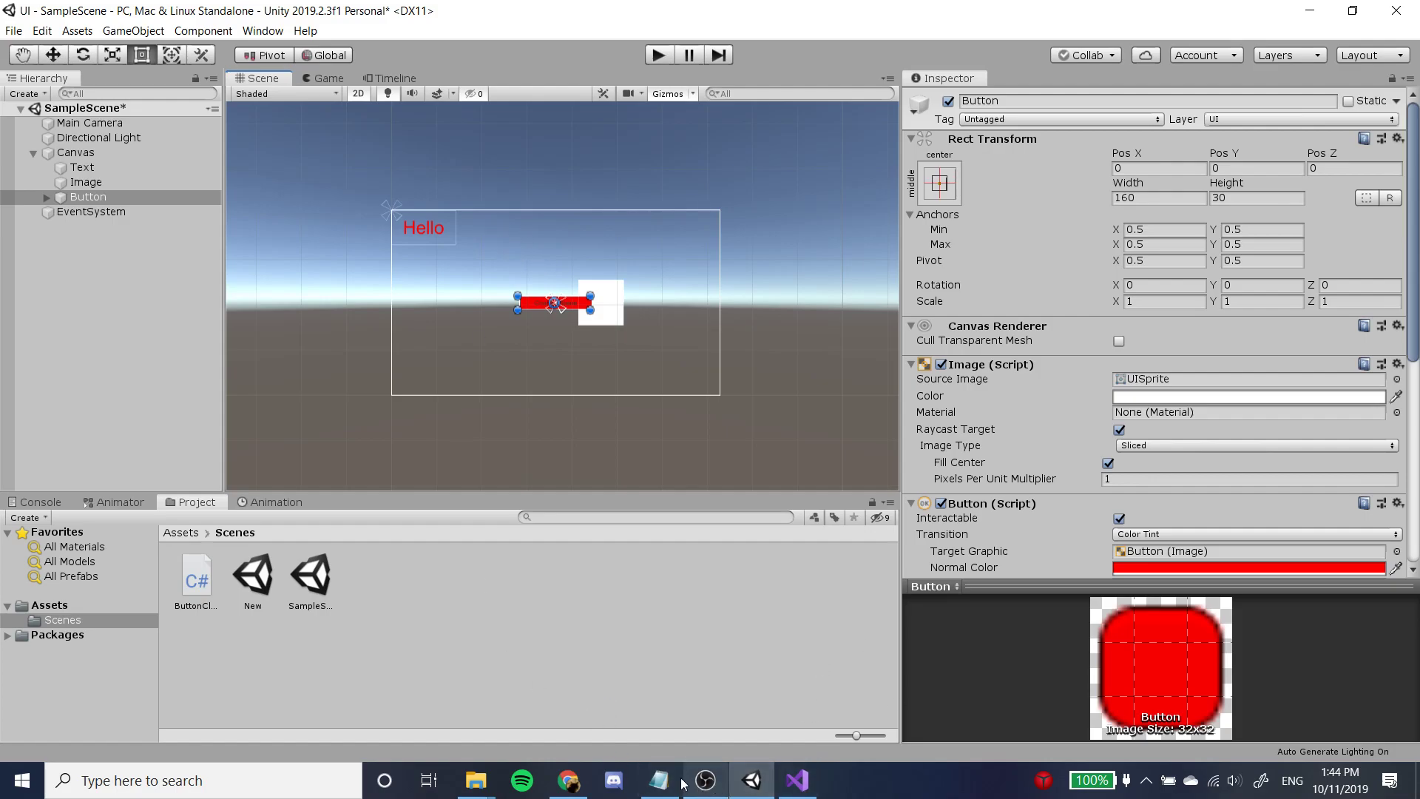
mouse_move(713, 786)
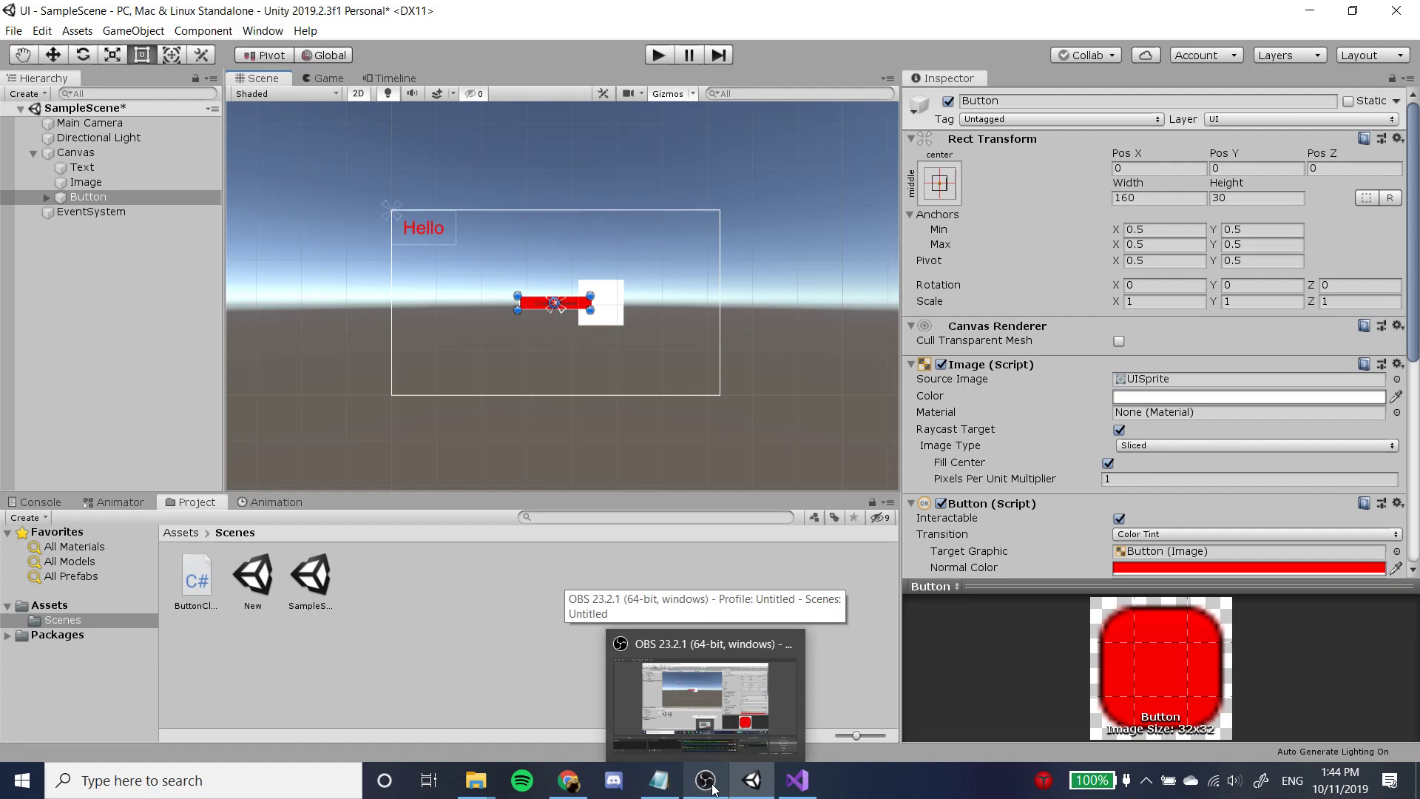
left_click(712, 787)
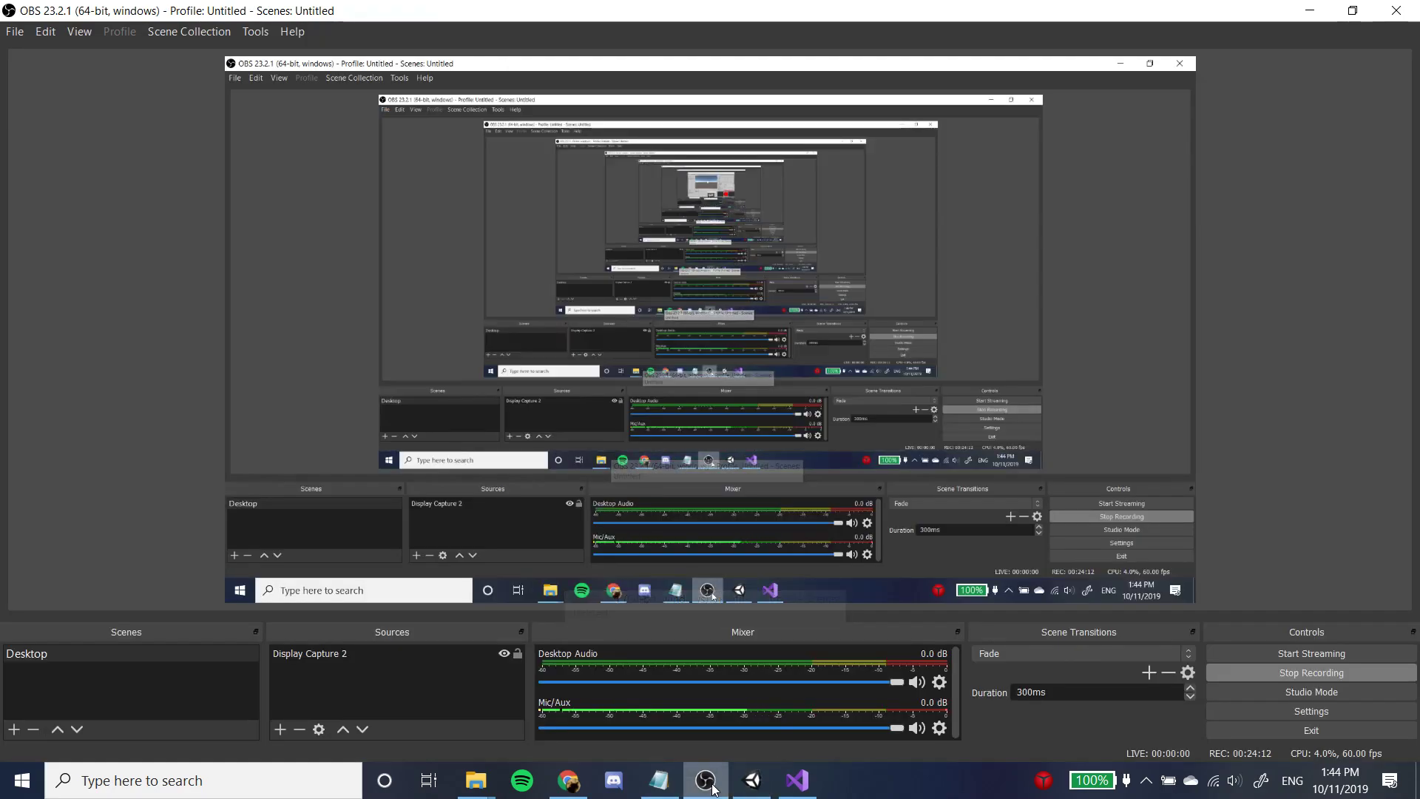